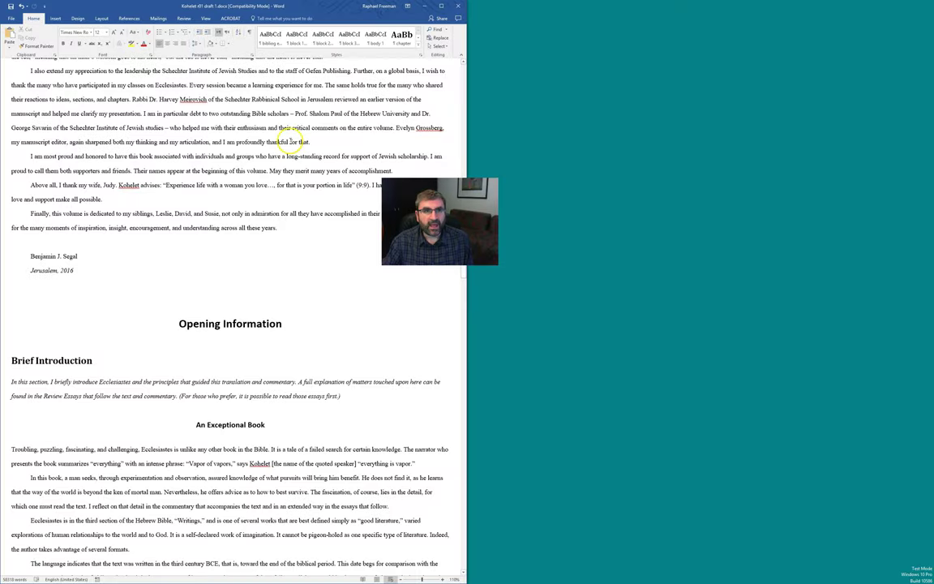
Step: Create a new blank document and maximize it in front of the Kohelet manuscript
key(ctrl+n)
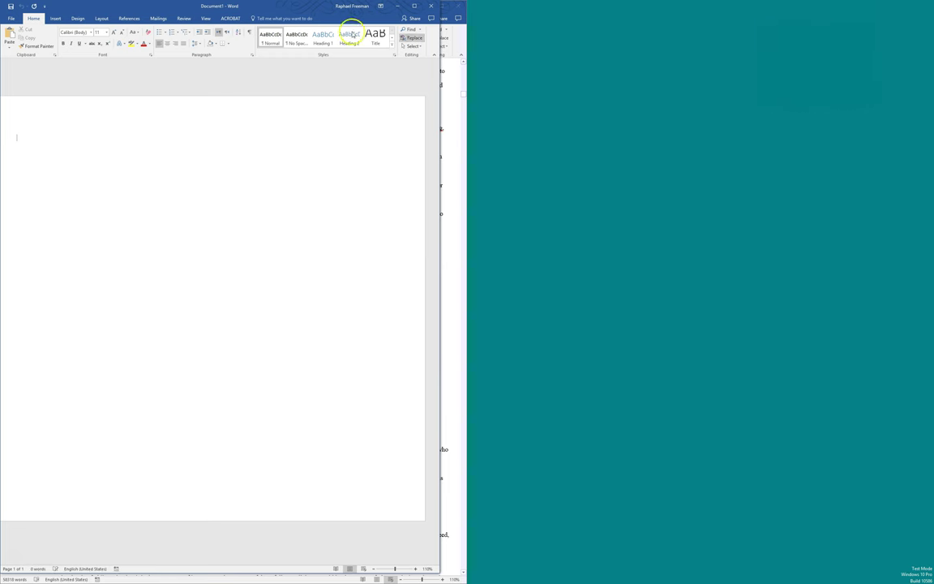
drag(267, 6, 417, 16)
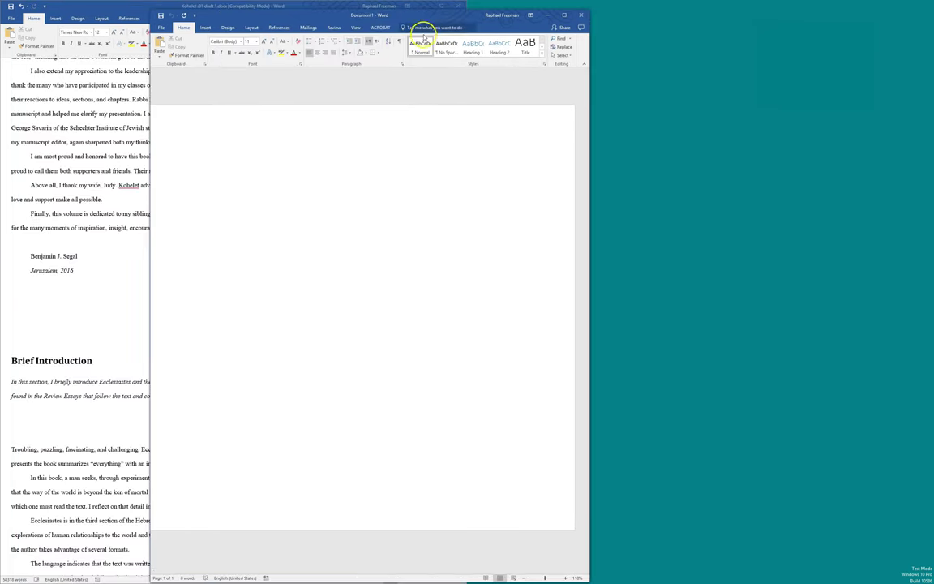
click(563, 14)
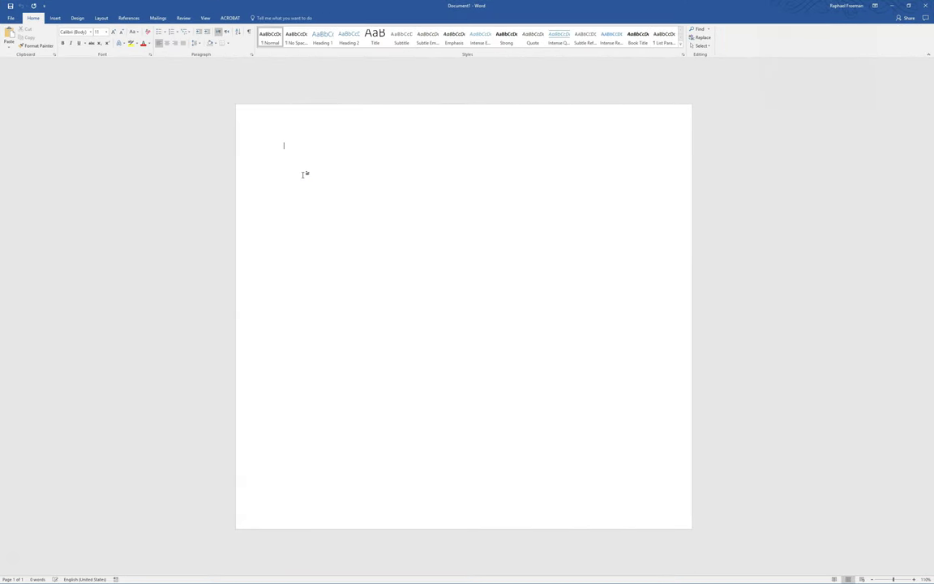
Step: Type 'Random text' and enlarge it to 48 pt
text(Random text)
key(ctrl+a)
key(ctrl+shift+period)
key(ctrl+shift+period)
key(ctrl+shift+period)
key(ctrl+shift+period)
key(ctrl+shift+period)
key(ctrl+shift+period)
key(ctrl+shift+period)
key(ctrl+shift+period)
key(ctrl+shift+period)
key(ctrl+shift+period)
key(ctrl+shift+period)
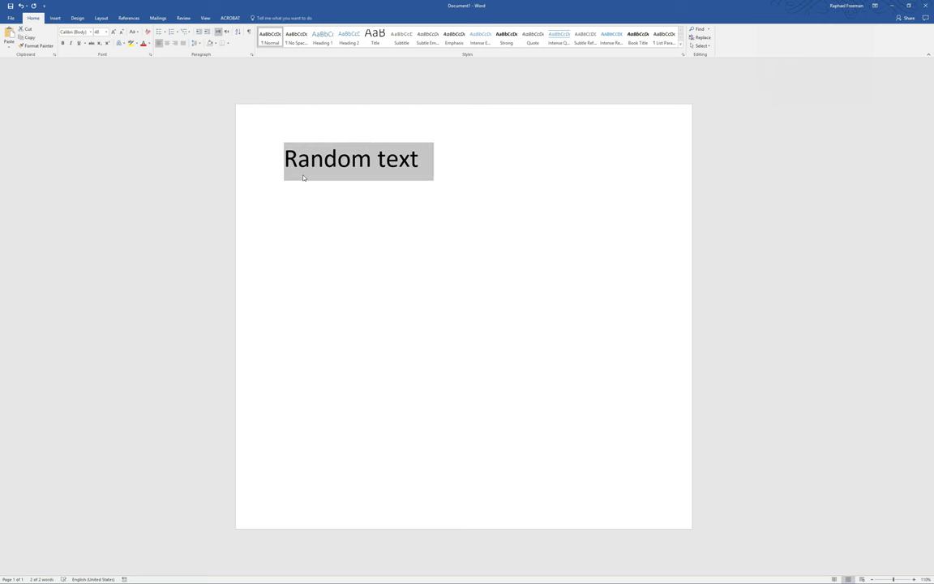
key(Right)
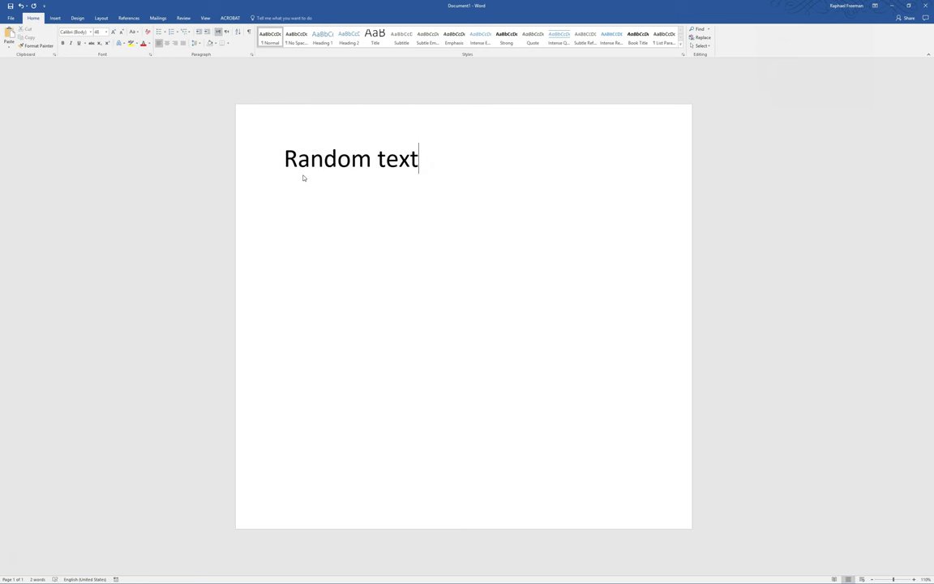
Step: Finish the sentence 'I'm typing on the computer and I want to make a word italic.', fixing typos
text(I'm typoing)
key(BackSpace)
key(BackSpace)
key(BackSpace)
key(BackSpace)
text(ing on the comptuer)
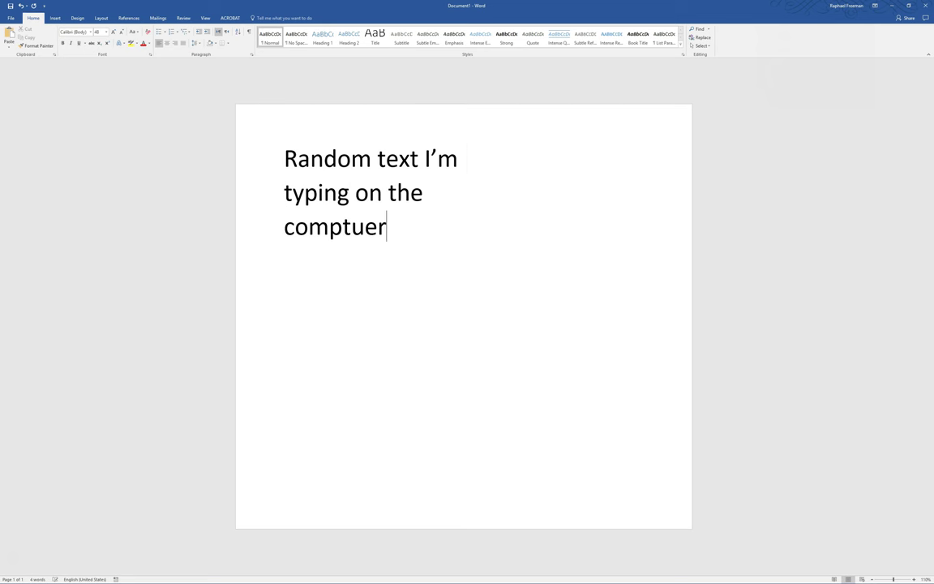
key(BackSpace)
key(BackSpace)
text(er)
key(BackSpace)
key(BackSpace)
key(BackSpace)
key(BackSpace)
text(uter and I want to make a wor)
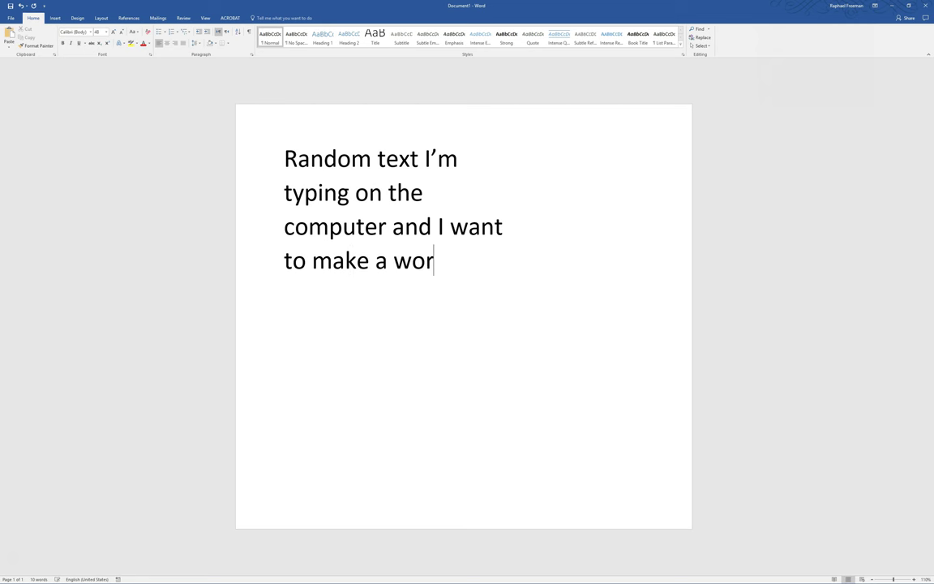
text(d italic.)
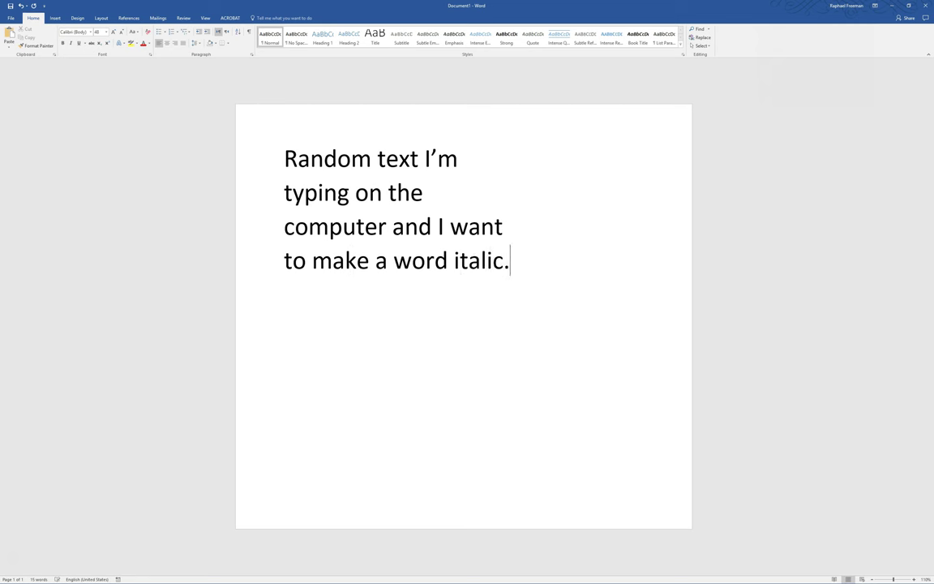
Step: Make the word 'computer' italic
double_click(341, 224)
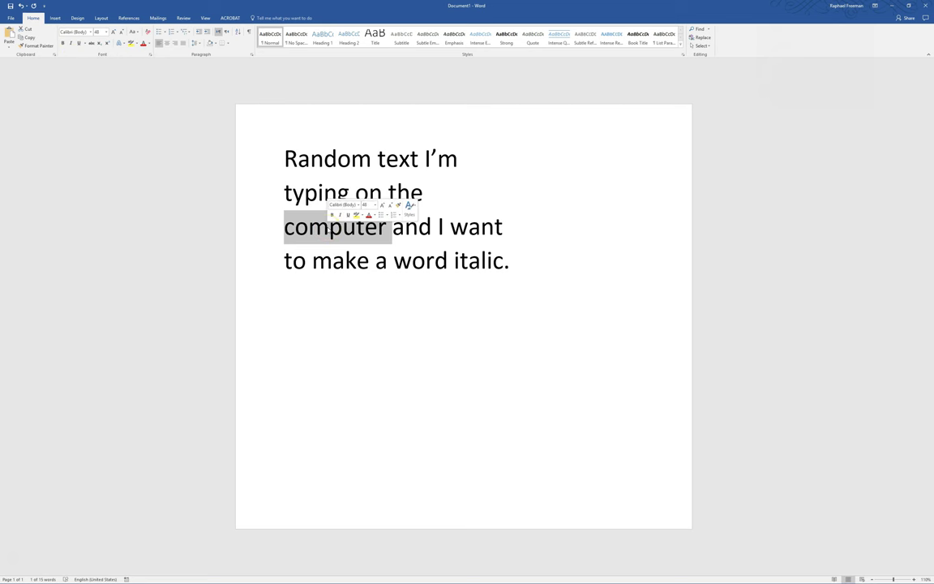
key(ctrl+i)
key(ctrl+i)
right_click(328, 230)
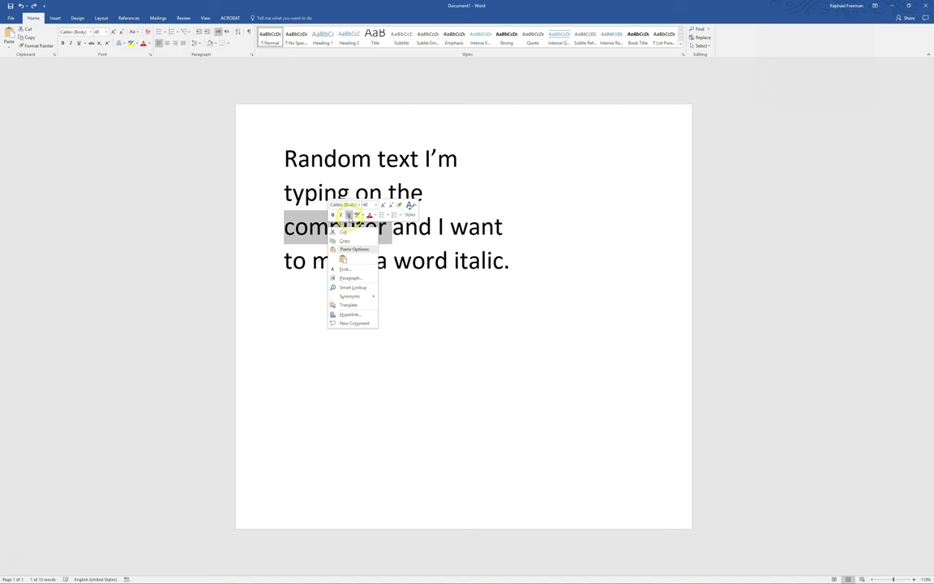
click(340, 214)
click(354, 246)
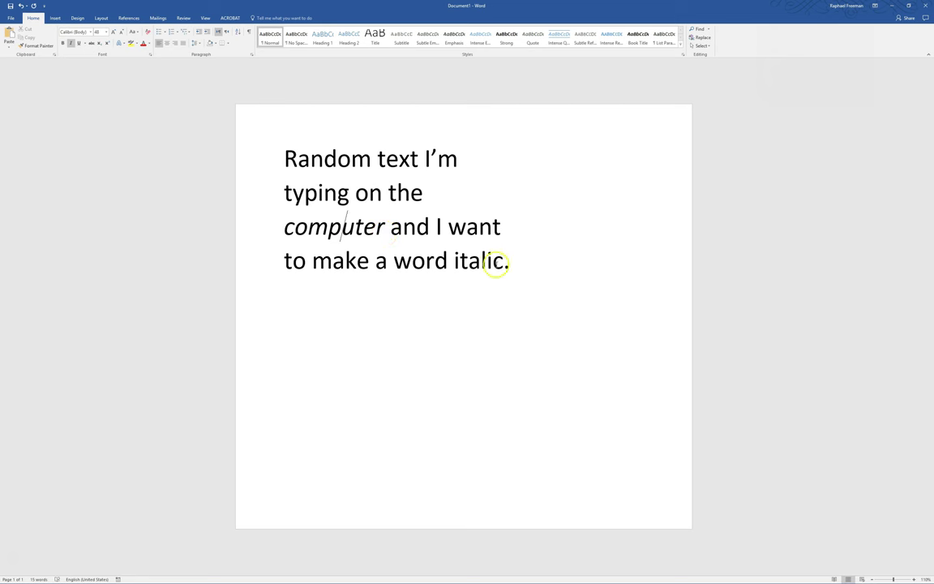
Step: Make the word 'text' bold, dismissing the macro error along the way
double_click(389, 159)
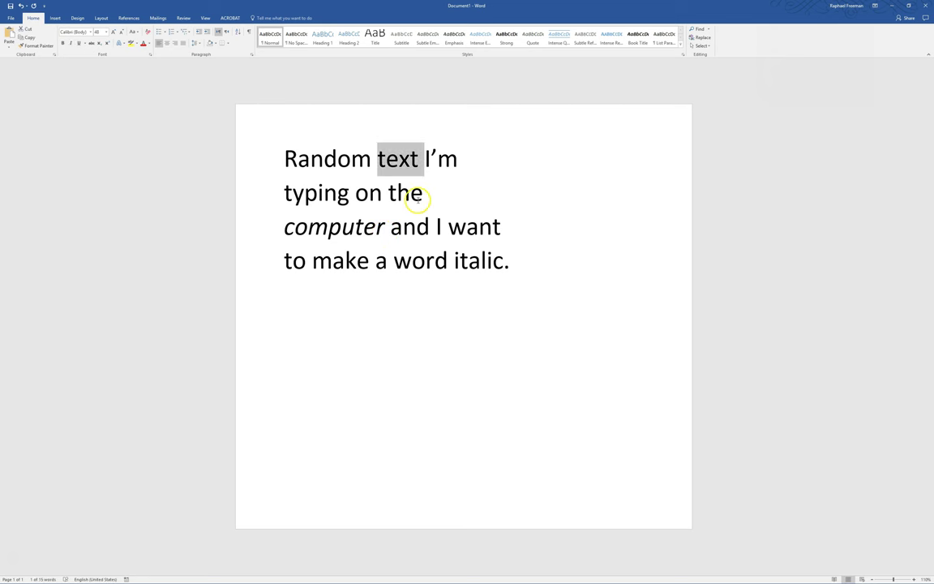
key(ctrl+i)
click(449, 235)
click(63, 43)
click(409, 167)
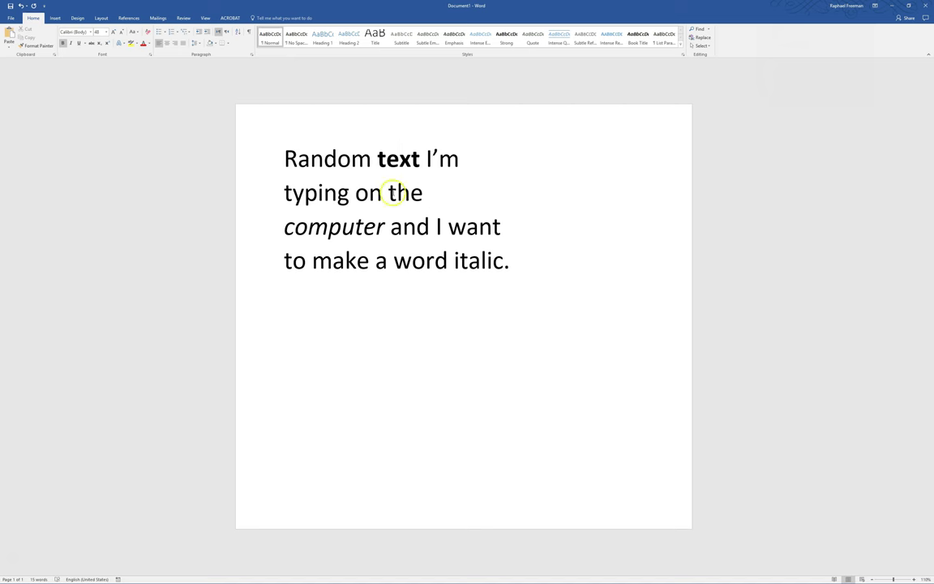
Step: Select and deselect the bold 'text' and italic 'computer' to inspect their formatting
drag(378, 158, 418, 154)
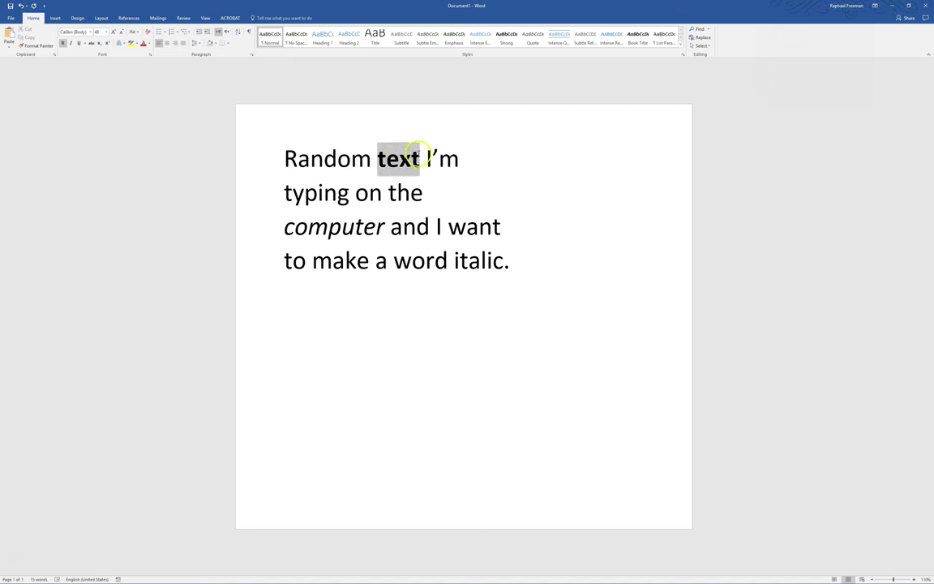
drag(384, 228, 278, 229)
click(354, 230)
double_click(354, 230)
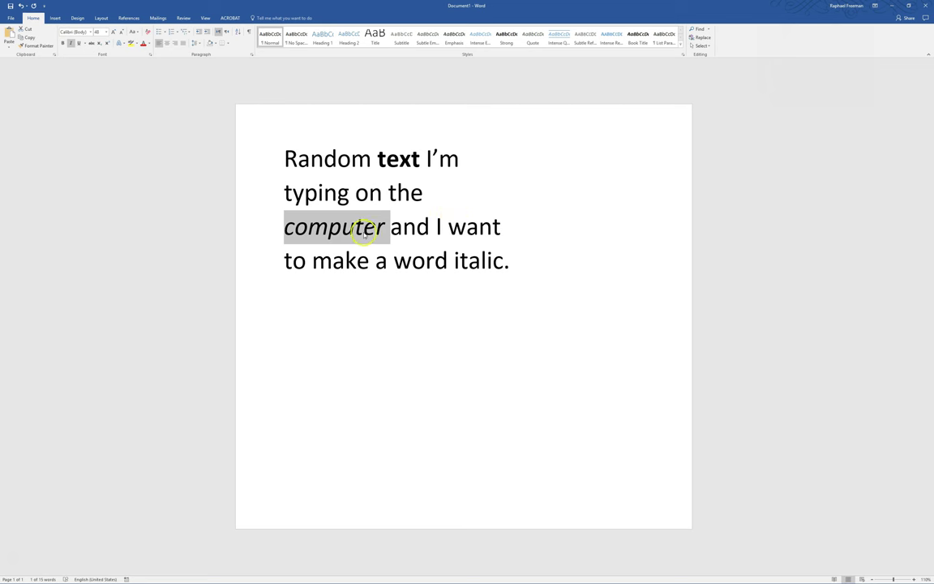
click(396, 263)
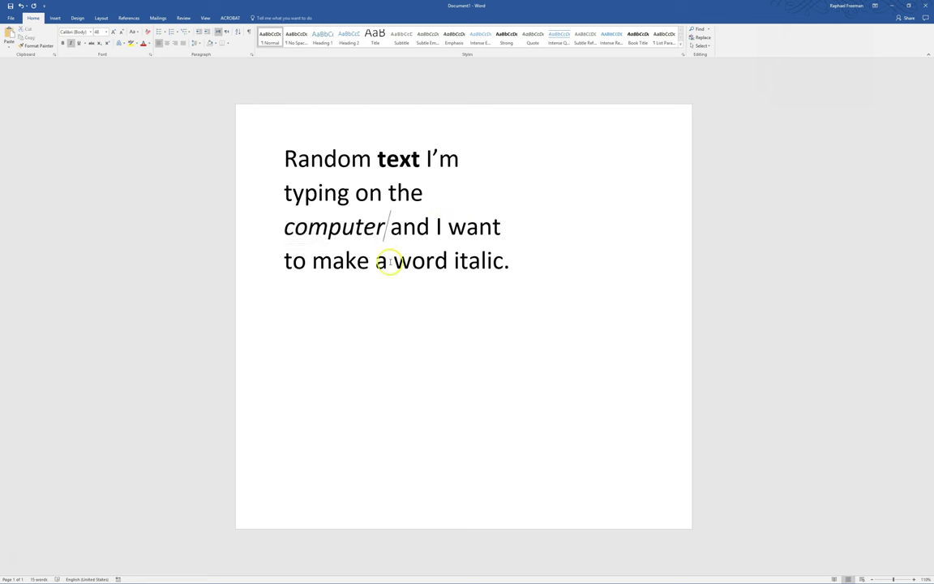
drag(386, 227, 285, 230)
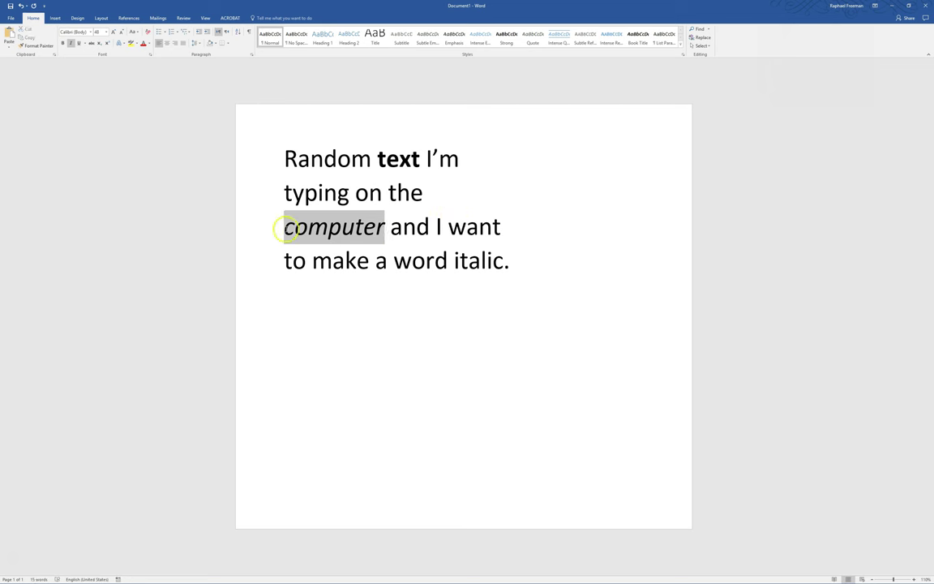
click(332, 239)
drag(385, 227, 291, 227)
click(370, 261)
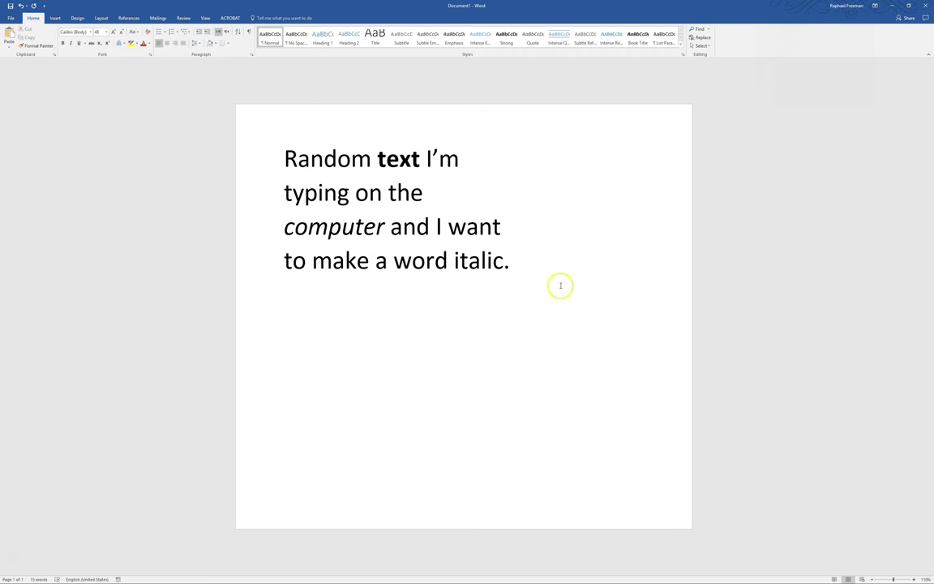
Step: Open the Styles pane with Alt+Ctrl+Shift+S, dock it right, and snap the document to the left half
click(511, 261)
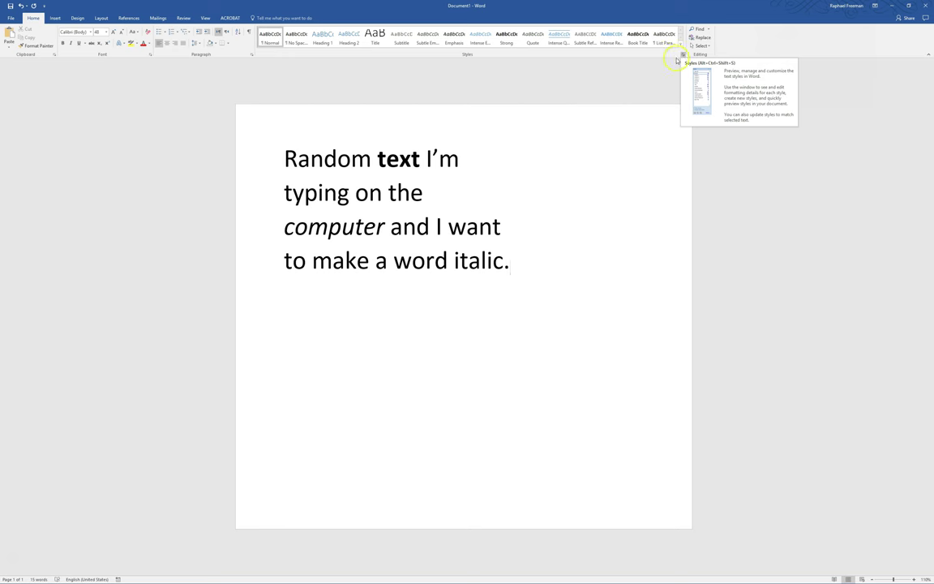
key(ctrl+alt+shift+s)
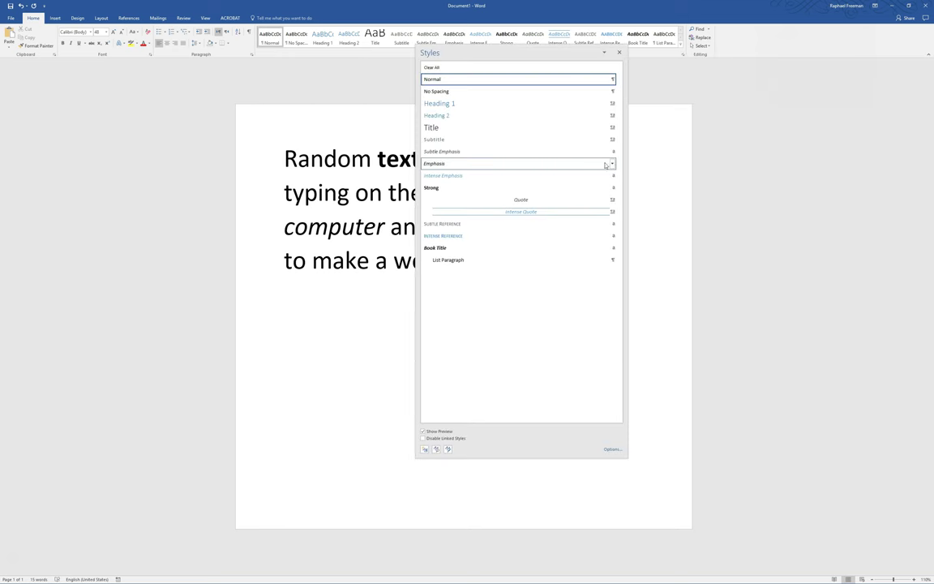
drag(470, 54, 745, 119)
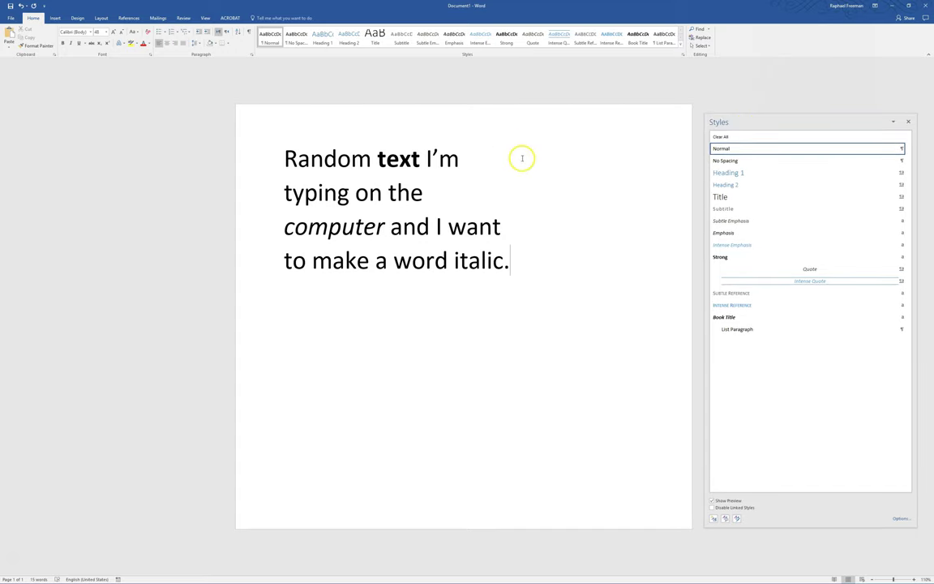
drag(341, 6, 2, 69)
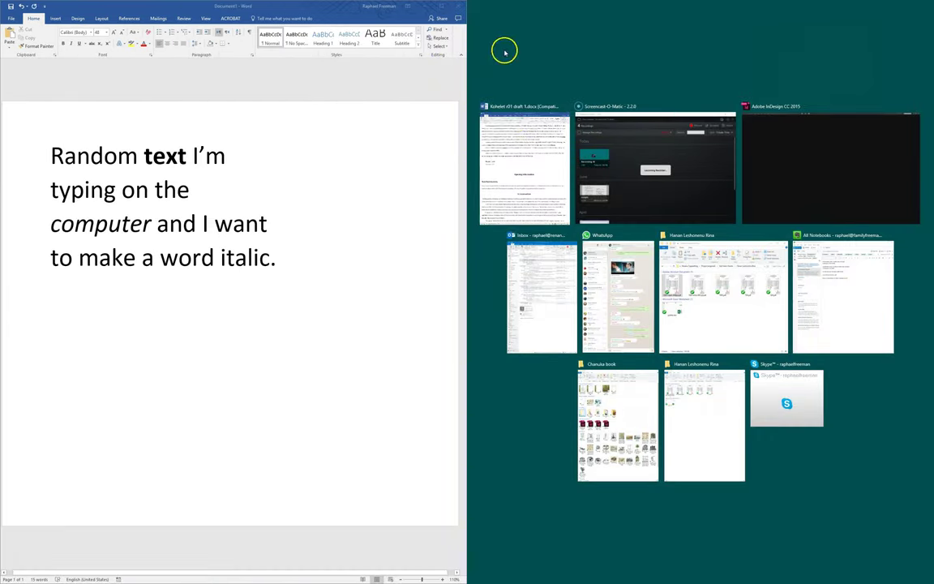
Step: Minimize the Kohelet manuscript and float the Styles pane beside the practice document
click(507, 129)
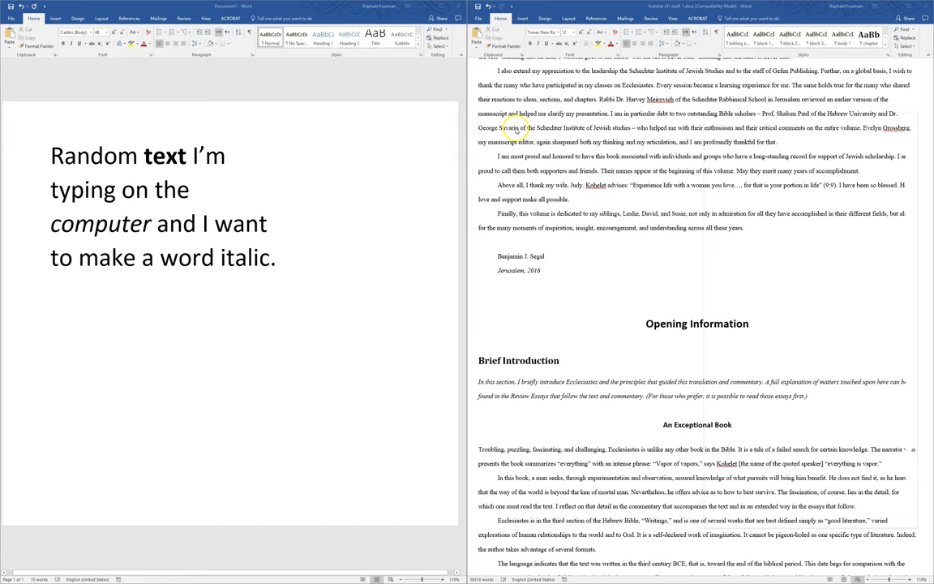
click(889, 6)
drag(734, 121, 536, 59)
click(83, 149)
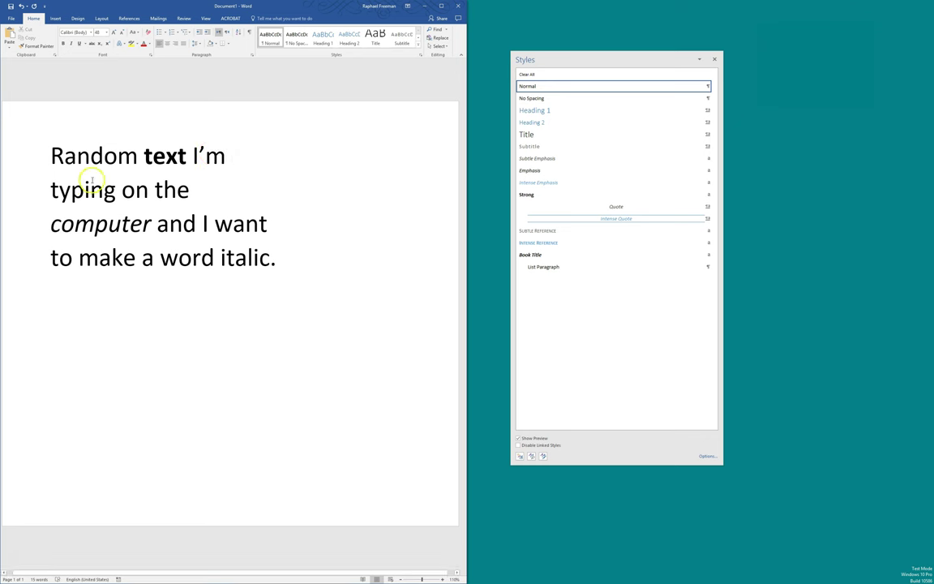
mouse_move(542, 91)
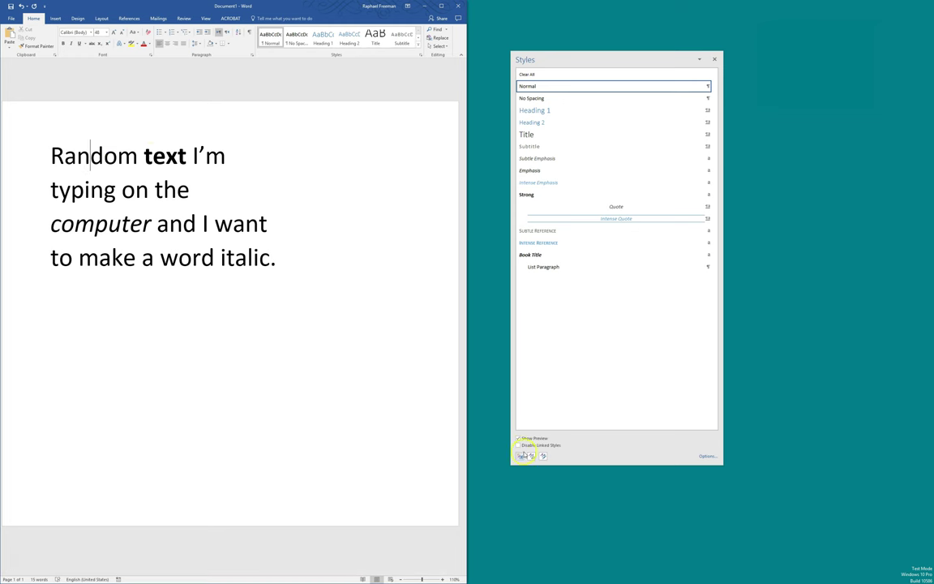
Step: Create a new style named 'body' in Arno Pro and apply it to the sentence
click(519, 458)
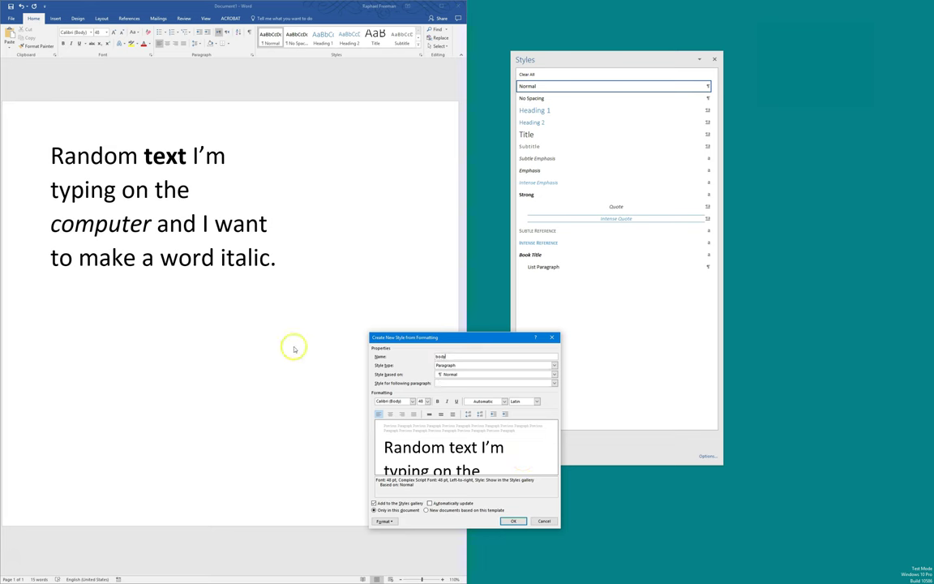
click(412, 401)
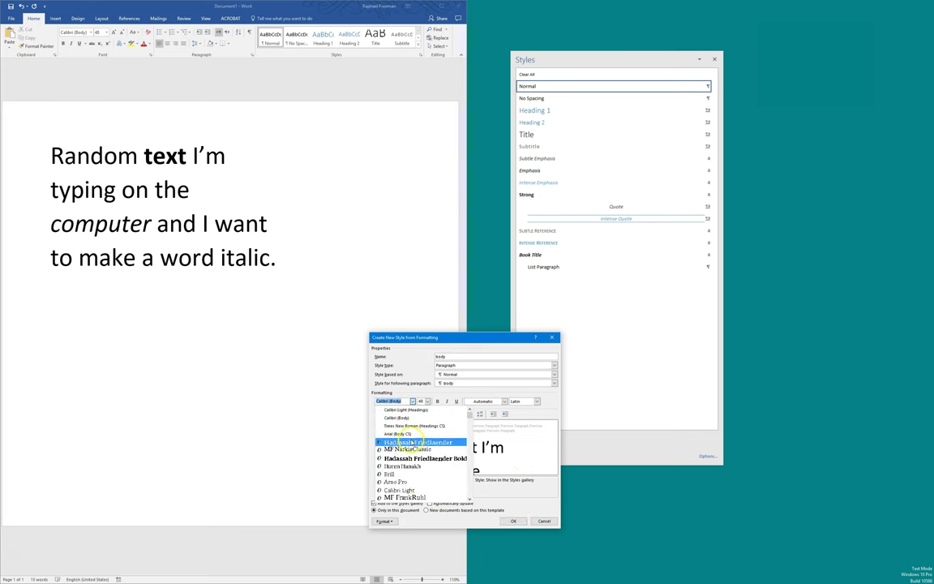
click(413, 484)
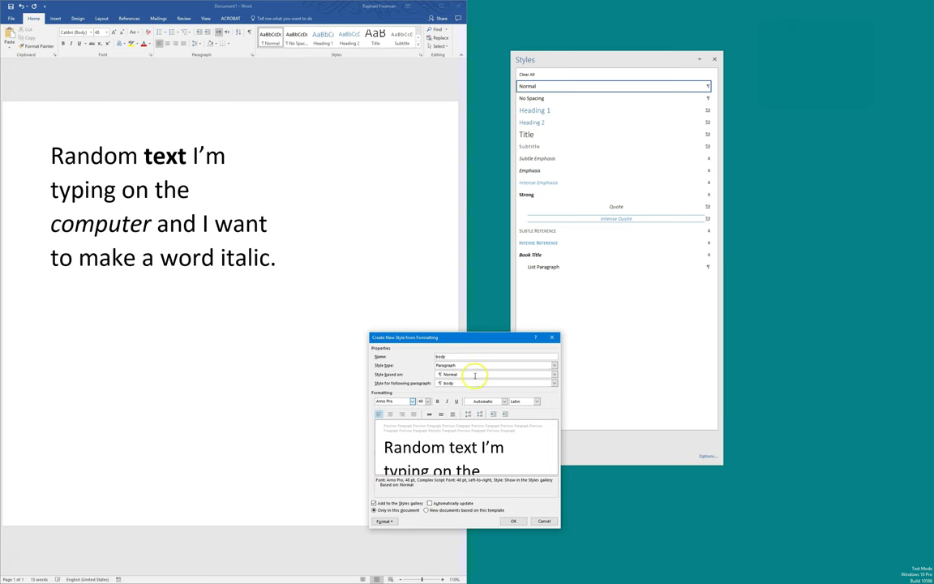
click(514, 521)
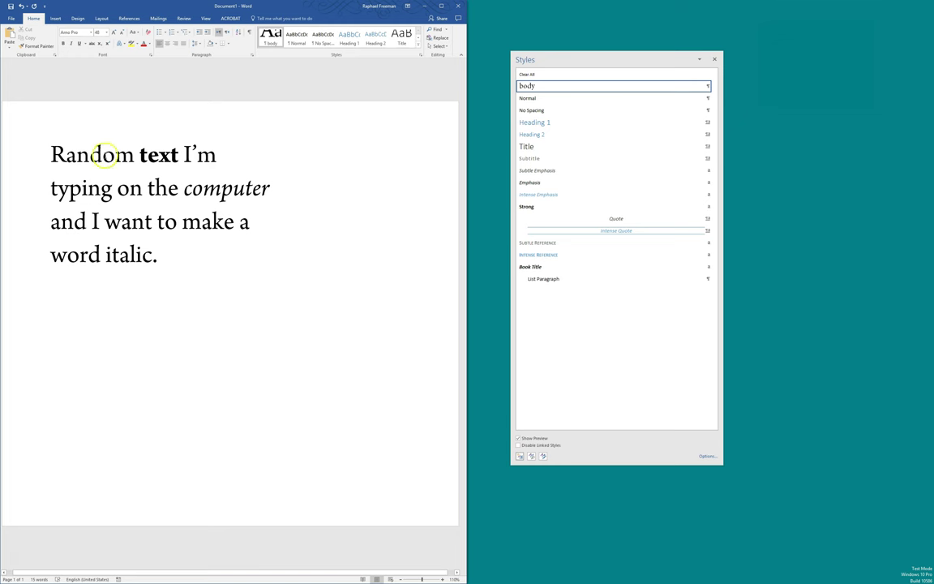
double_click(155, 155)
click(78, 154)
Step: Modify the body style's alignment, first to right-aligned, then to justified
right_click(527, 88)
click(650, 105)
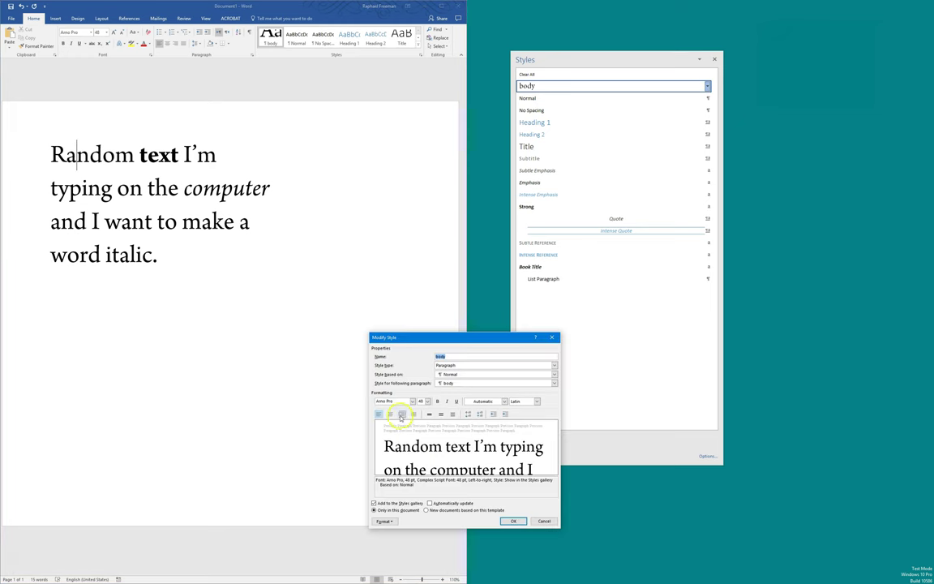
click(401, 415)
click(512, 520)
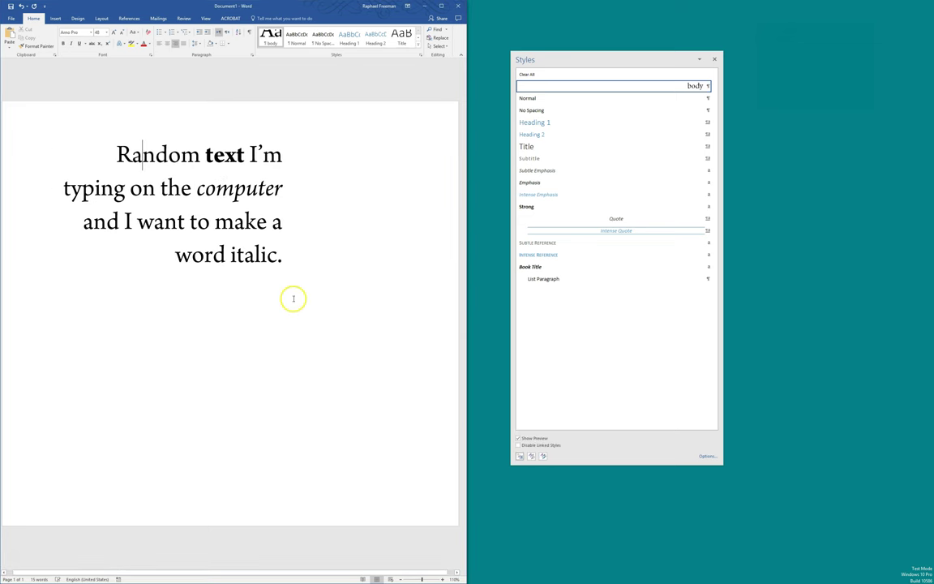
right_click(633, 88)
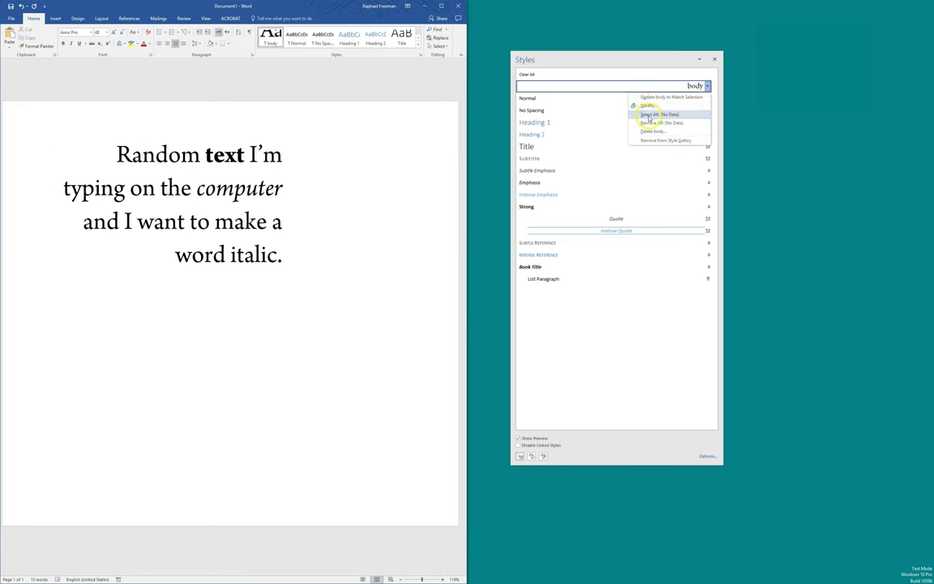
click(648, 106)
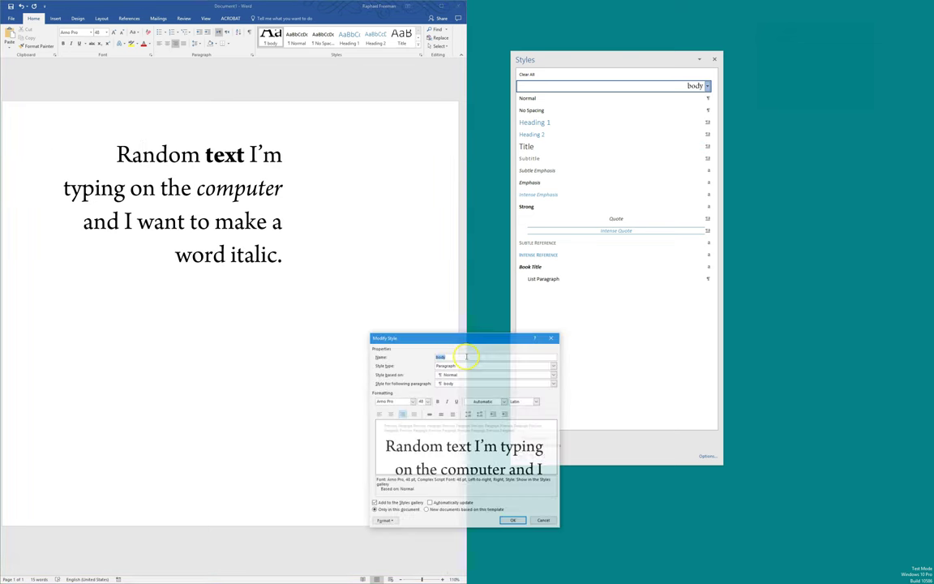
click(413, 413)
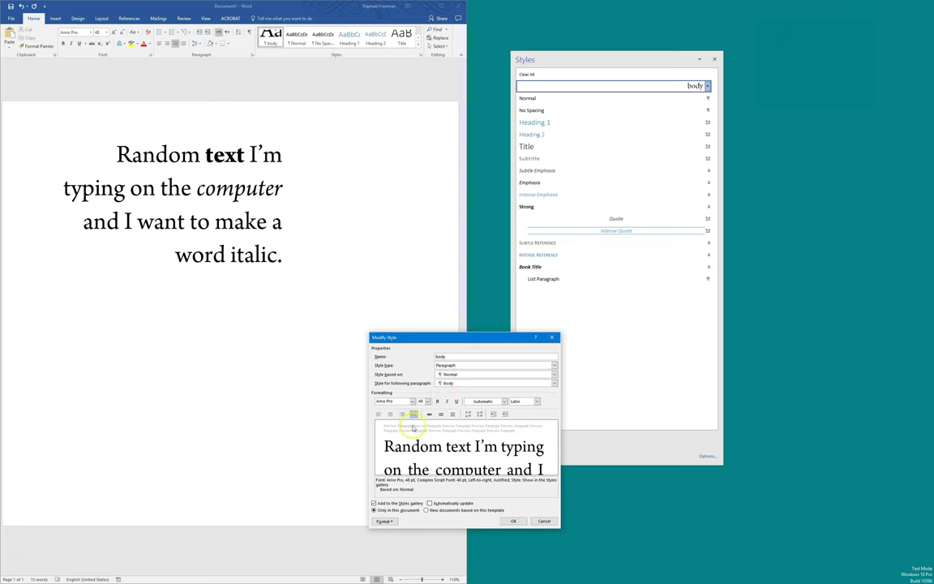
click(512, 521)
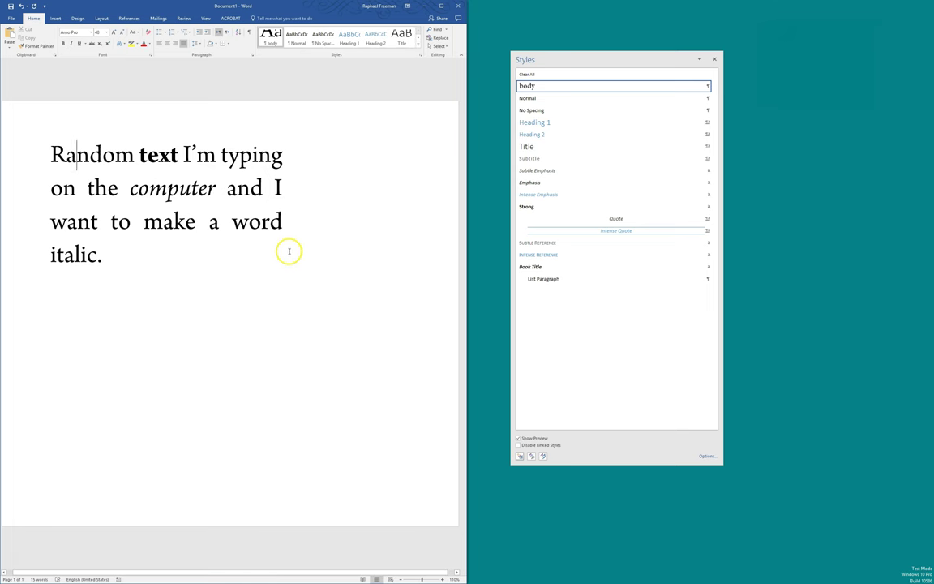
Step: Check that bold 'text' and italic 'computer' kept their formatting, and nudge the Styles pane
double_click(159, 154)
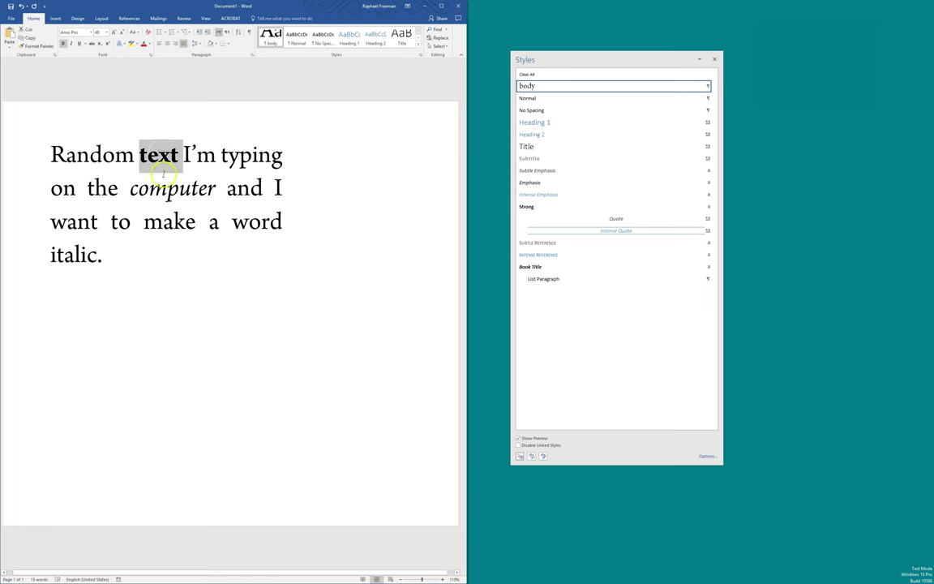
double_click(172, 188)
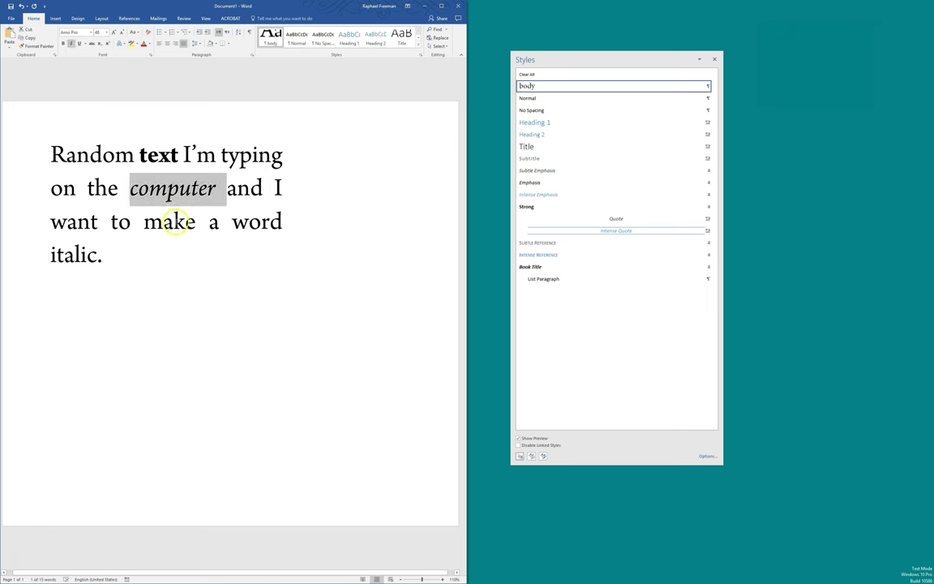
double_click(157, 154)
click(151, 188)
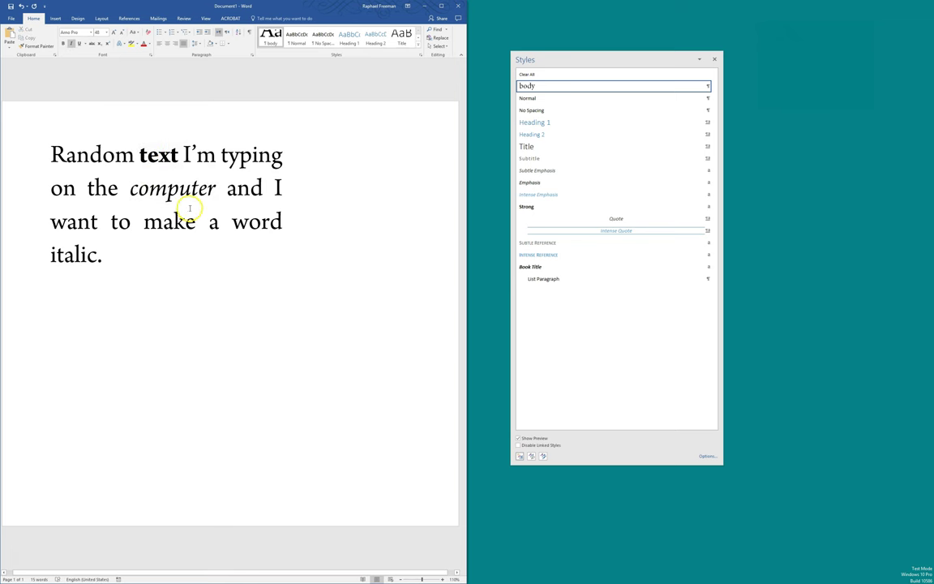
mouse_move(563, 58)
mouse_down()
mouse_move(533, 50)
mouse_move(547, 49)
mouse_up()
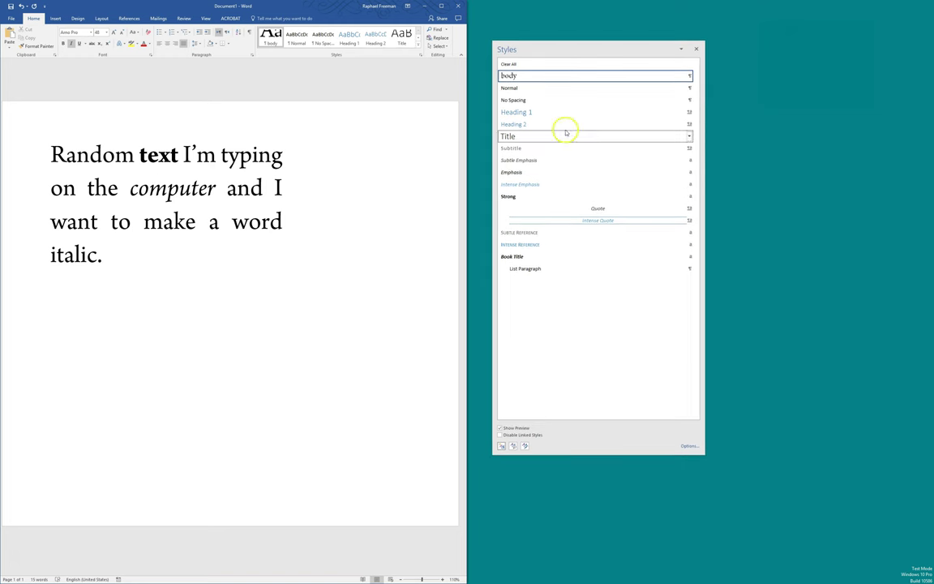
Step: Set Styles pane options to In use, Alphabetical, with font formatting shown as styles
click(687, 445)
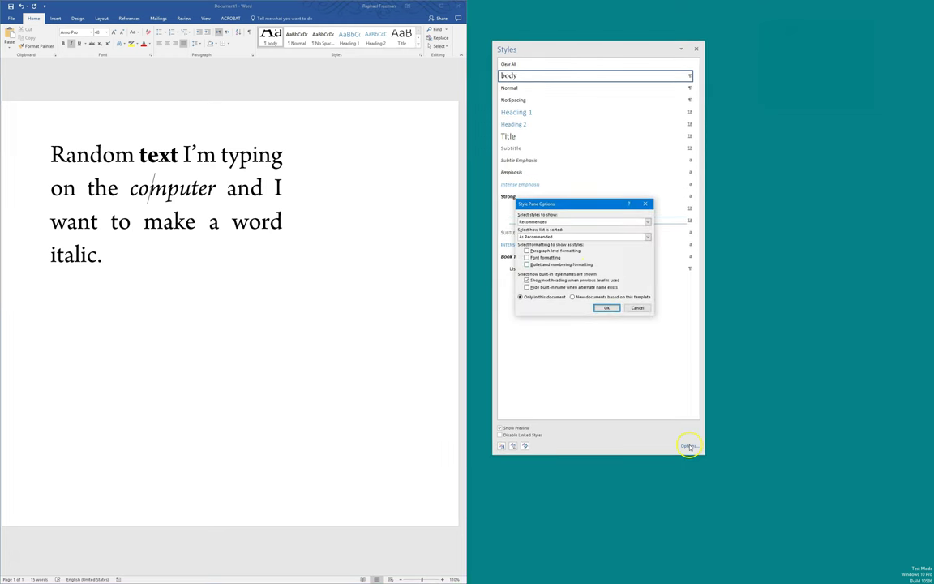
click(542, 221)
click(539, 235)
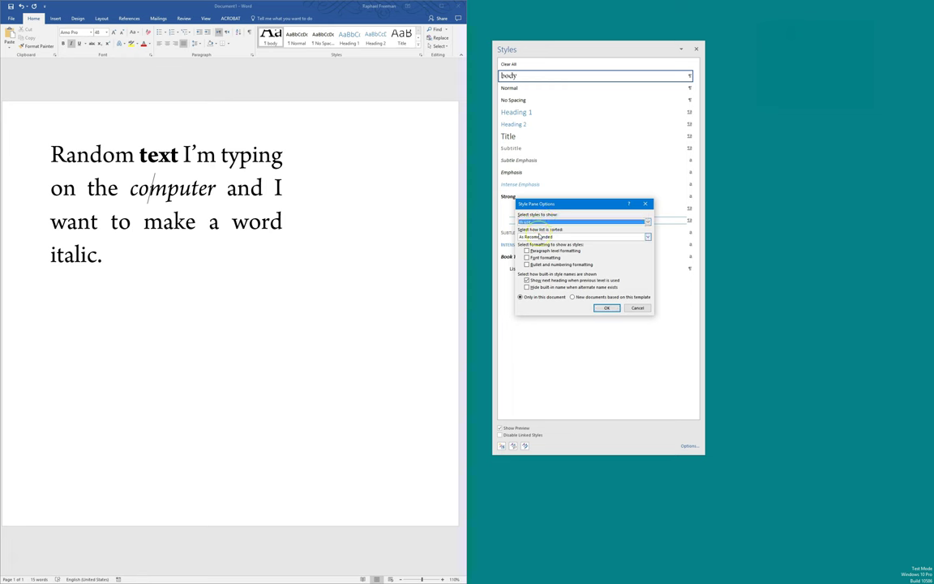
click(551, 236)
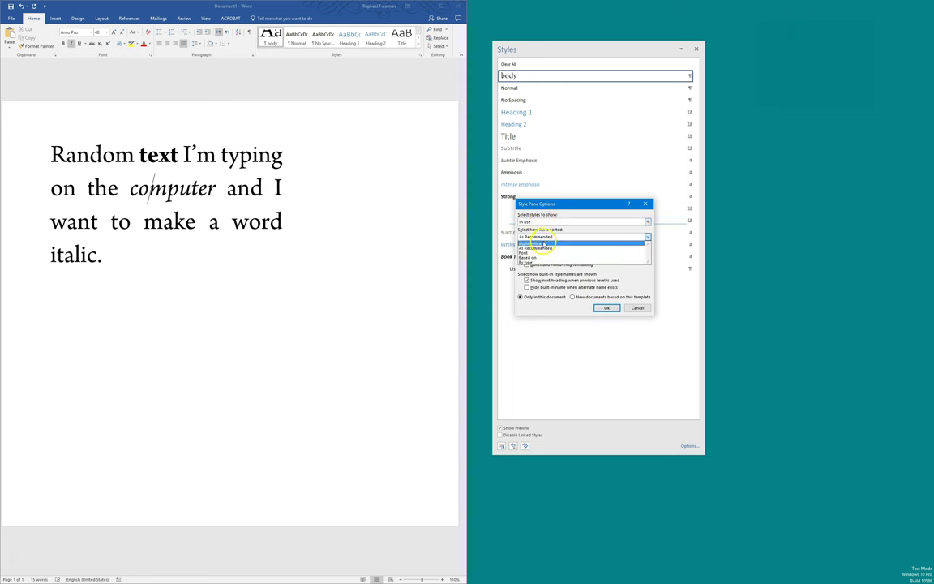
click(542, 243)
click(536, 258)
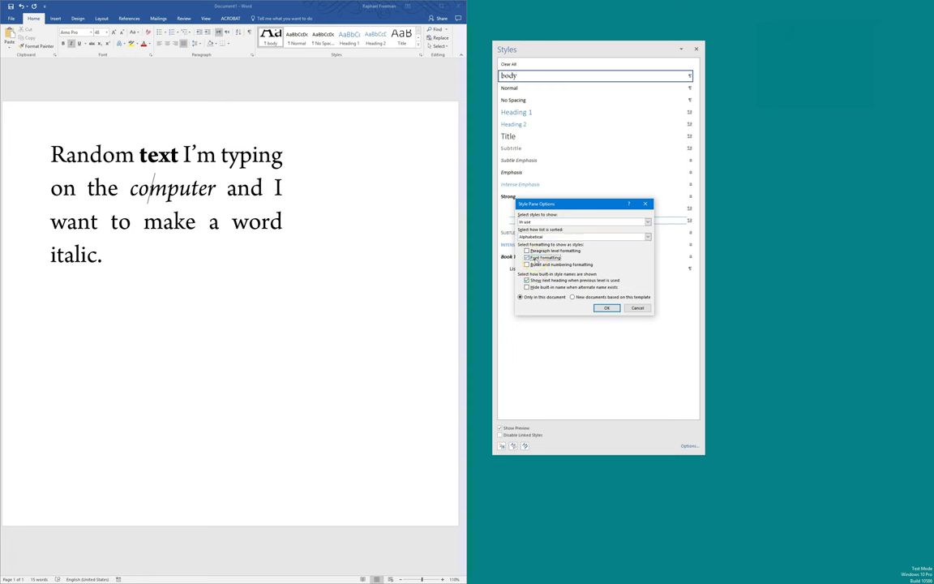
click(535, 280)
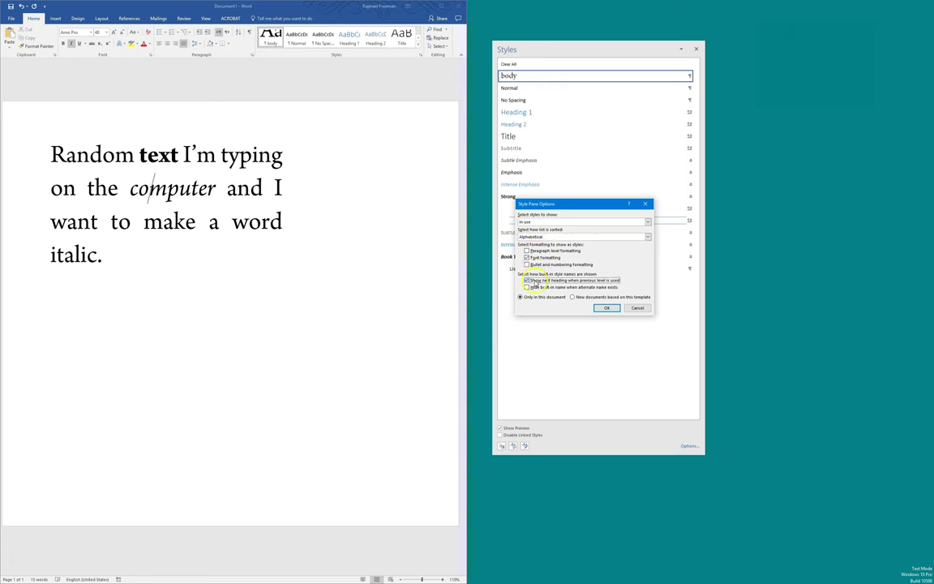
click(605, 307)
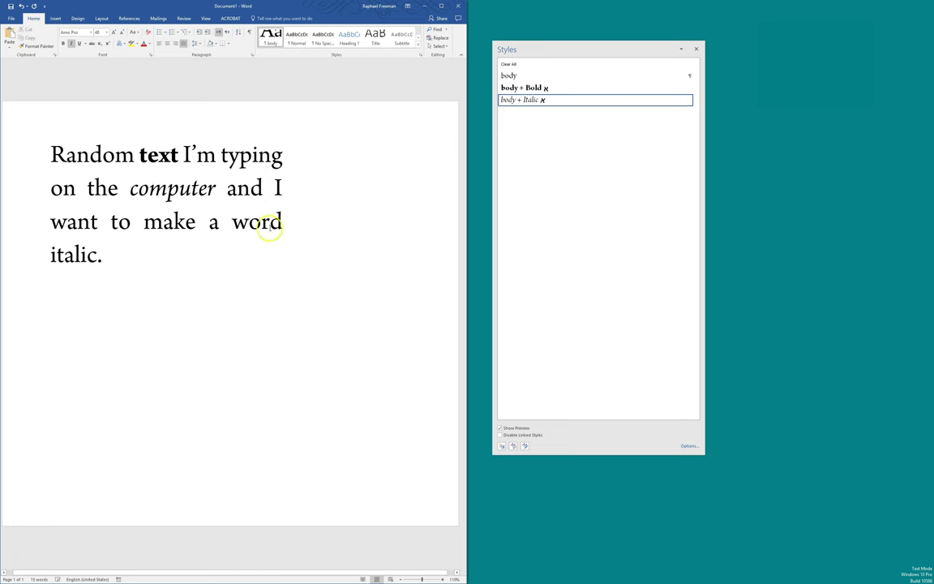
double_click(155, 157)
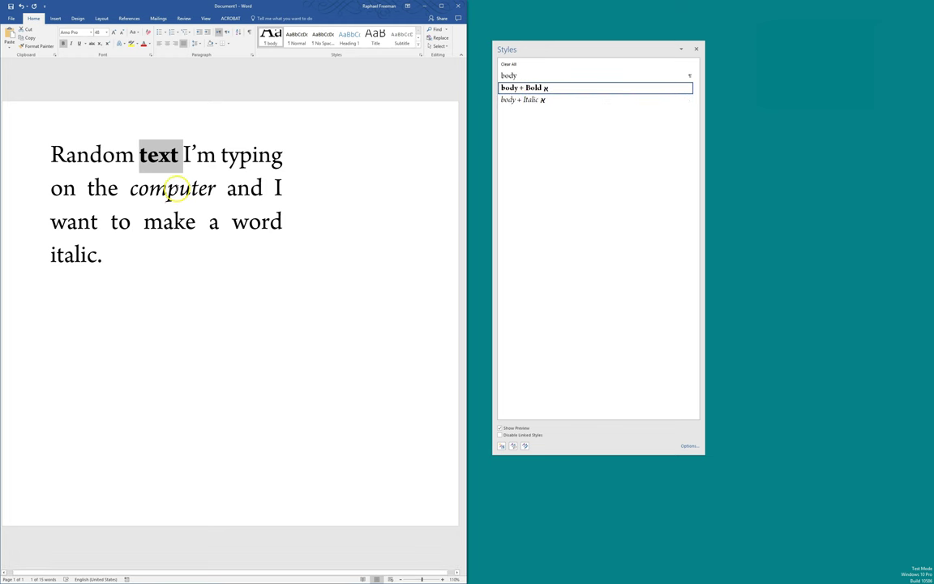
double_click(150, 186)
click(168, 192)
double_click(177, 185)
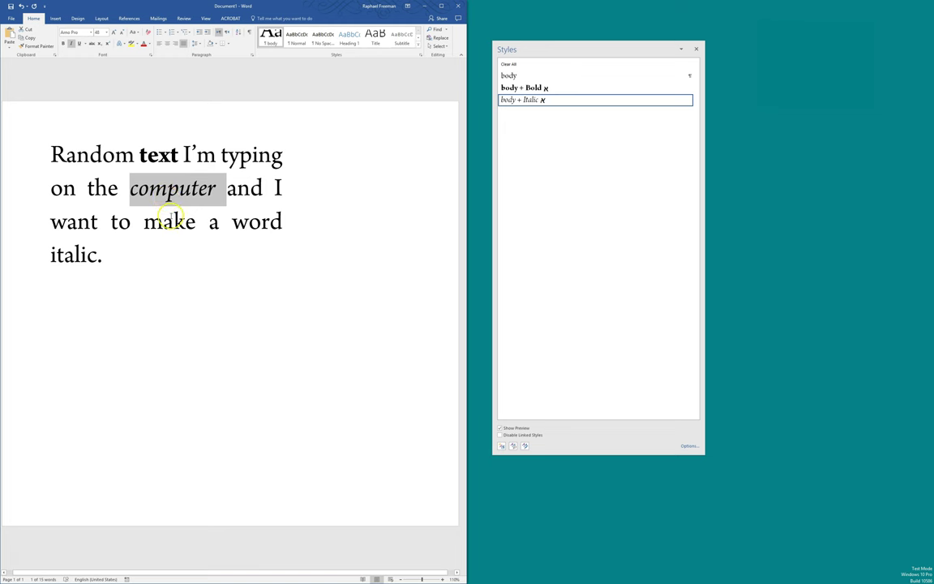
click(171, 219)
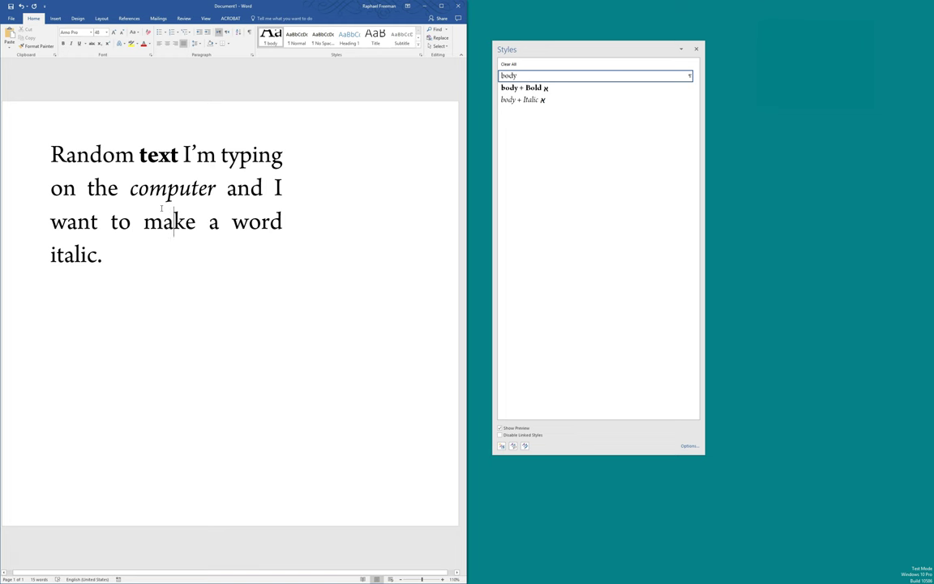
click(150, 253)
drag(129, 245, 61, 162)
key(ctrl+c)
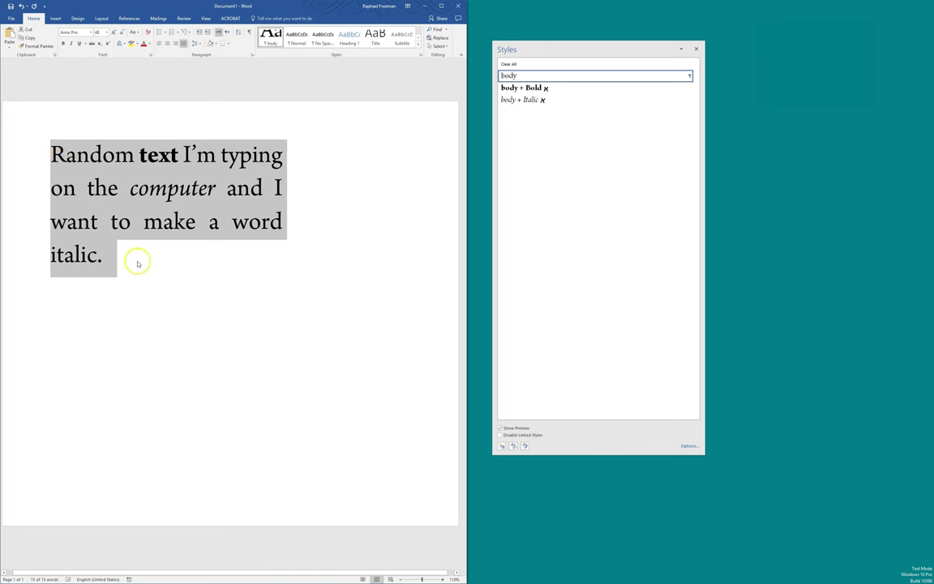
Step: Paste a copy of the paragraph below and strip its formatting with Ctrl+Space
click(138, 263)
key(Return)
key(ctrl+v)
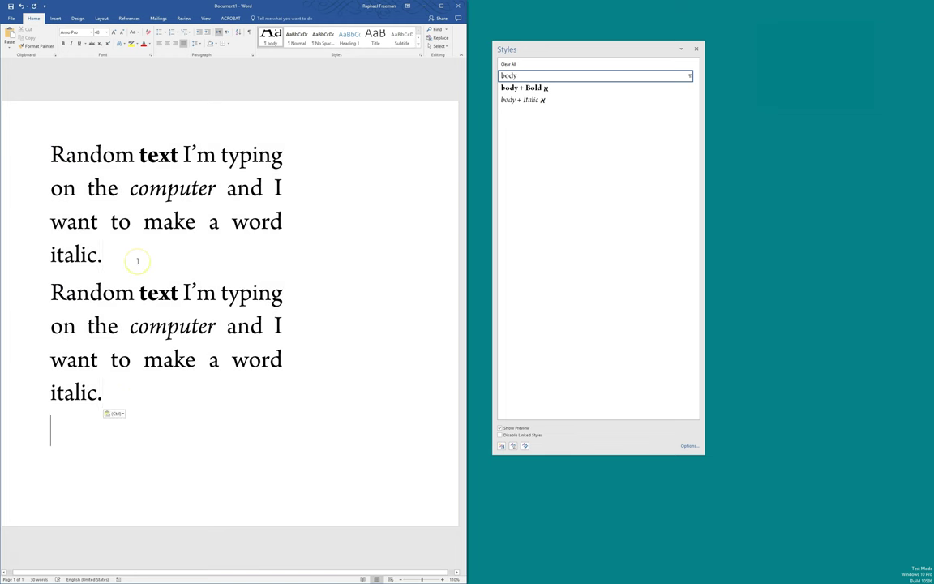
key(ctrl+shift+Up)
key(ctrl+space)
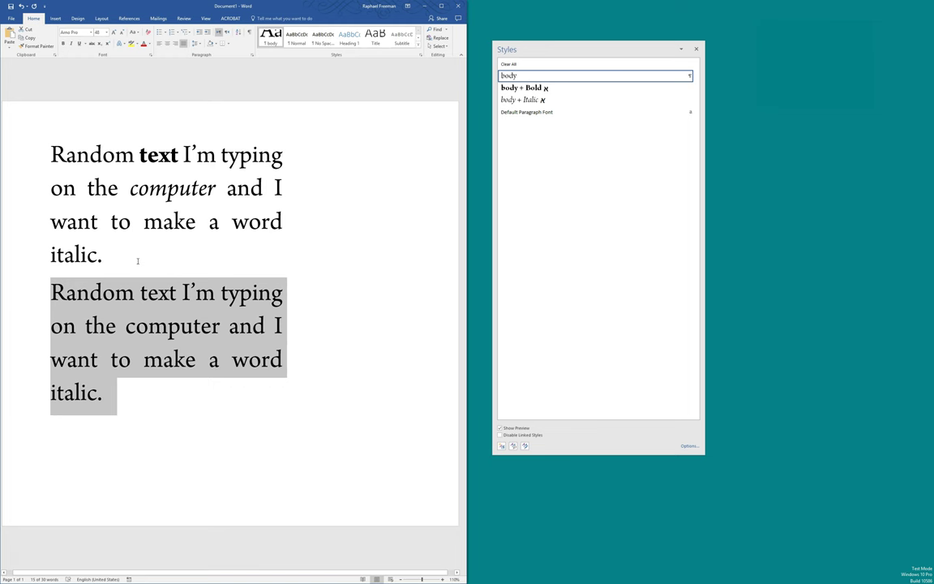
click(174, 316)
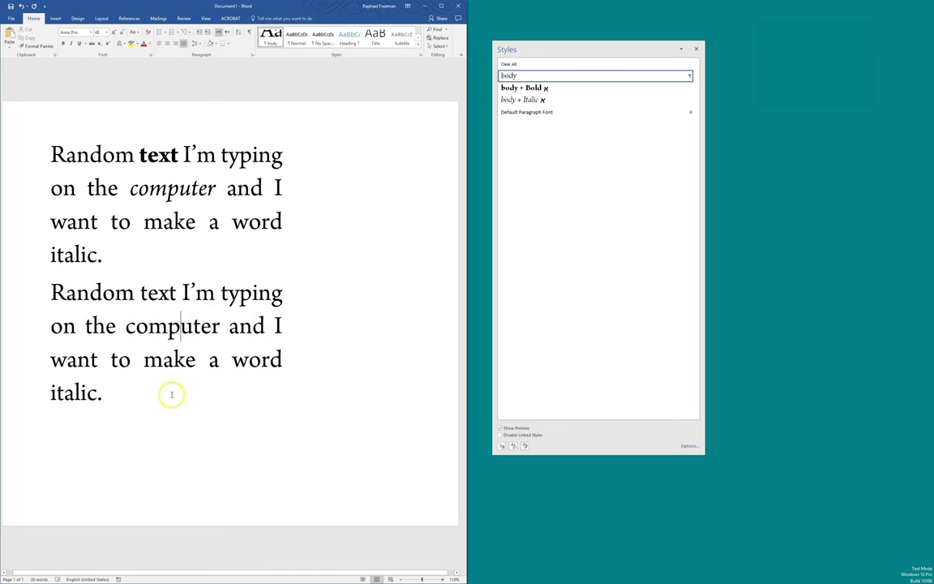
Step: Italicize 'Random', 'typing', 'want to make a word' and 'computer' in the copy
double_click(107, 294)
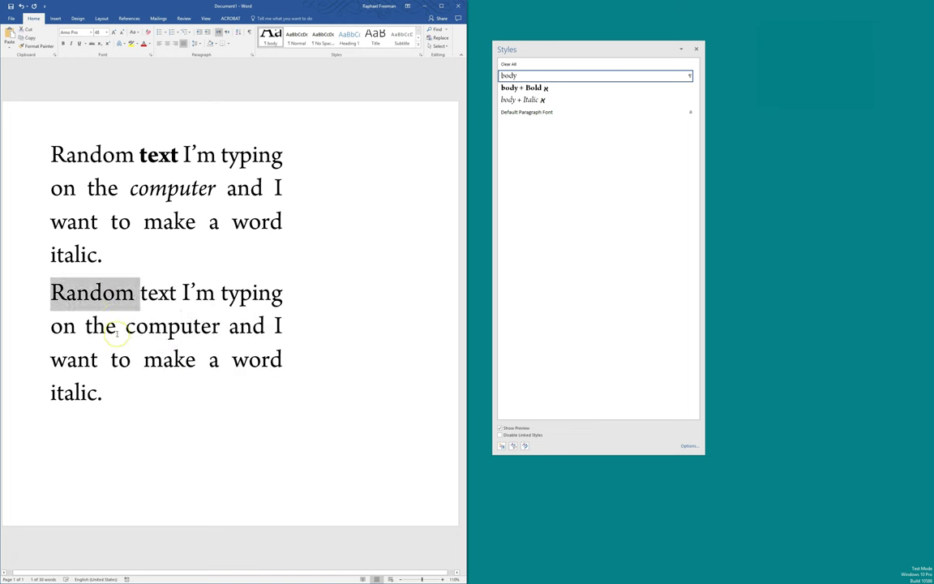
key(ctrl+i)
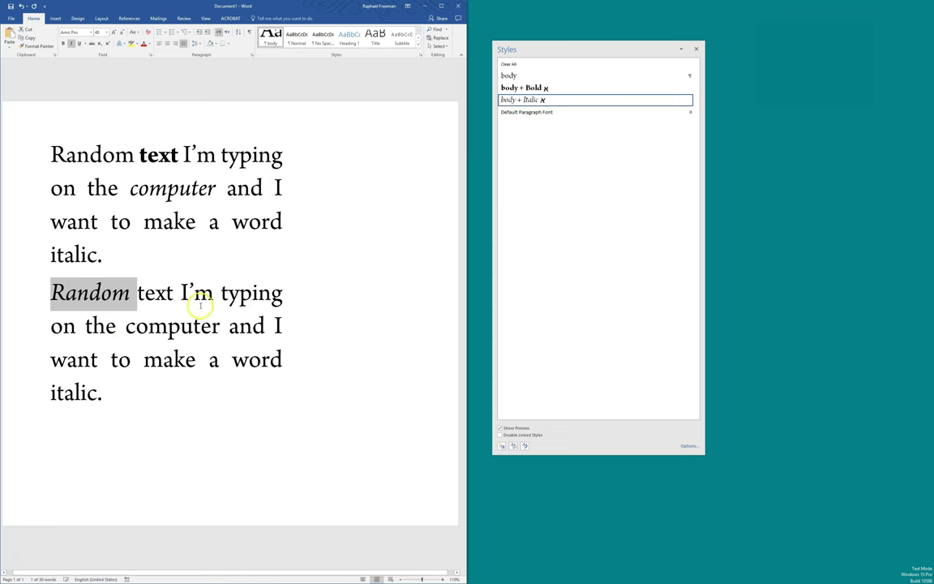
double_click(242, 295)
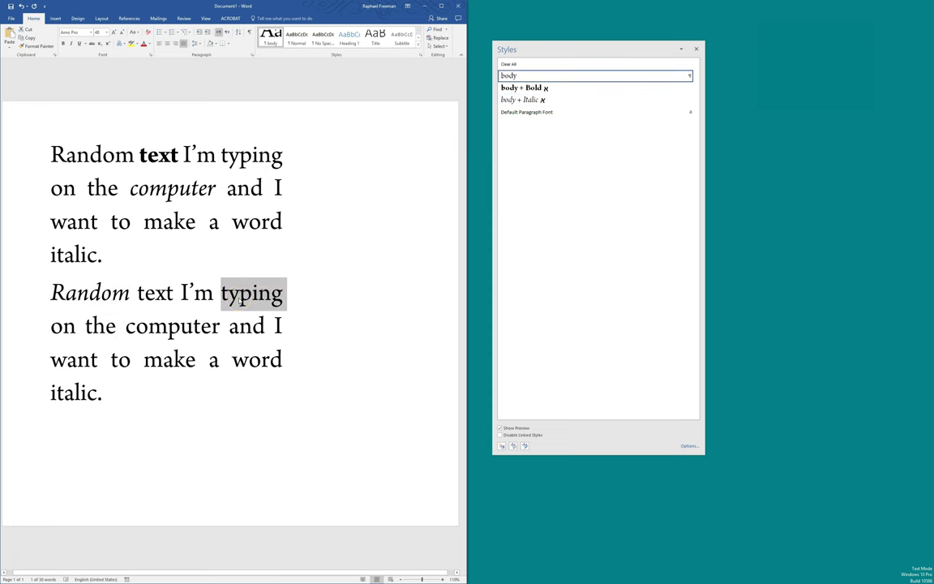
key(ctrl+i)
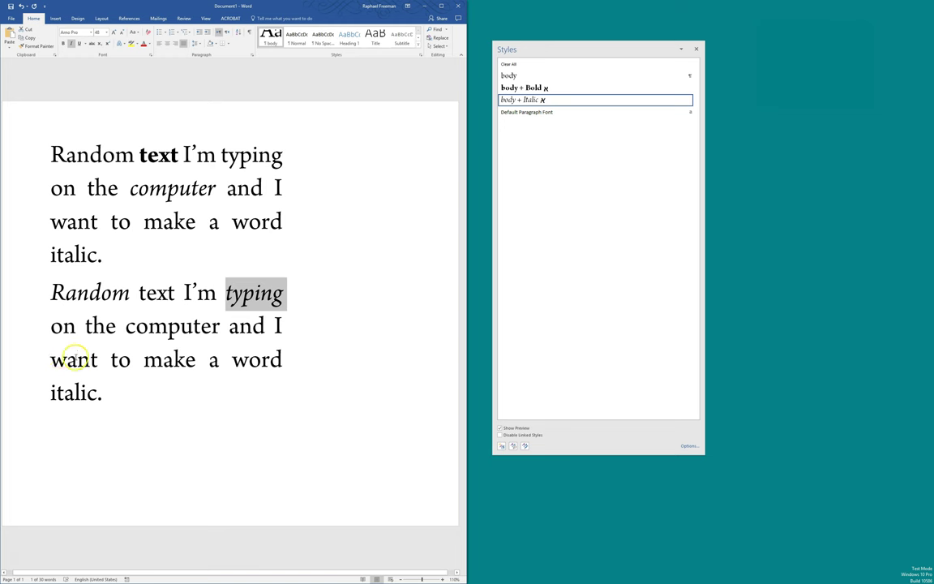
drag(63, 358, 273, 367)
key(ctrl+i)
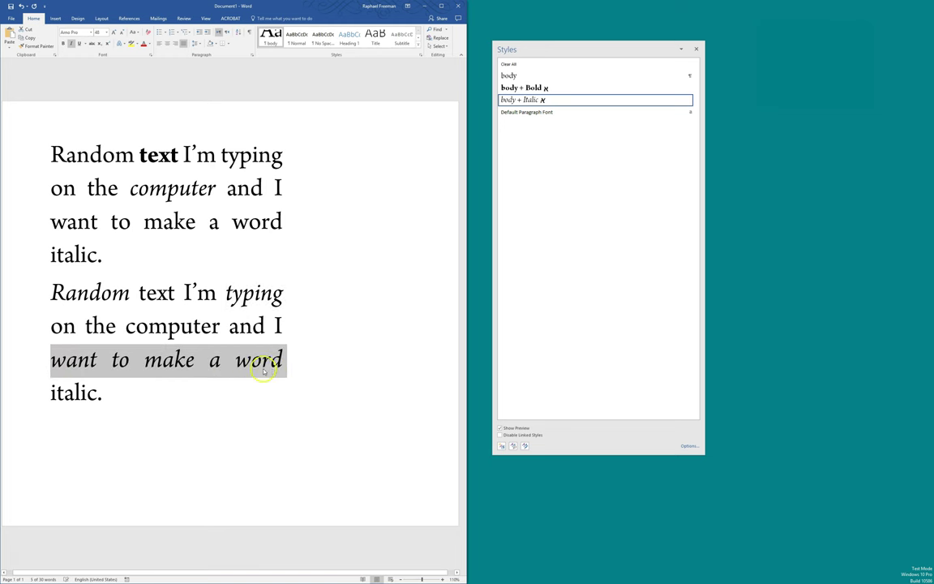
click(264, 370)
double_click(168, 324)
key(ctrl+i)
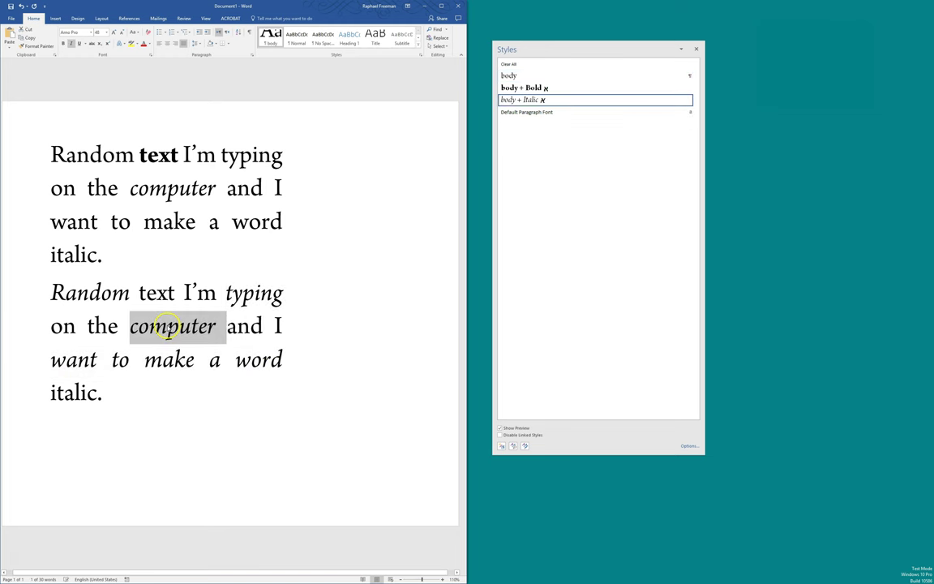
click(182, 391)
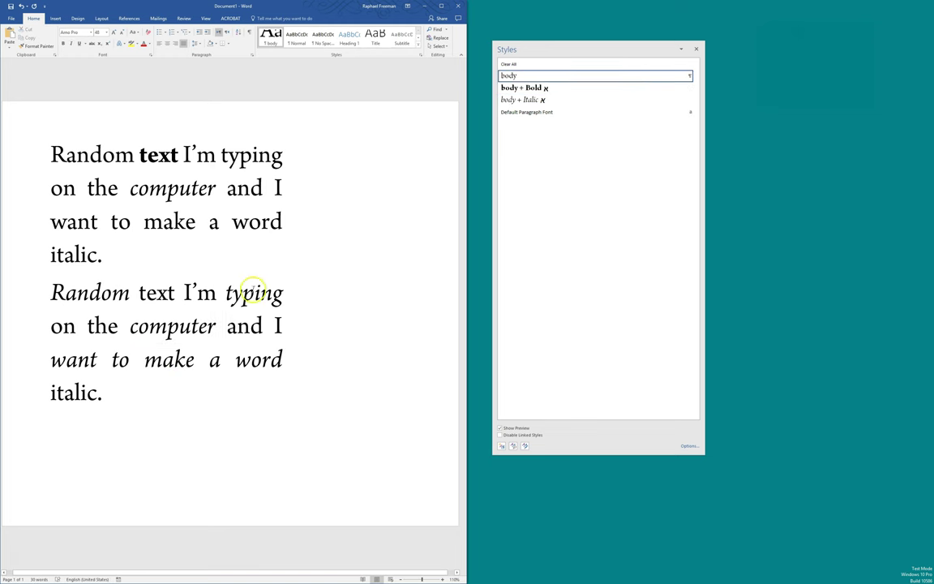
click(107, 325)
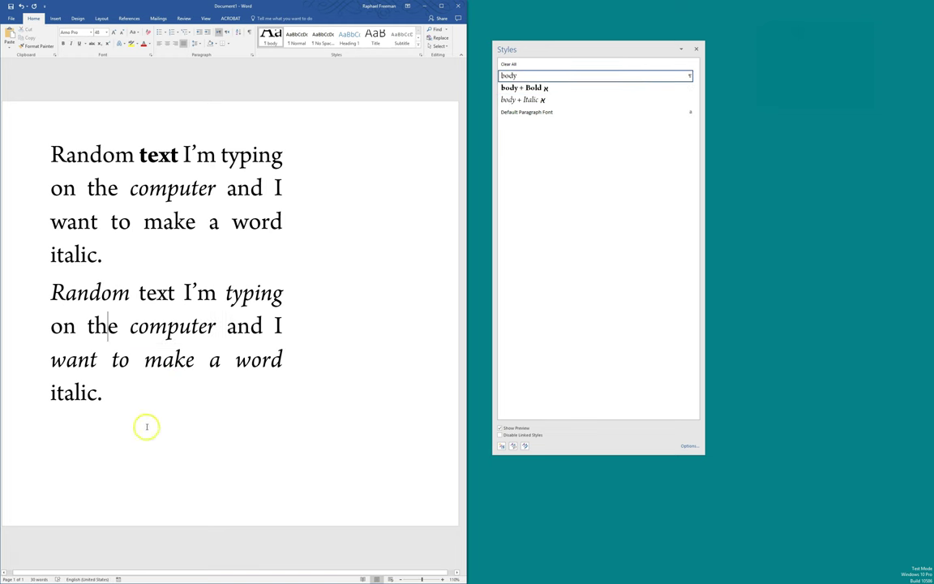
Step: Try applying the body style to the second paragraph, undoing it to keep the italics
click(522, 76)
key(ctrl+z)
click(521, 75)
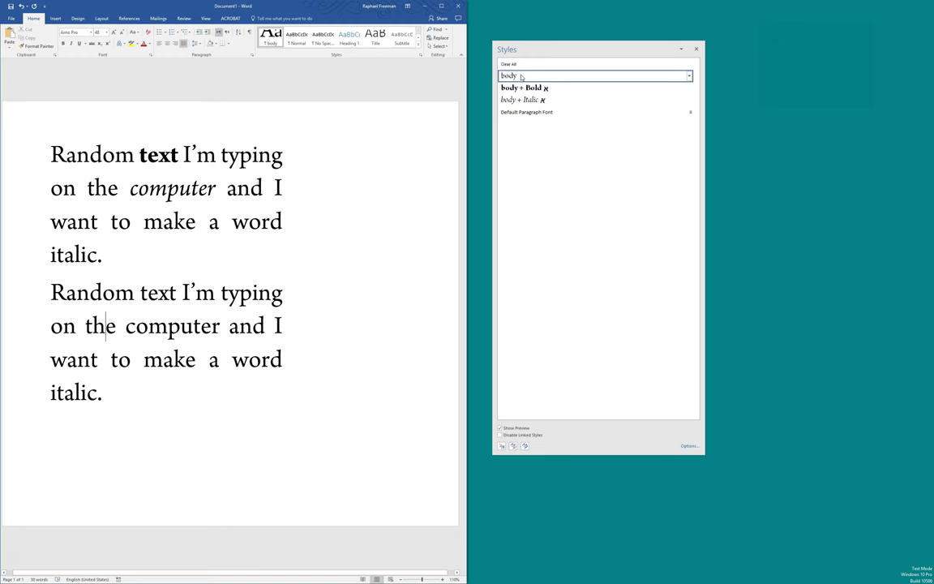
key(ctrl+z)
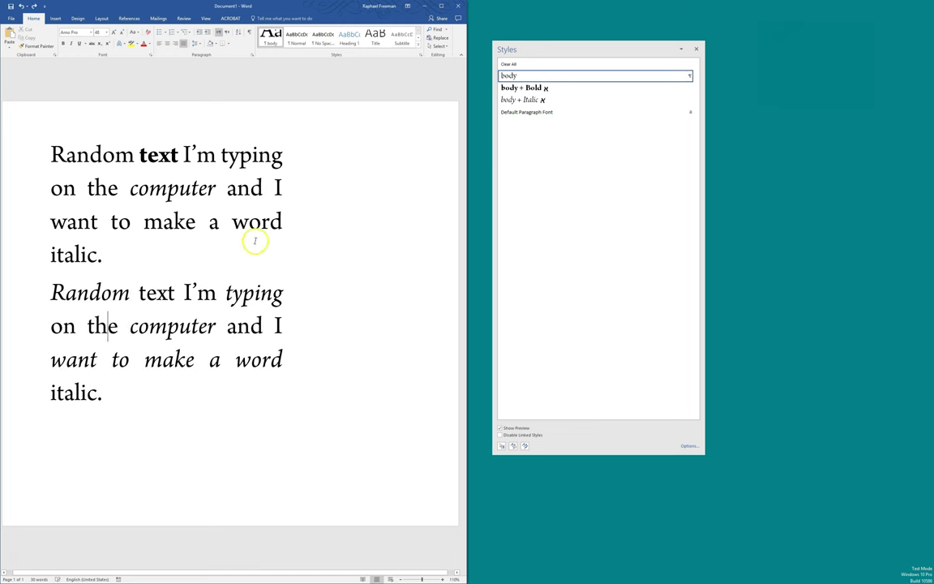
Step: Check the italic words' styles, then add an empty paragraph after the second paragraph
click(161, 222)
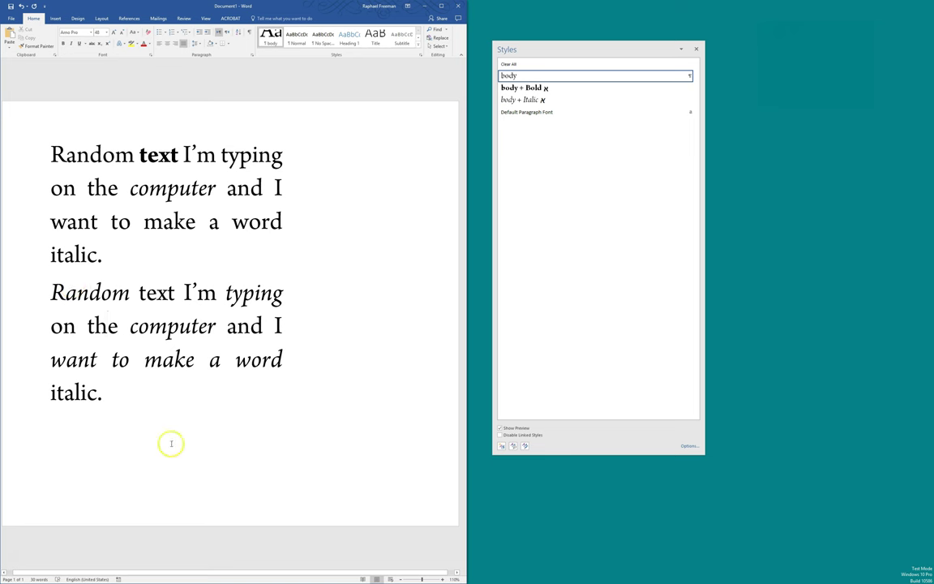
click(71, 292)
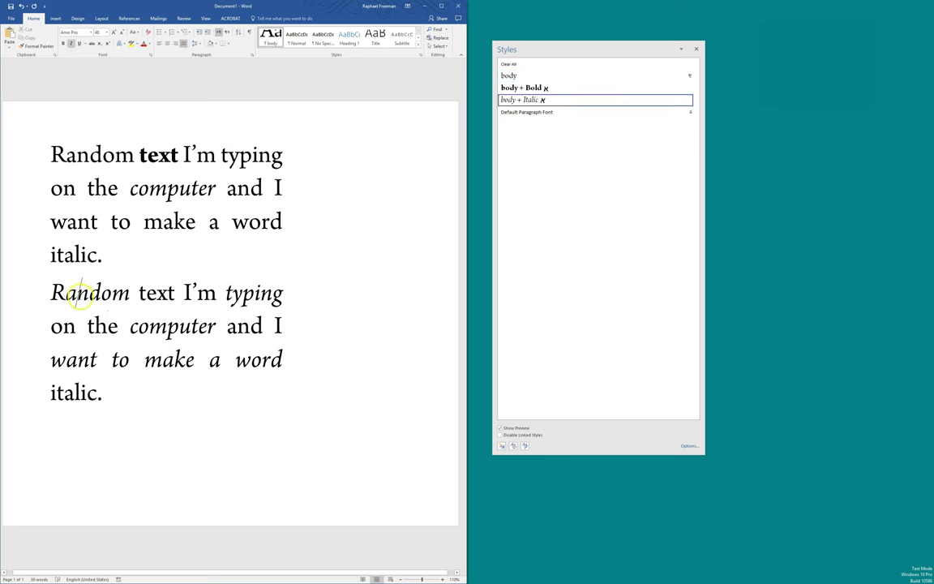
click(182, 325)
click(121, 387)
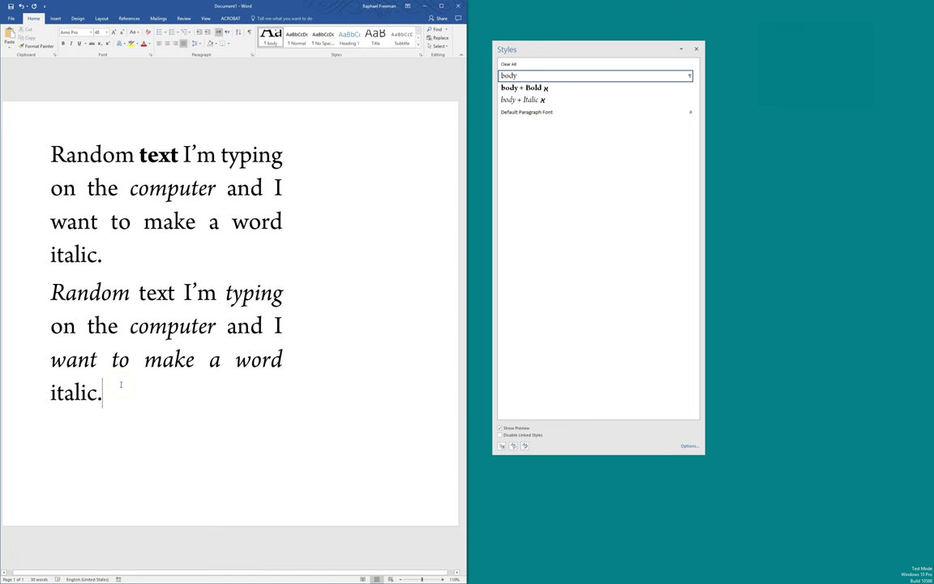
key(Return)
Step: Delete the second paragraph and select the word 'make'
double_click(25, 307)
key(Delete)
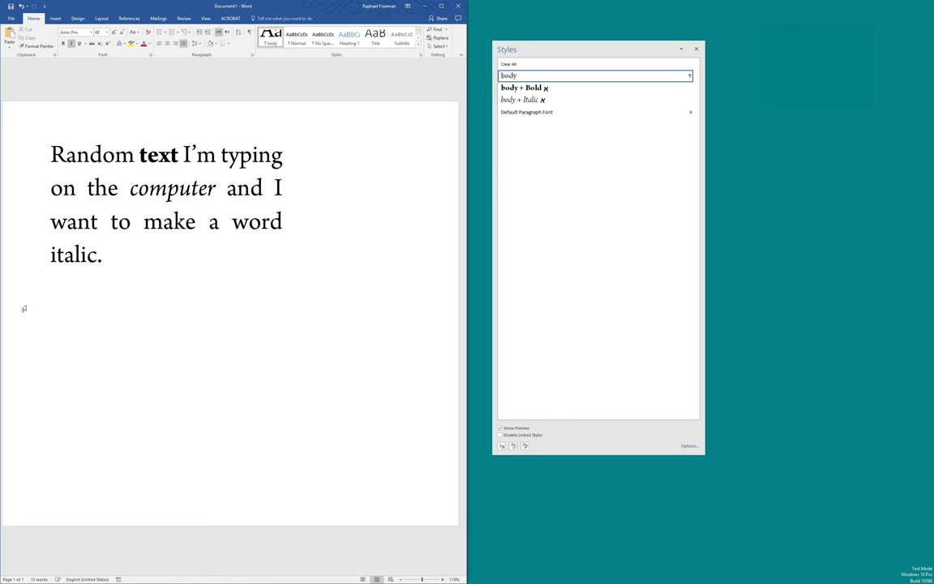
double_click(170, 222)
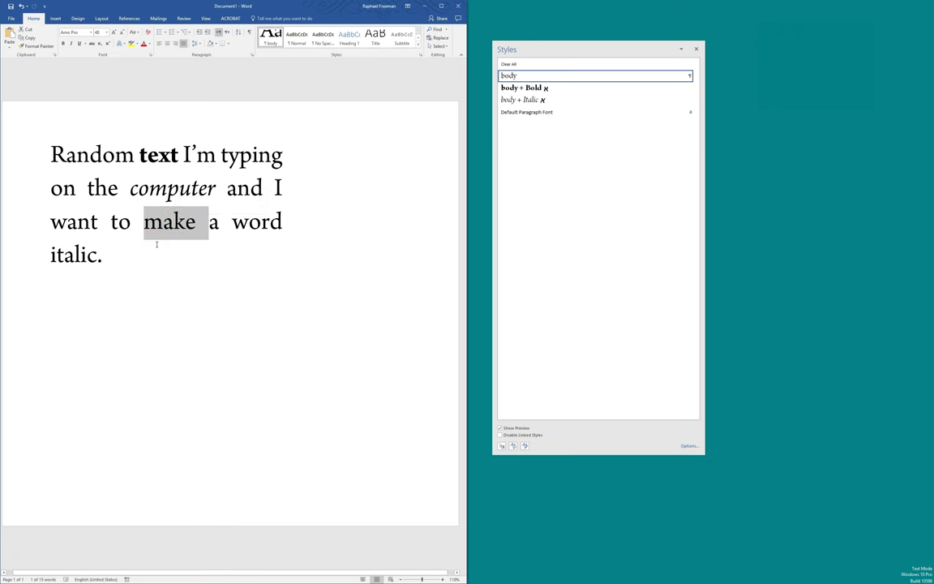
drag(521, 48, 504, 35)
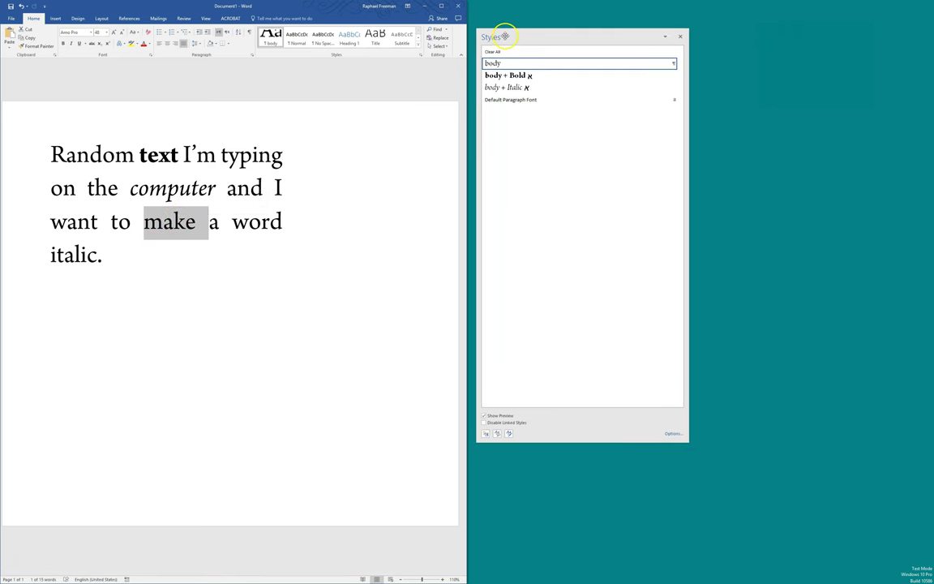
Step: Create a red character style named 'it text' and apply it to 'make'
click(487, 435)
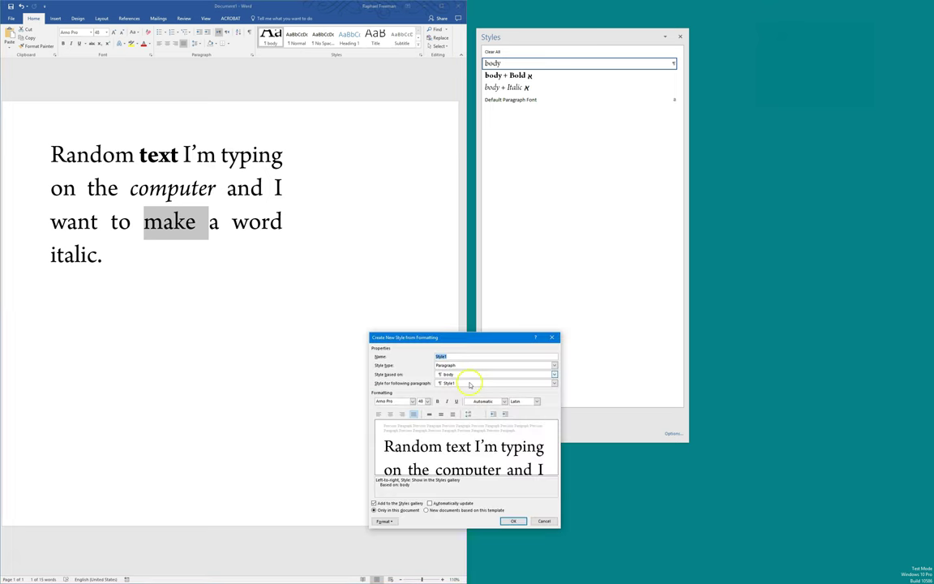
drag(438, 334, 372, 243)
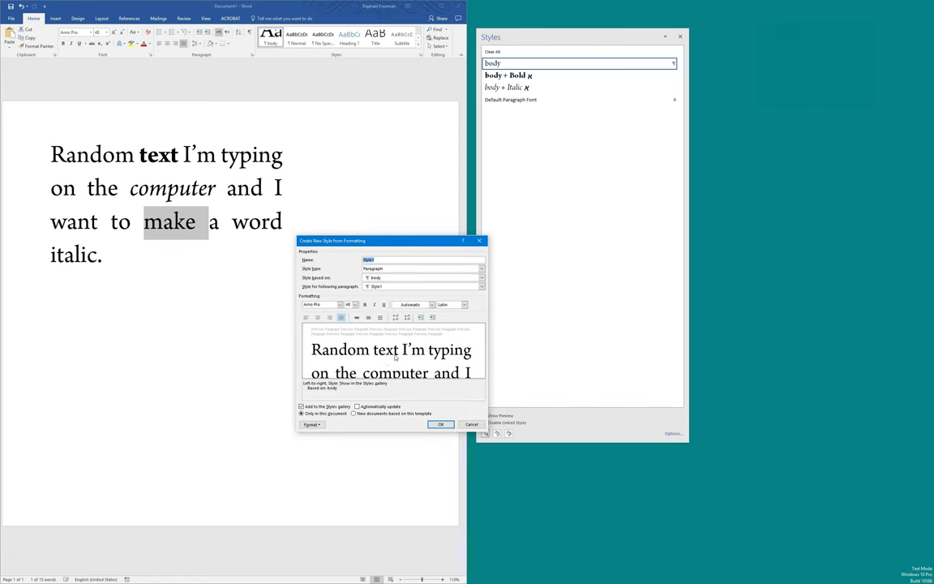
text(co)
key(BackSpace)
key(BackSpace)
key(BackSpace)
key(BackSpace)
text(i)
click(388, 270)
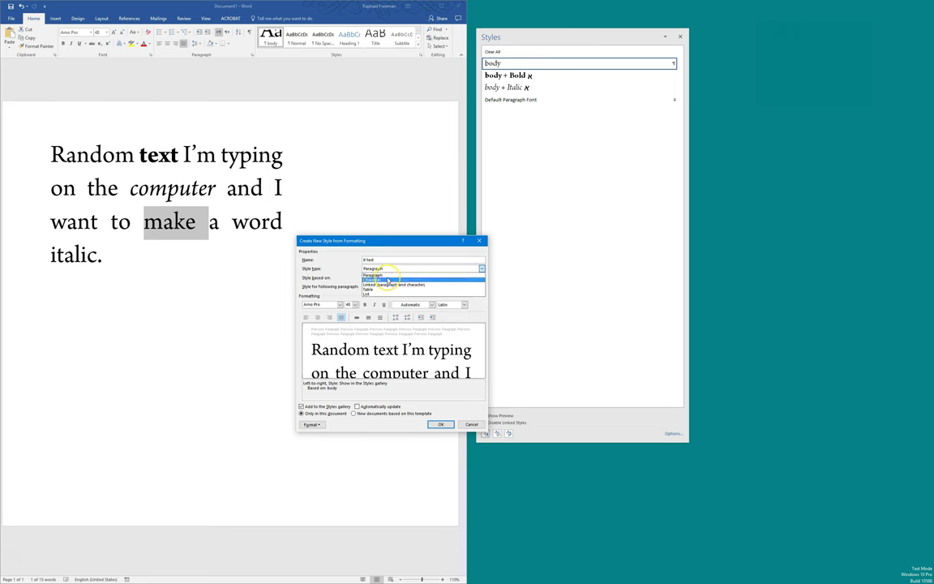
click(389, 280)
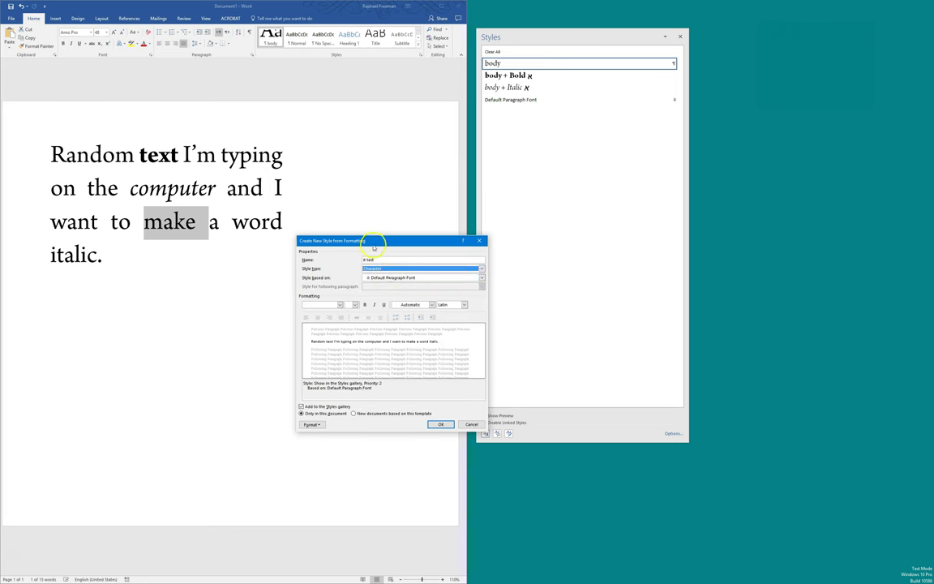
drag(371, 240, 400, 135)
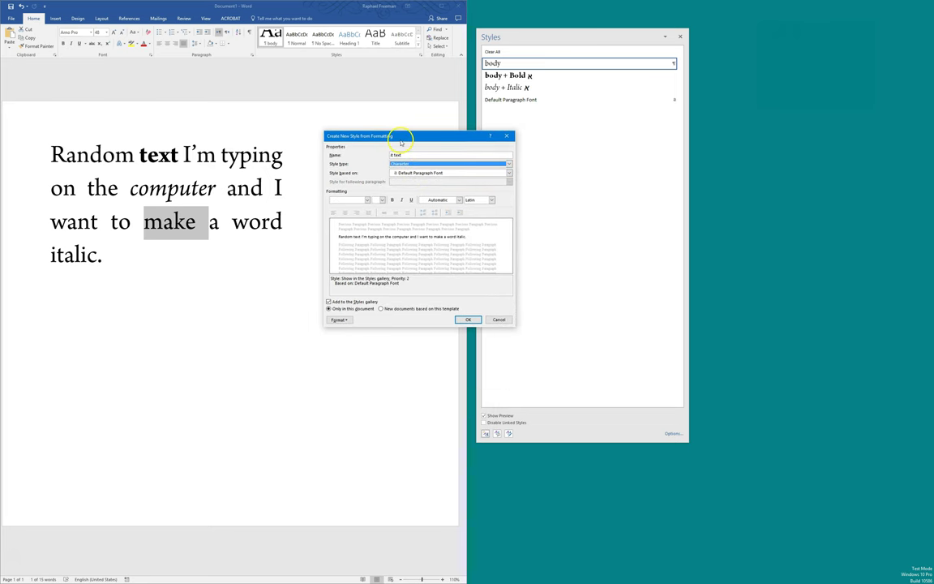
click(459, 200)
click(428, 265)
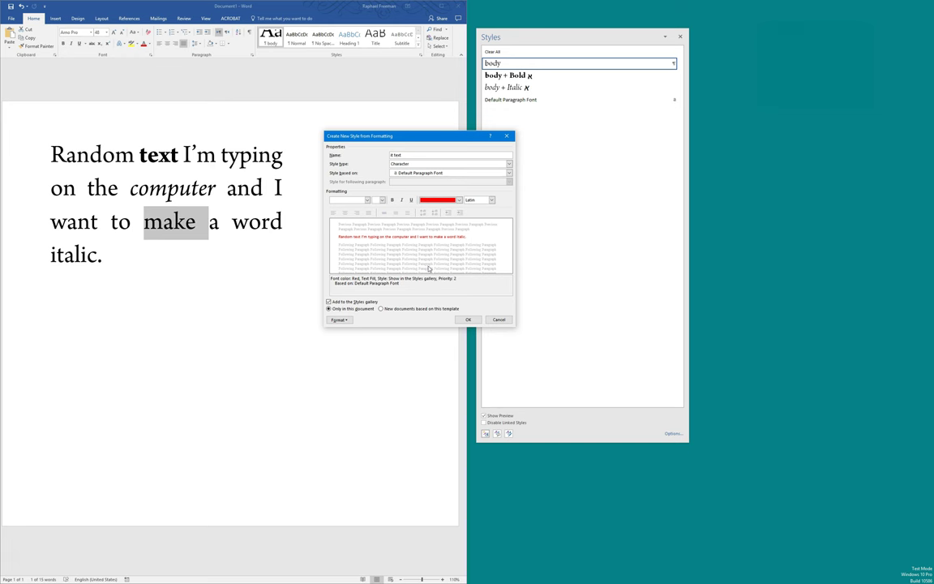
click(468, 319)
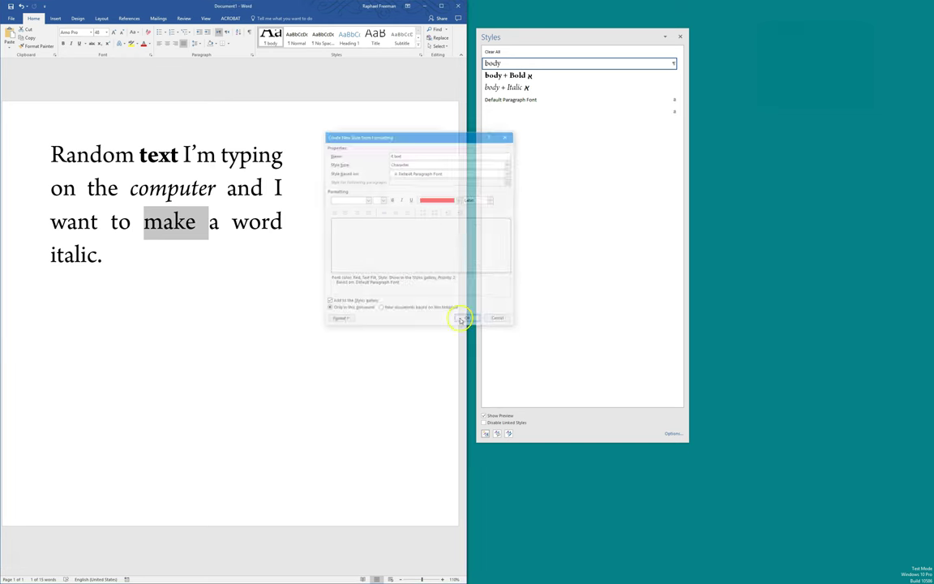
Step: Make the it text style italic so 'make' shows red italic
click(162, 228)
double_click(159, 227)
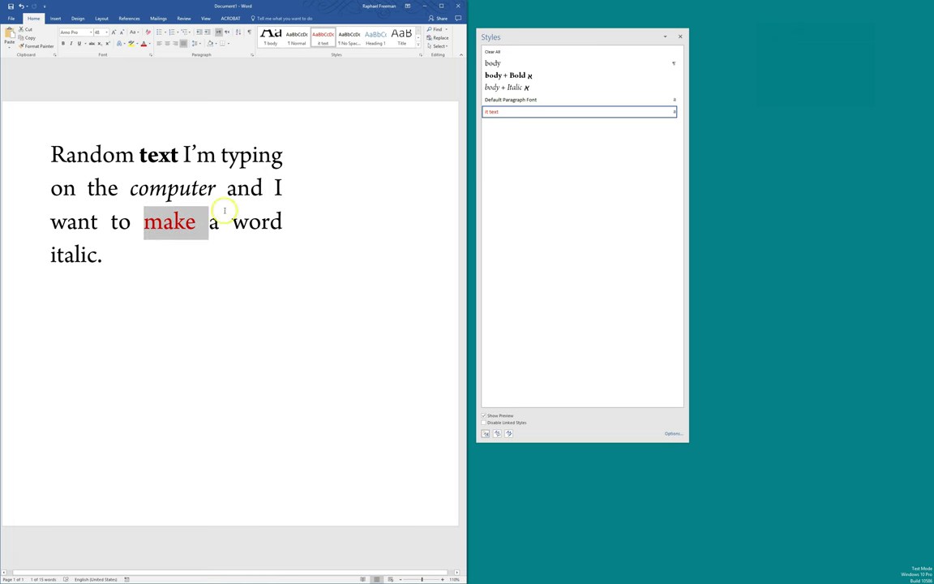
right_click(523, 113)
click(612, 130)
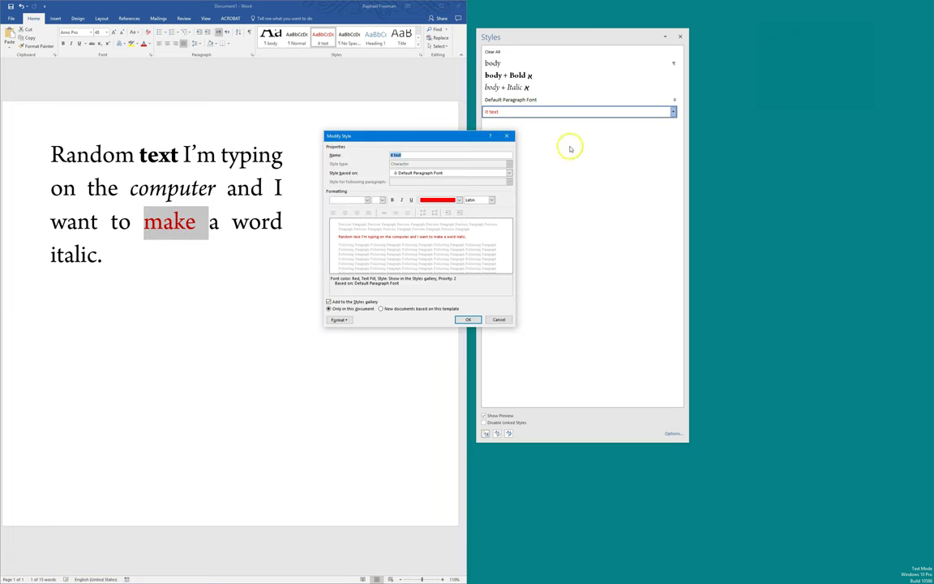
click(401, 199)
click(468, 320)
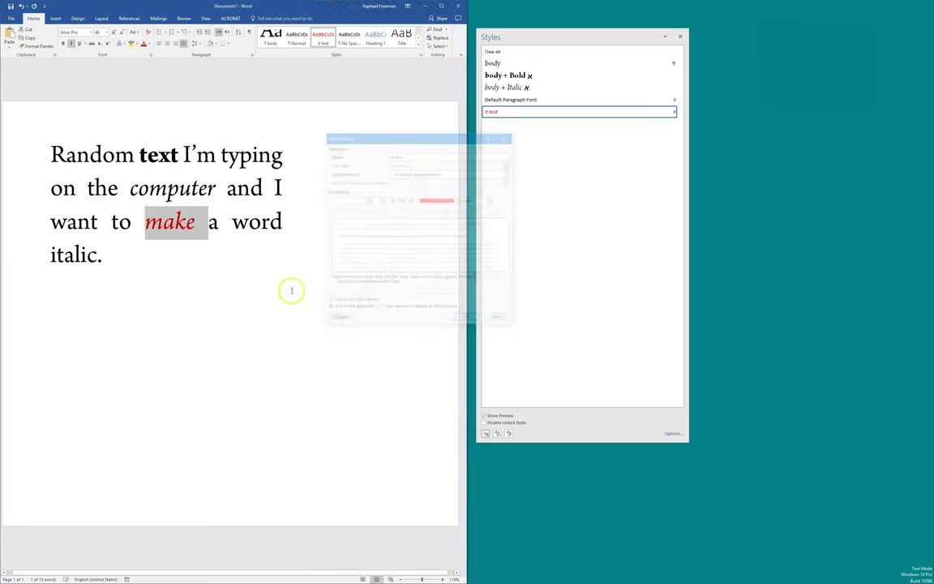
Step: Reopen the it text style's Modify settings and its Format menu
click(169, 254)
click(167, 219)
right_click(506, 114)
click(613, 131)
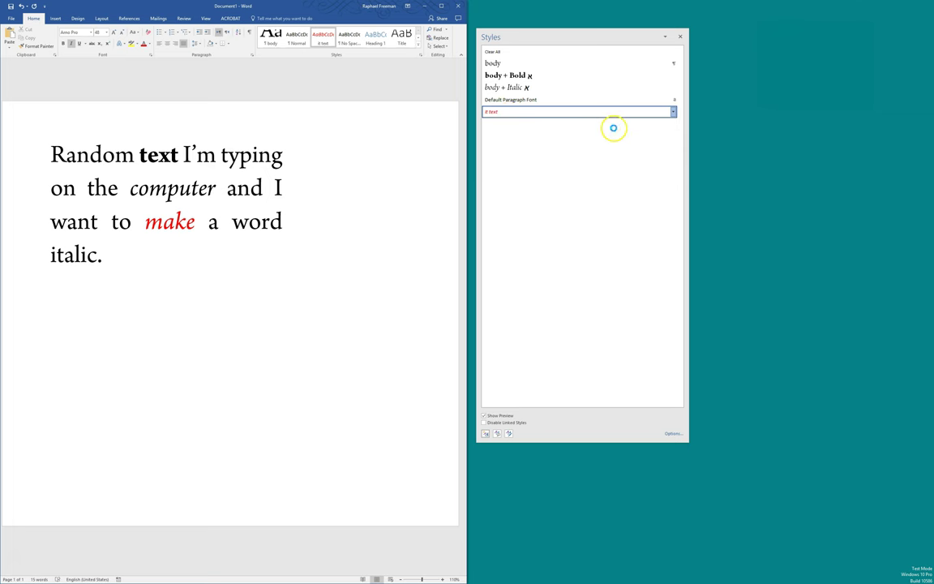
click(339, 320)
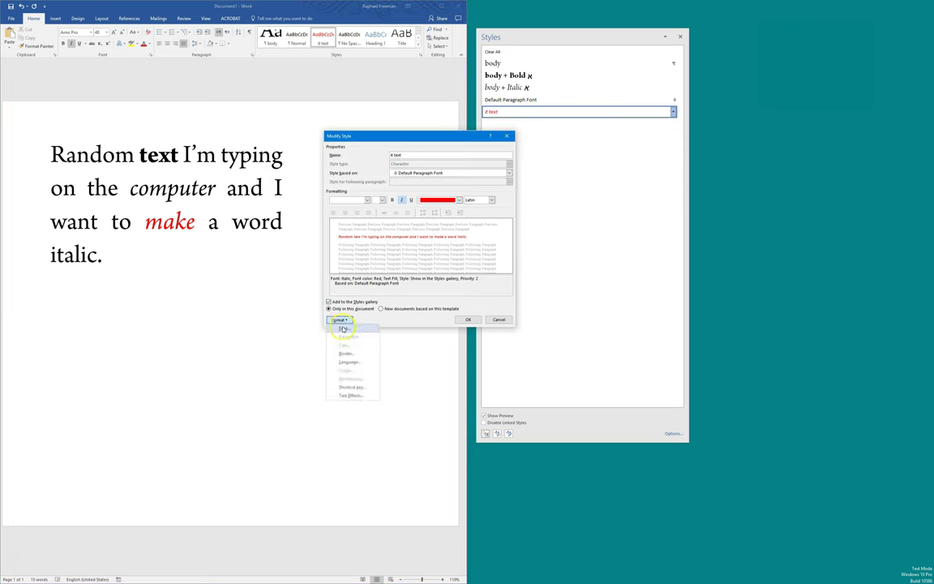
Step: Review the it text style's shortcut key, close Modify Style, and select 'and'
click(348, 387)
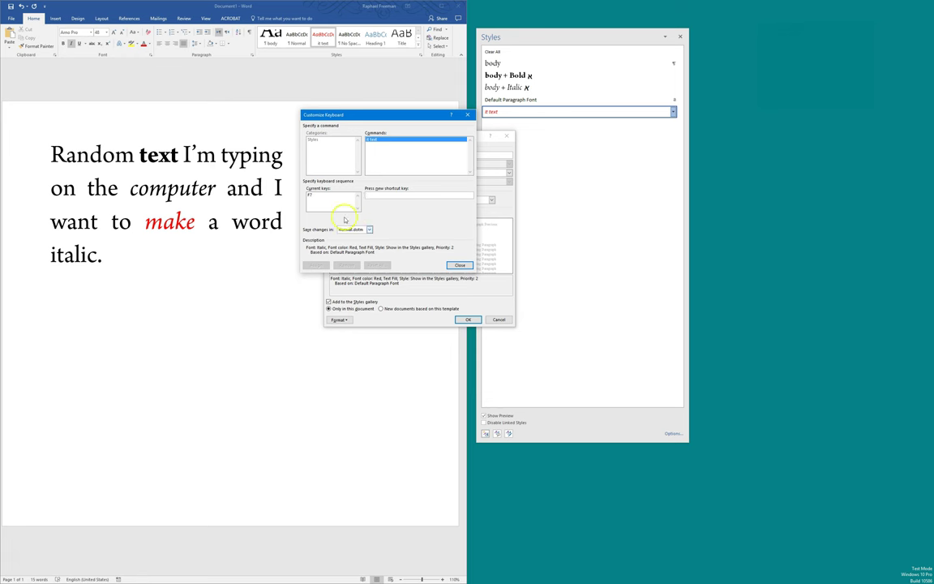
click(313, 194)
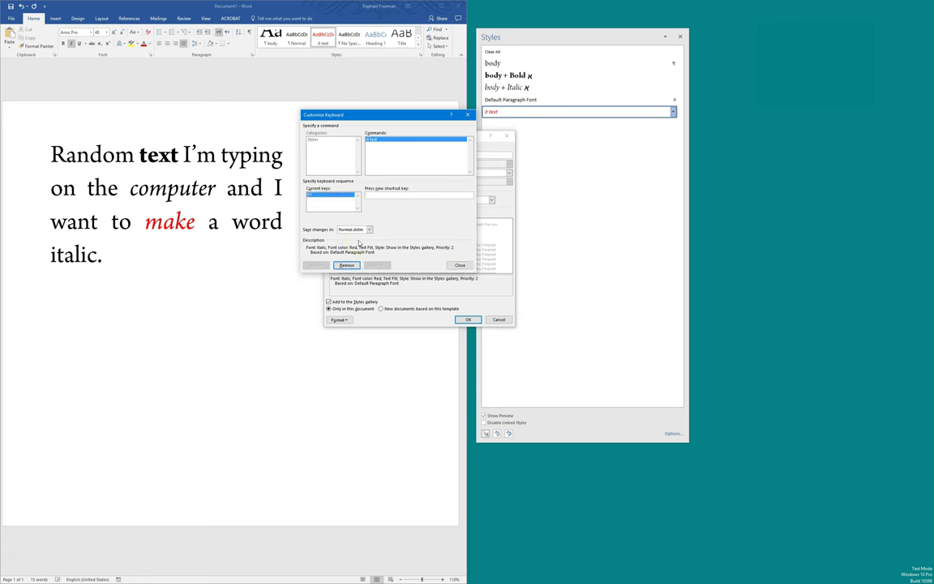
click(457, 266)
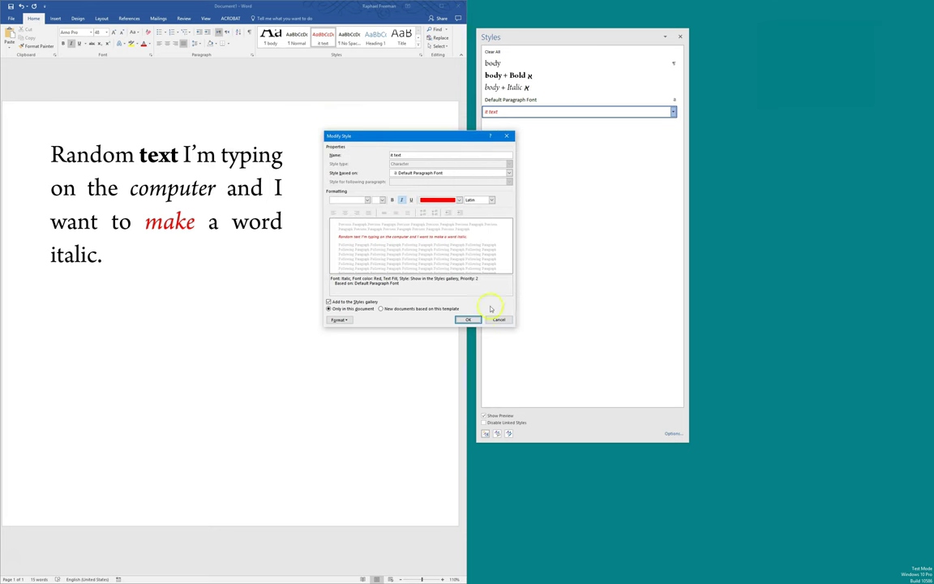
click(470, 319)
double_click(244, 189)
Step: Apply the it text style to 'and' with Alt+I
key(alt+i)
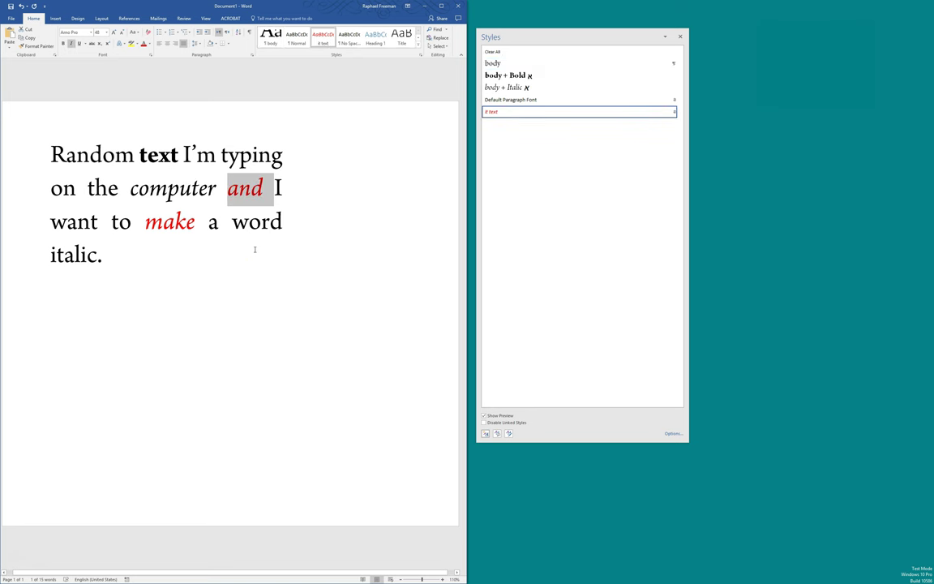
click(170, 188)
click(163, 222)
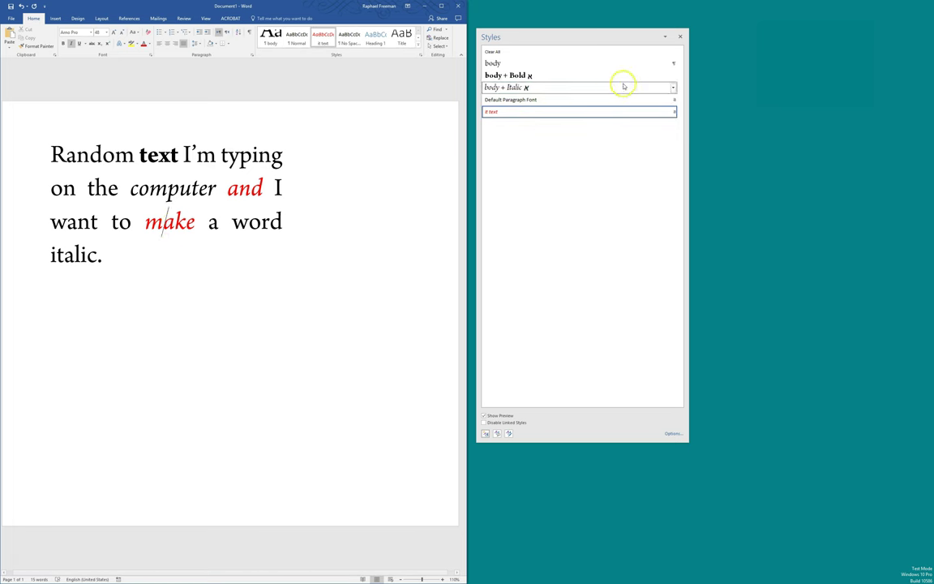
Step: Open the Font settings of the it text style from its Modify dialog
right_click(526, 113)
click(579, 122)
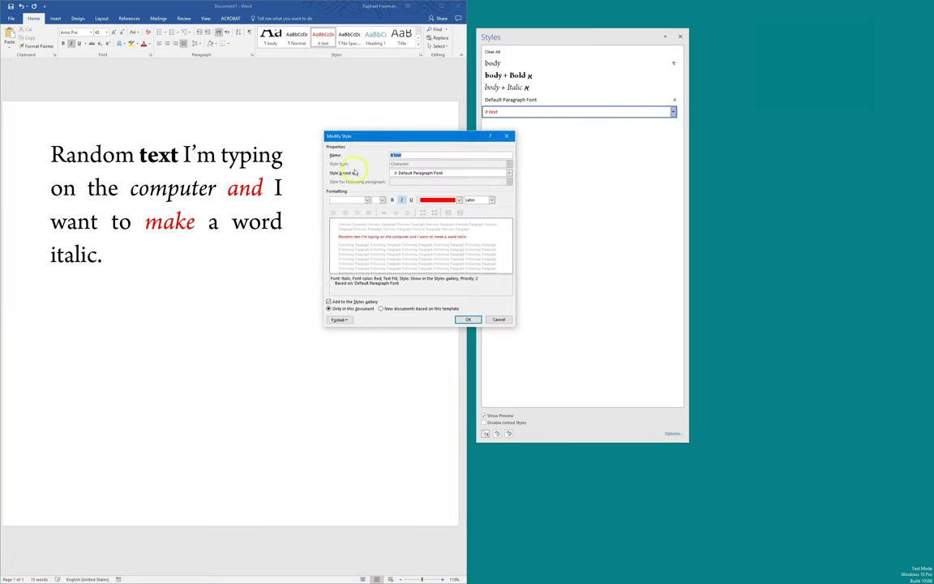
drag(371, 135, 394, 158)
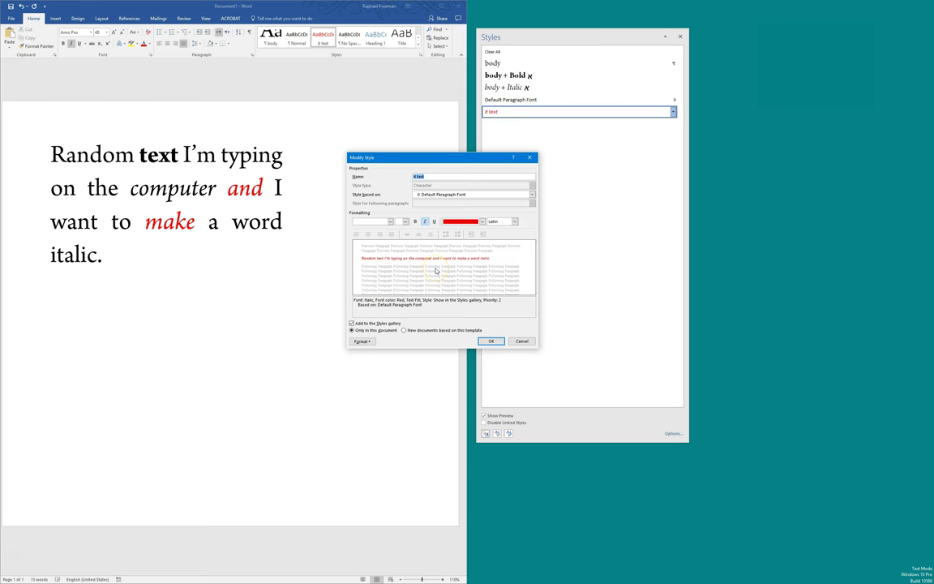
click(362, 341)
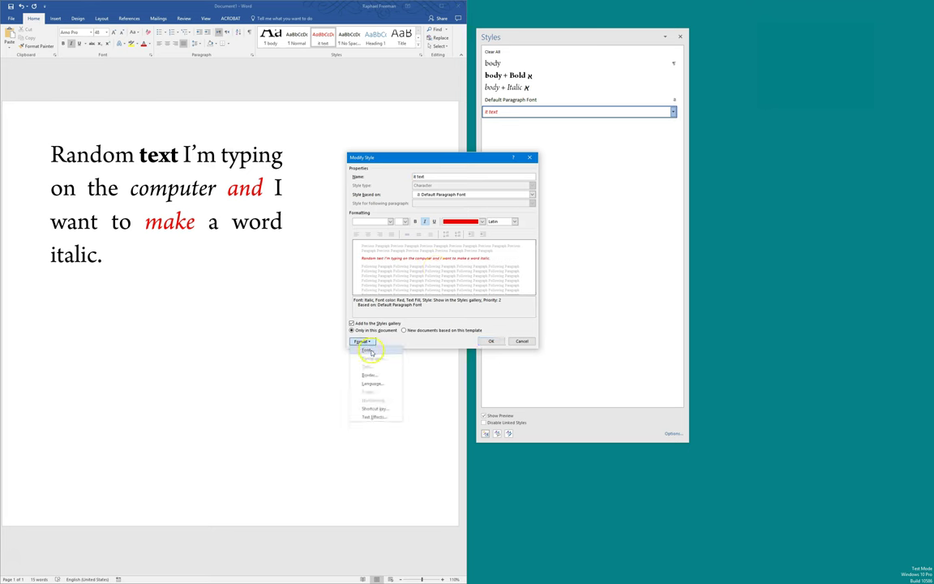
click(366, 355)
drag(307, 202, 544, 150)
click(517, 163)
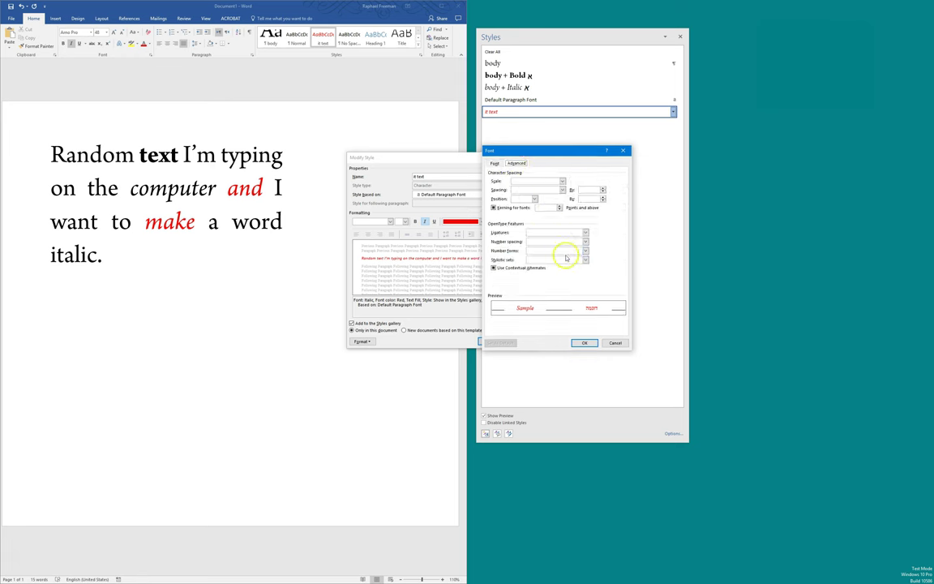
click(496, 164)
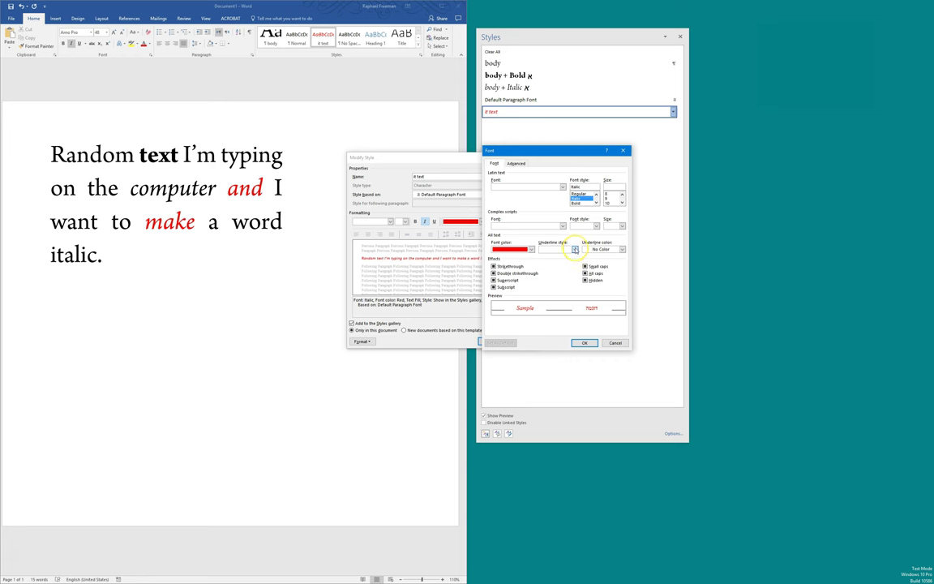
Step: Give the it text style a single blue underline and save the style
click(574, 248)
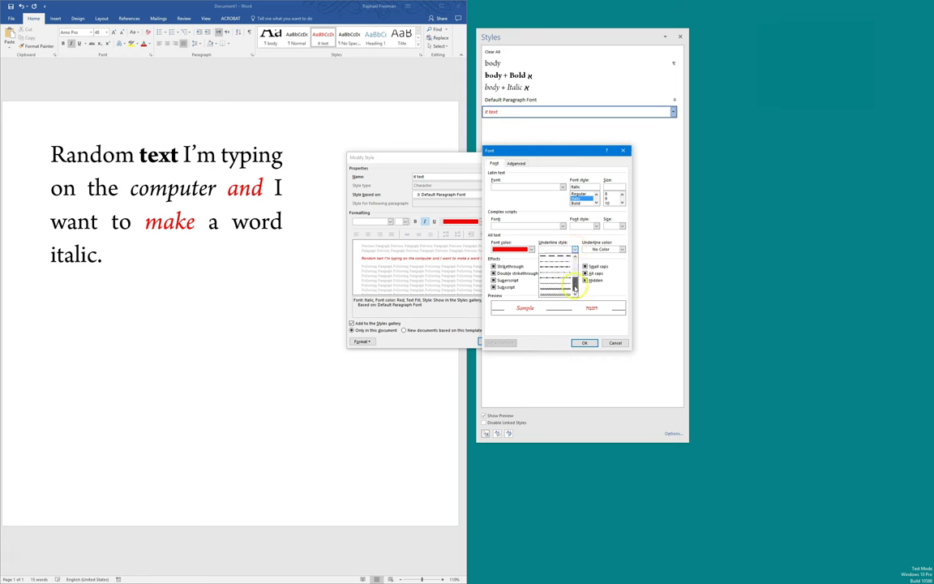
click(574, 249)
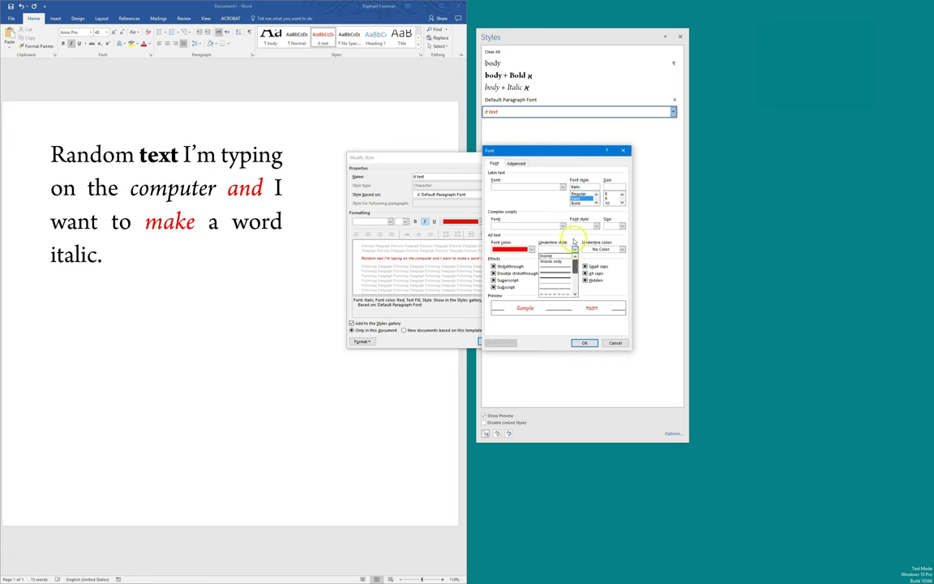
click(574, 249)
click(559, 268)
click(621, 248)
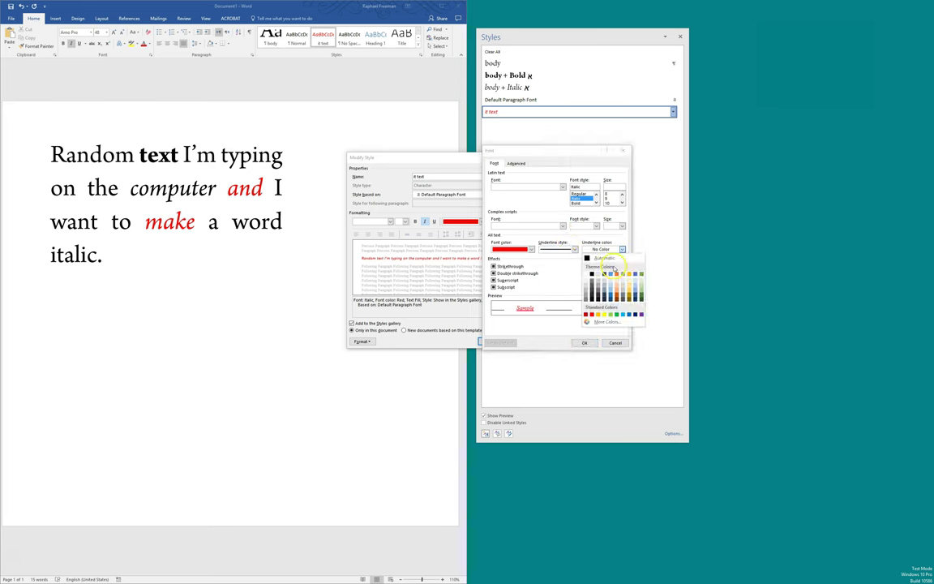
click(605, 315)
click(584, 342)
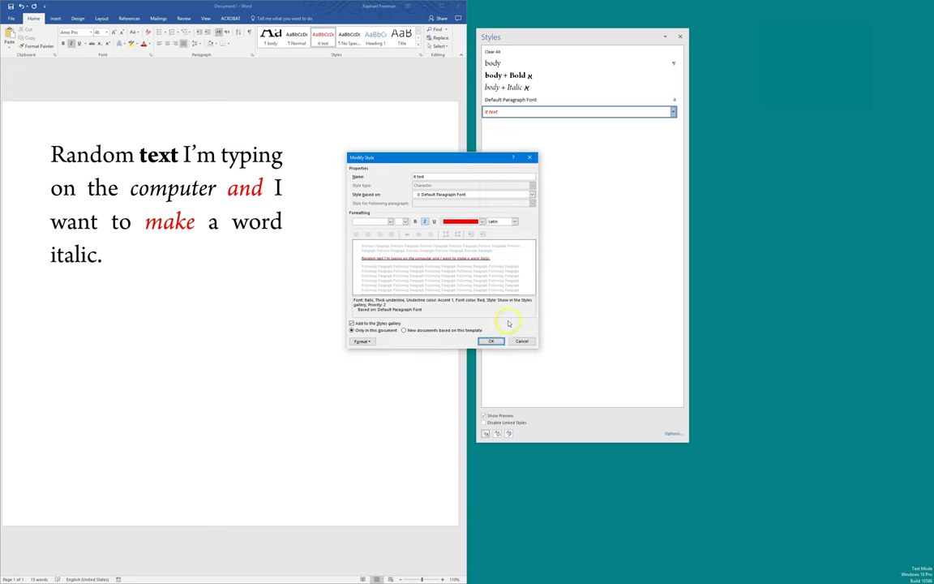
click(496, 340)
click(197, 257)
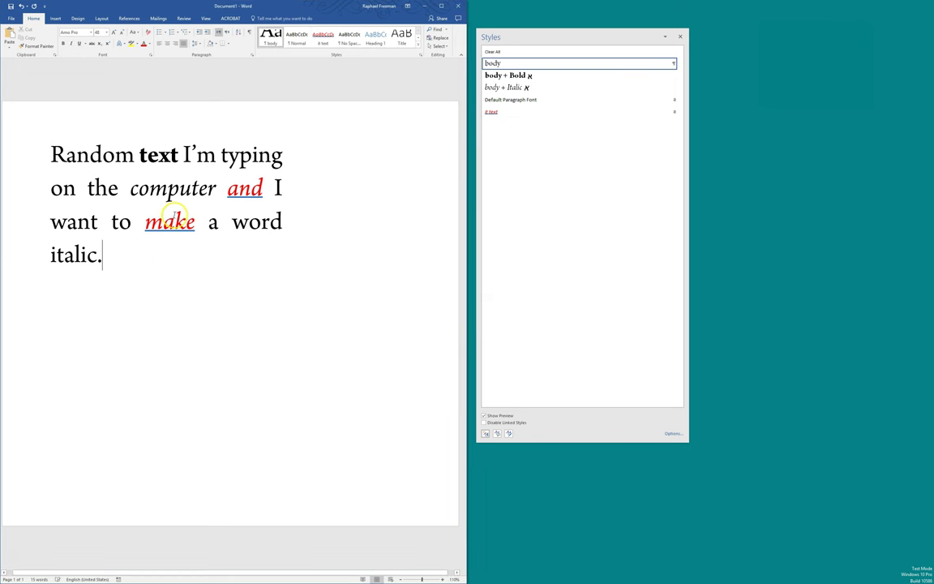
Step: Select the single body + Italic instance, 'computer', and apply it text with Ctrl+Alt+I
click(241, 188)
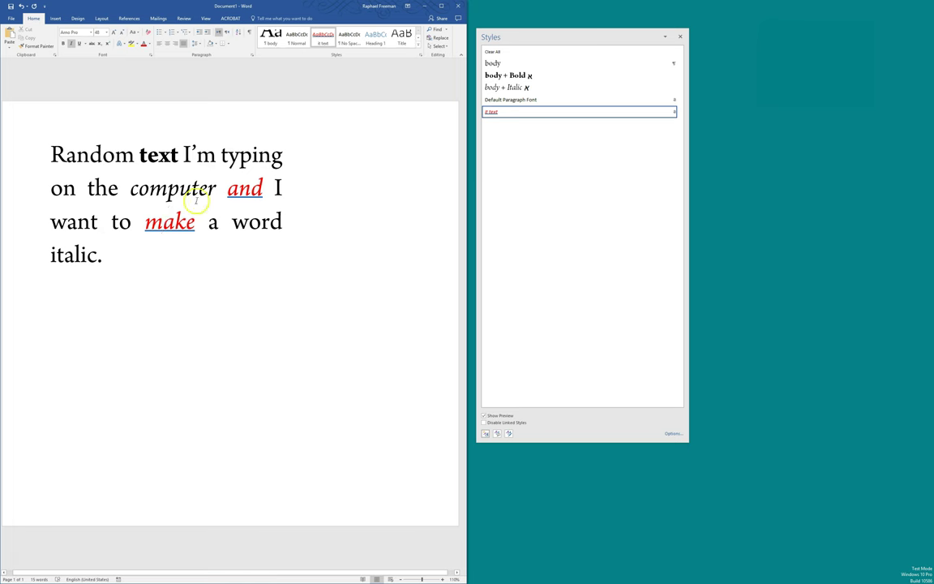
click(171, 182)
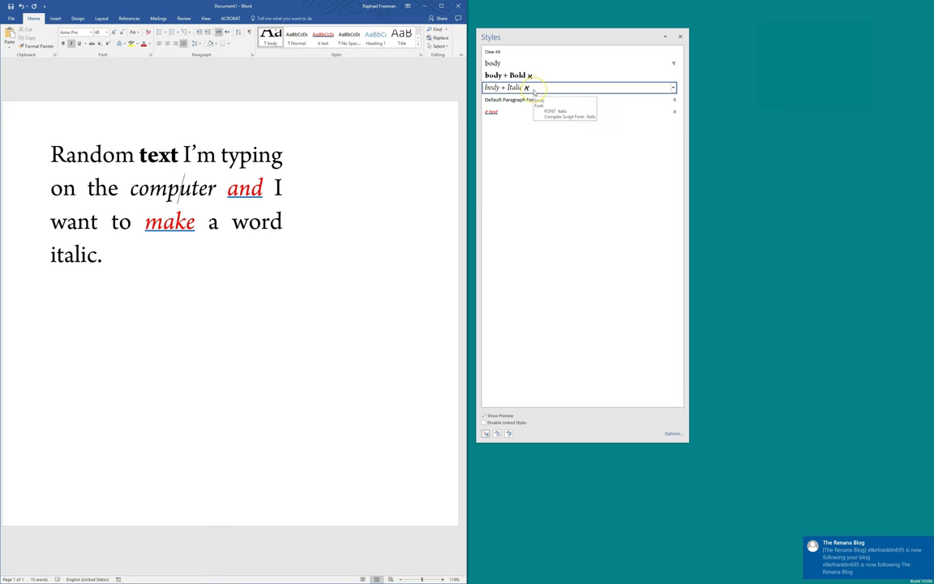
click(673, 86)
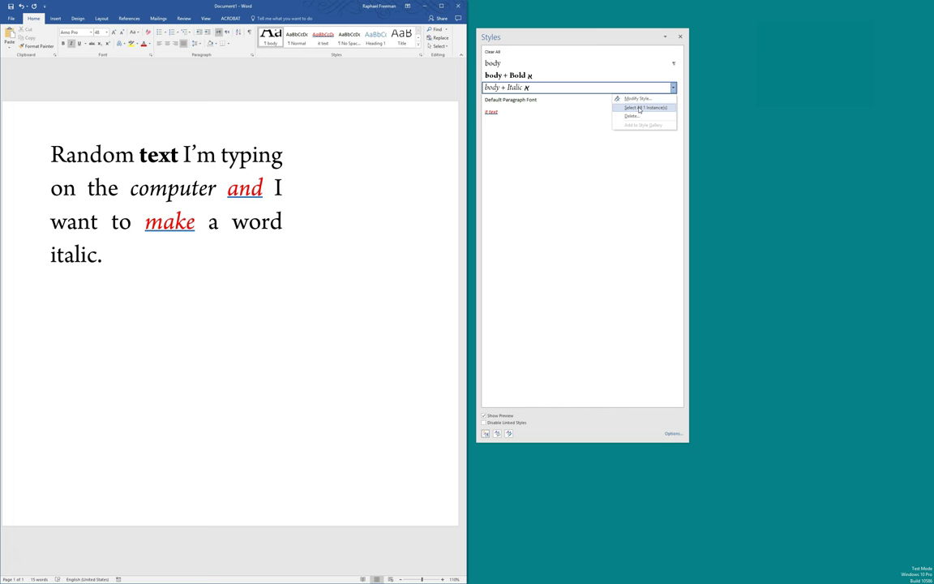
click(640, 109)
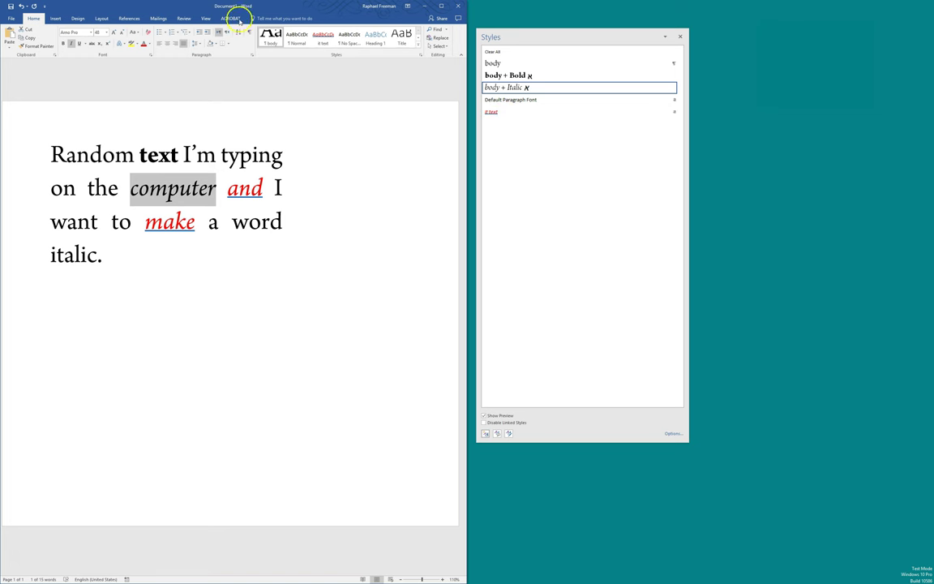
key(ctrl+alt+i)
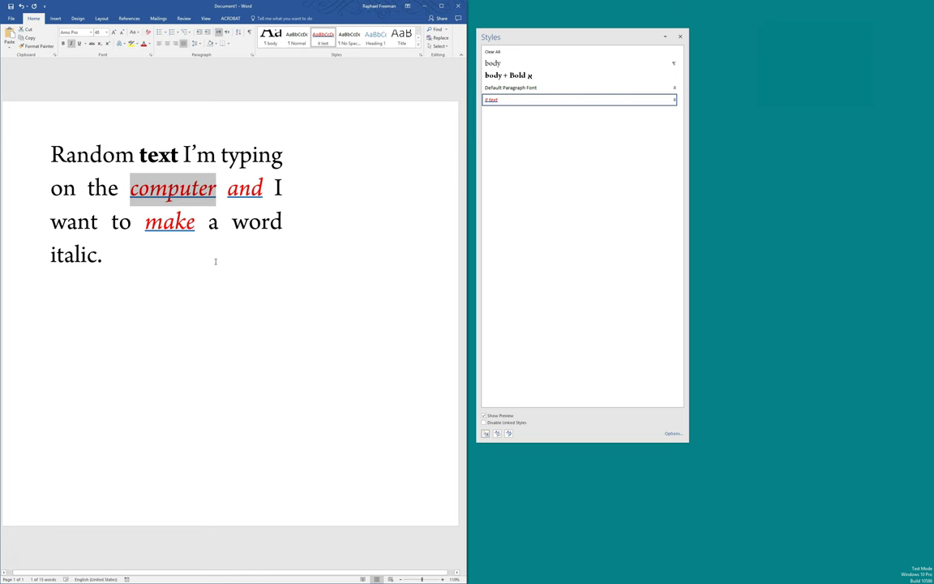
click(215, 261)
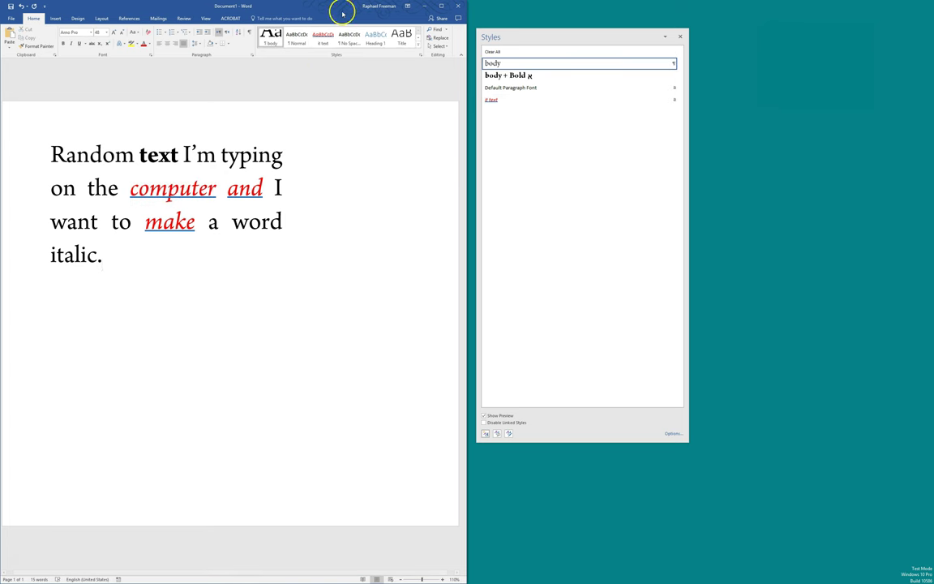
Step: Minimize the test document and maximize the Kohelet r01 draft 1 manuscript window
mouse_move(339, 5)
mouse_down()
mouse_move(286, 37)
mouse_move(13, 84)
mouse_move(339, 13)
mouse_up()
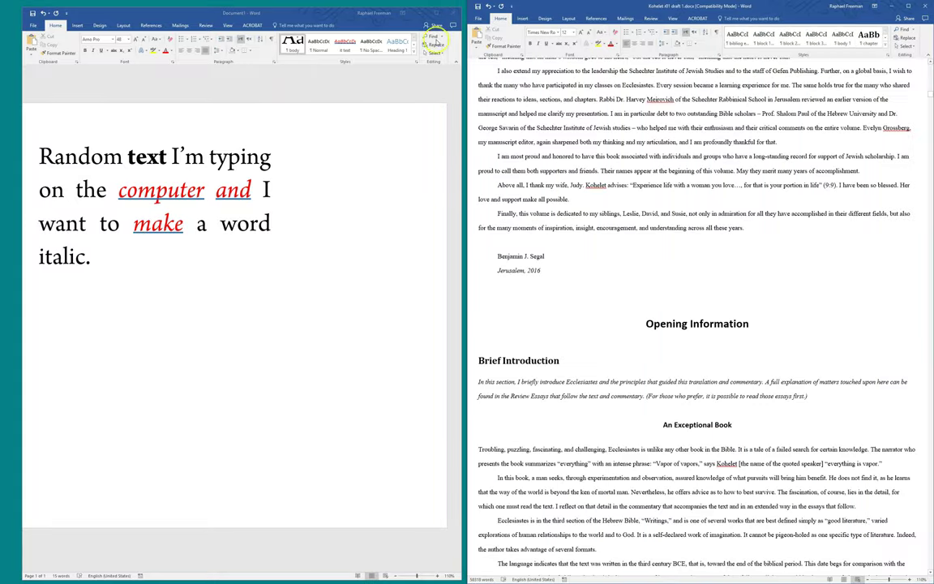
click(427, 14)
drag(590, 8, 161, 55)
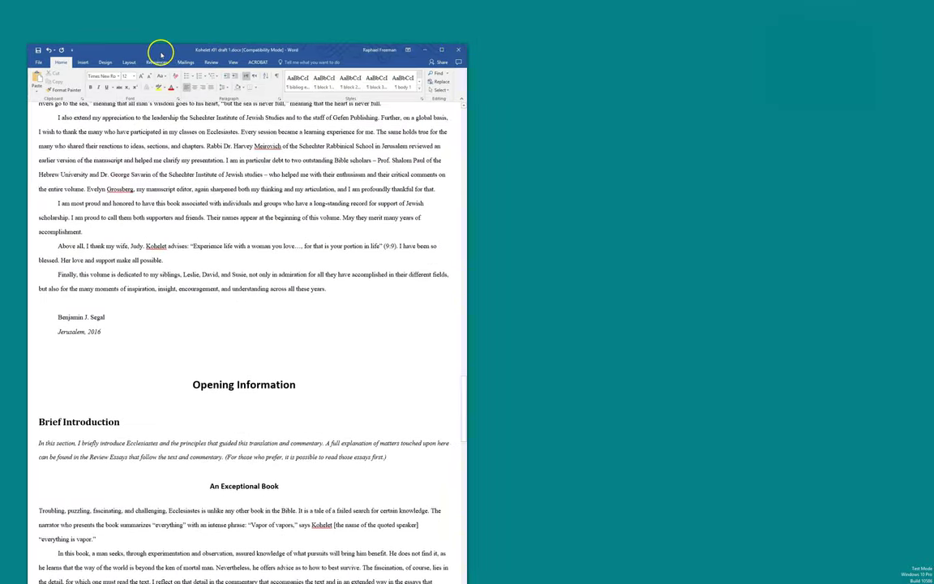
double_click(161, 51)
Step: Save the manuscript under the name 'video'
click(11, 18)
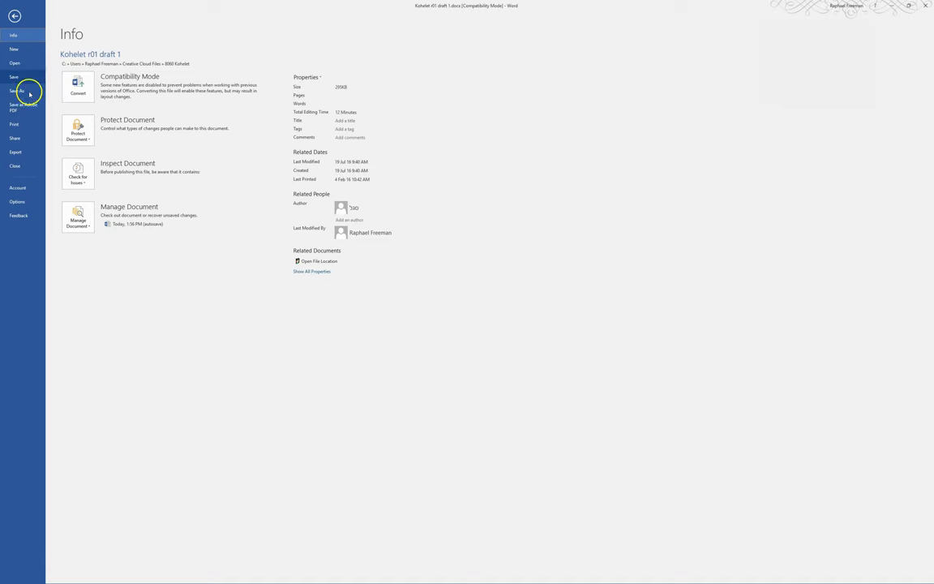
click(23, 92)
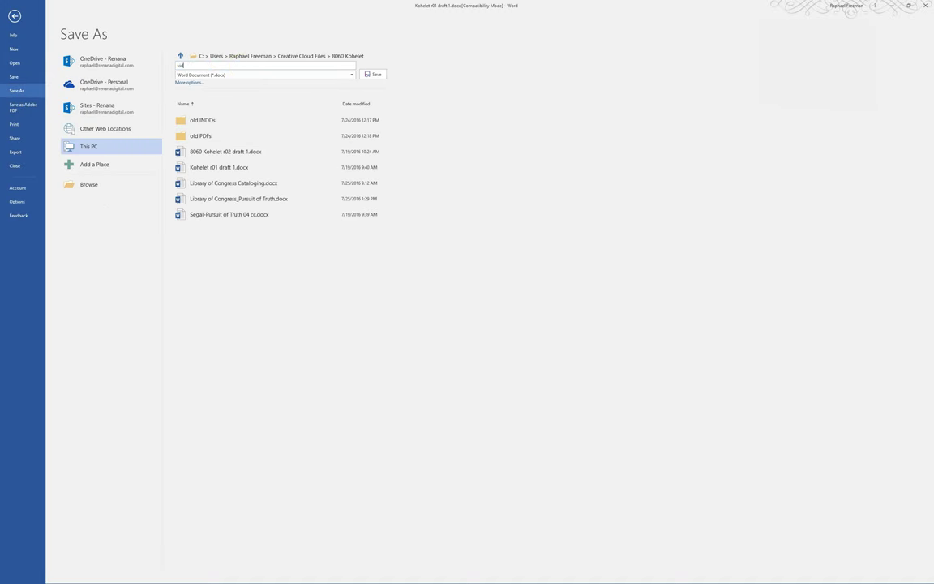
text(video)
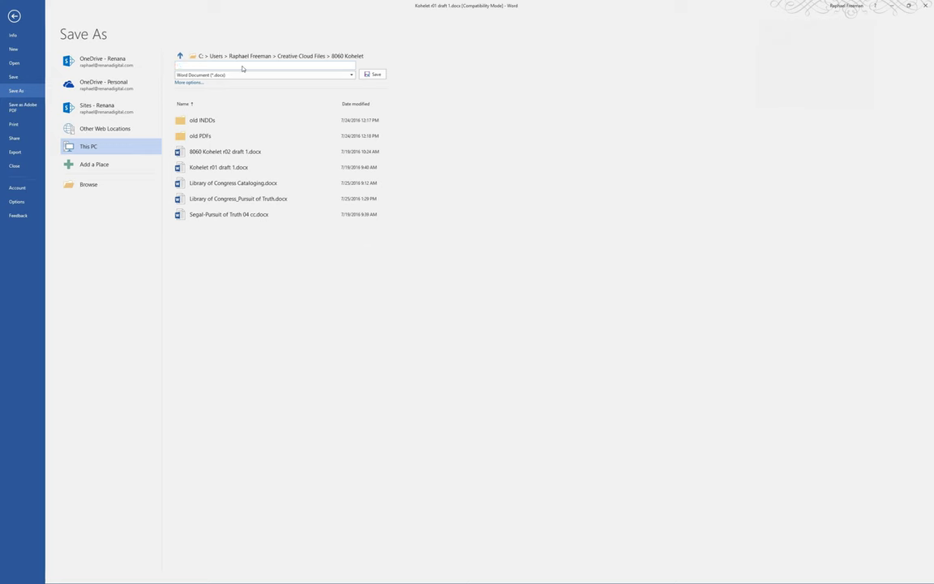
key(Return)
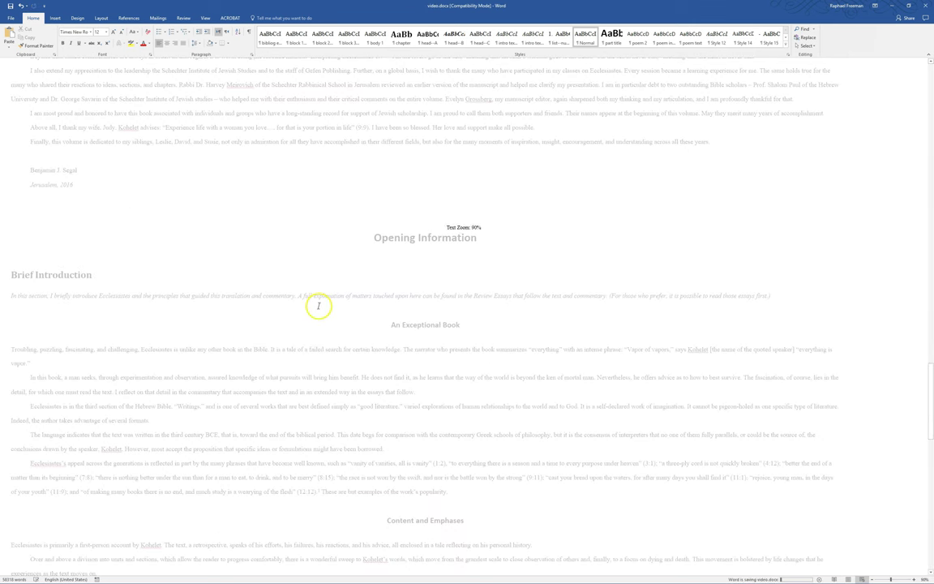
Step: Set the Styles pane to show only In use styles, sorted Alphabetical, with font formatting
ctrl+scroll(318, 306, up, 10)
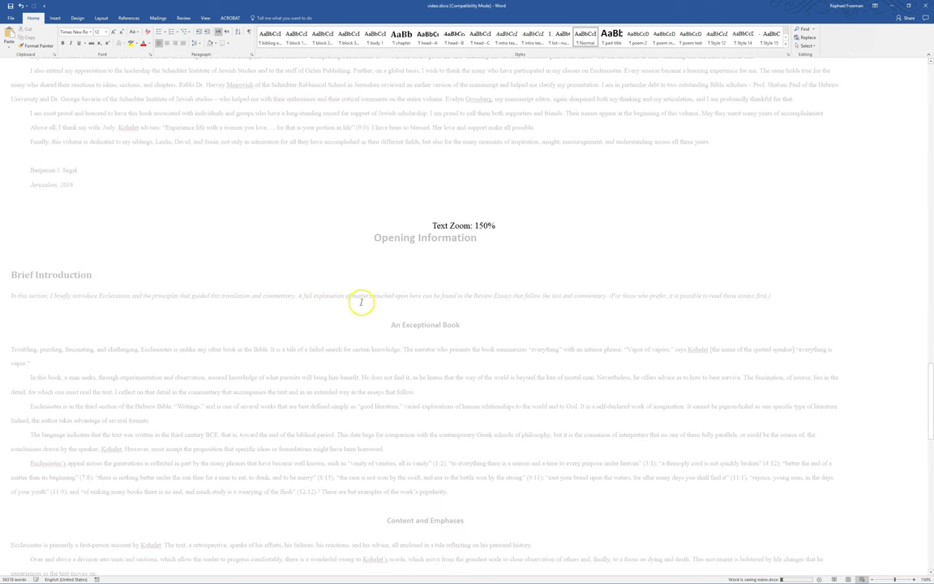
ctrl+scroll(361, 302, up, 10)
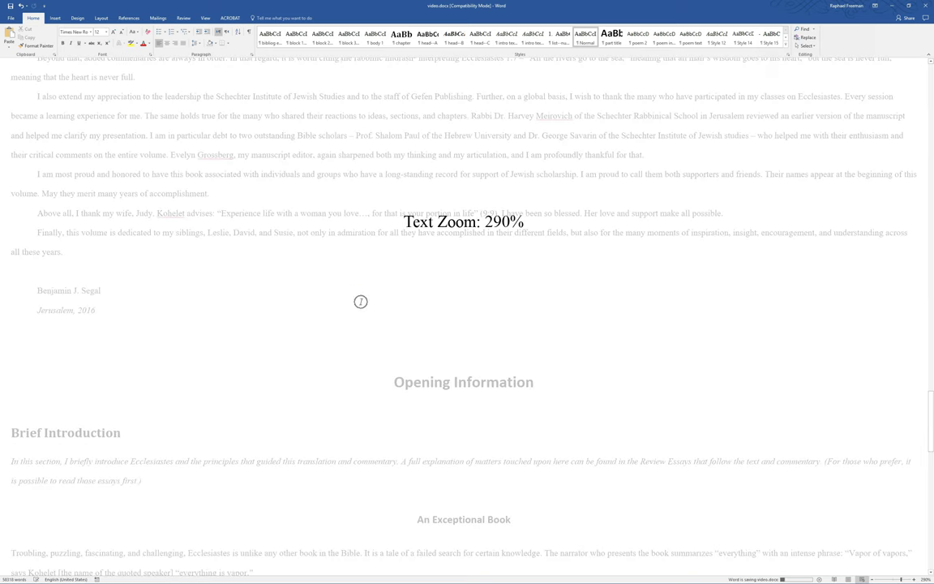
ctrl+scroll(356, 314, up, 7)
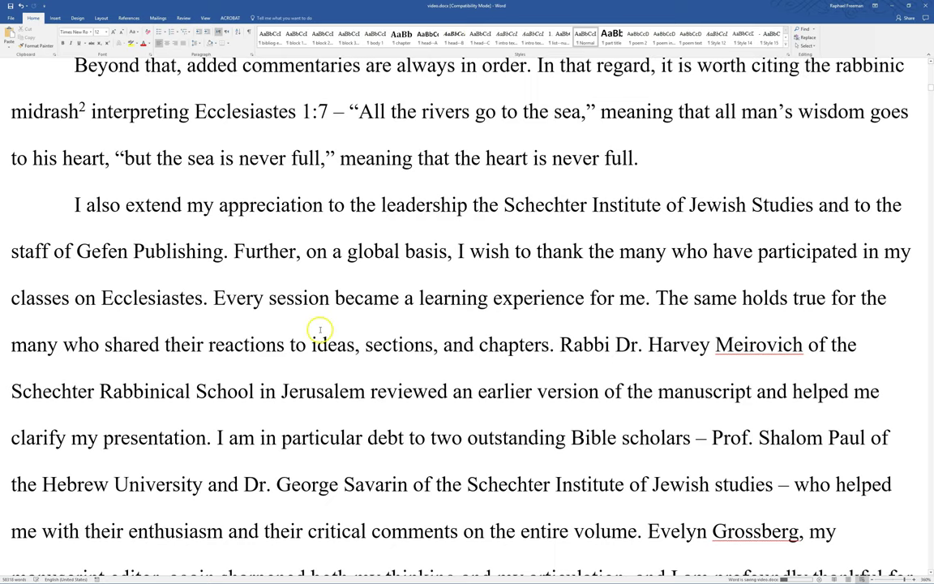
scroll(320, 330, down, 5)
scroll(321, 330, down, 20)
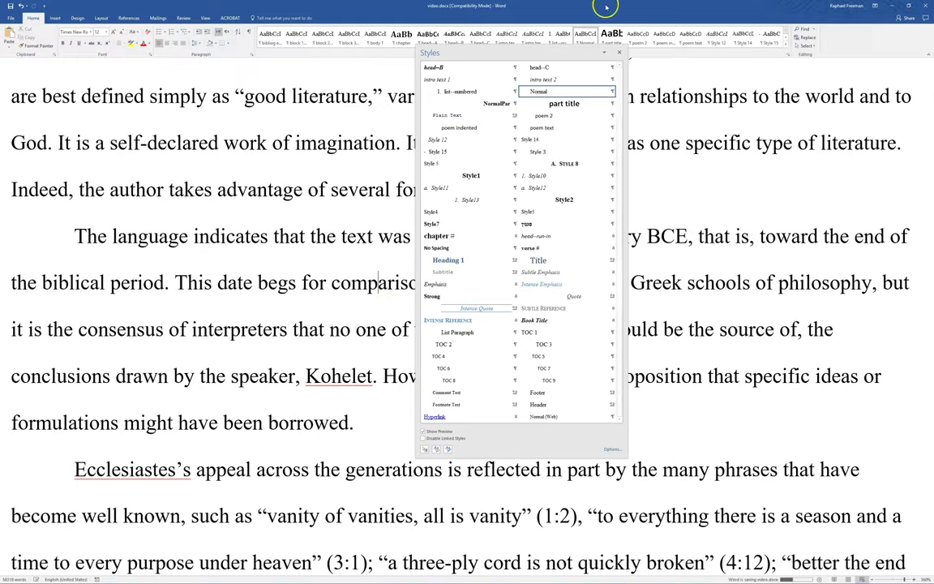
drag(505, 52, 550, 60)
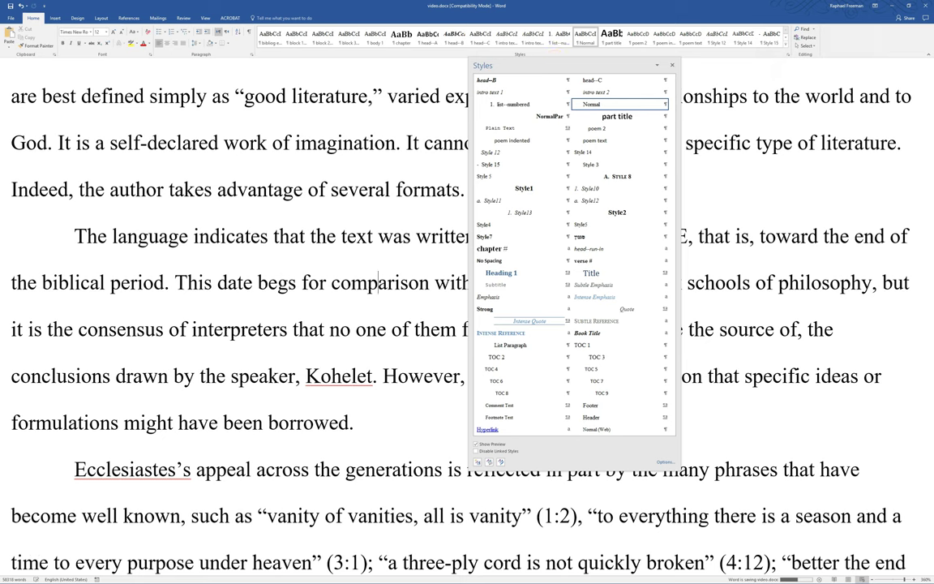
drag(589, 64, 585, 57)
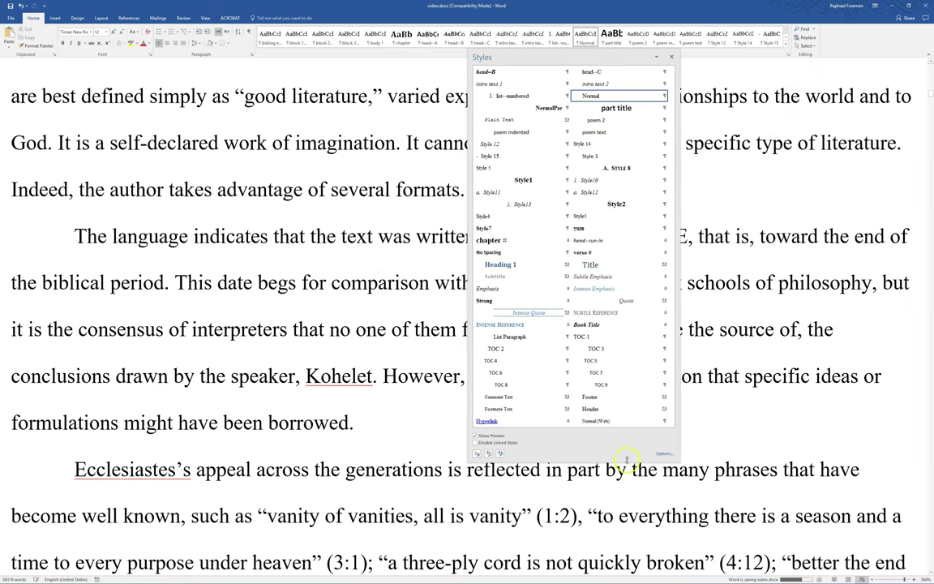
click(661, 455)
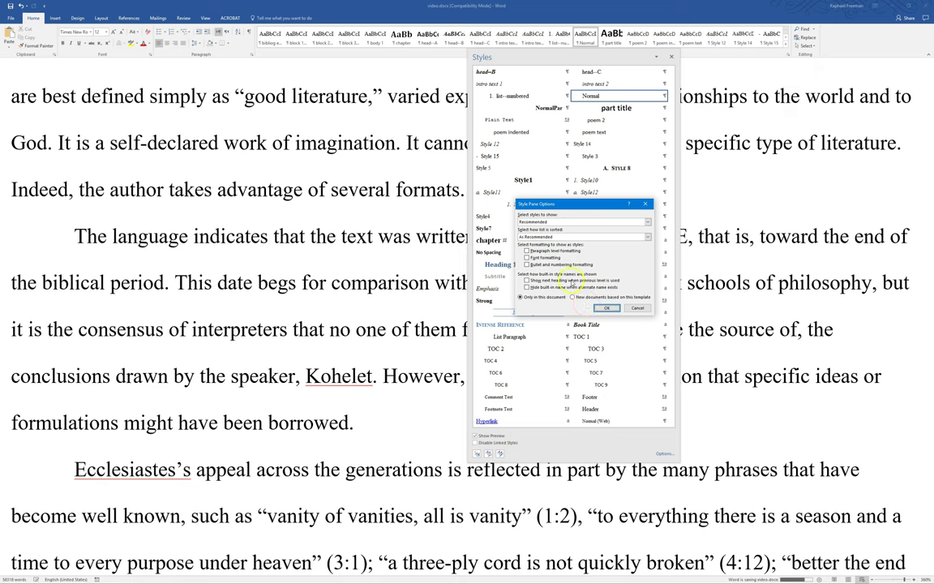
click(560, 223)
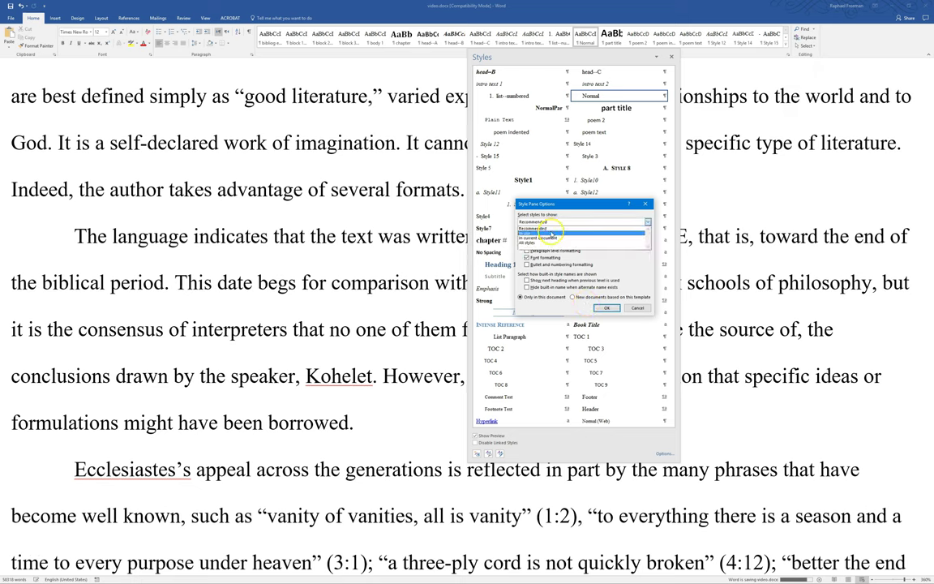
click(565, 252)
click(544, 236)
click(548, 240)
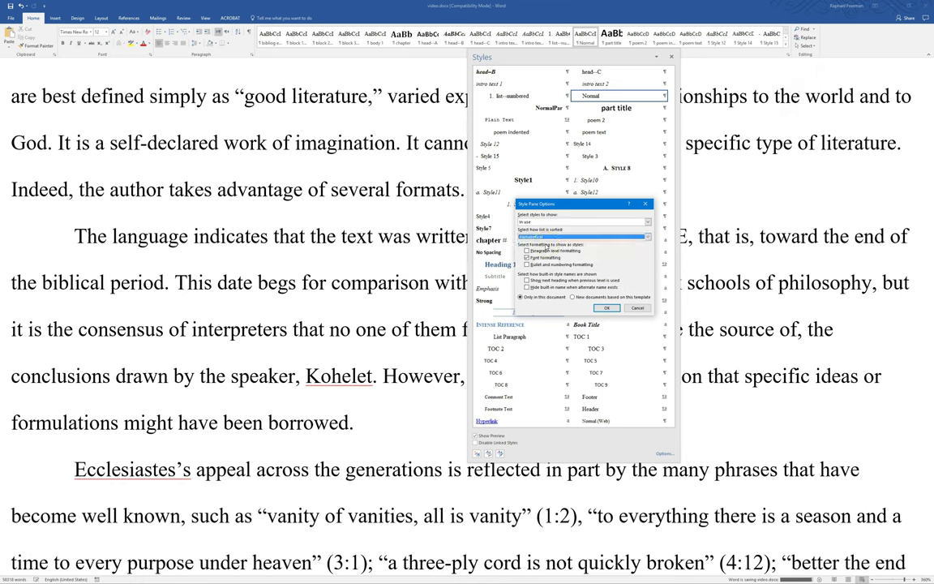
click(606, 308)
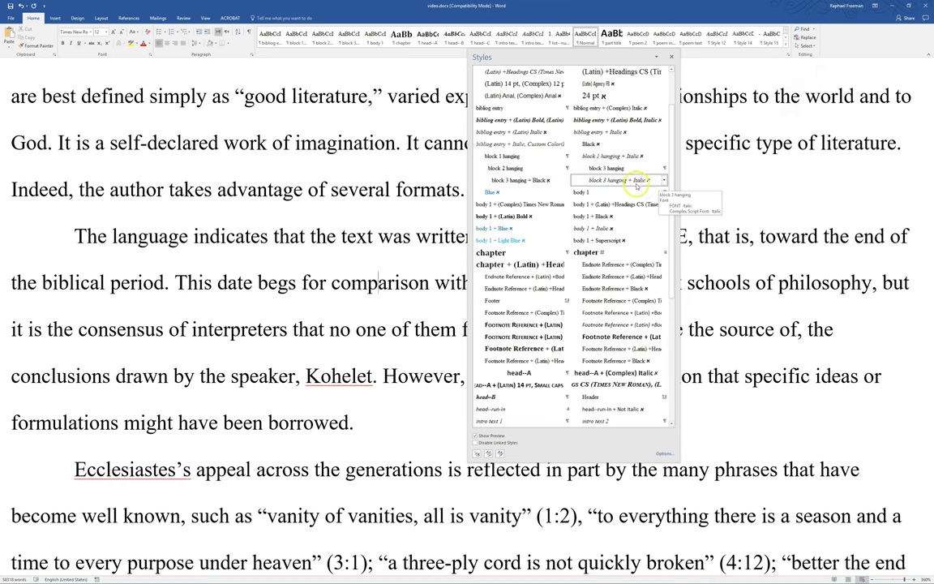
Step: Select all 64 bibliog entry + Italic instances and snap Word to the left half
drag(667, 157, 670, 121)
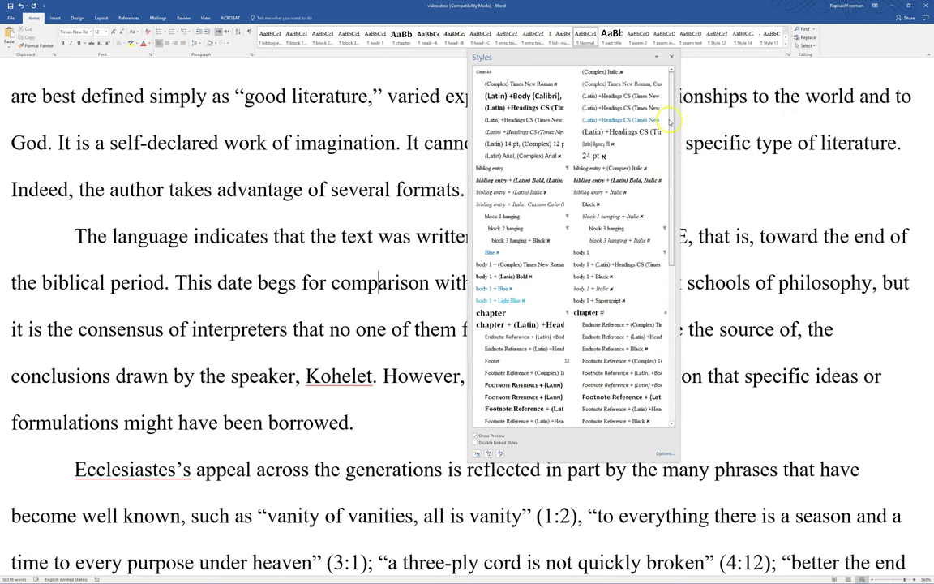
scroll(670, 122, down, 1)
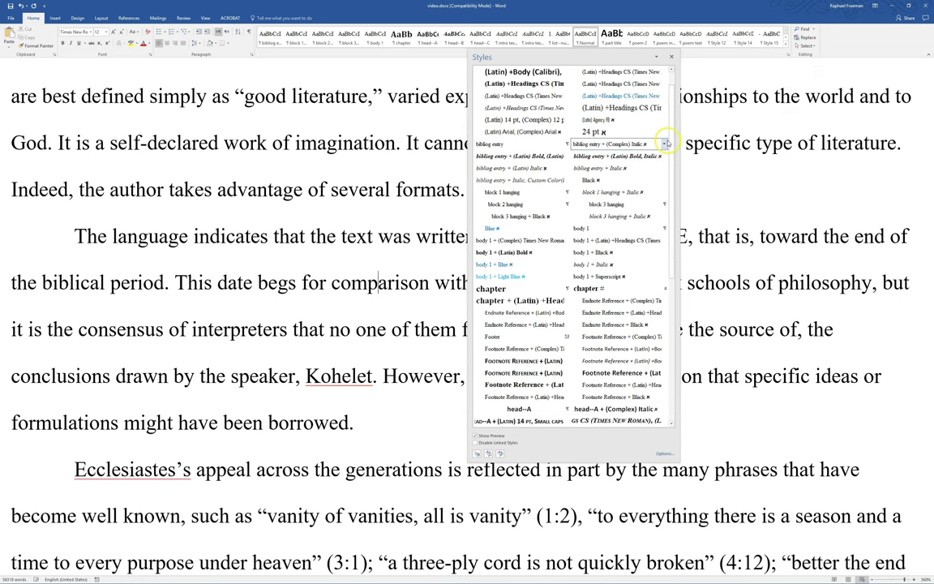
right_click(604, 172)
click(623, 188)
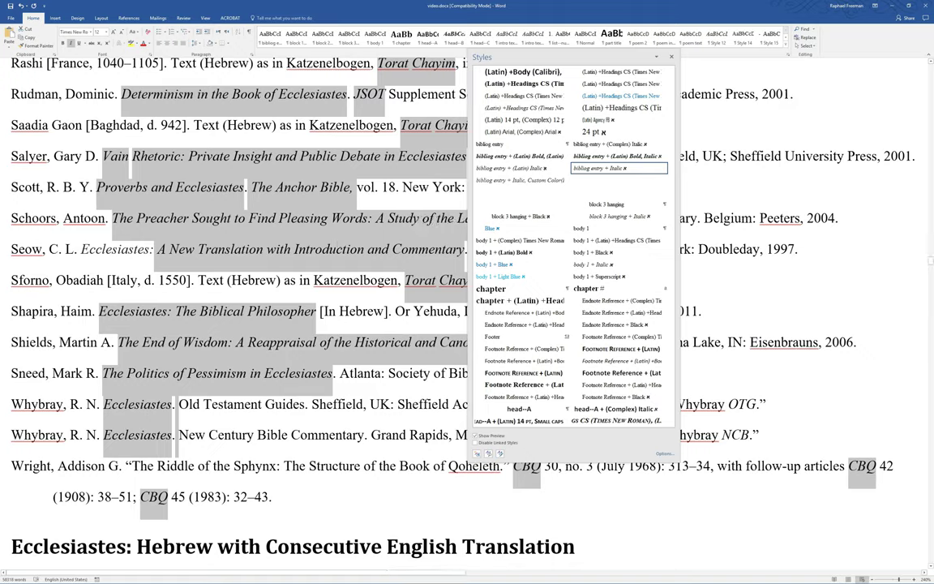
drag(371, 6, 1, 13)
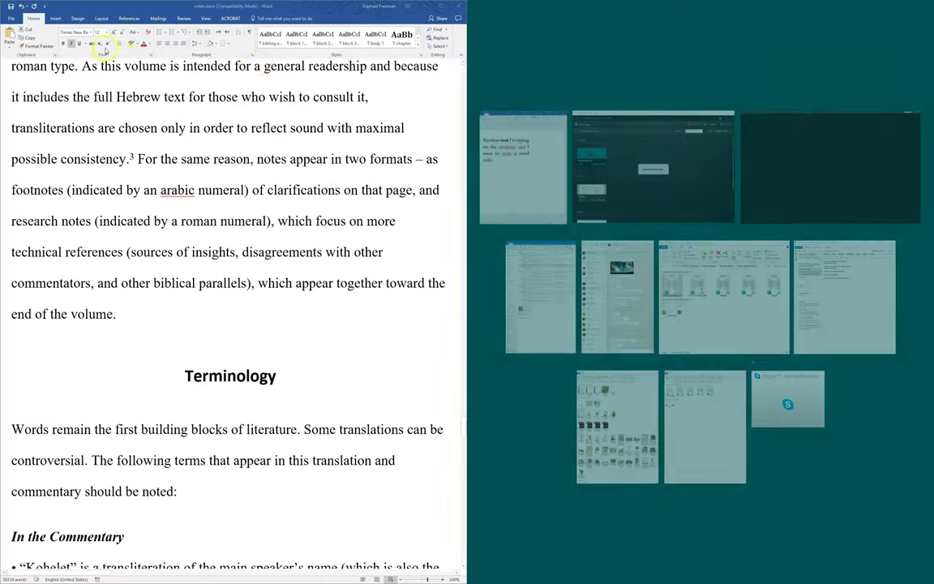
click(313, 6)
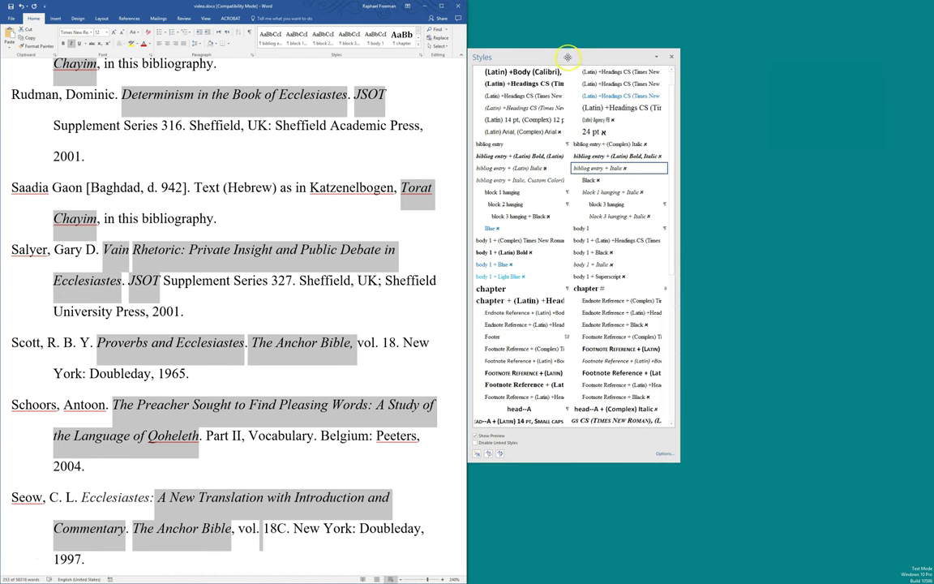
Step: Create the red character style 'it text' from the selected bibliography italics
drag(572, 55, 624, 45)
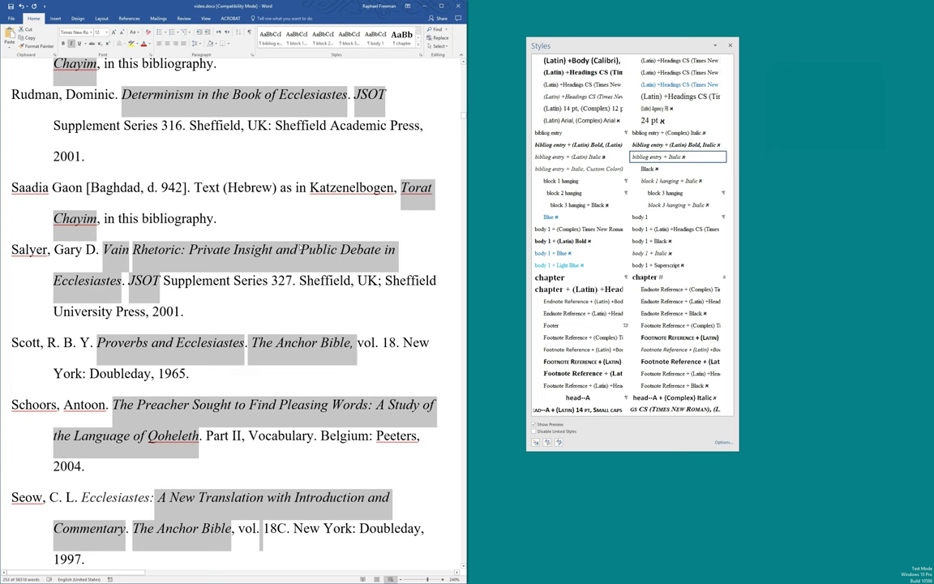
click(535, 443)
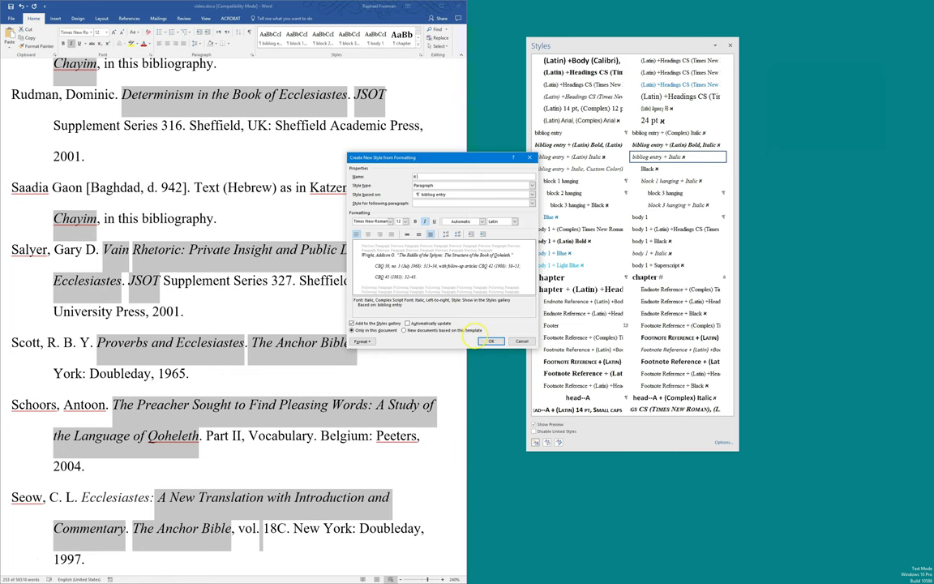
key(Tab)
key(Down)
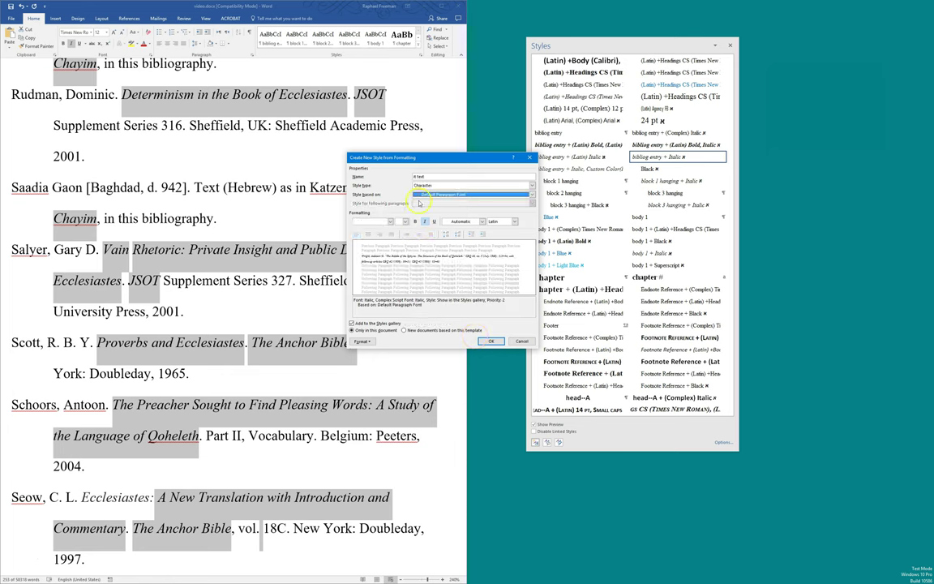
click(466, 221)
click(448, 288)
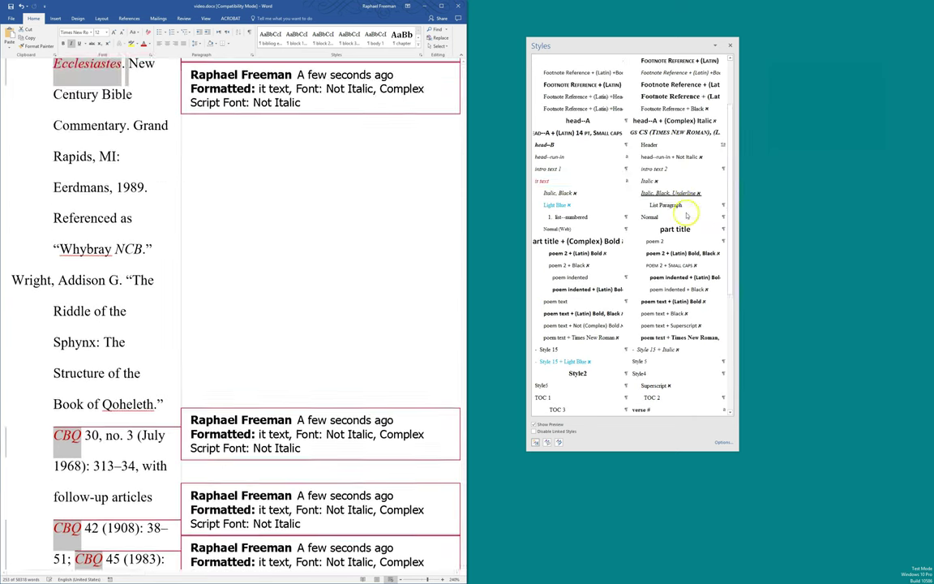
Step: Change an option on the View tab, then return to the Home tab
click(184, 17)
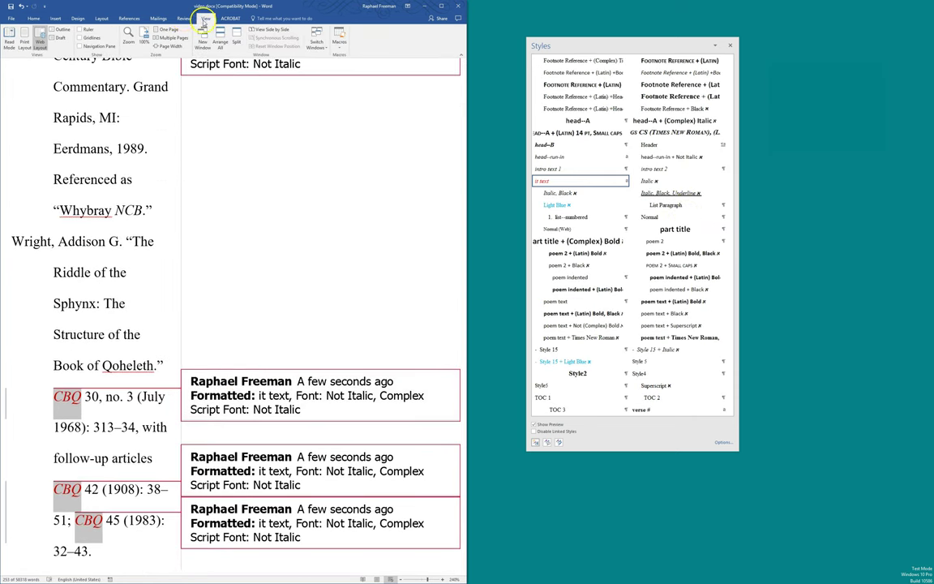
click(280, 39)
click(323, 90)
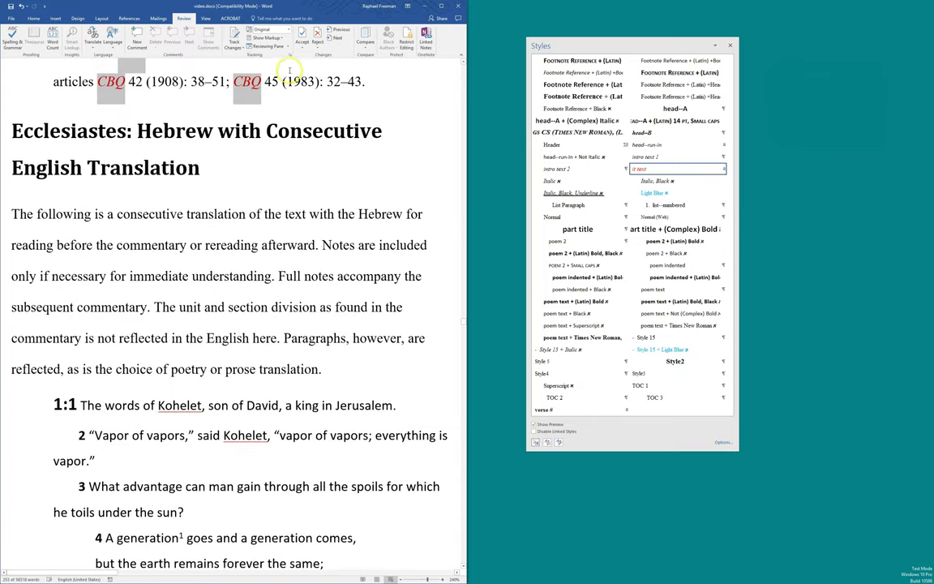
click(34, 18)
Step: Check the style of 'OTG' in the bibliography and move the Styles pane up-left
click(209, 215)
scroll(235, 214, up, 5)
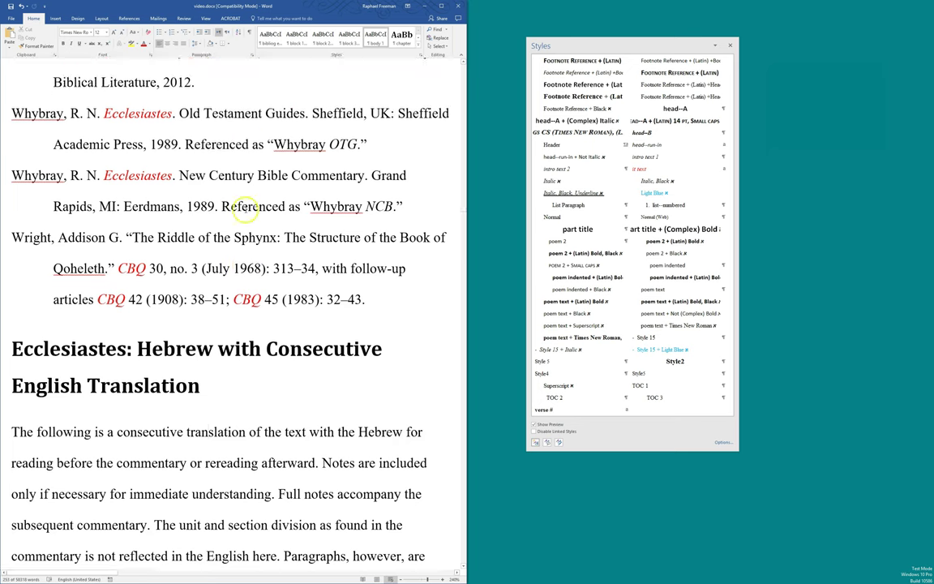
click(344, 218)
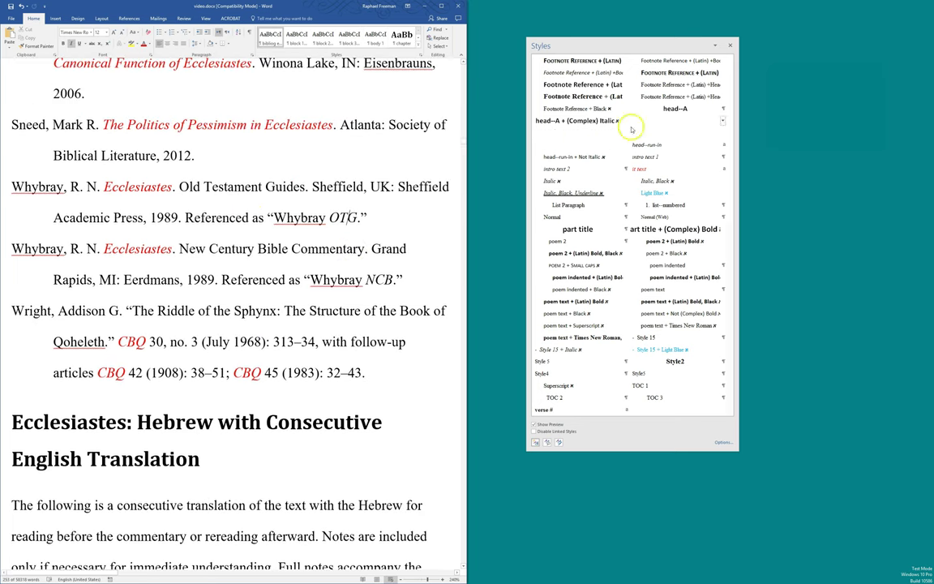
drag(728, 241, 723, 72)
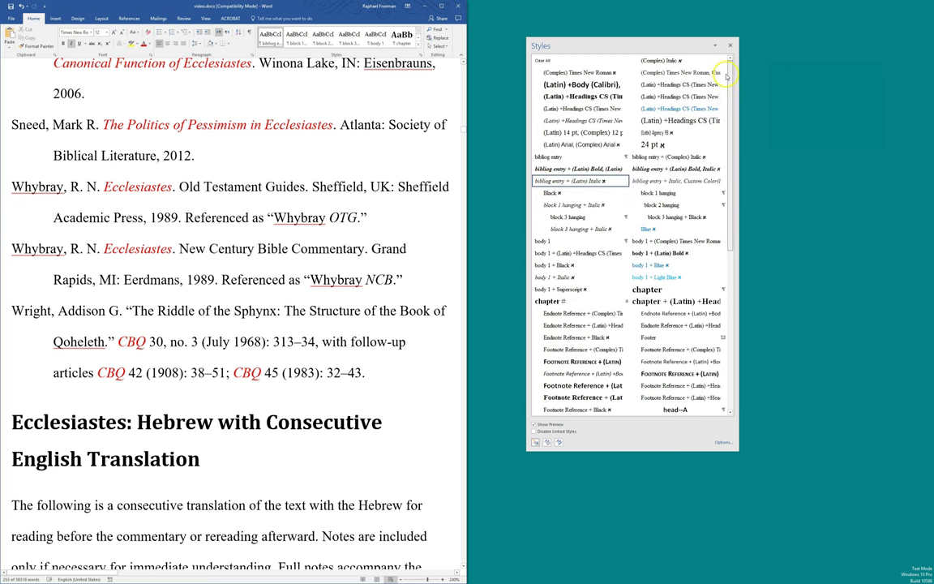
drag(602, 46, 569, 34)
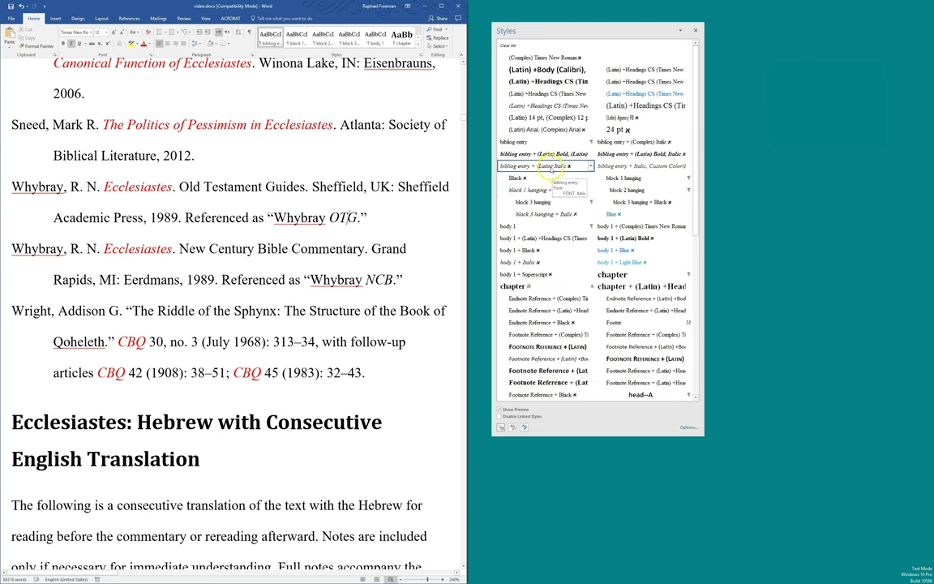
Step: Select all 'bibliog entry + (Latin) Italic' instances (OTG, NCB) and apply the red italic 'it text' style
right_click(532, 172)
click(559, 186)
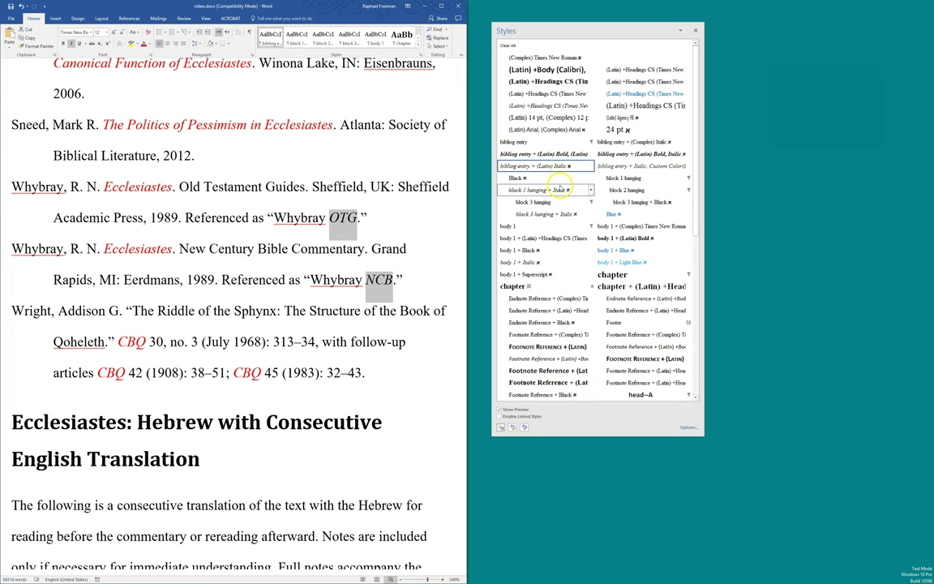
click(549, 106)
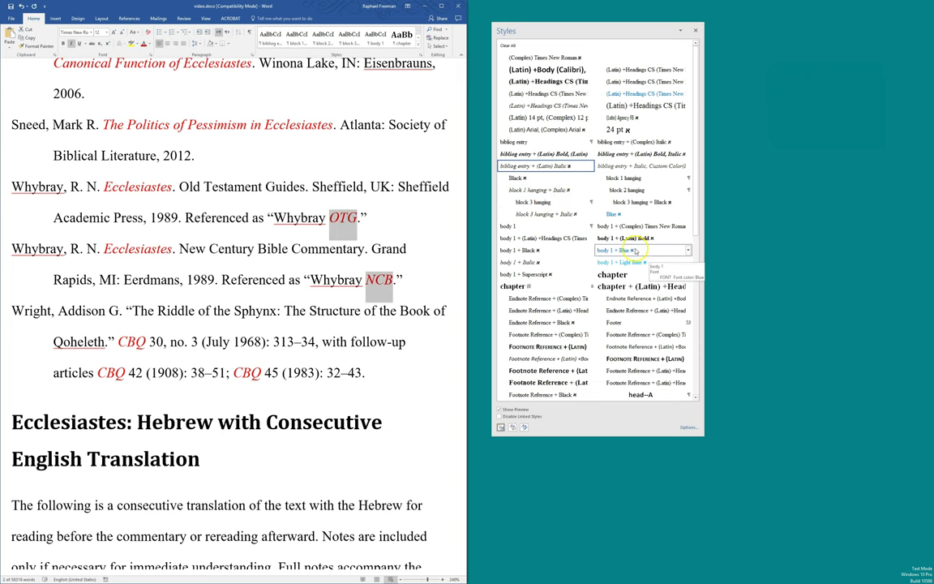
scroll(594, 305, down, 3)
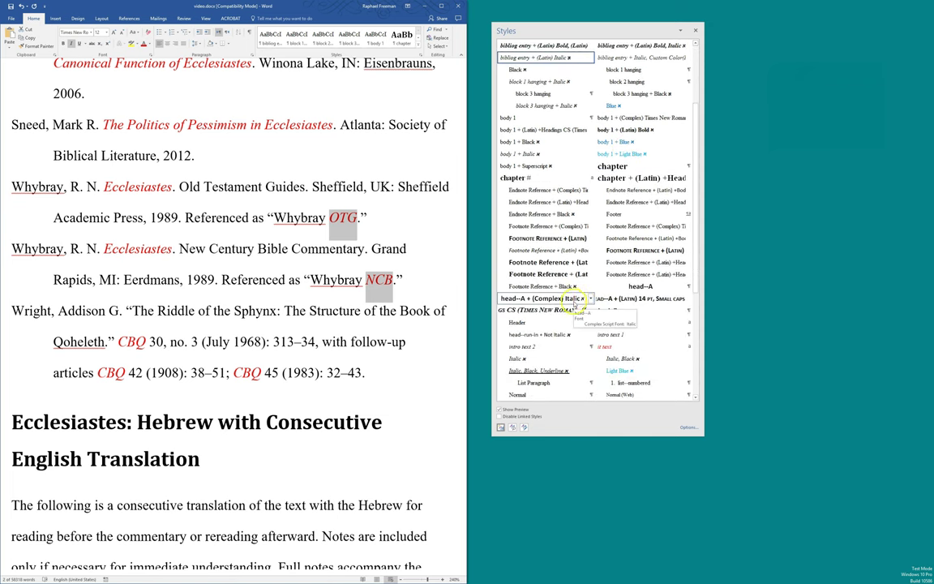
drag(694, 198, 694, 128)
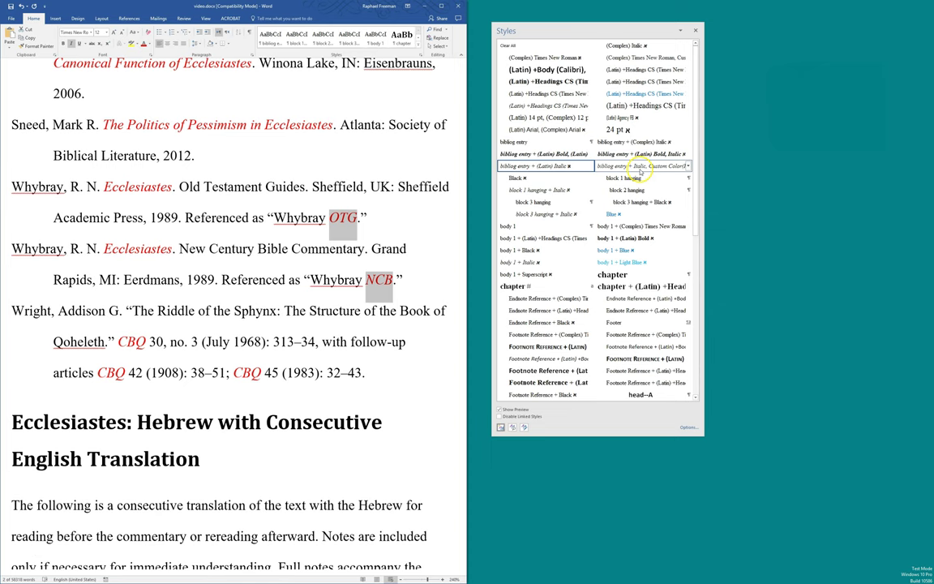
scroll(301, 243, up, 4)
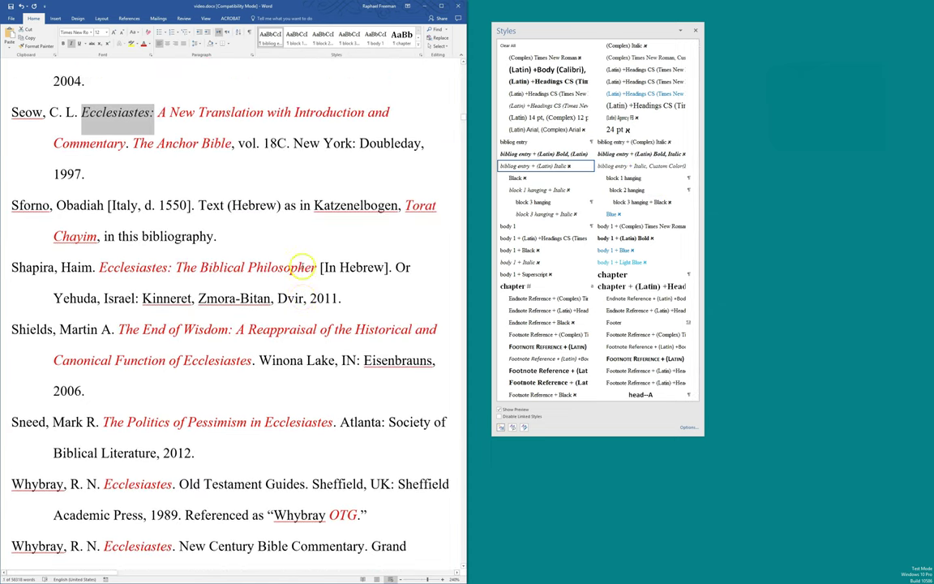
scroll(302, 266, up, 2)
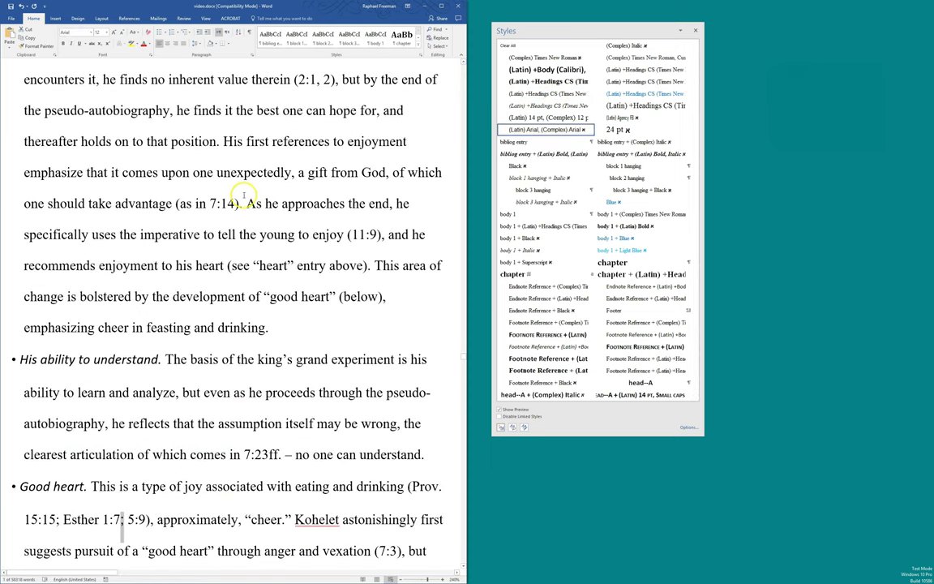
Step: Check the font on either side of the semicolon in 'Esther 1:7; 5:9'
scroll(243, 195, down, 4)
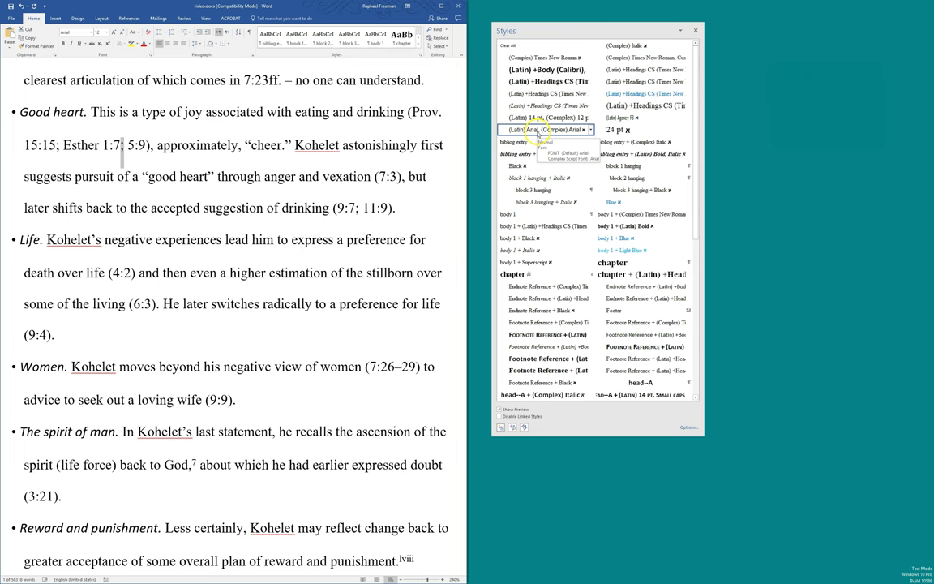
click(128, 148)
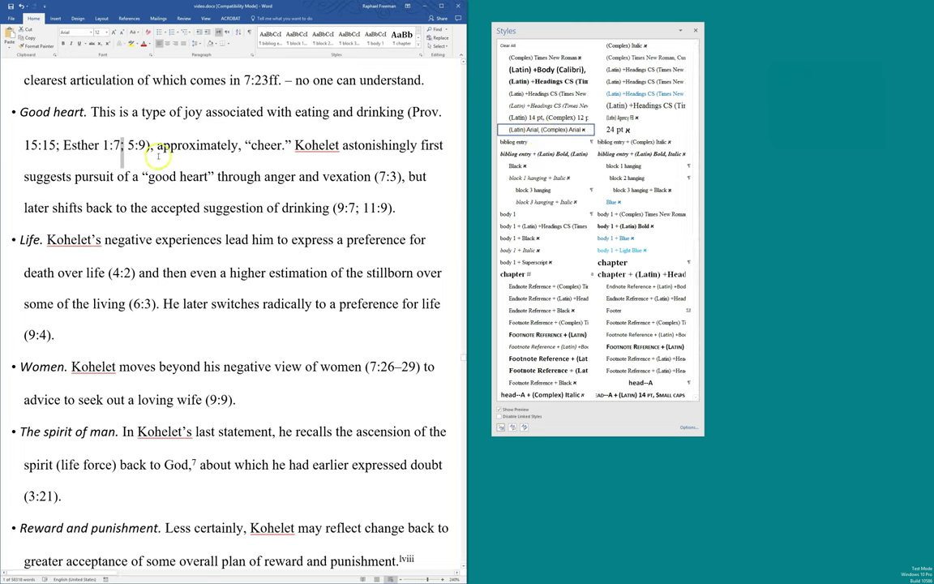
text(;)
click(100, 148)
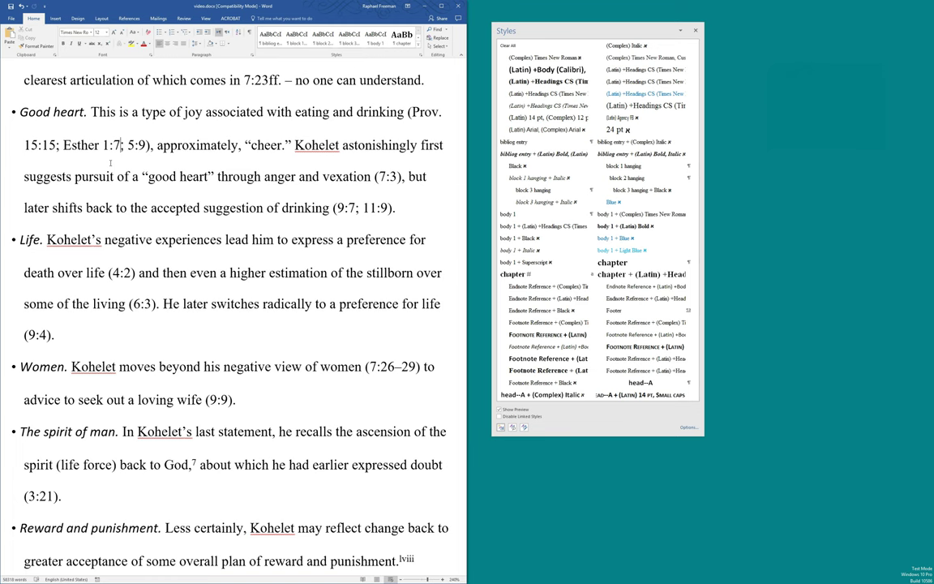
click(110, 162)
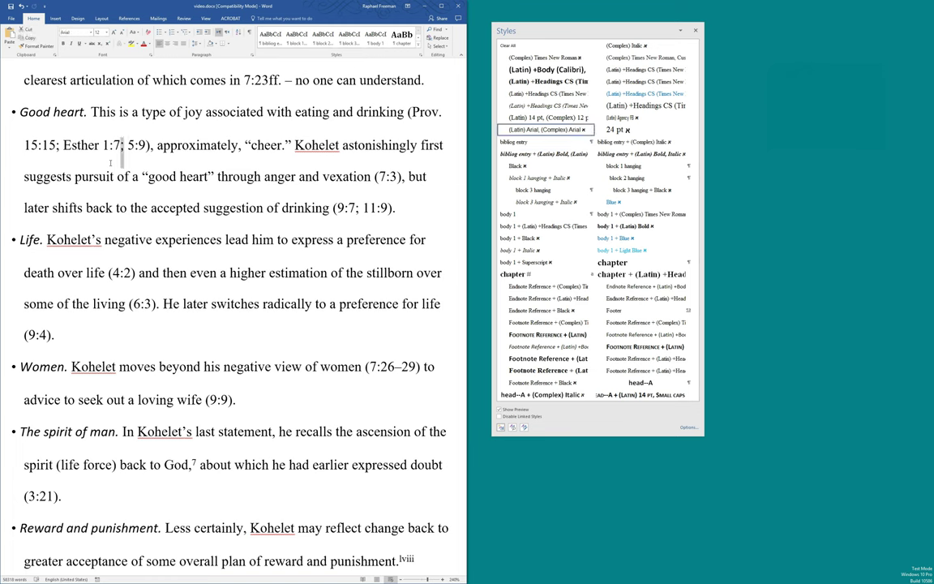
key(ctrl+space)
key(Right)
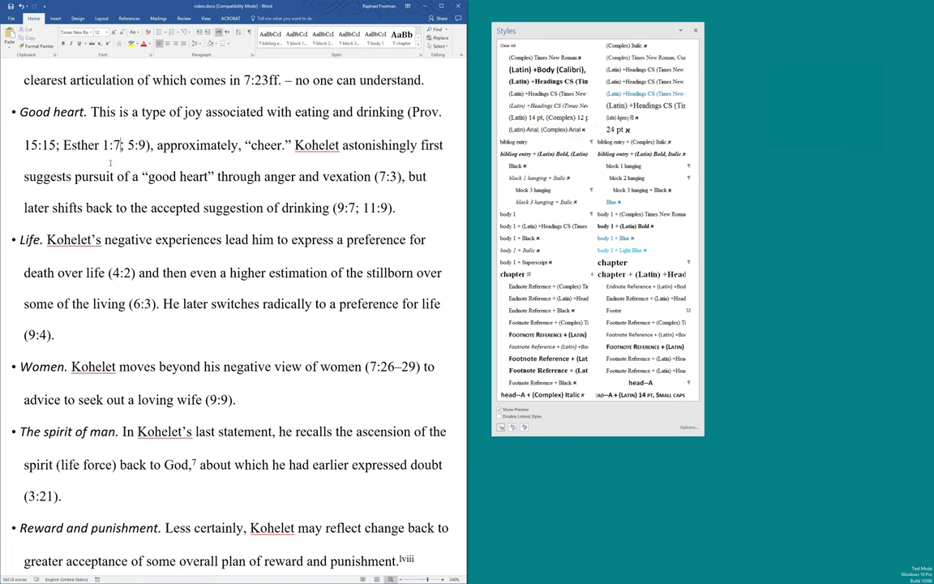
key(Right)
key(Right)
key(ctrl+space)
key(Left)
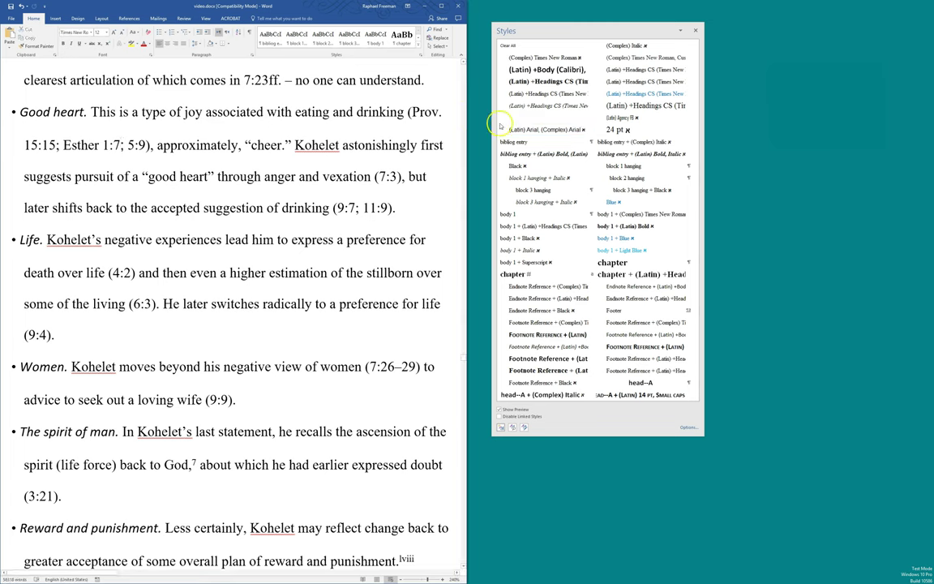
Step: Select every Arial-formatted character and reset it to the paragraph's Times New Roman
right_click(527, 131)
click(568, 151)
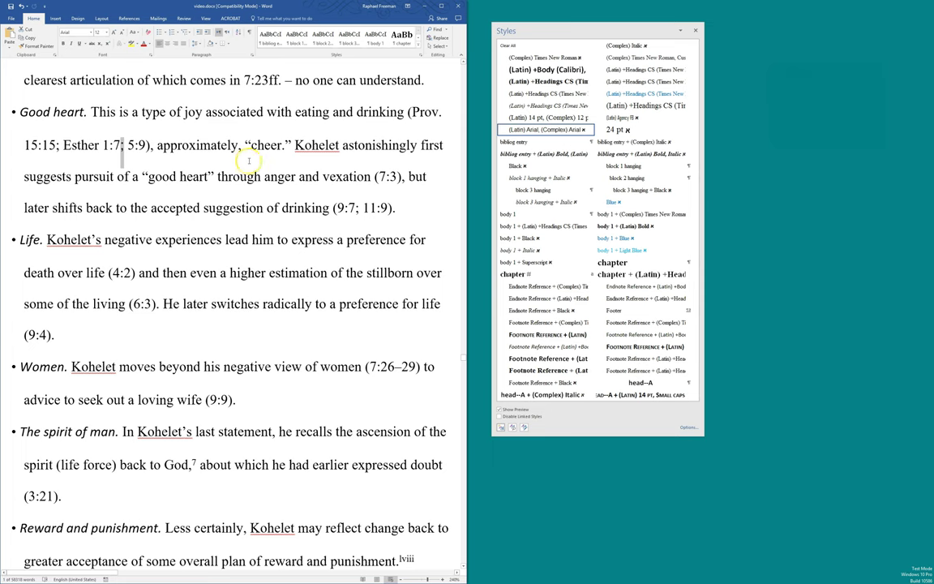
key(ctrl+space)
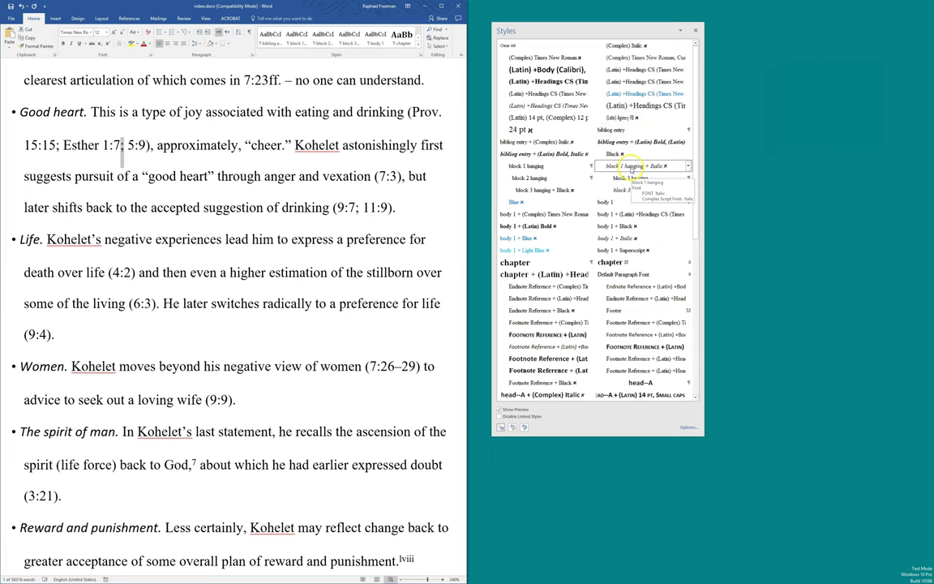
Step: Find the stray italic dash and check the formatting of 'Back – An Epilogue'
key(shift+F4)
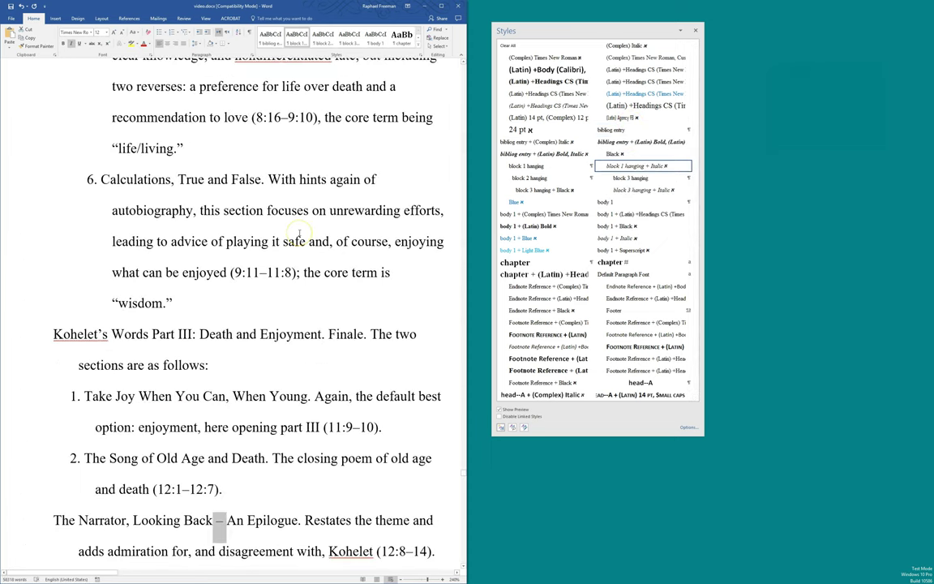
scroll(299, 233, down, 4)
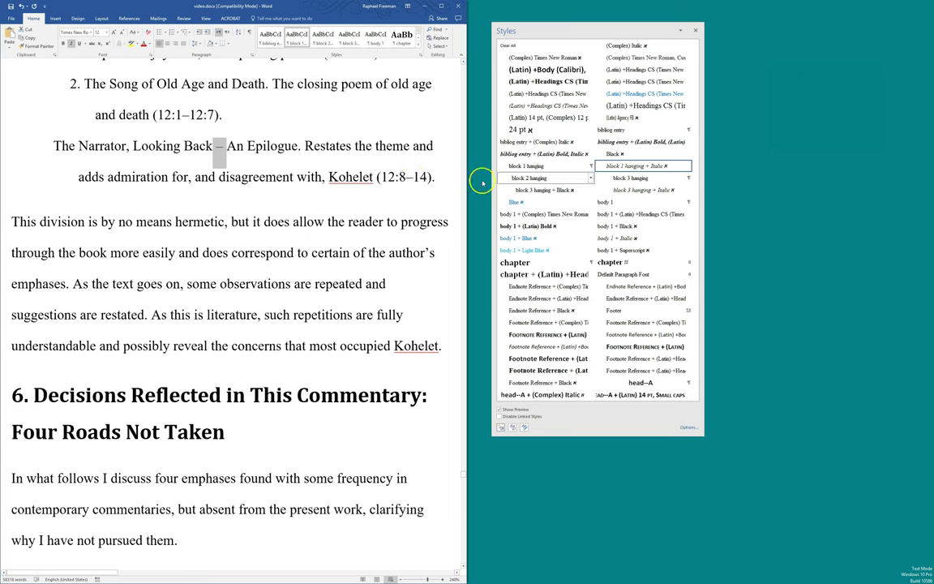
drag(185, 147, 297, 149)
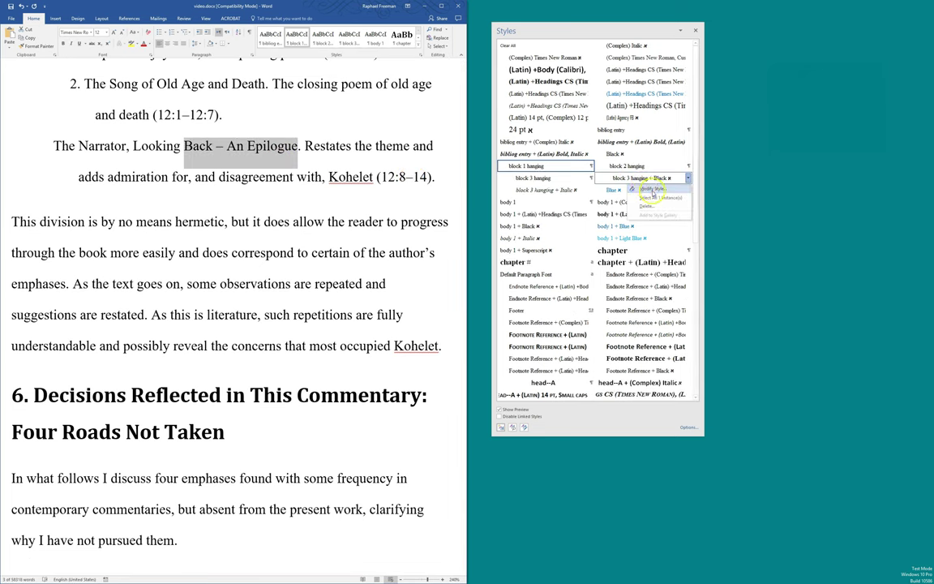
Step: Clear the block 3 hanging + Black formatting from the 'Calculations, True and False' line
click(604, 178)
scroll(300, 188, up, 2)
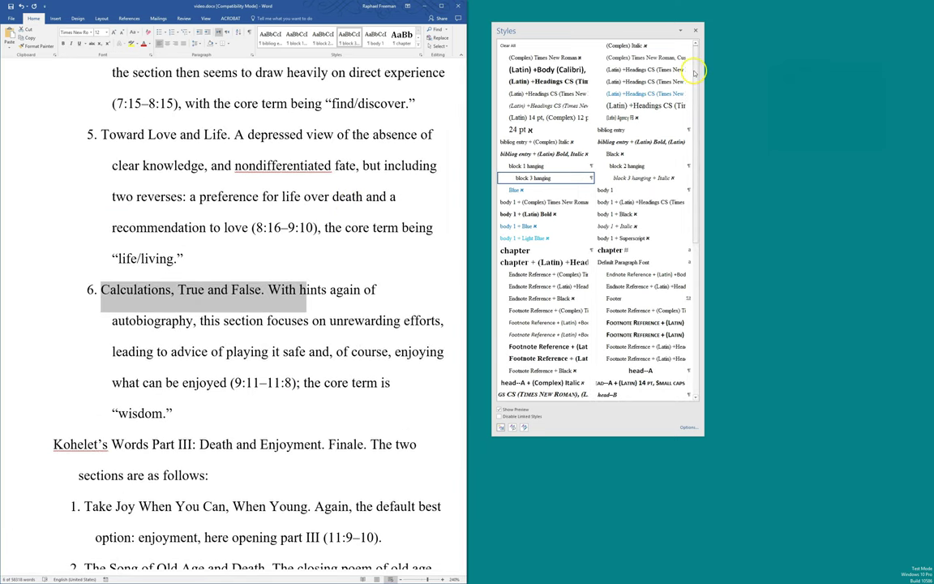
click(273, 134)
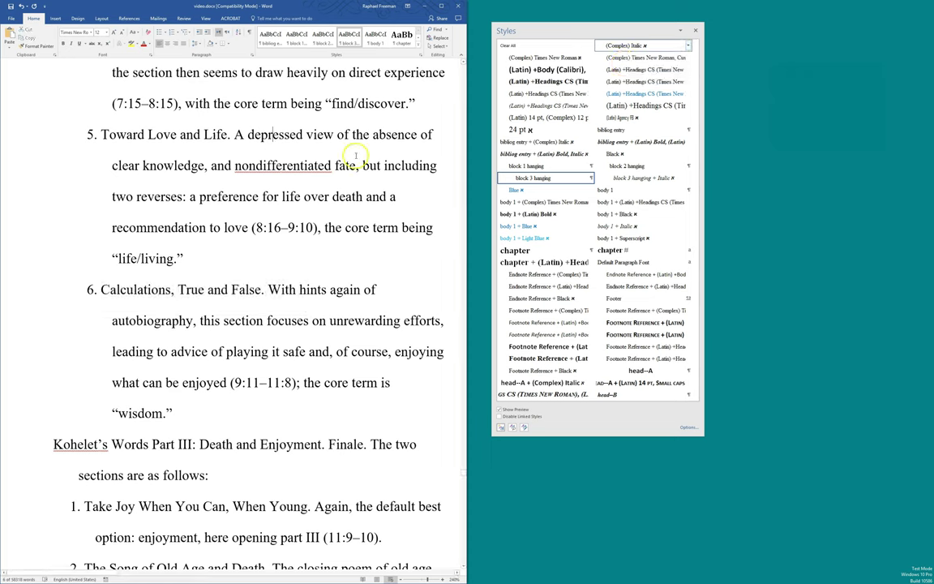
Step: Select all body 1 + Italic instances, such as 'only' in the appendix
right_click(639, 227)
click(653, 246)
scroll(194, 312, down, 3)
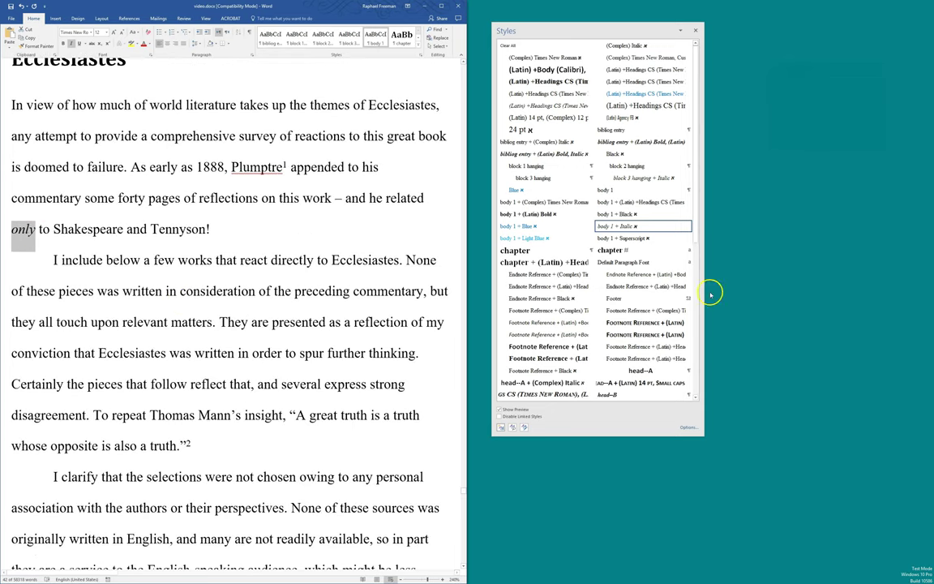
Step: Apply the red italic 'it text' style to the italic words 'only' and 'sukkah'
right_click(636, 227)
click(144, 43)
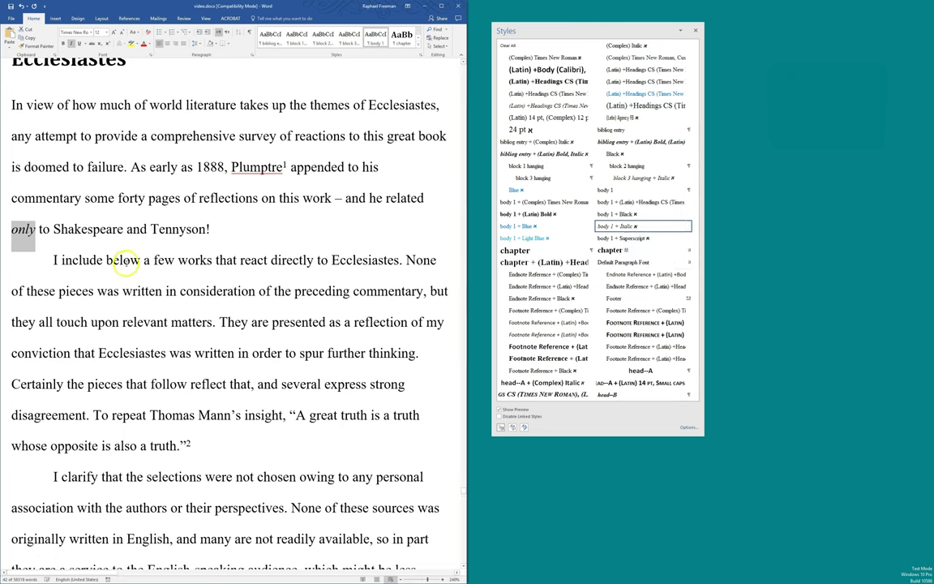
scroll(559, 260, down, 4)
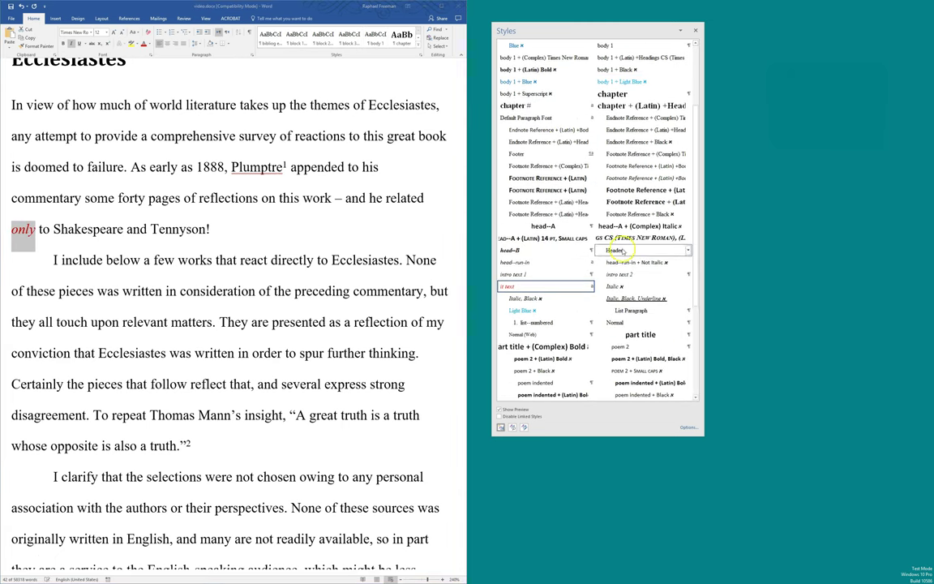
click(338, 299)
Step: Scroll back to the Whybray entries at the close of the bibliography
scroll(292, 284, down, 15)
scroll(261, 274, down, 5)
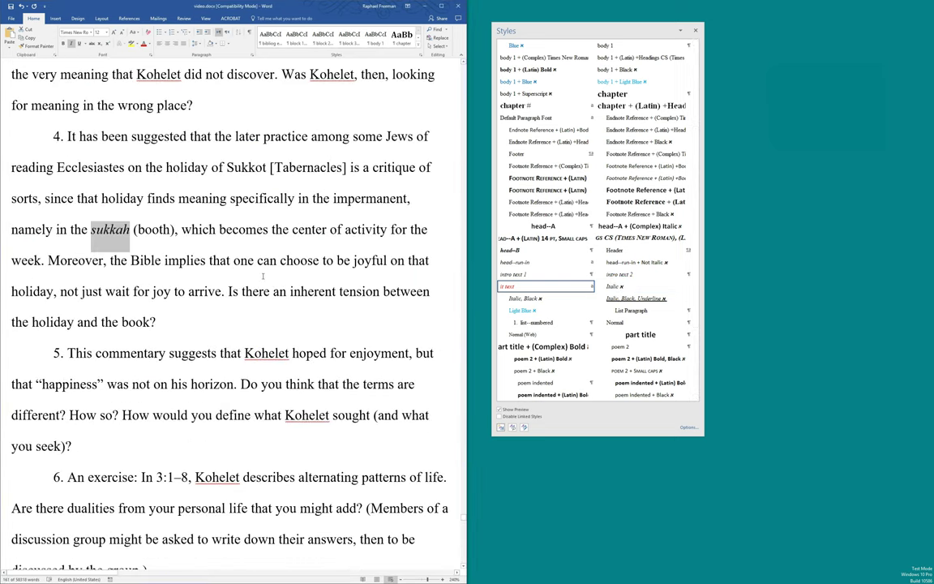
scroll(600, 304, down, 5)
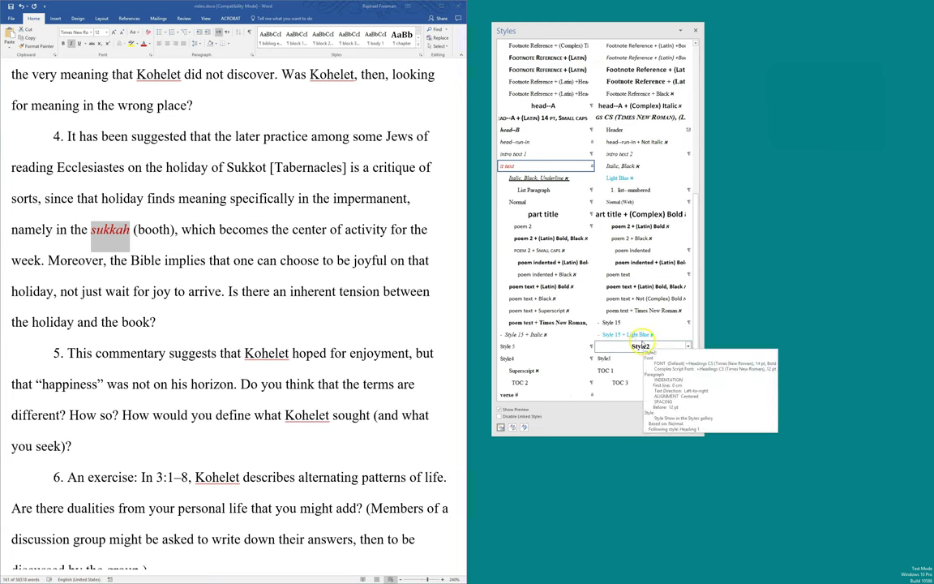
scroll(628, 243, up, 5)
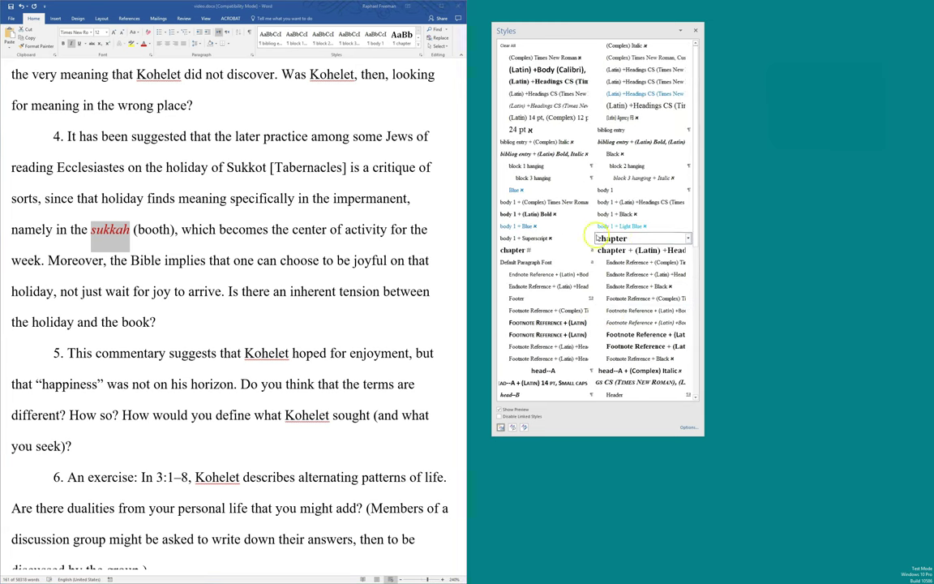
click(556, 144)
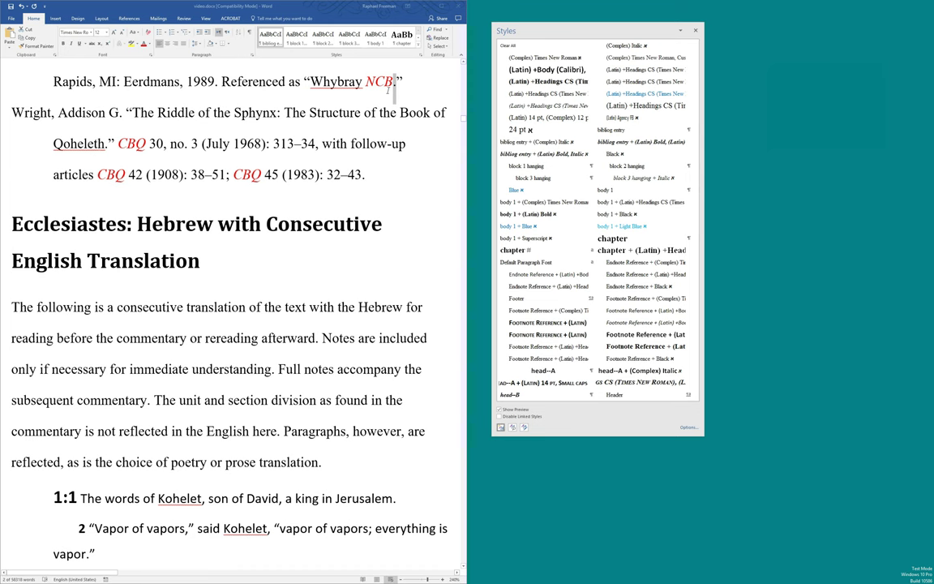
Step: Clear direct character formatting at the insertion point in the Wright entry
click(406, 100)
key(ctrl+space)
key(Escape)
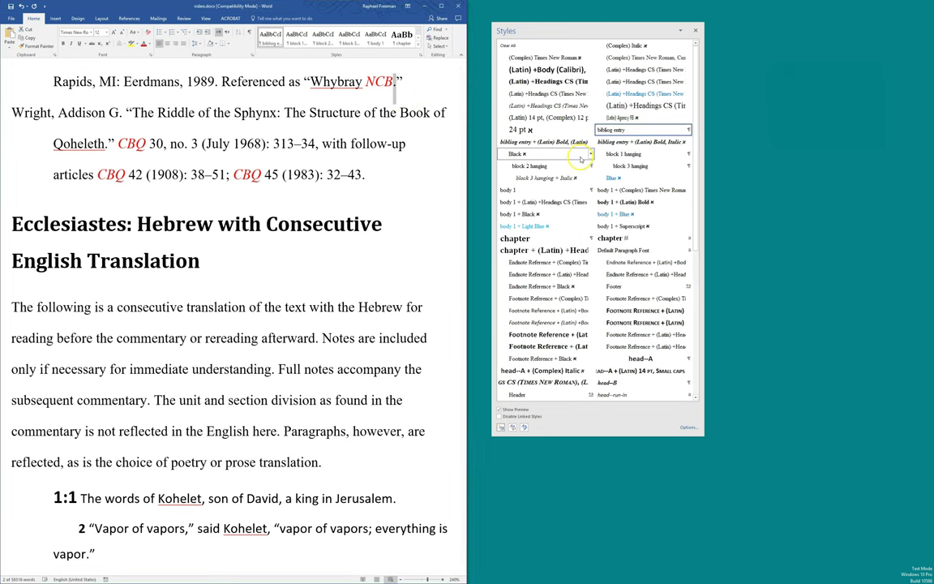
Step: Select and review the lone body 1 + Blue instance
right_click(634, 216)
click(654, 234)
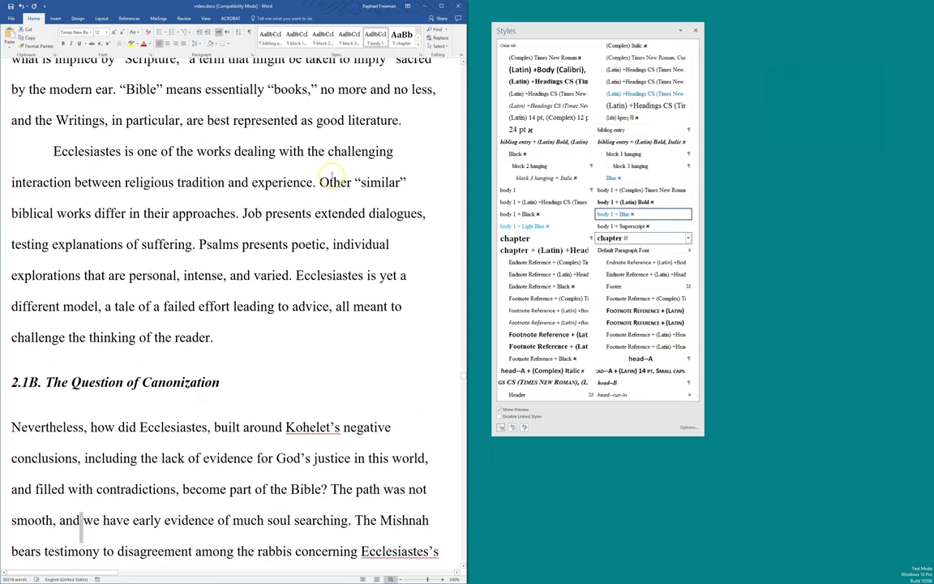
scroll(331, 176, down, 4)
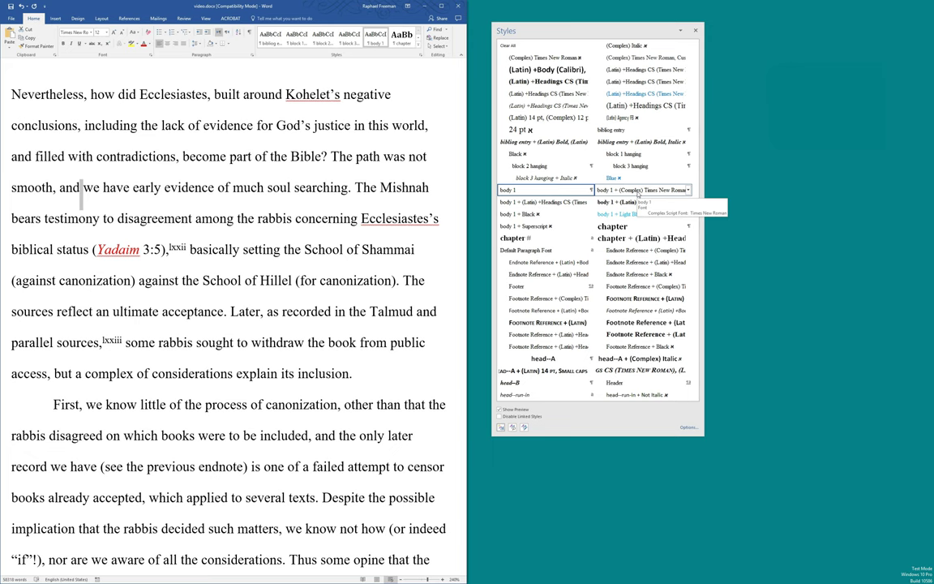
drag(697, 180, 708, 151)
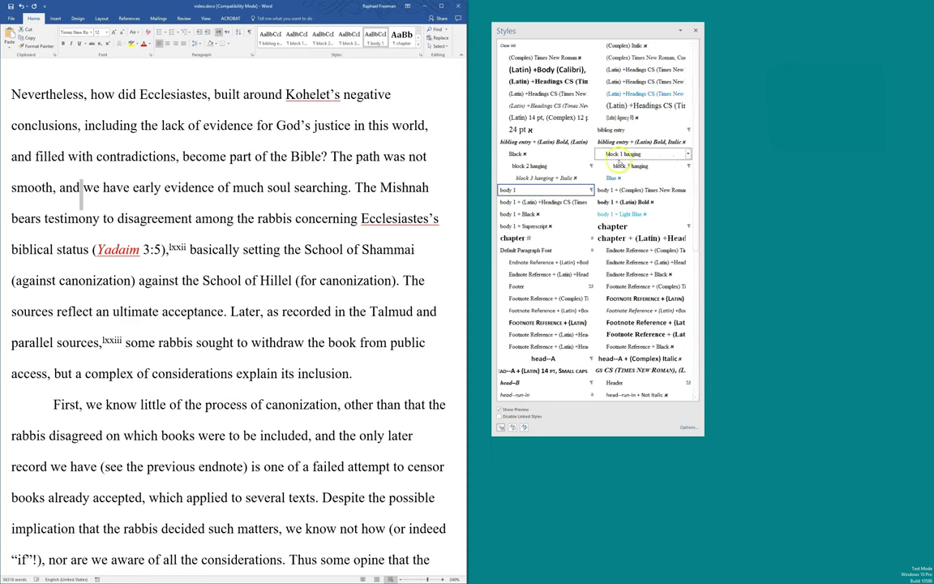
scroll(229, 271, up, 10)
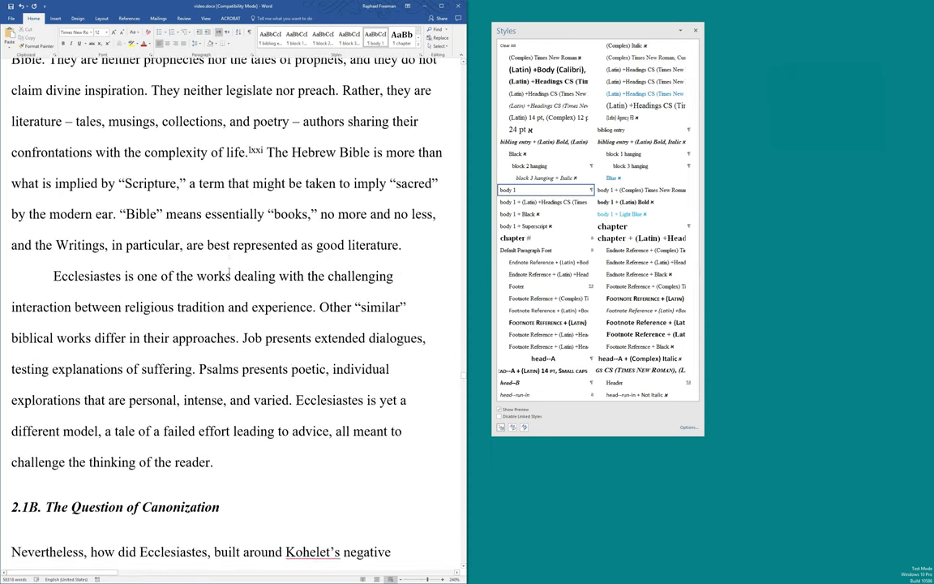
scroll(229, 272, up, 12)
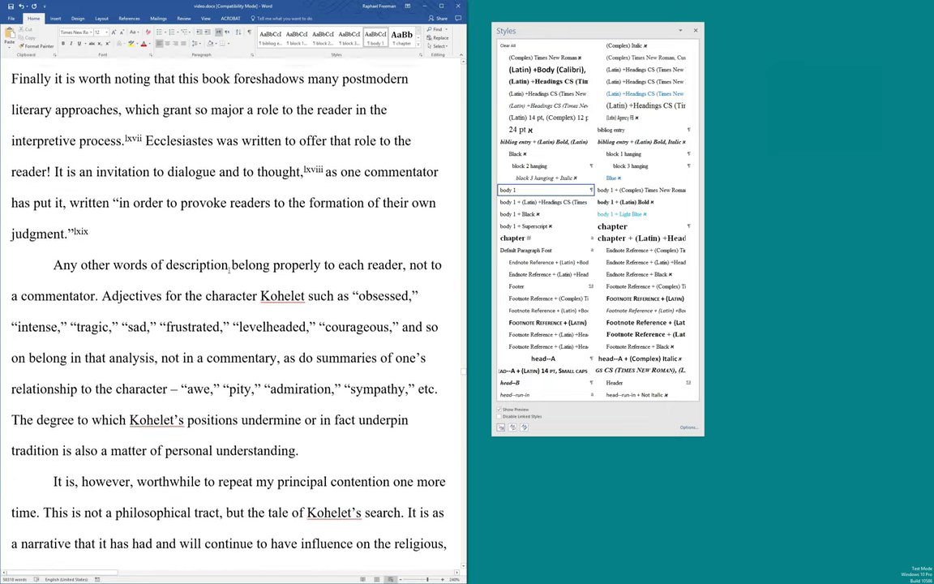
scroll(229, 271, up, 3)
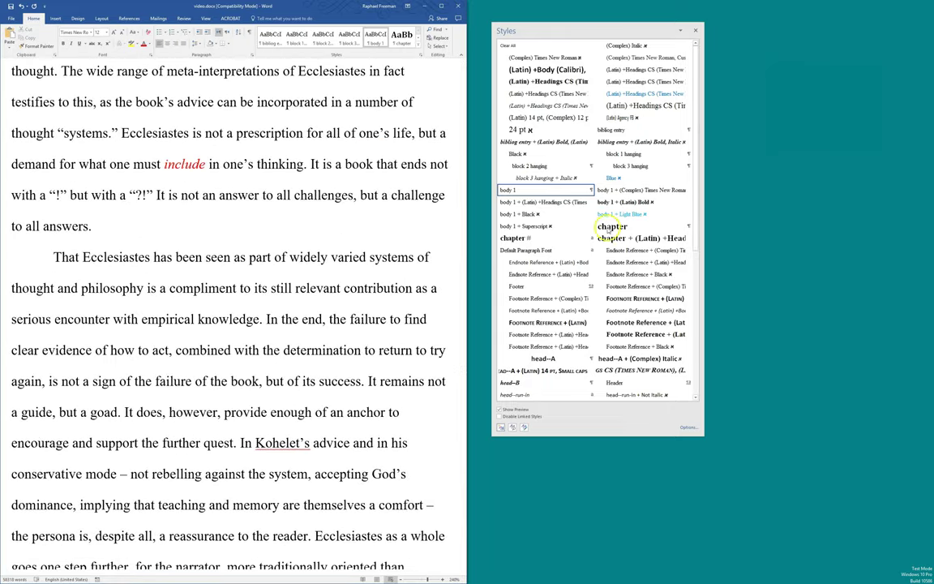
Step: Select all block 3 hanging + Italic instances and review the red italic term hakol
click(591, 177)
click(511, 193)
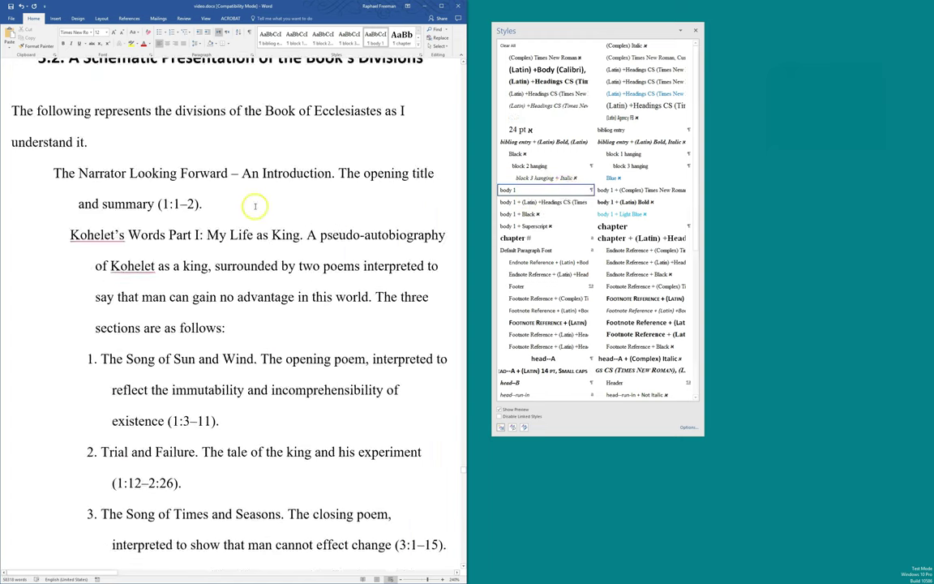
scroll(259, 227, down, 2)
scroll(318, 302, down, 3)
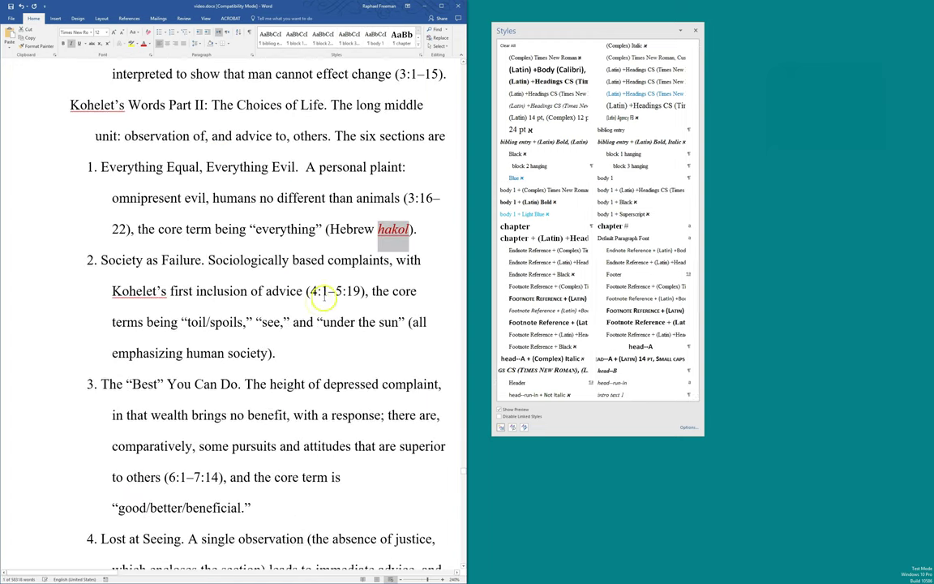
click(351, 241)
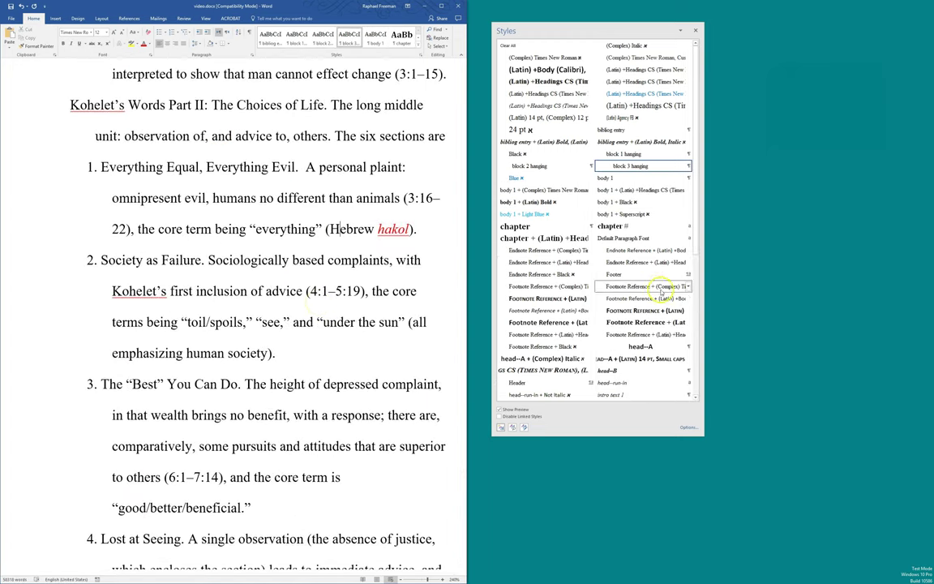
drag(699, 240, 705, 370)
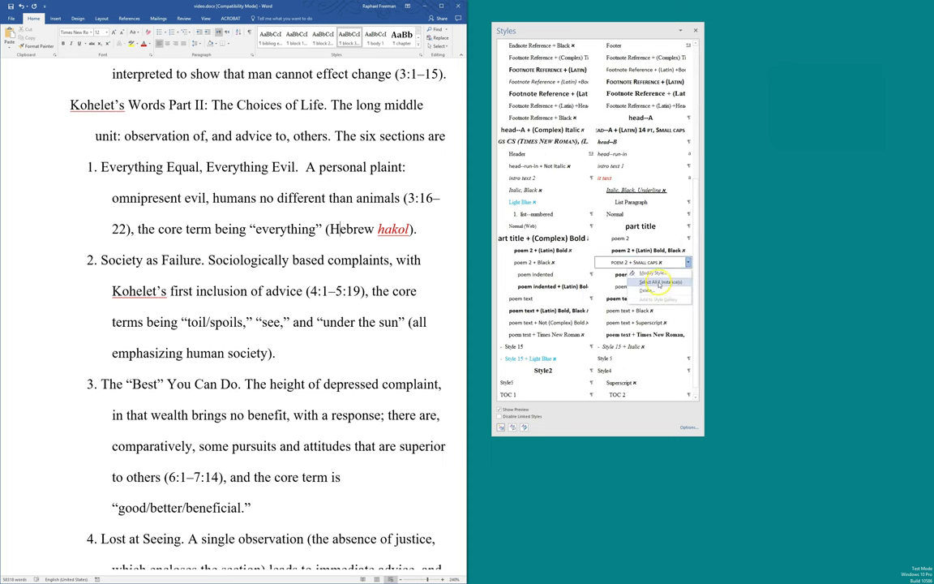
Step: Jump to the poem formatting in chapter 2 and select bold verse number 6 as a sample
click(621, 275)
scroll(276, 223, up, 2)
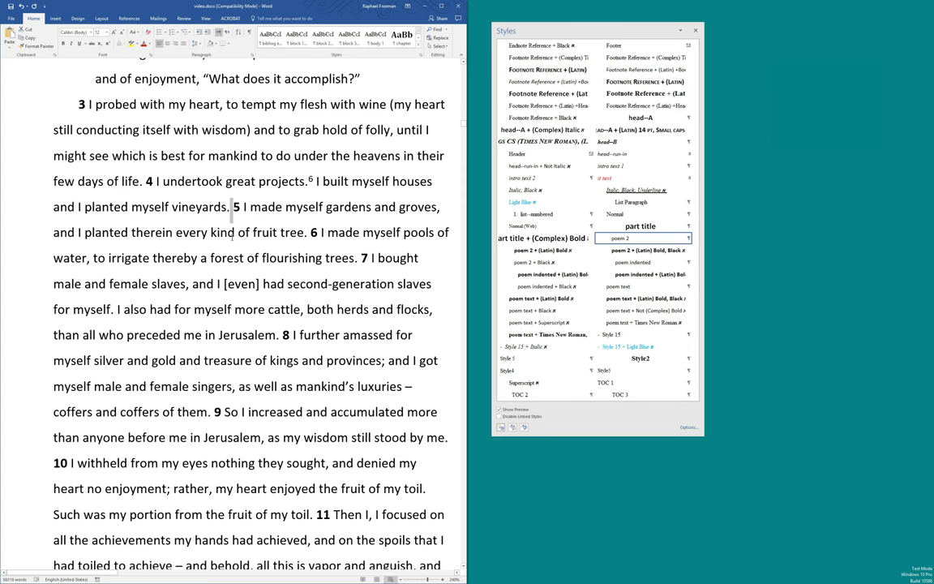
double_click(314, 232)
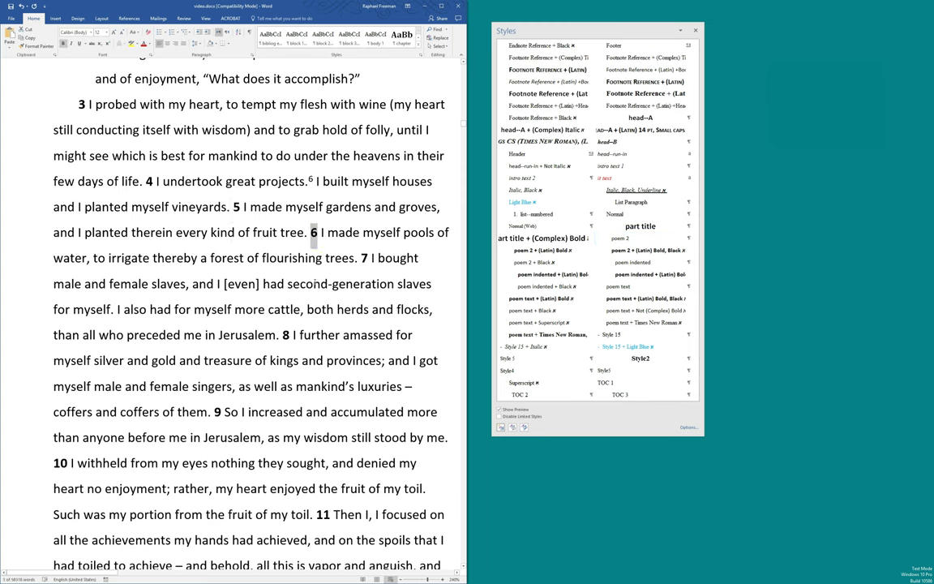
scroll(271, 219, up, 4)
scroll(271, 219, down, 3)
scroll(275, 220, up, 1)
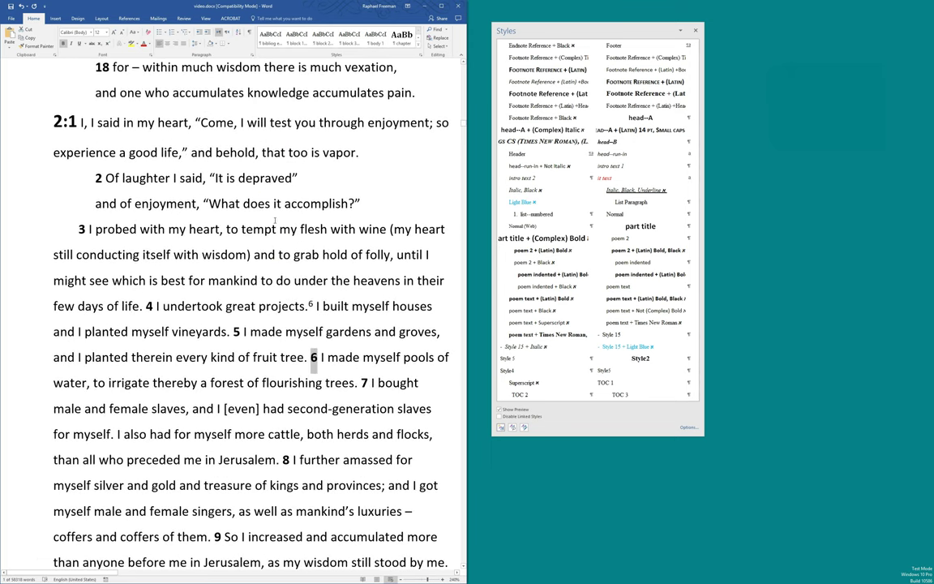
scroll(633, 236, up, 6)
scroll(685, 250, down, 5)
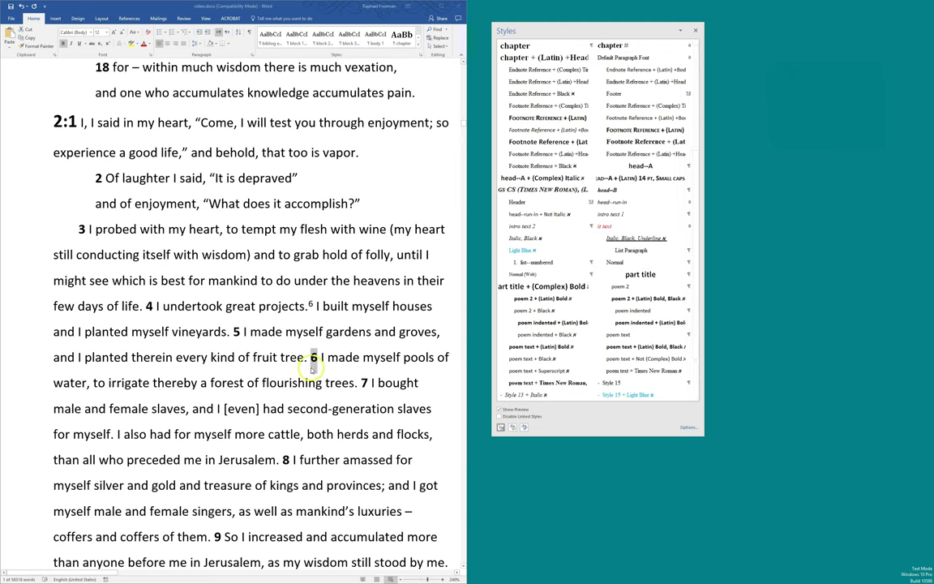
Step: Create a green character style 'vn' based on verse # from verse number 6
click(500, 427)
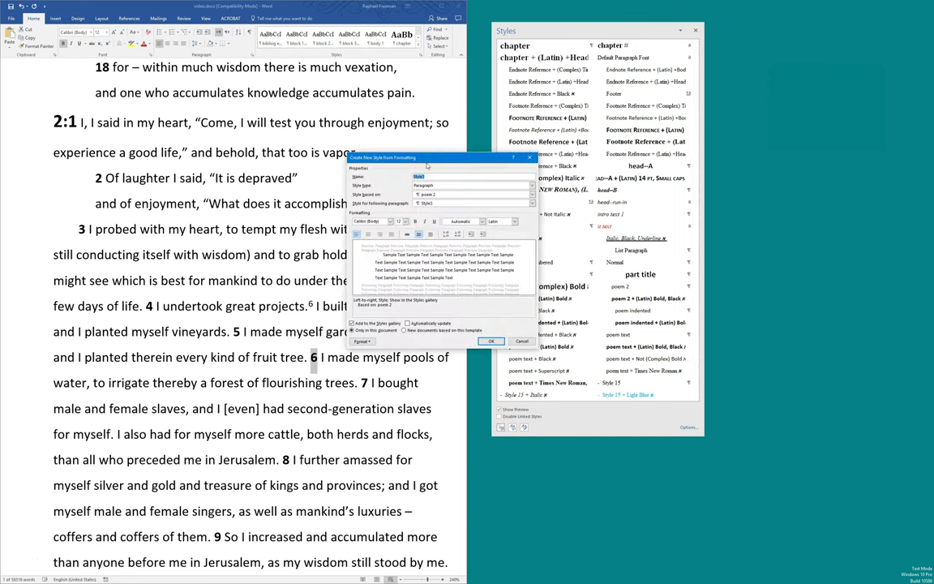
key(Tab)
key(Down)
key(Tab)
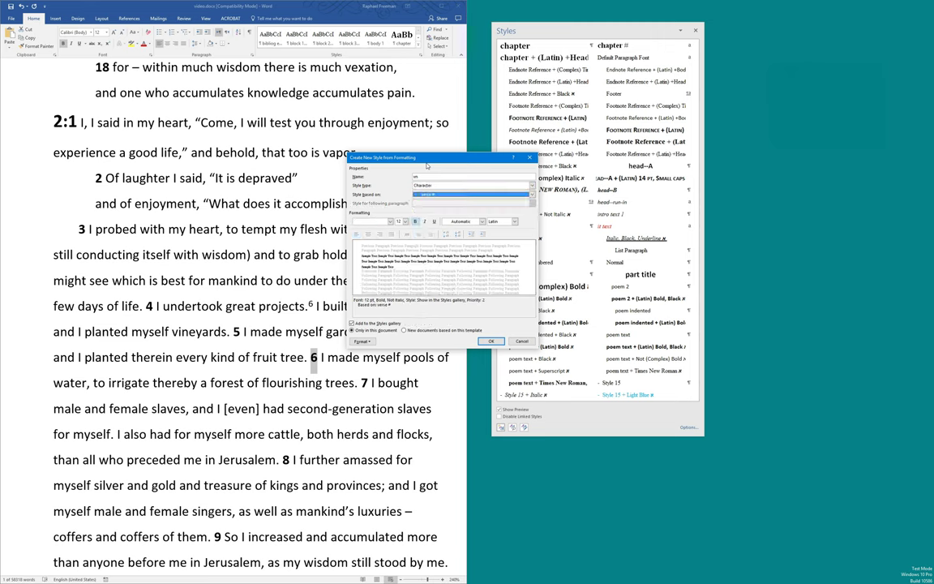
click(444, 221)
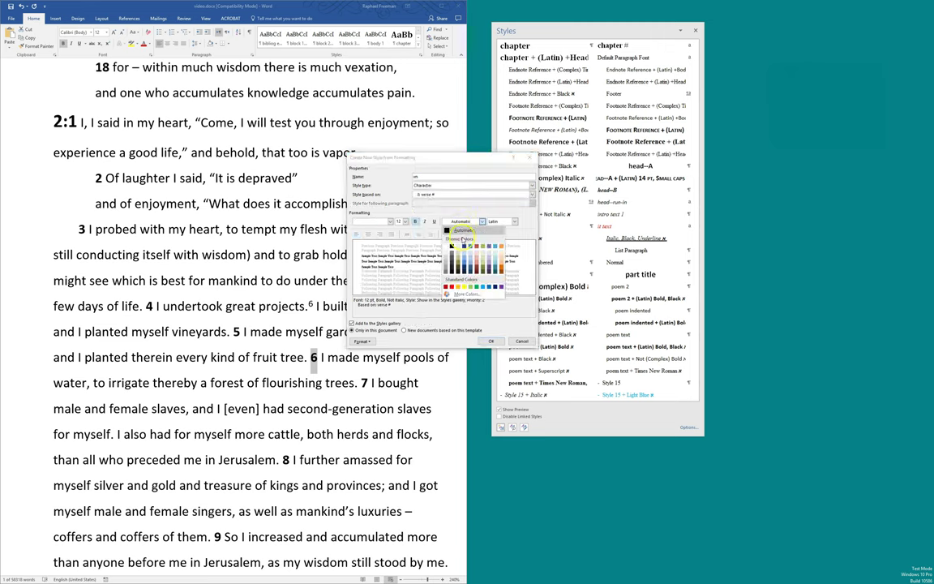
click(429, 260)
click(490, 339)
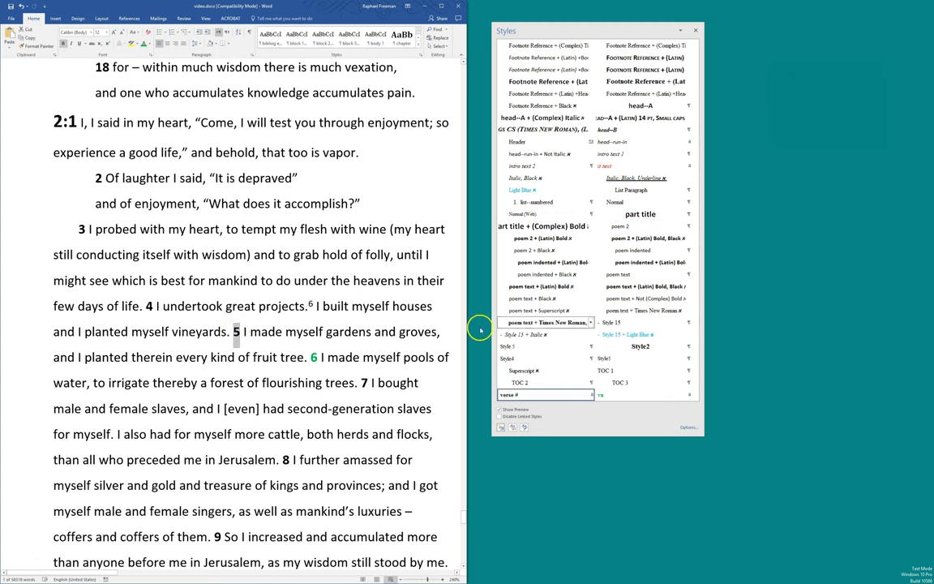
Step: Select all verse # numbers, apply the green vn style, and check verse number 19's formatting
click(590, 395)
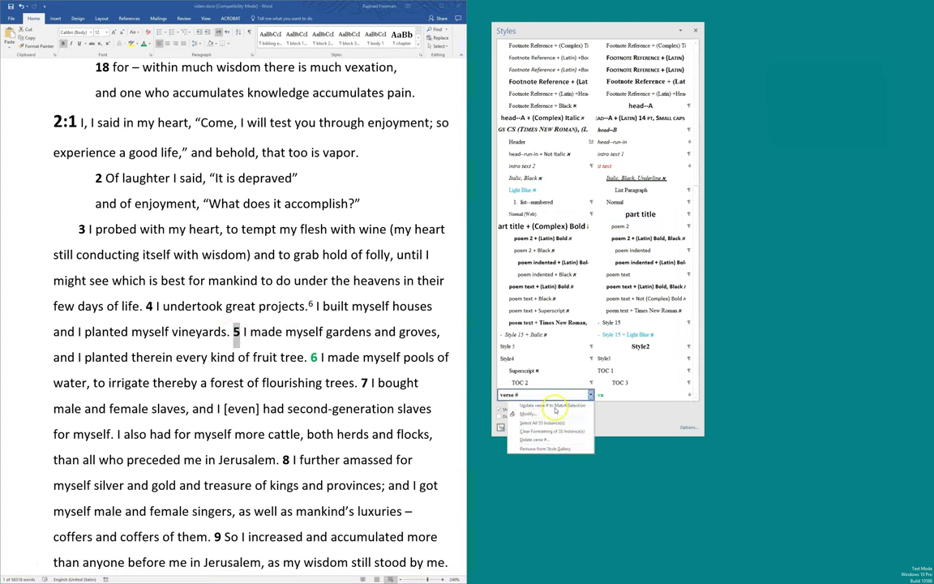
click(523, 423)
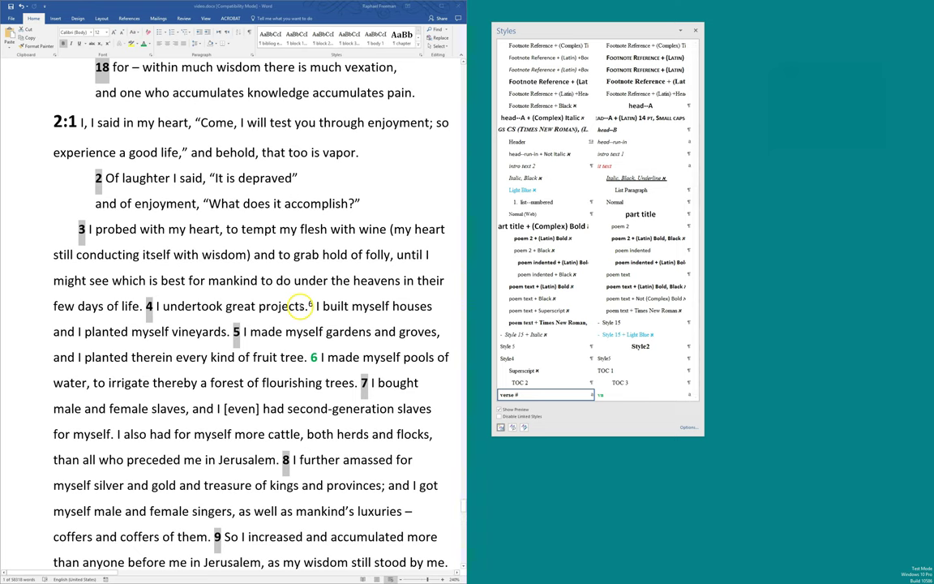
scroll(312, 324, down, 3)
scroll(310, 324, down, 9)
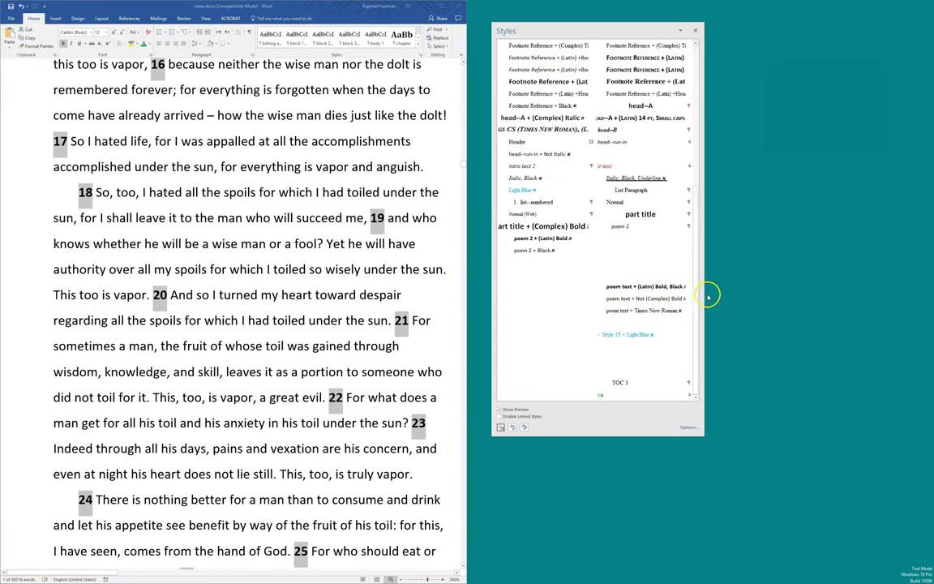
drag(697, 313, 686, 65)
scroll(608, 243, down, 7)
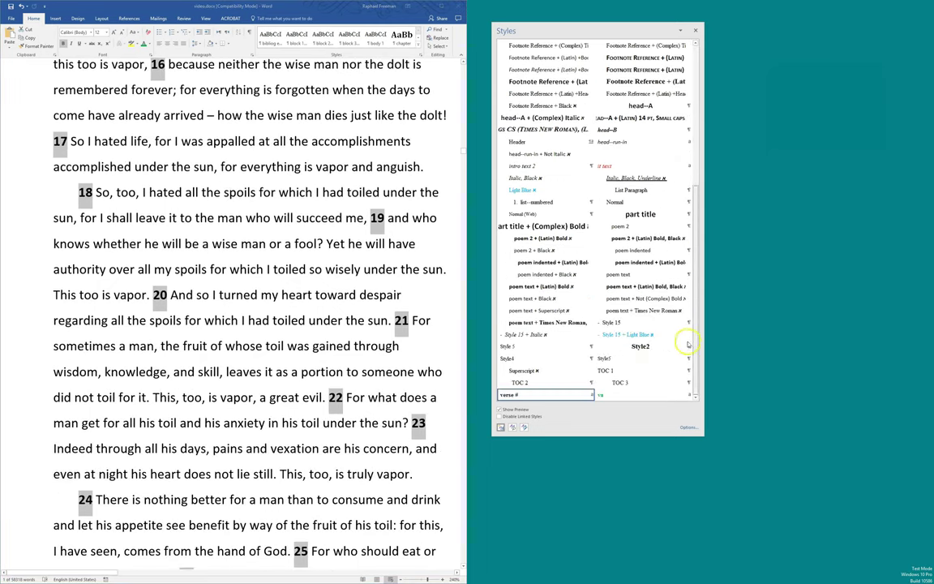
click(617, 394)
scroll(392, 338, down, 8)
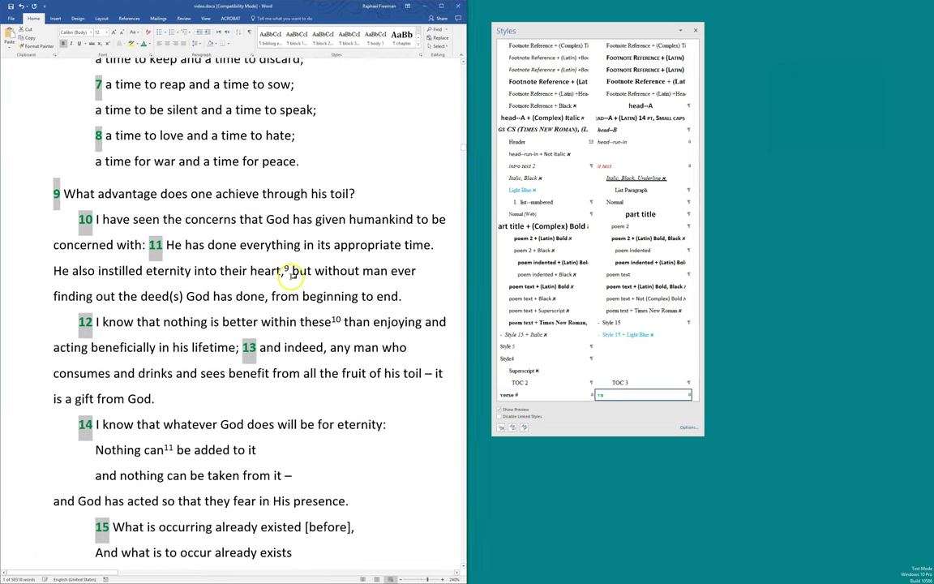
scroll(89, 134, up, 3)
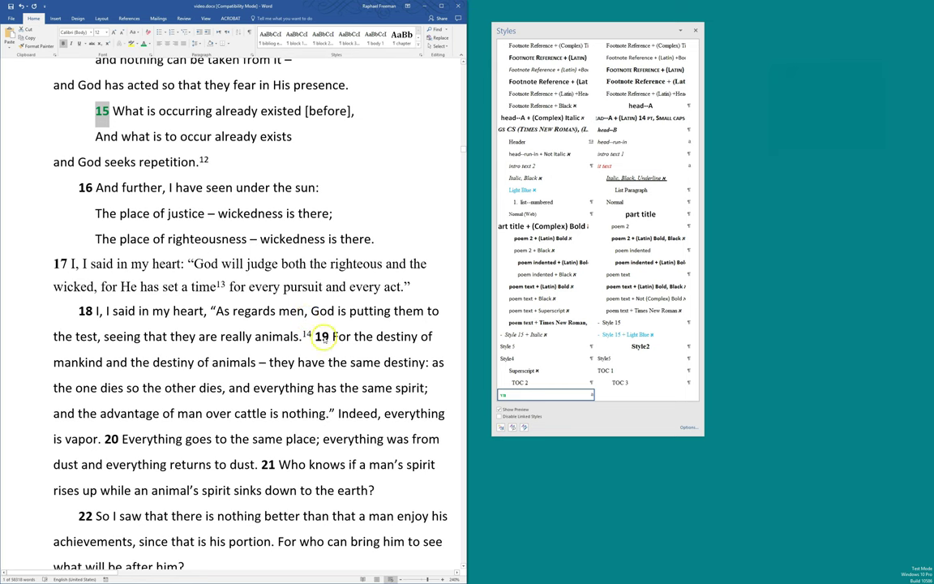
click(324, 337)
Step: Apply the green vn style to all poem 2 + (Latin) Bold verse numbers
right_click(563, 238)
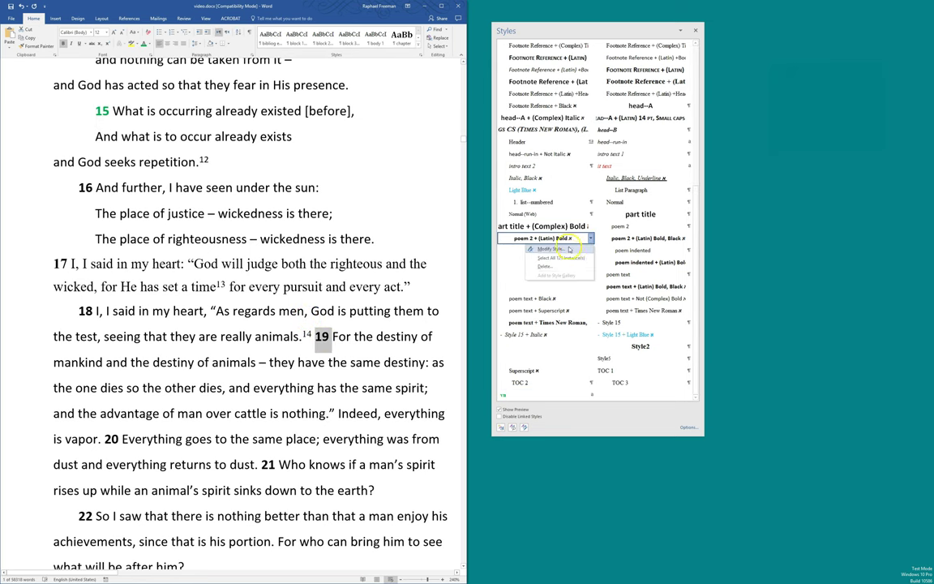
click(560, 258)
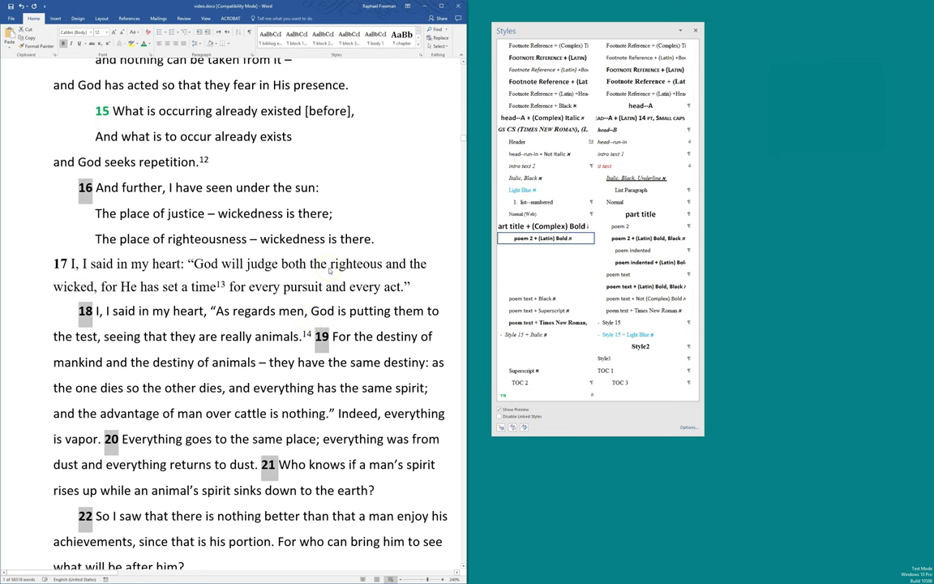
click(532, 393)
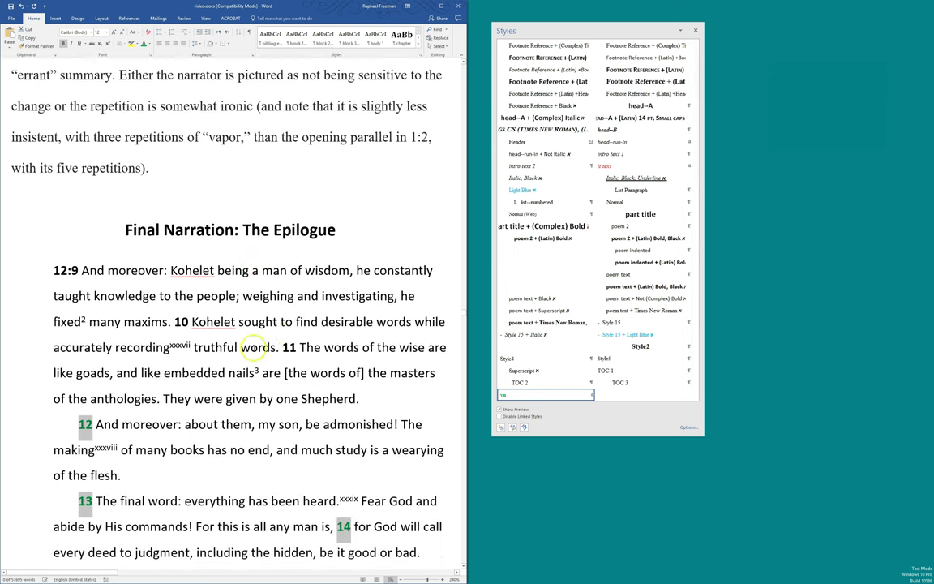
Step: Apply the green vn style to all poem text + (Latin) Bold verse numbers, including 12:9–11
click(289, 347)
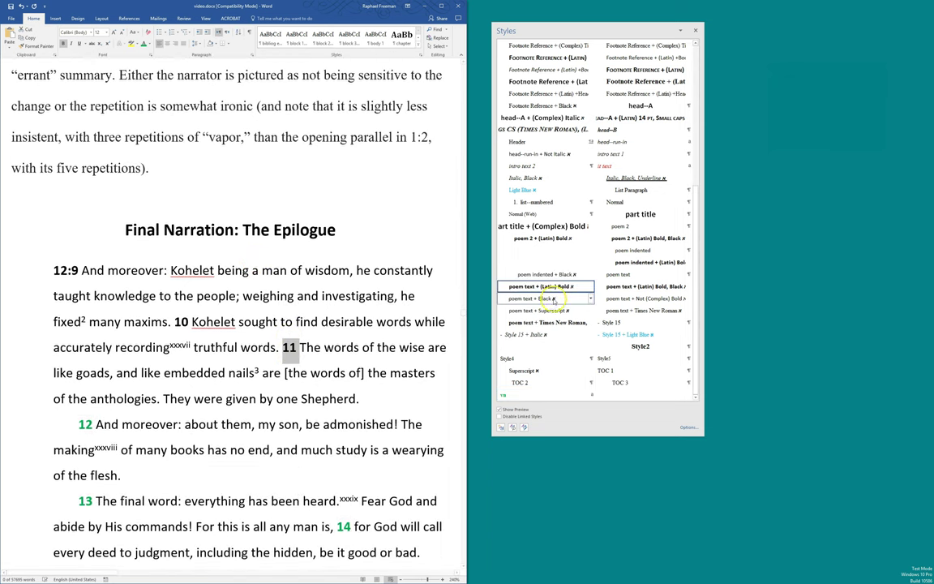
click(262, 317)
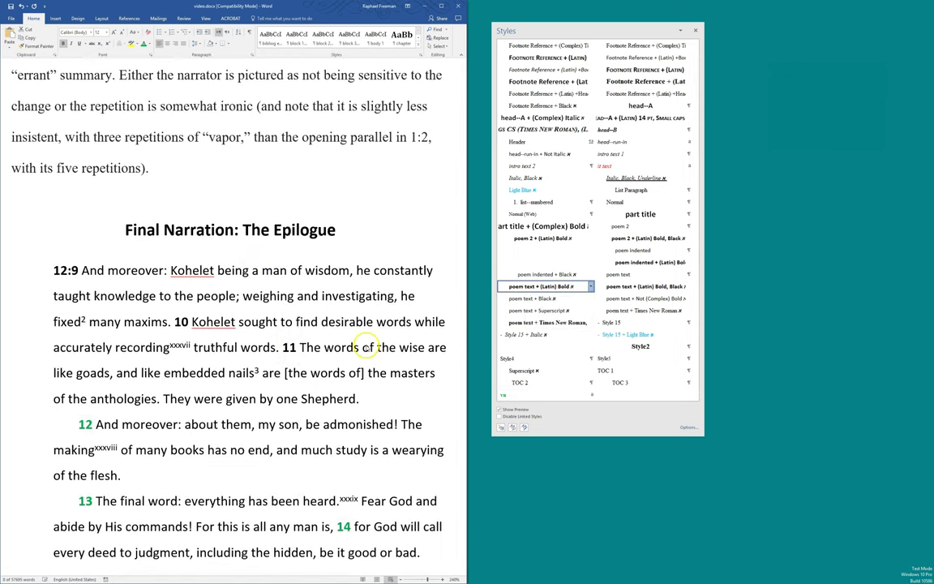
click(184, 320)
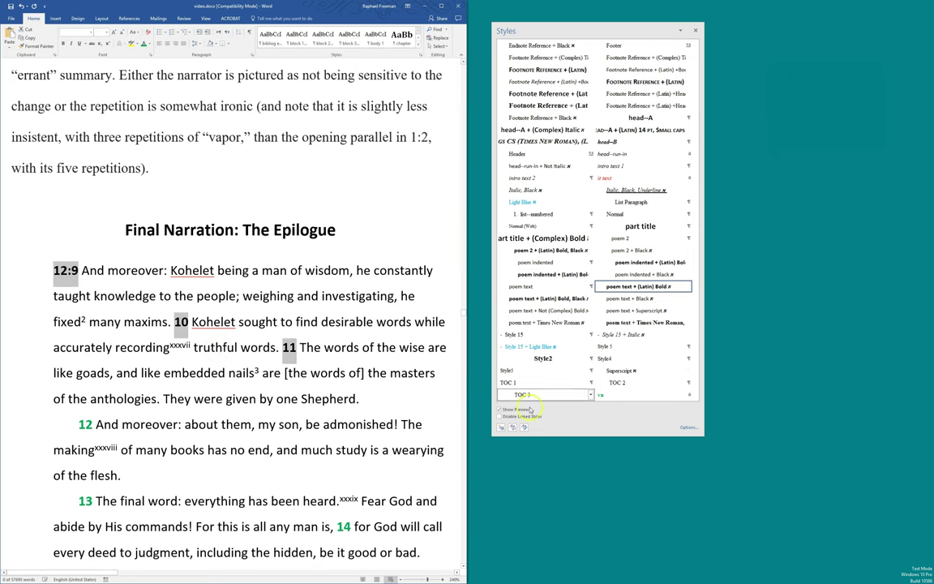
click(567, 360)
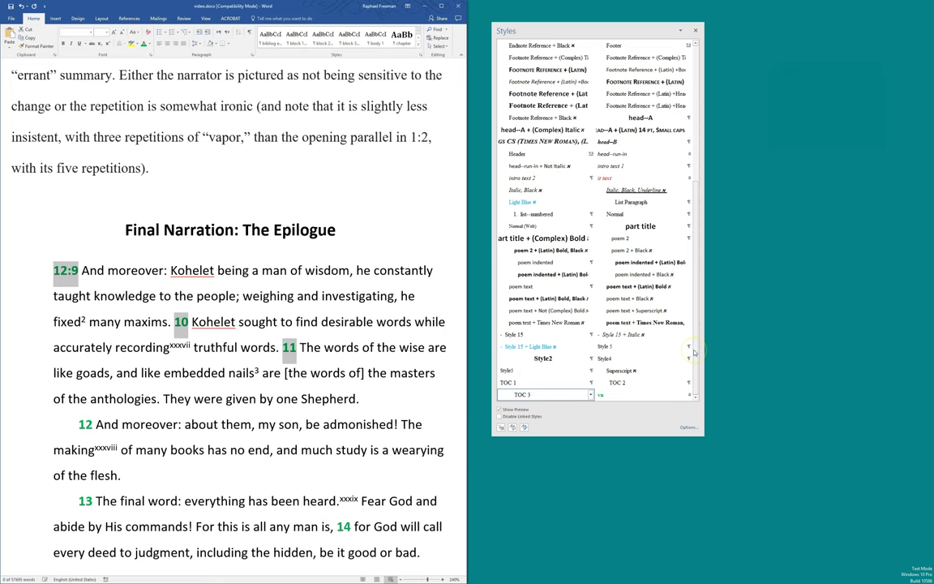
Step: Scroll down to the 'Nevertheless, one should pause' paragraph in the Enjoyment section
scroll(313, 355, down, 6)
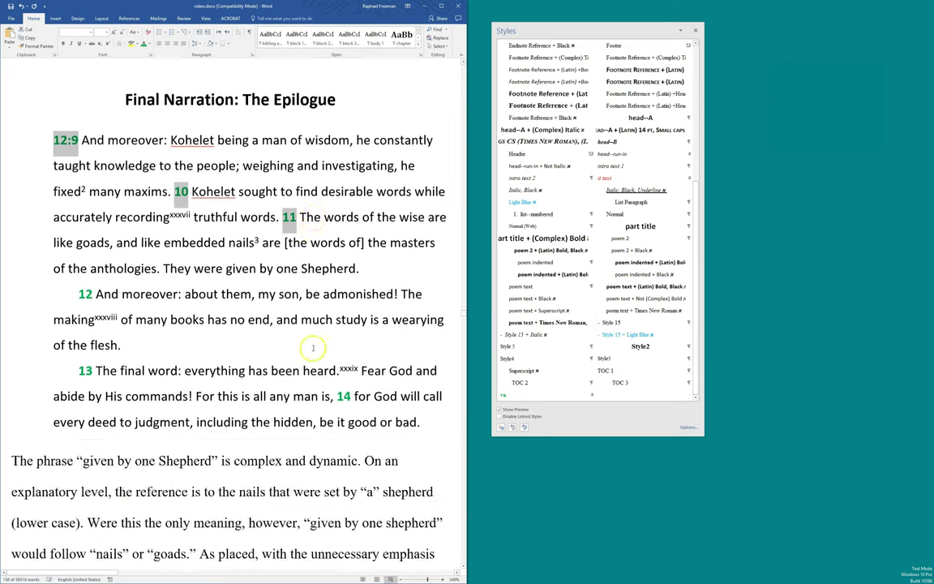
scroll(349, 318, down, 15)
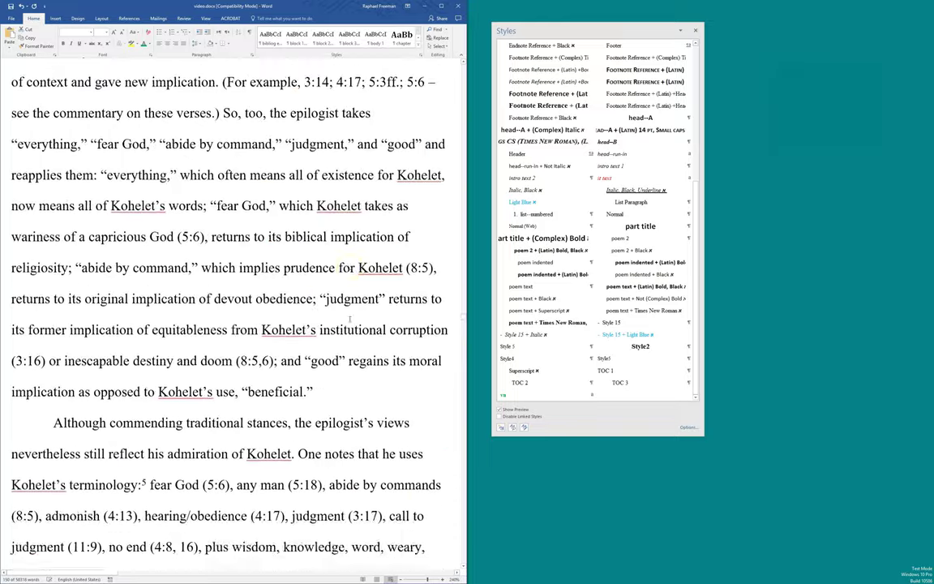
scroll(349, 317, down, 15)
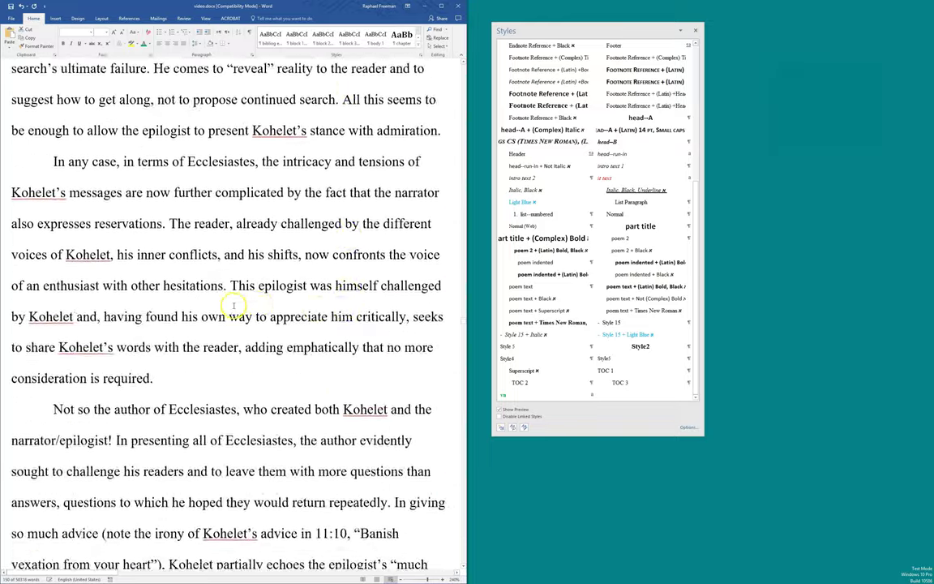
scroll(232, 304, down, 10)
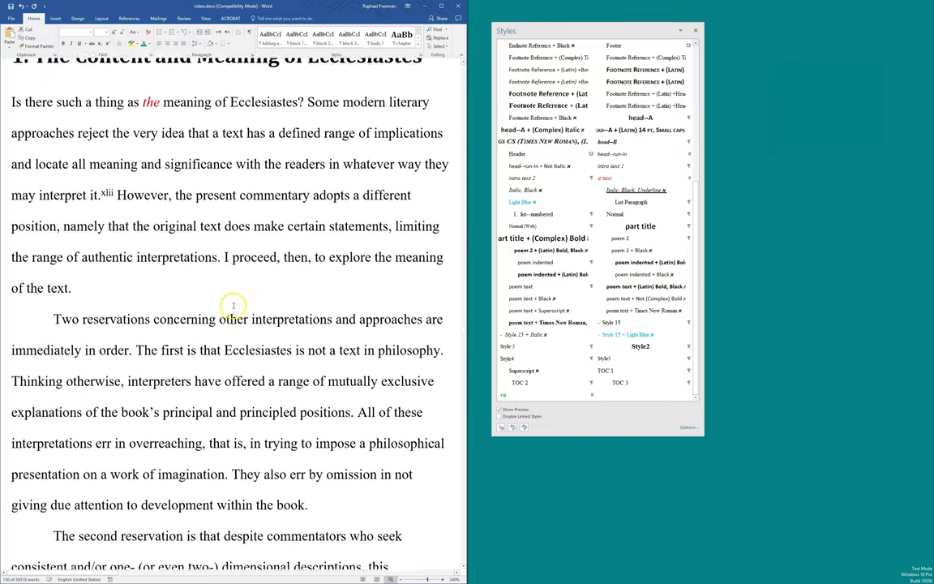
scroll(233, 304, down, 12)
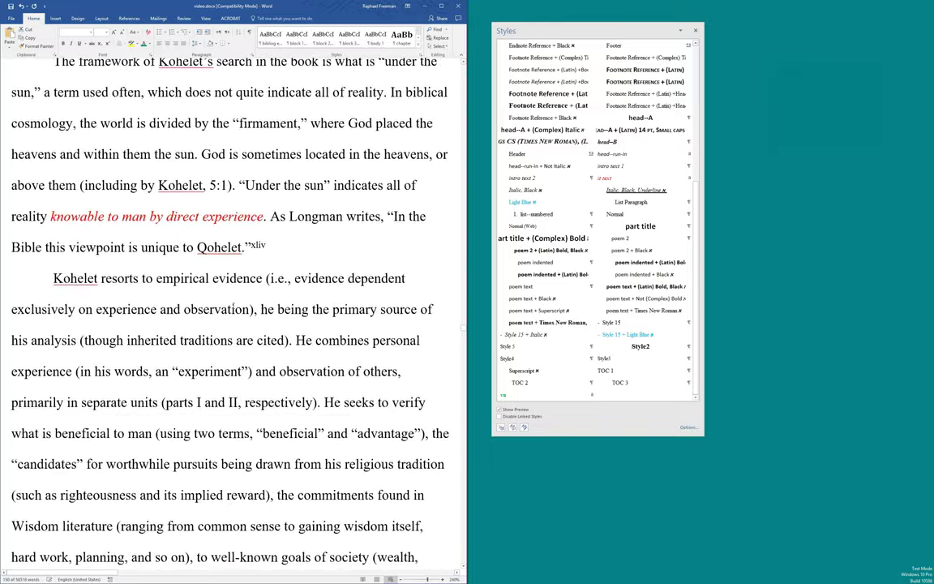
scroll(233, 304, down, 10)
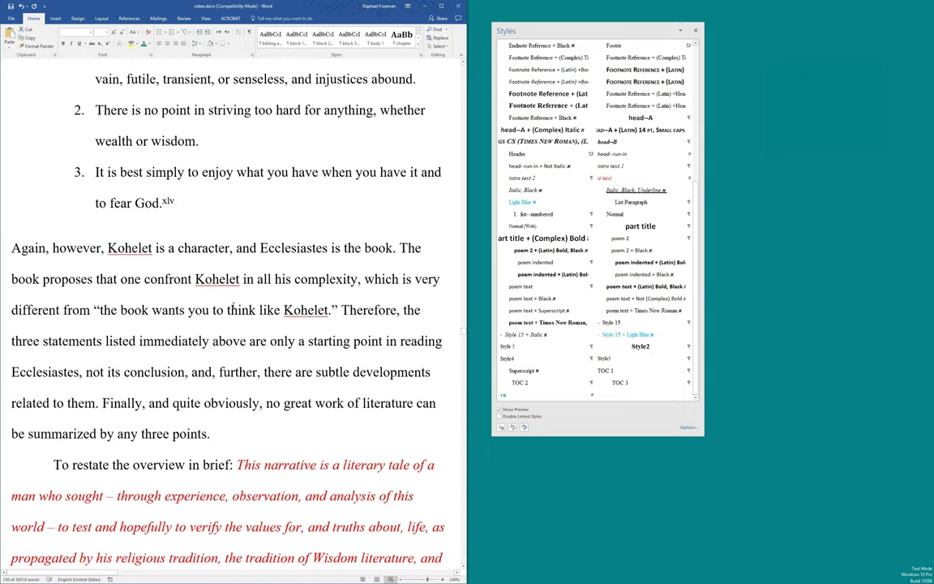
scroll(245, 256, up, 2)
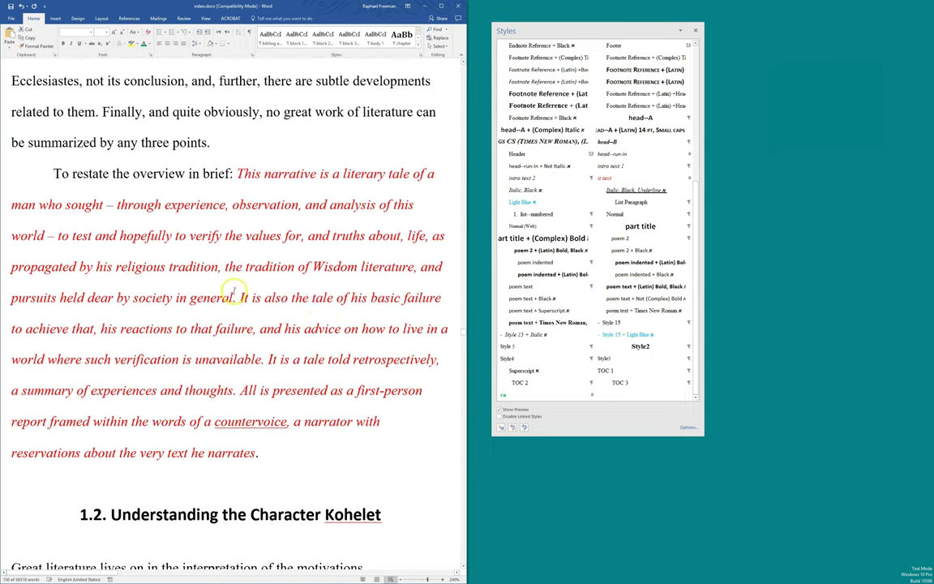
scroll(233, 285, down, 12)
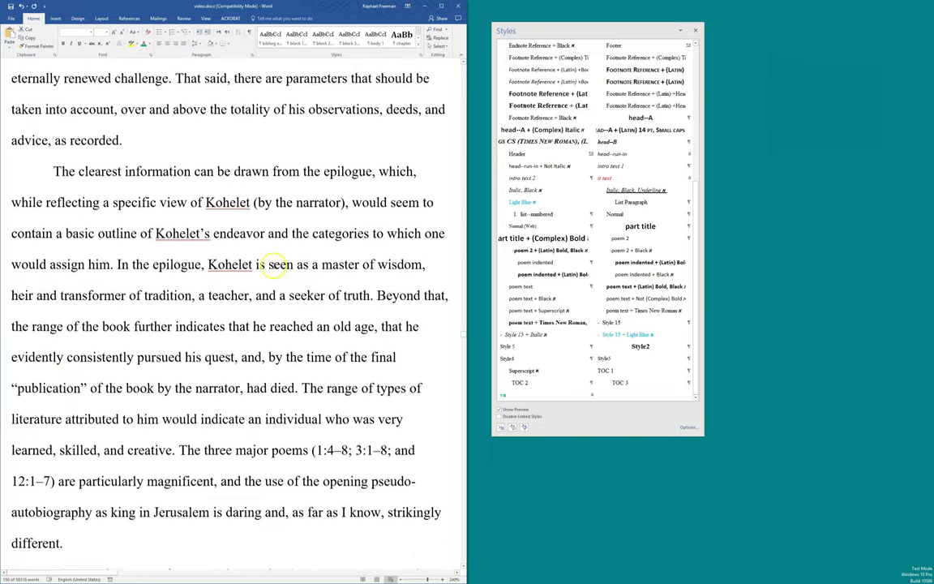
scroll(273, 265, down, 10)
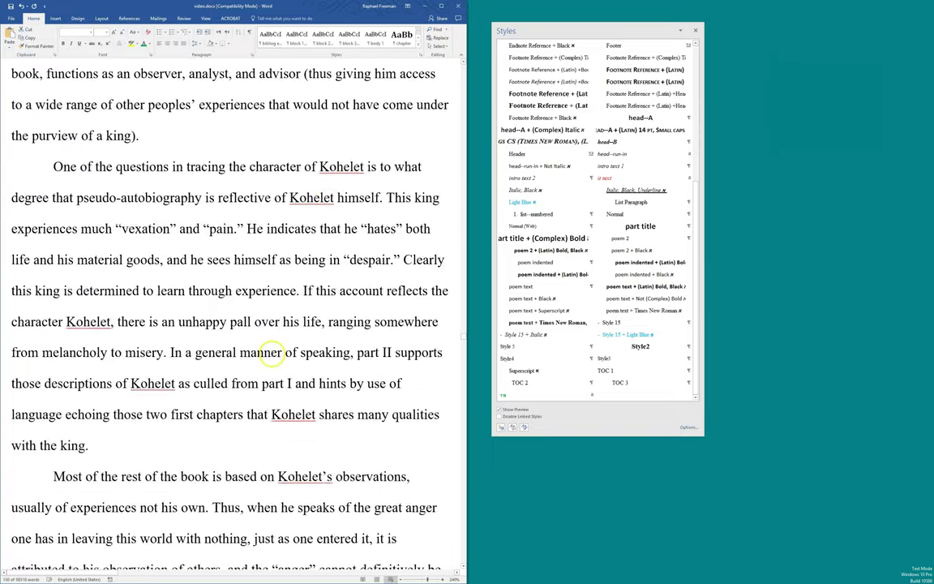
scroll(272, 354, down, 10)
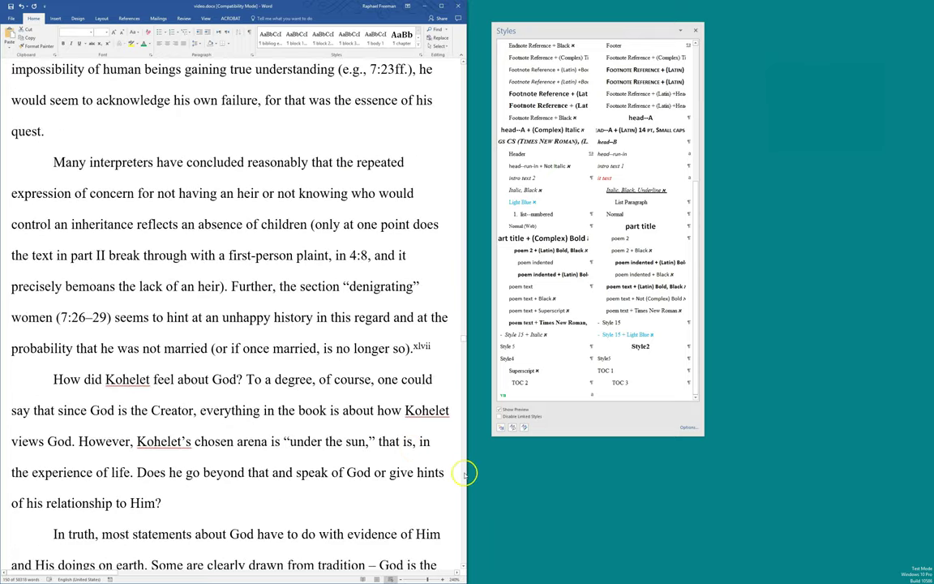
scroll(466, 475, down, 15)
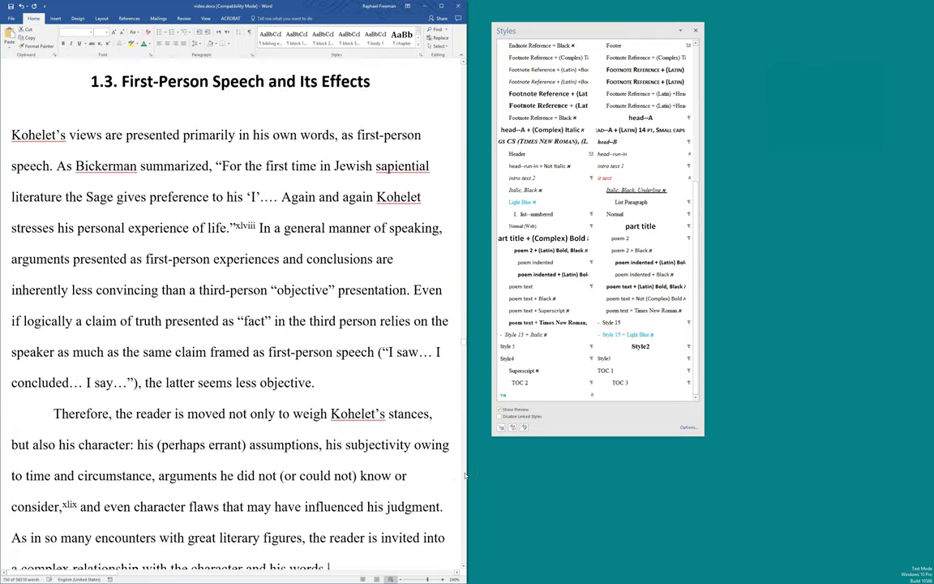
scroll(466, 476, down, 20)
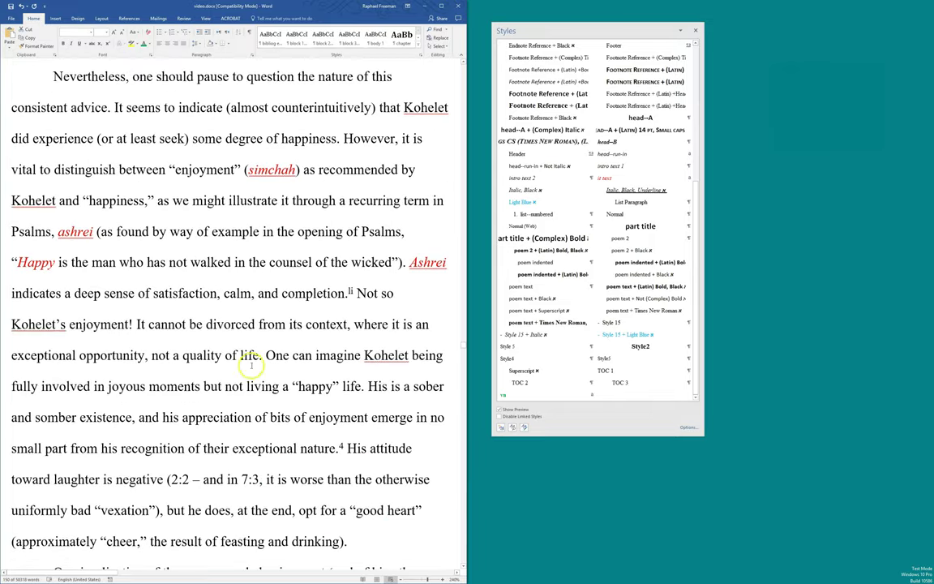
Step: Apply the it text style to the opening quotation mark before “Happy” and verify its formatting
click(16, 264)
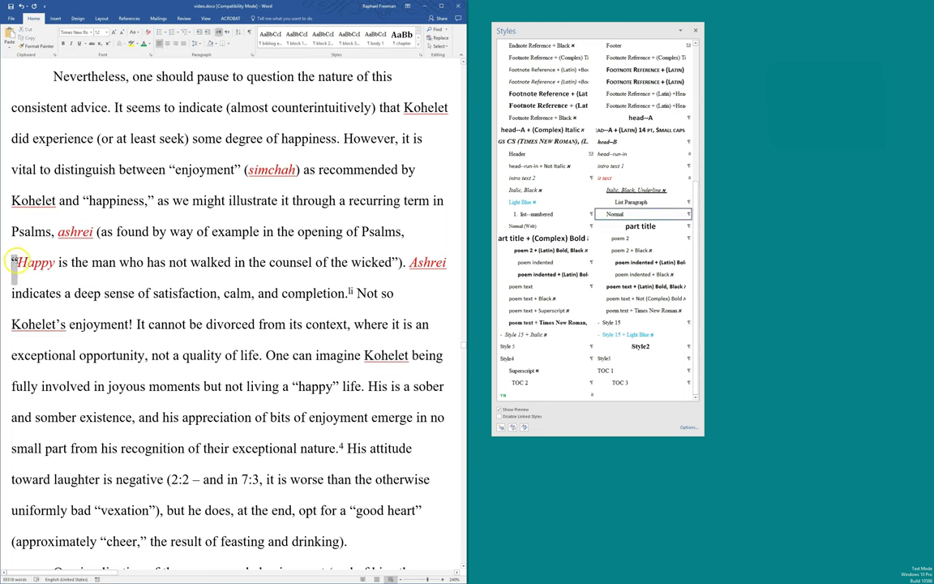
key(ctrl+i)
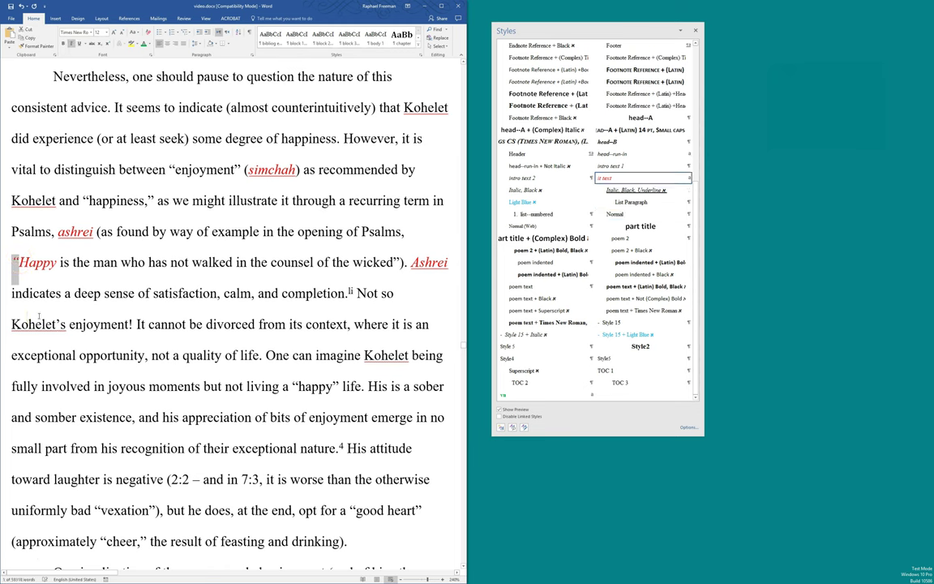
click(123, 293)
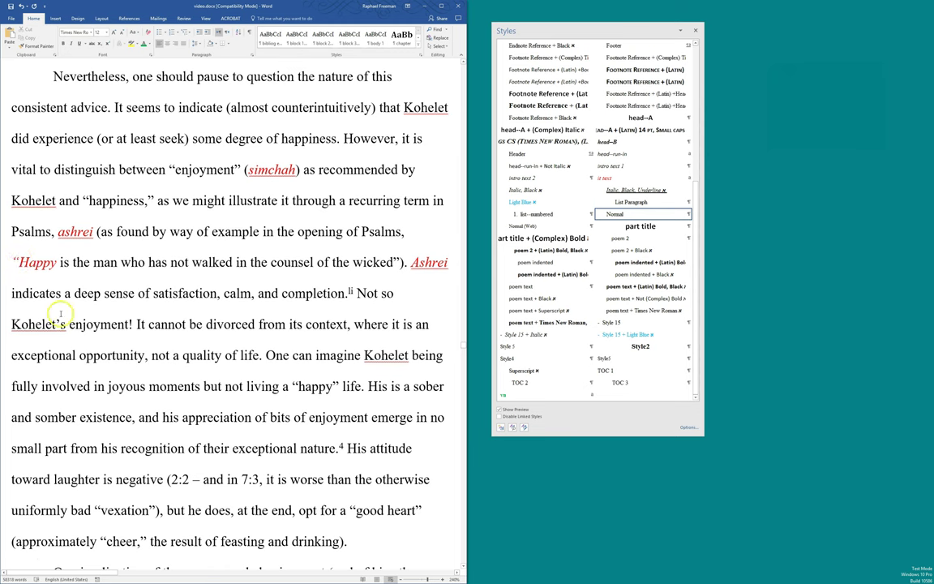
double_click(15, 261)
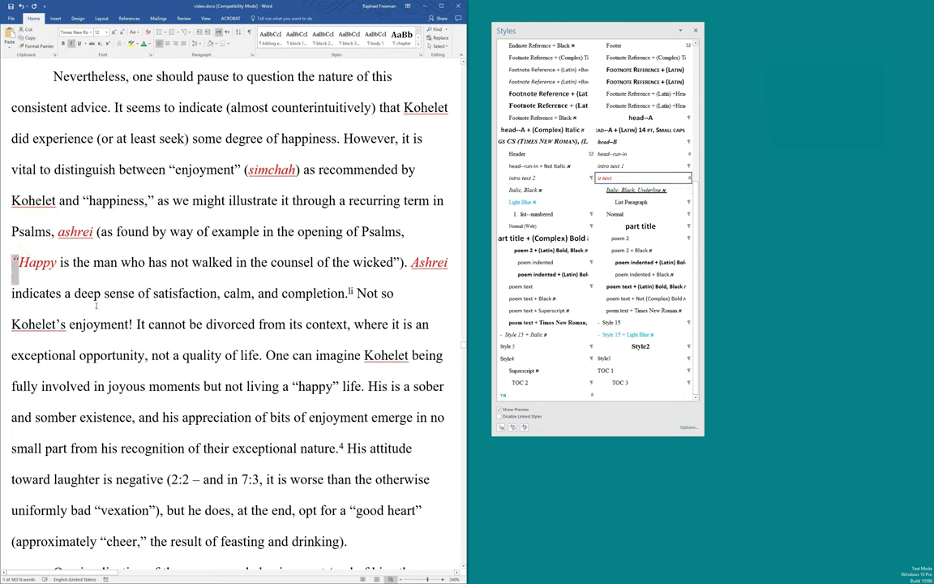
click(98, 296)
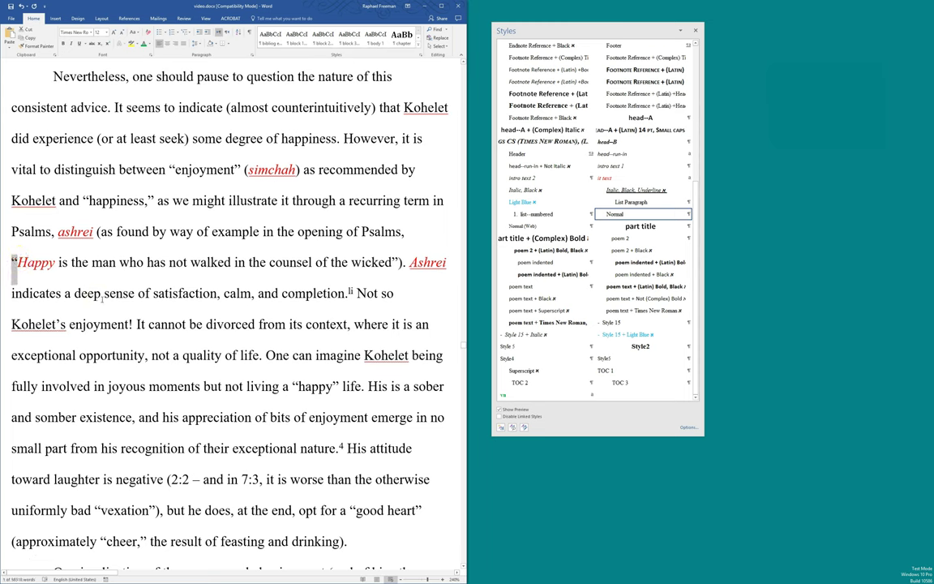
Step: Check that the run-in heads in the 1.5A bullet list use head--run-in, dismissing the notification
scroll(301, 277, down, 12)
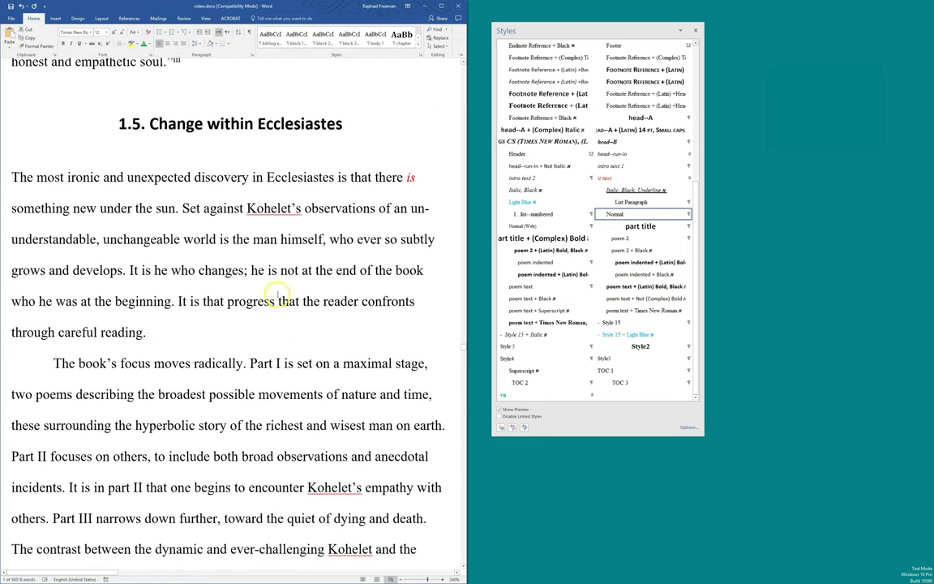
scroll(226, 257, down, 10)
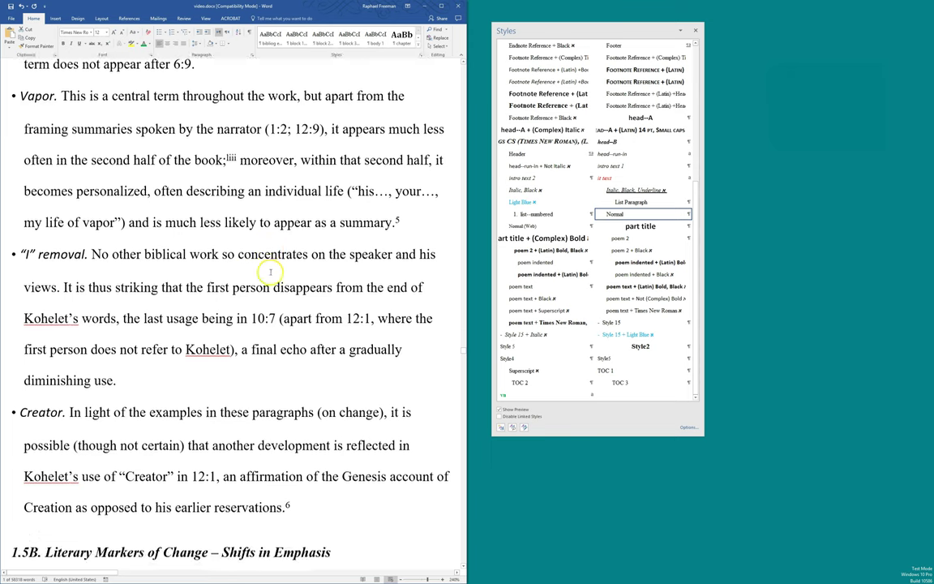
scroll(249, 243, down, 10)
scroll(248, 244, up, 4)
scroll(249, 243, up, 4)
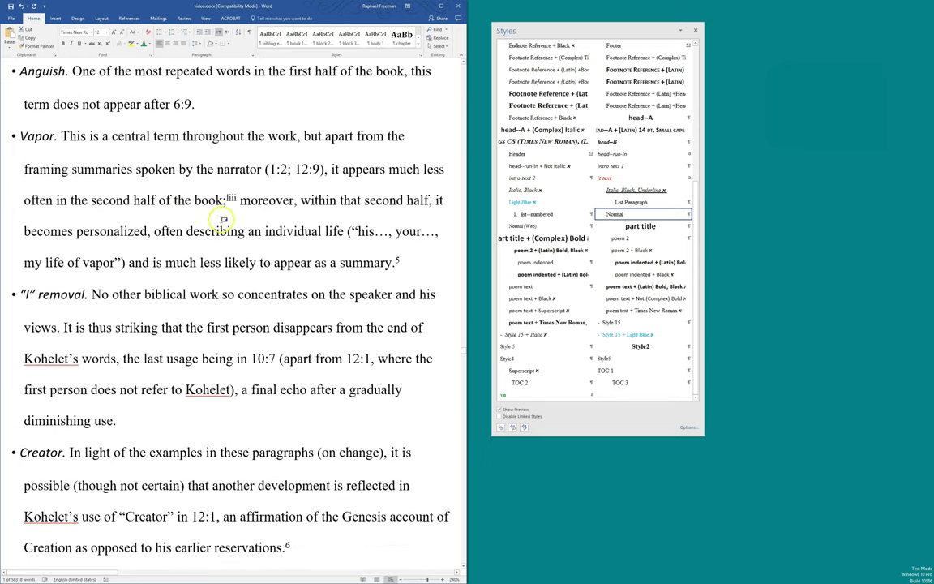
click(61, 291)
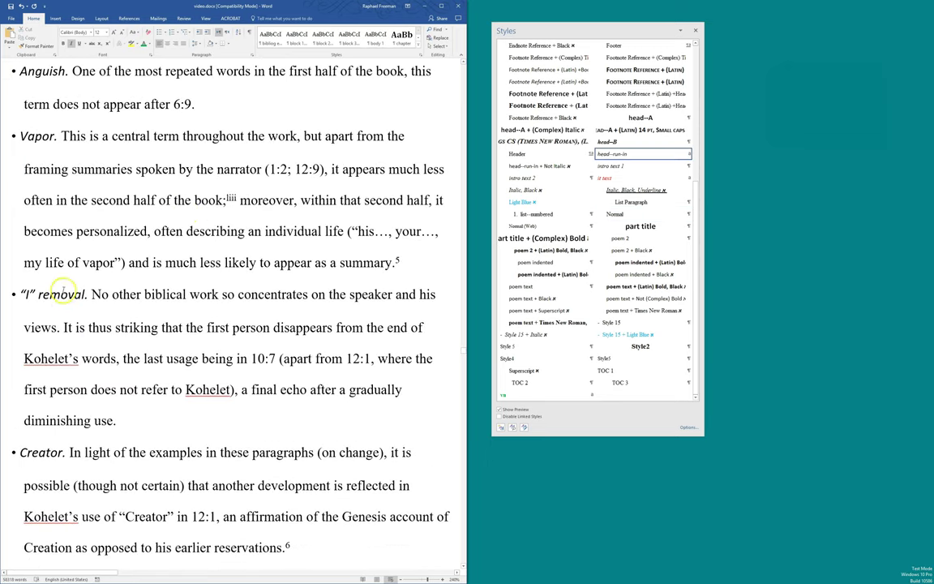
mouse_move(682, 167)
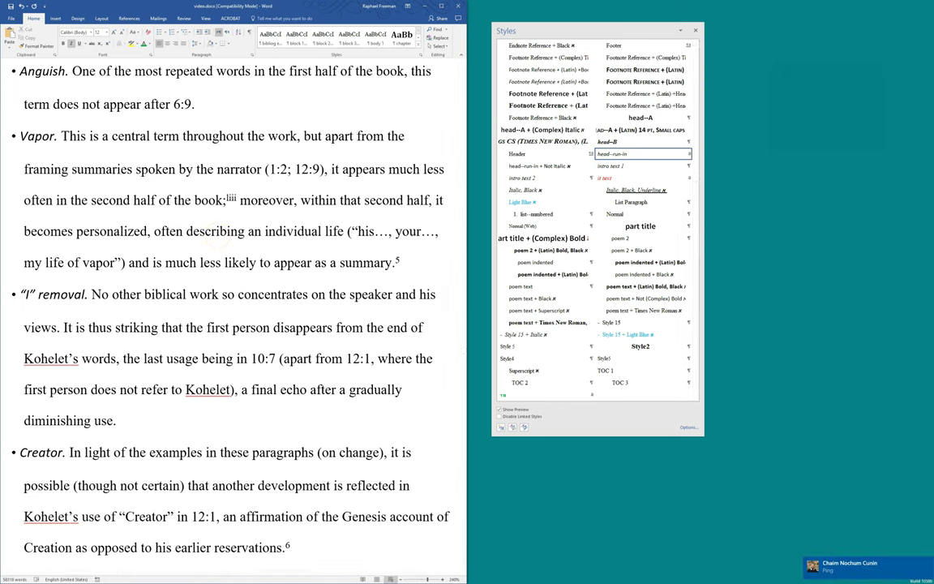
click(827, 503)
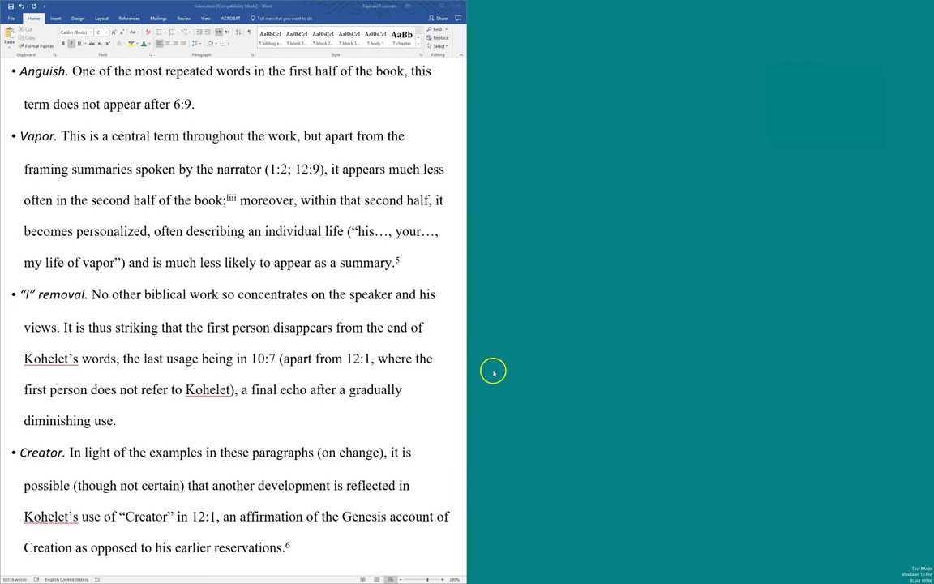
click(387, 275)
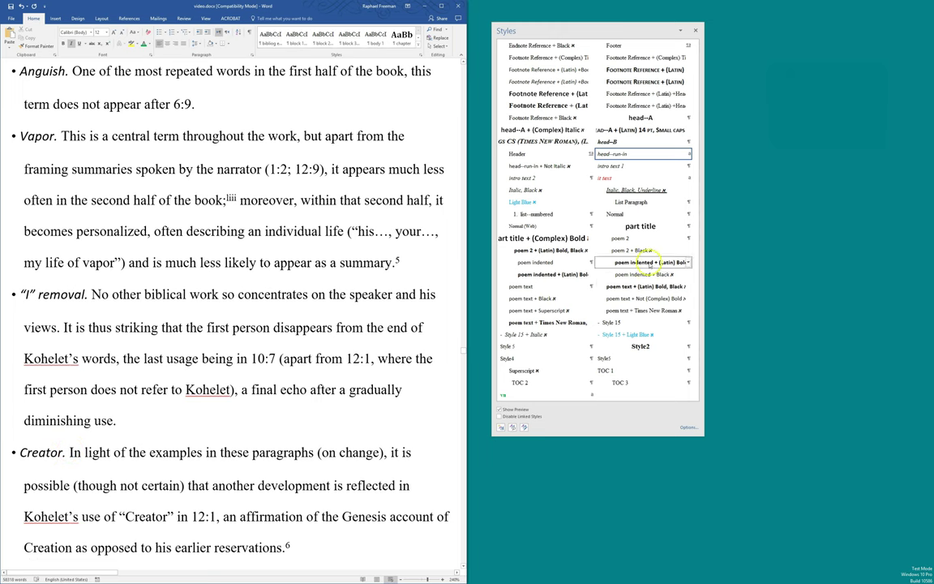
Step: Modify the head--run-in style's font colour to Light Blue, then check it on the Anguish head
right_click(657, 154)
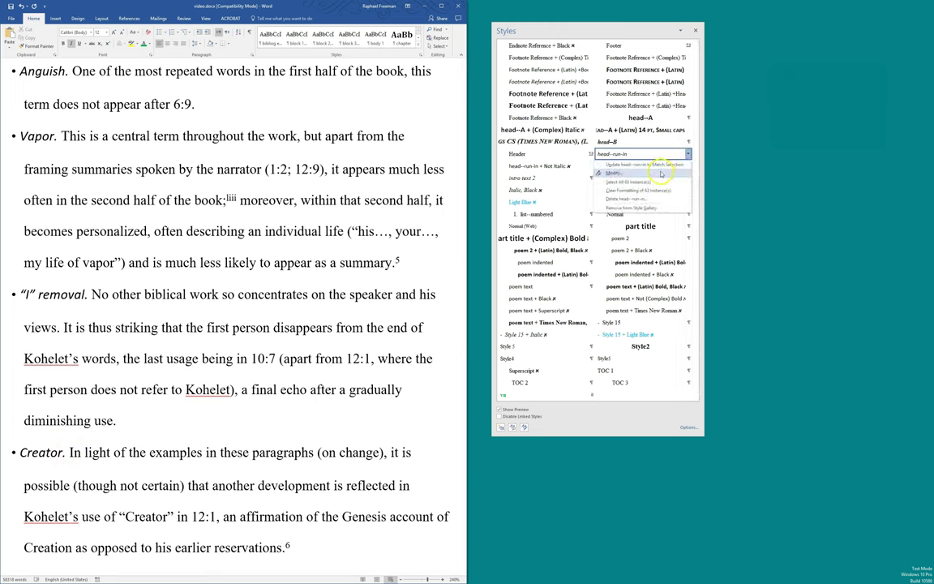
click(661, 174)
click(461, 222)
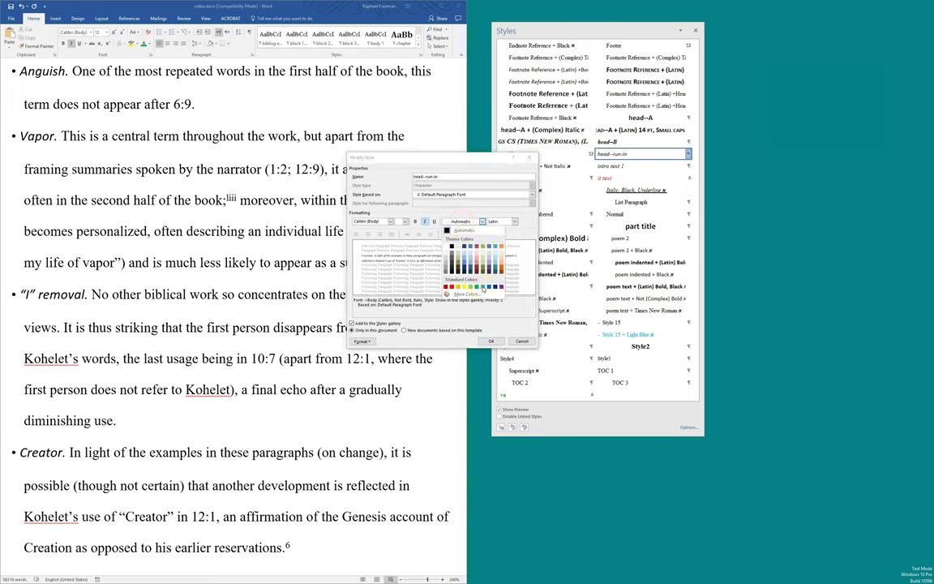
click(483, 288)
click(490, 342)
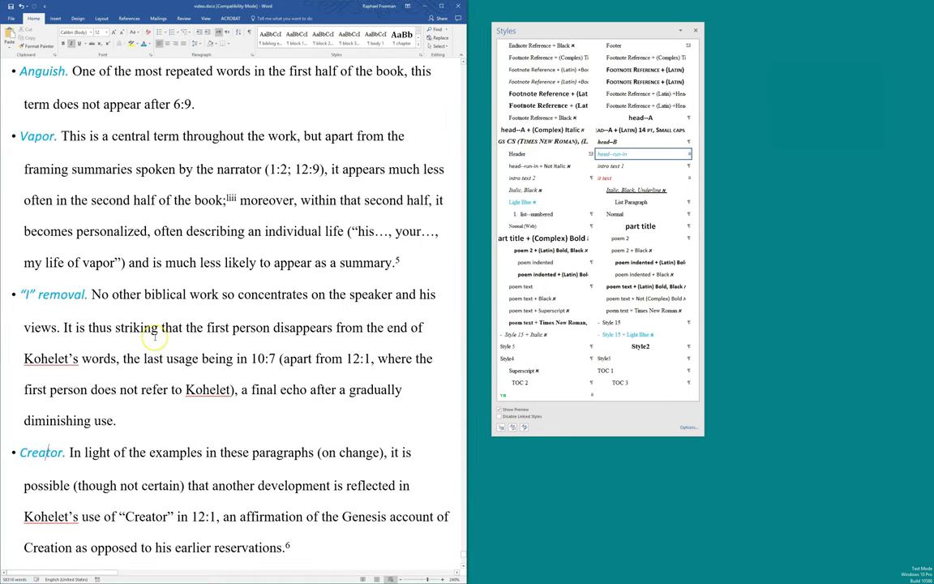
scroll(58, 154, up, 3)
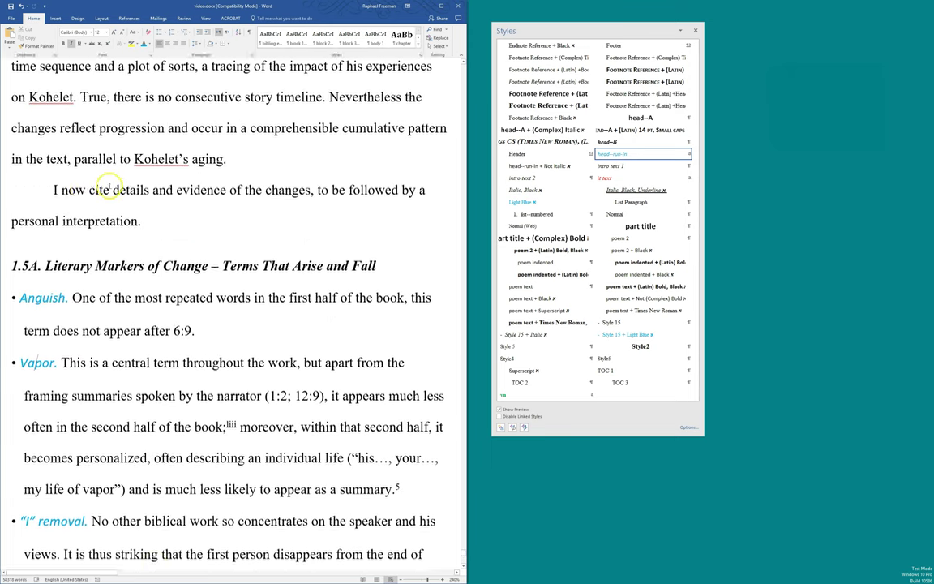
click(636, 157)
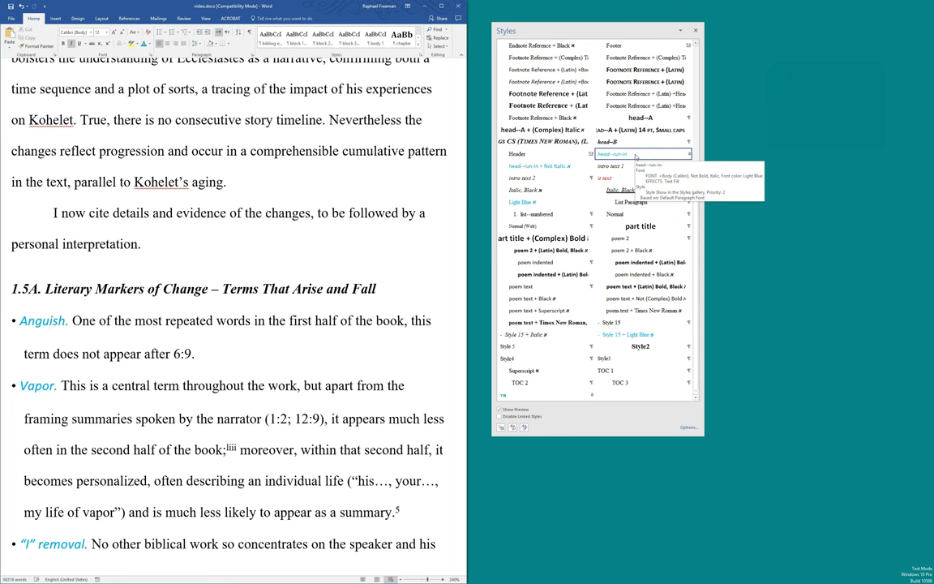
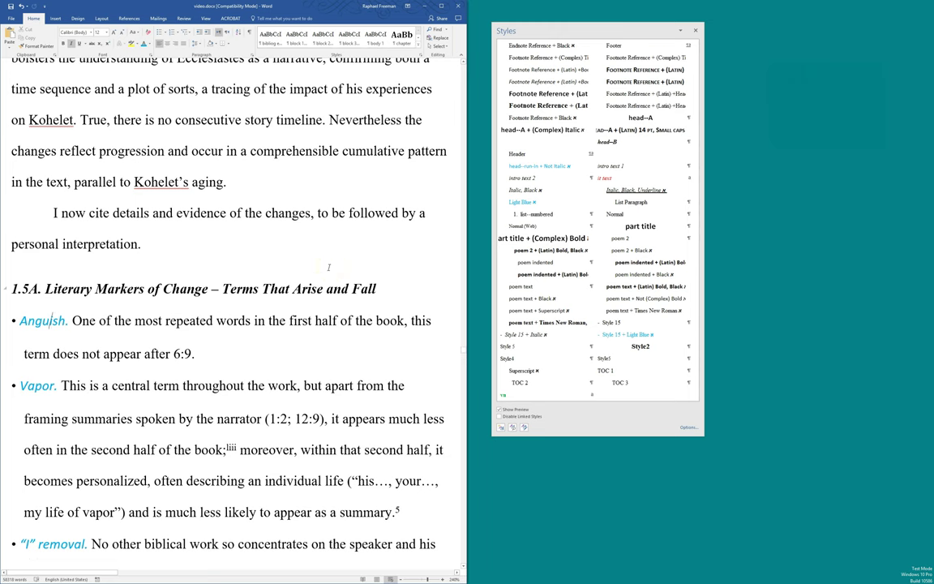
Step: Inspect the styles used on the Anguish paragraph's run-in heading and body text
click(57, 334)
drag(84, 319, 162, 319)
click(190, 320)
click(42, 319)
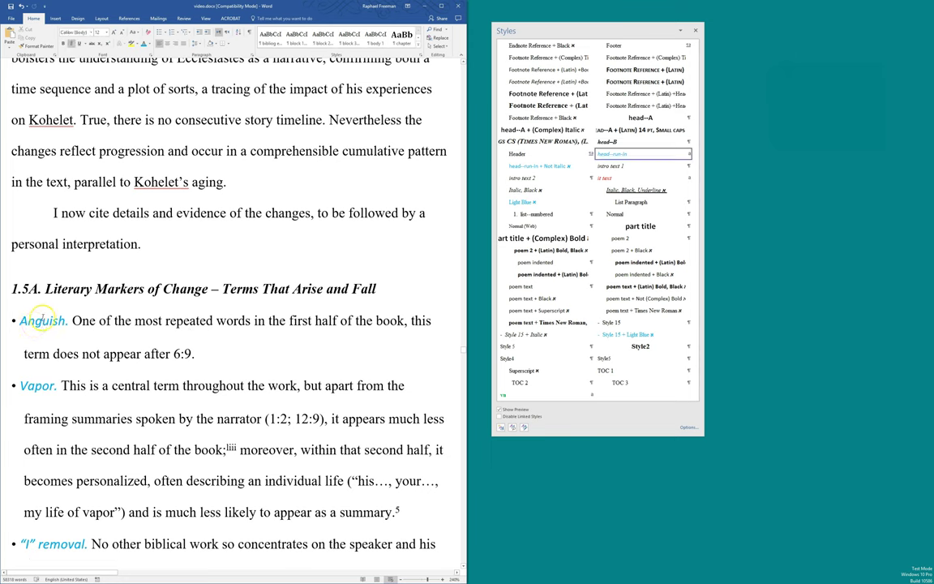
scroll(127, 316, down, 5)
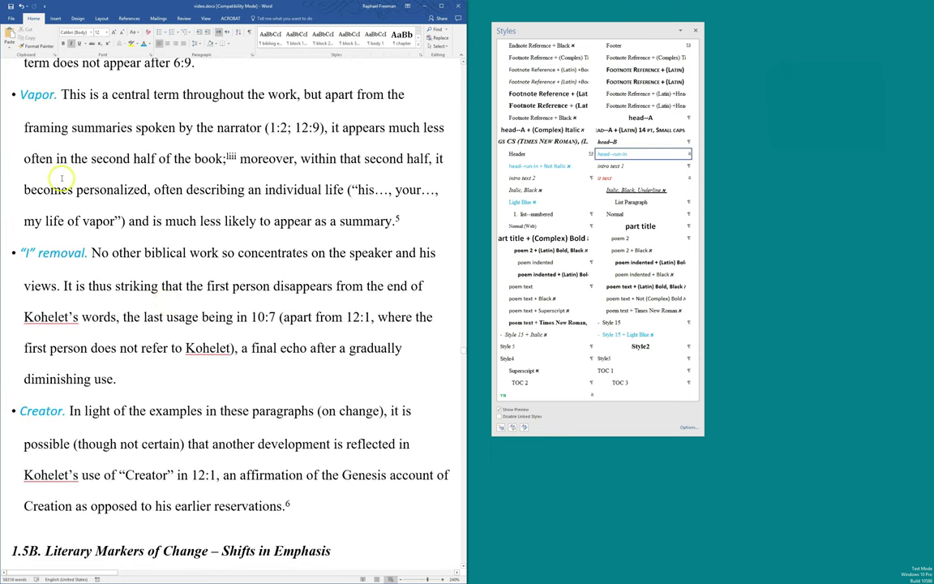
scroll(61, 178, up, 3)
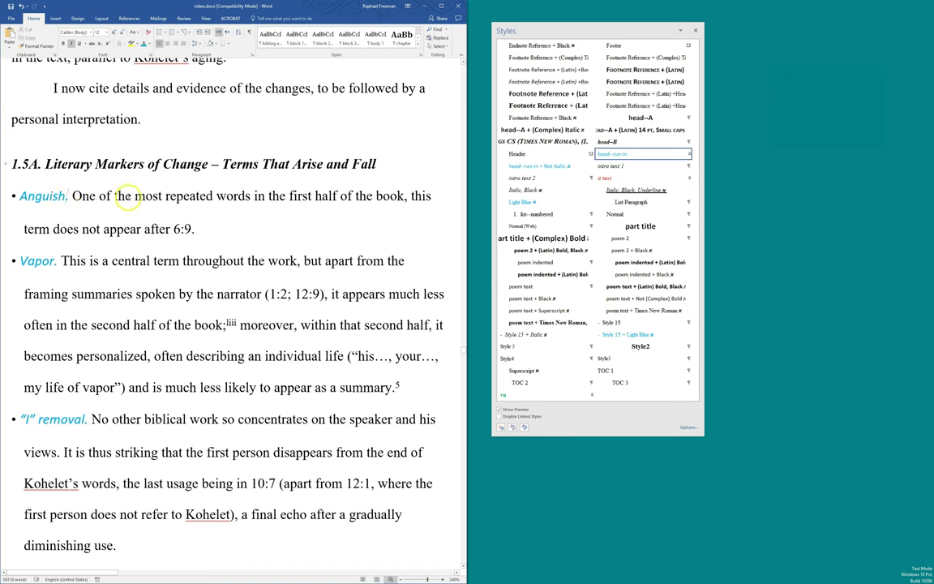
drag(115, 195, 209, 195)
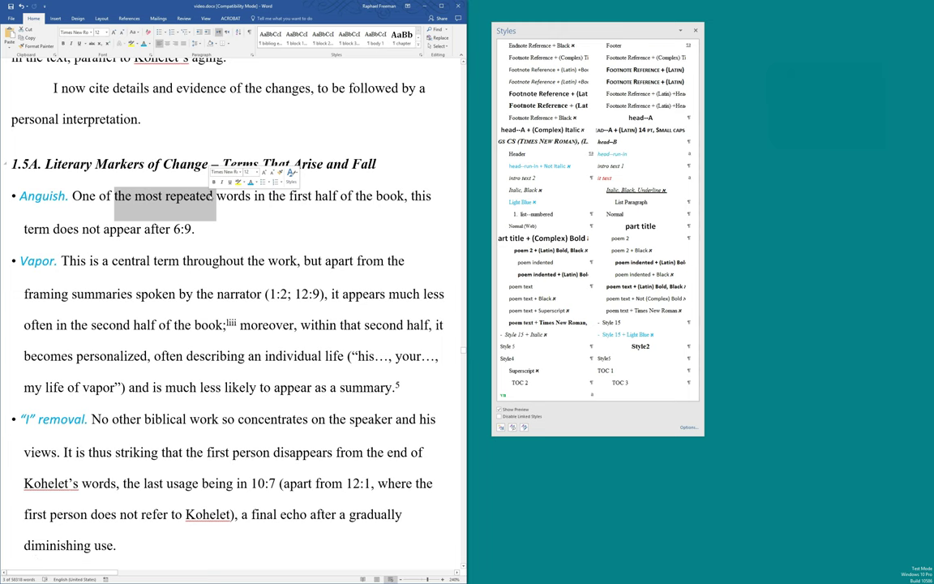
click(183, 287)
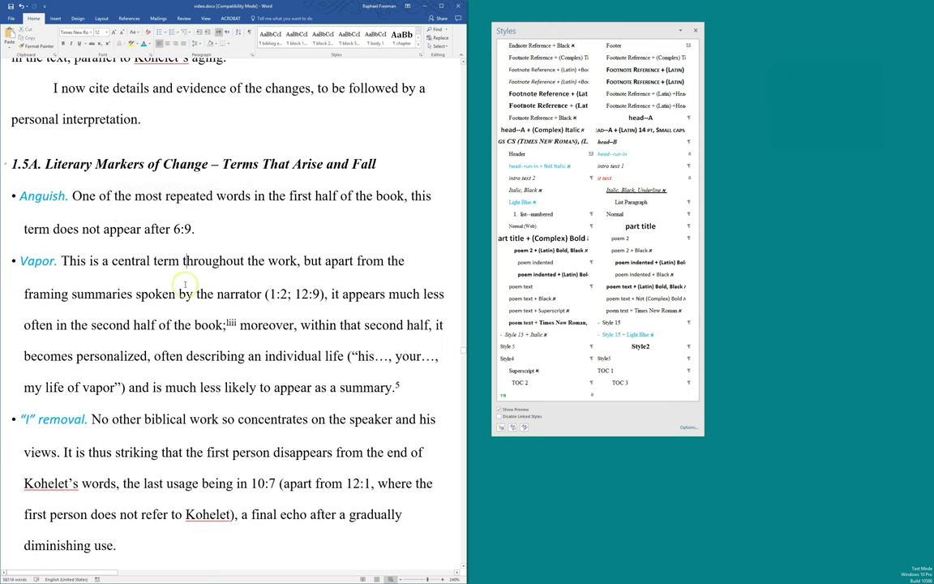
Step: Scroll down through the manuscript to the poem passages
scroll(184, 286, down, 5)
scroll(184, 284, down, 5)
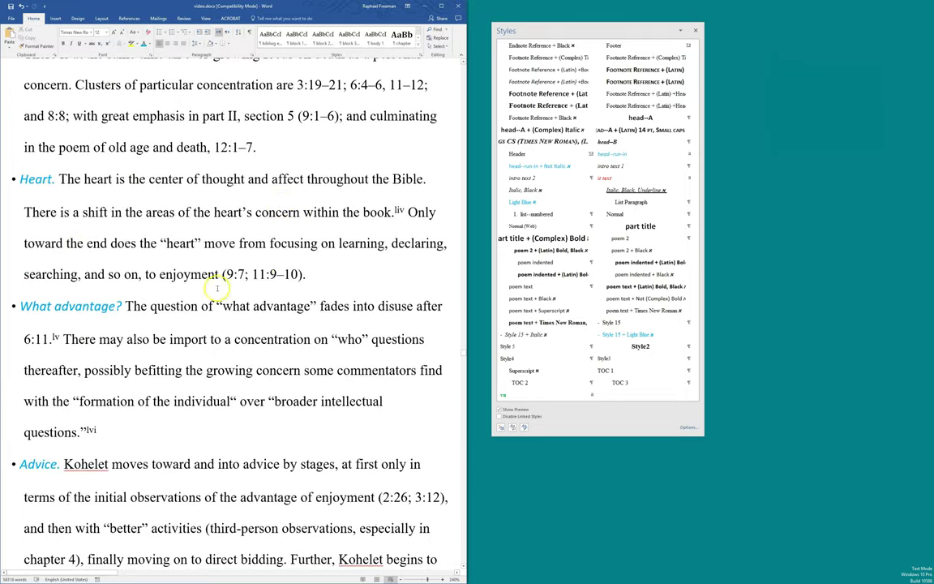
scroll(235, 277, down, 3)
scroll(322, 279, down, 7)
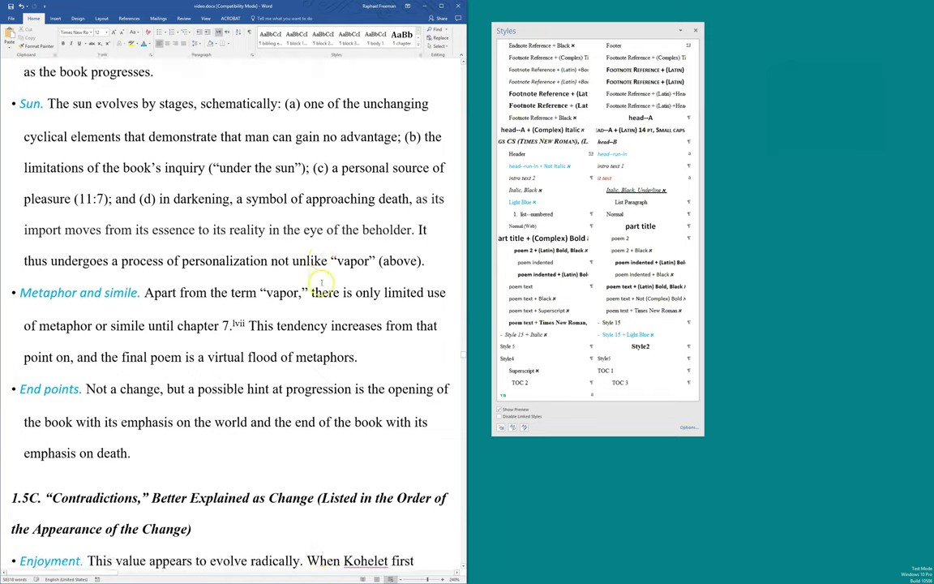
scroll(322, 283, down, 7)
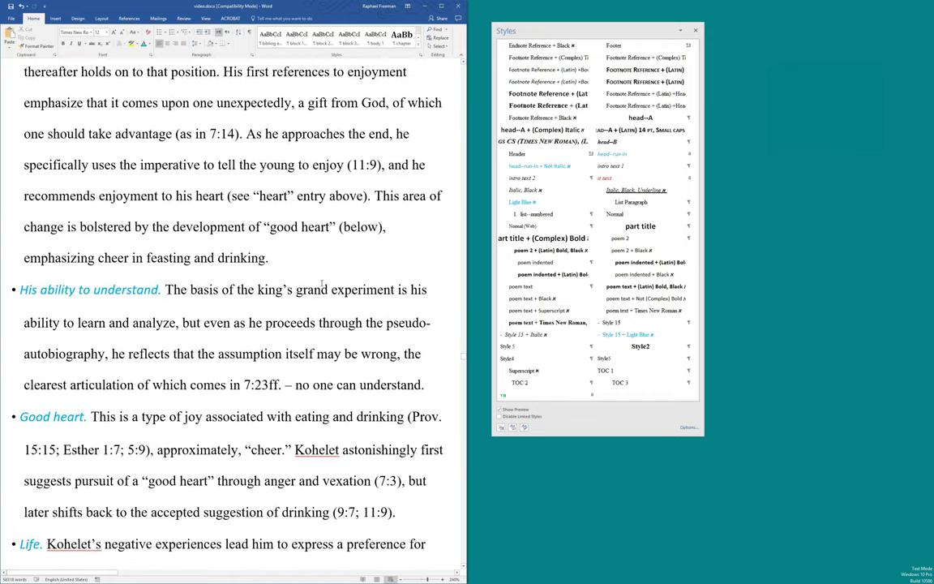
scroll(322, 283, down, 3)
scroll(322, 283, down, 7)
scroll(338, 277, down, 7)
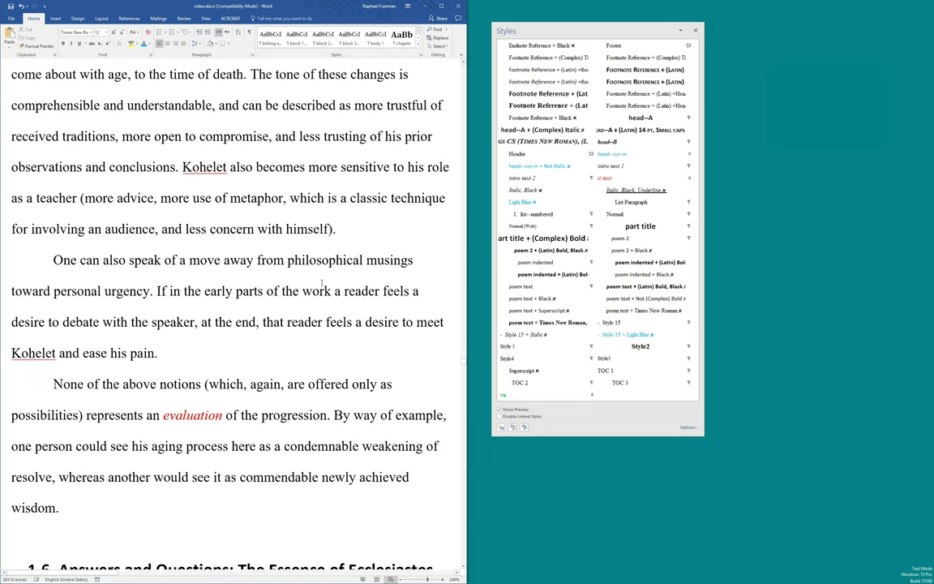
scroll(338, 277, down, 6)
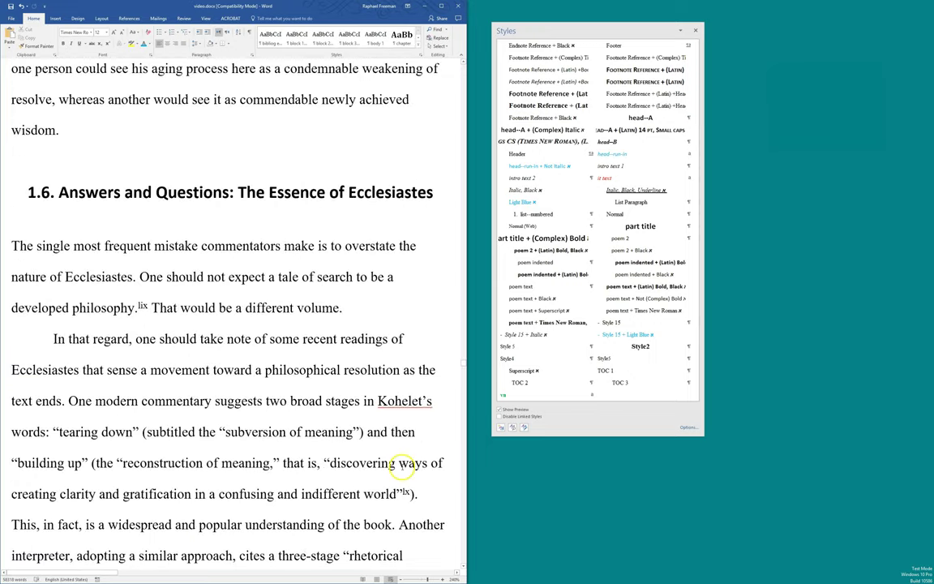
click(407, 492)
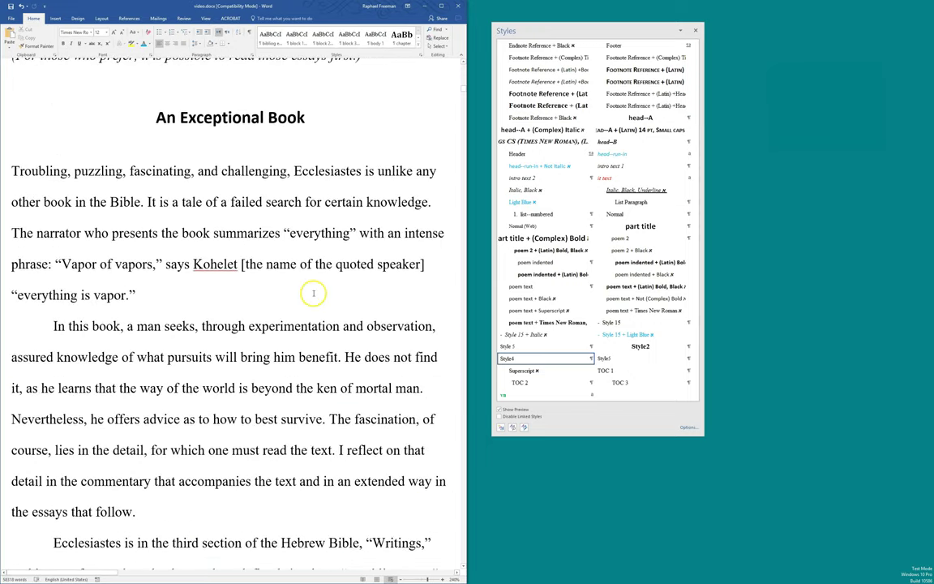
scroll(311, 295, down, 4)
Step: Select all instances of the poem 2 + Black formatting, then clear the selection
mouse_move(547, 30)
mouse_down()
mouse_move(536, 29)
mouse_move(547, 26)
mouse_up()
click(688, 245)
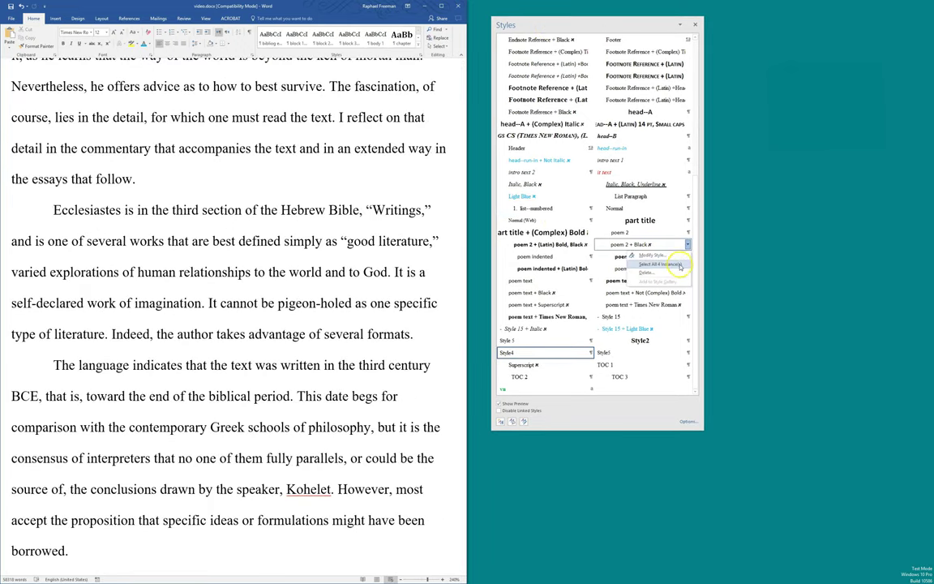
click(677, 265)
scroll(240, 252, down, 3)
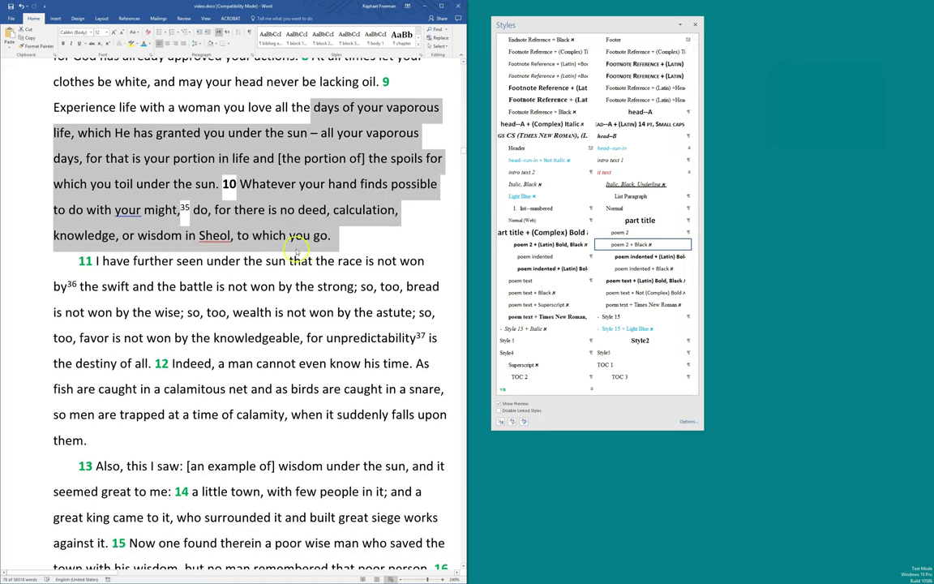
click(229, 183)
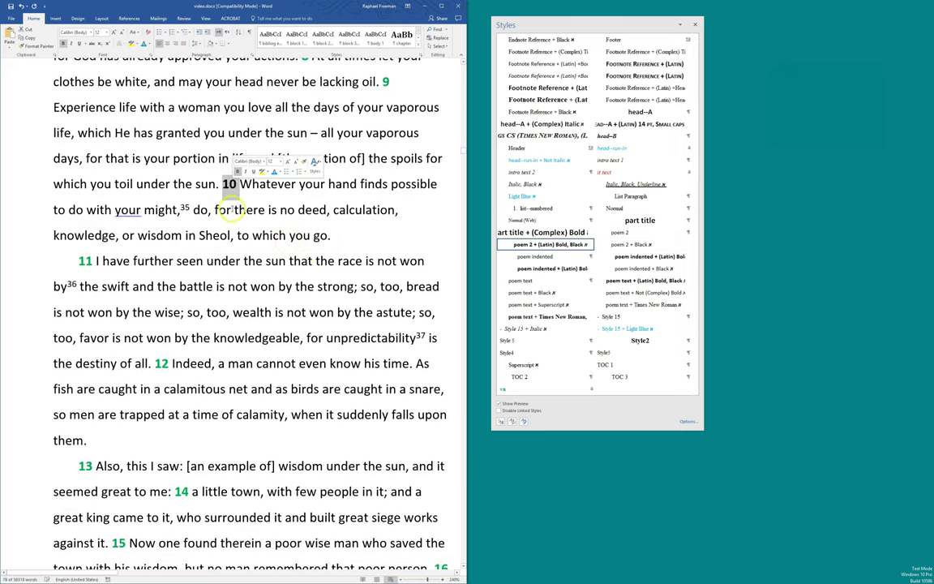
right_click(528, 245)
click(229, 182)
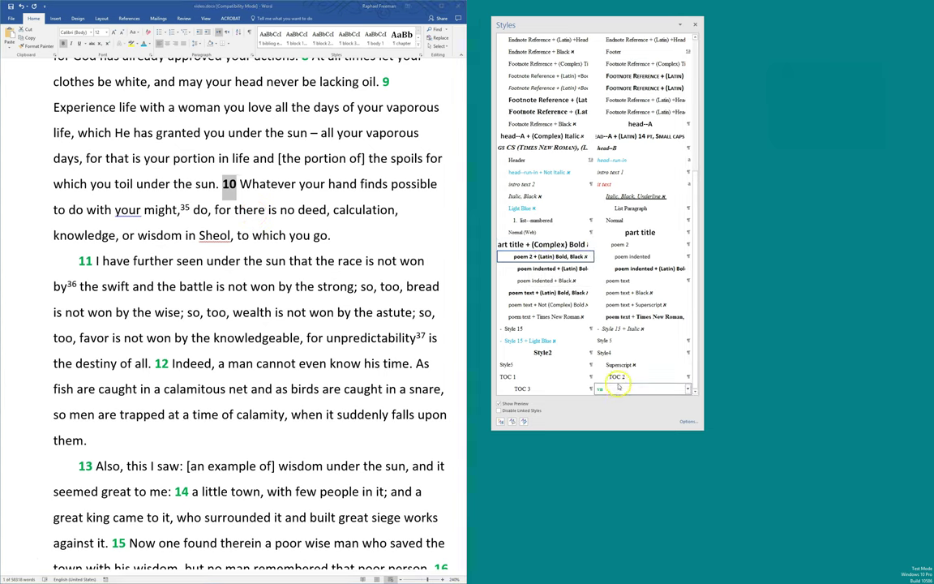
Step: Select every bold verse number formatted as poem indented + (Latin) Bold
scroll(335, 356, down, 4)
scroll(335, 357, down, 4)
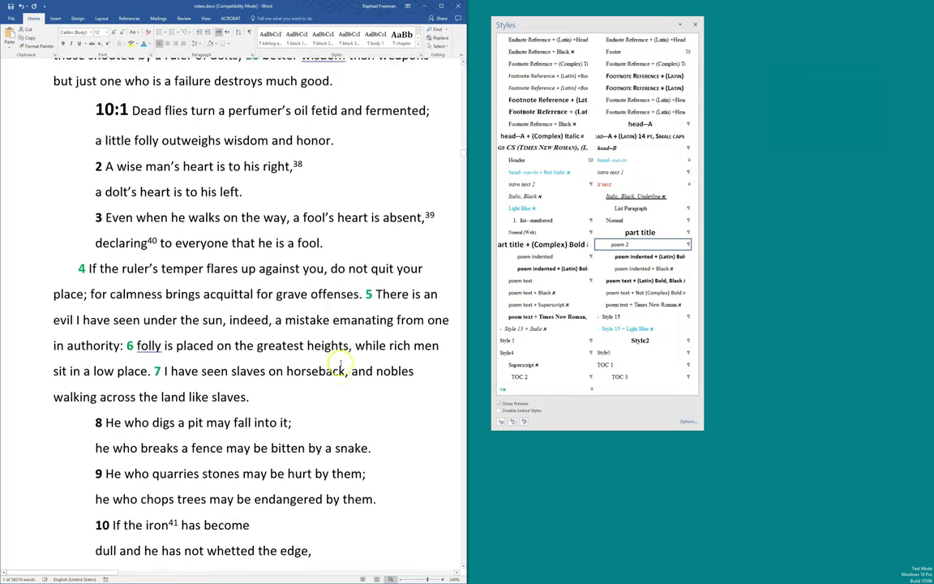
scroll(73, 327, down, 4)
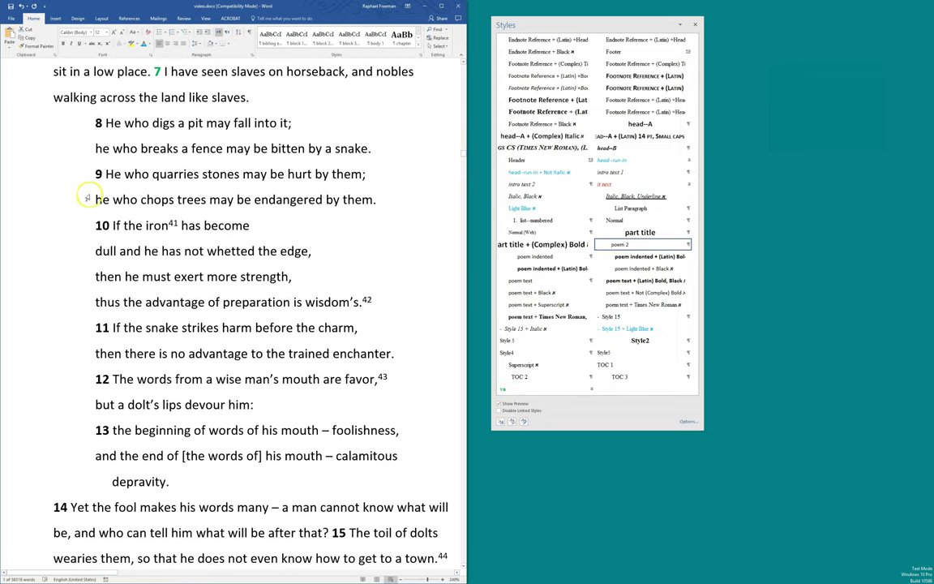
double_click(97, 173)
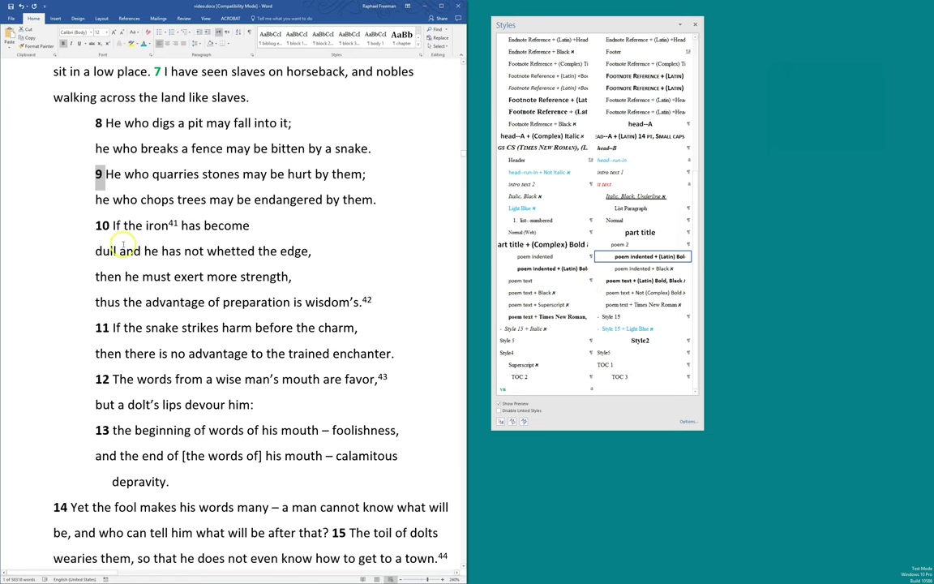
right_click(631, 264)
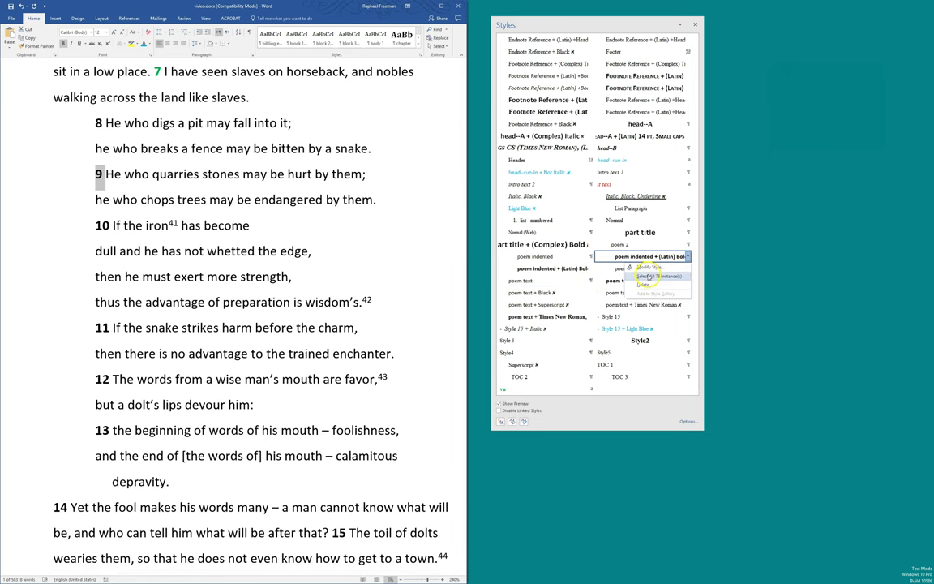
click(641, 293)
scroll(327, 367, down, 15)
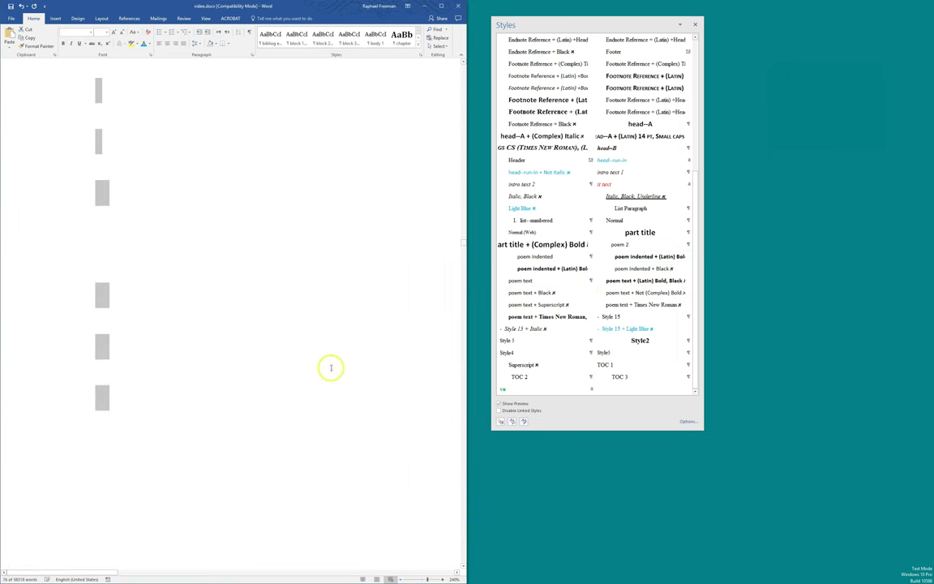
scroll(211, 332, down, 5)
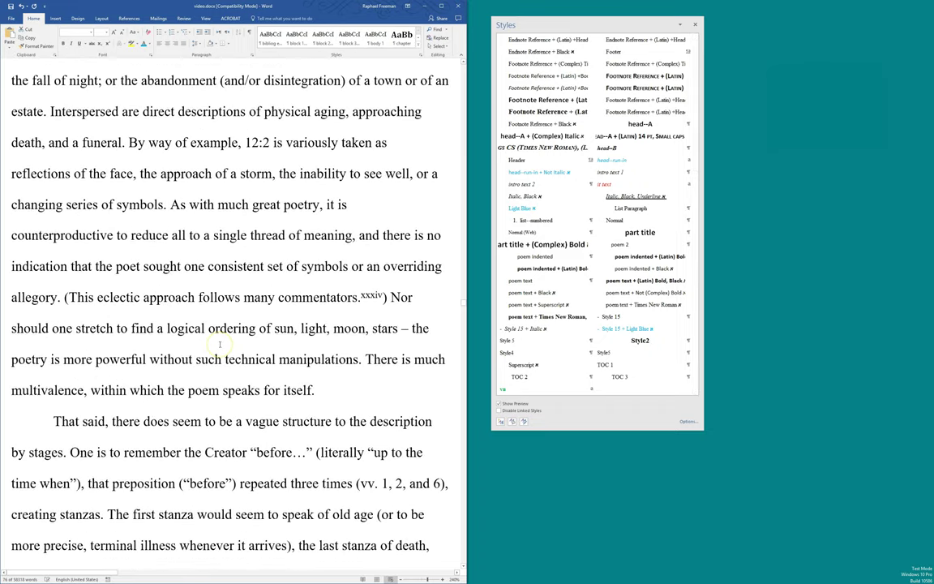
Step: Select 'Akkadian' in the first endnote and show its formatting in Reveal Formatting
key(ctrl+Home)
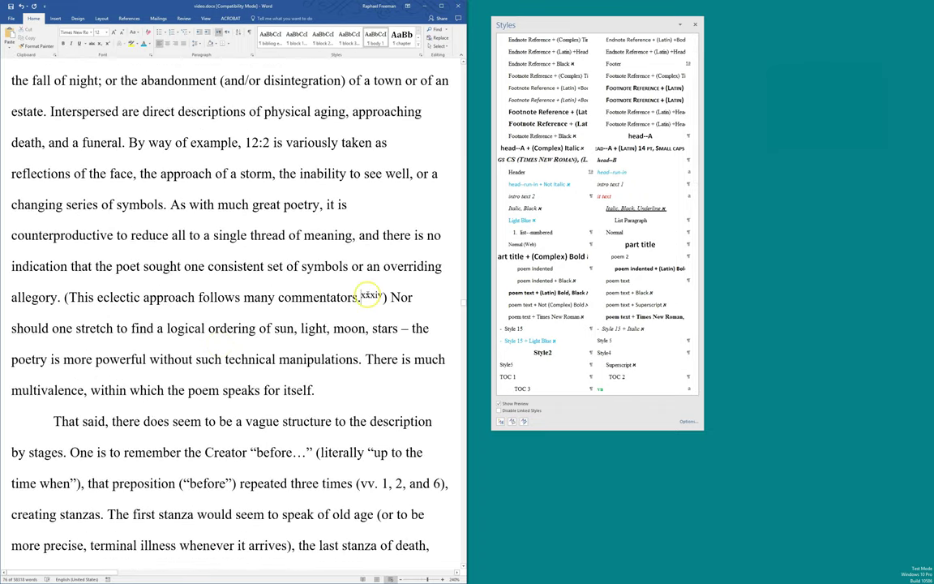
scroll(363, 294, down, 2)
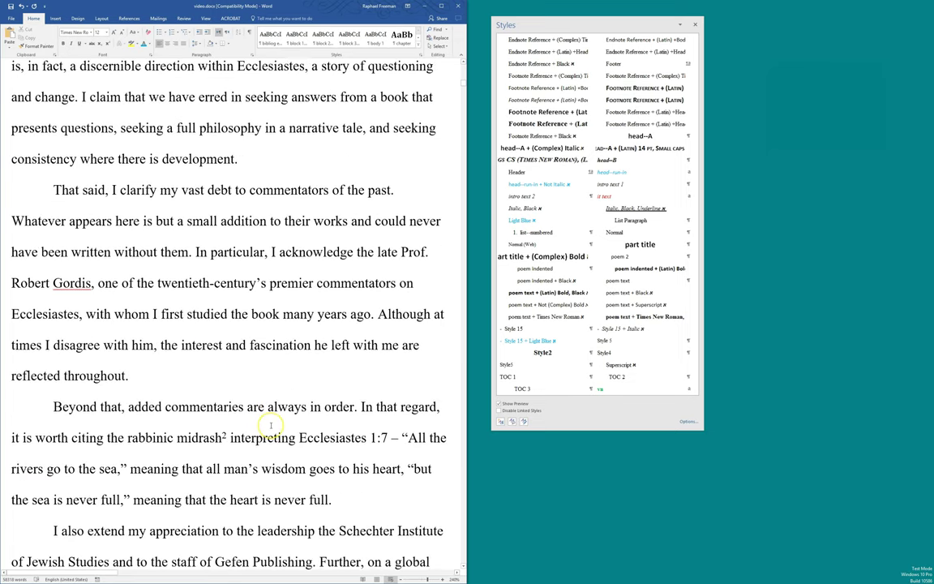
key(ctrl+End)
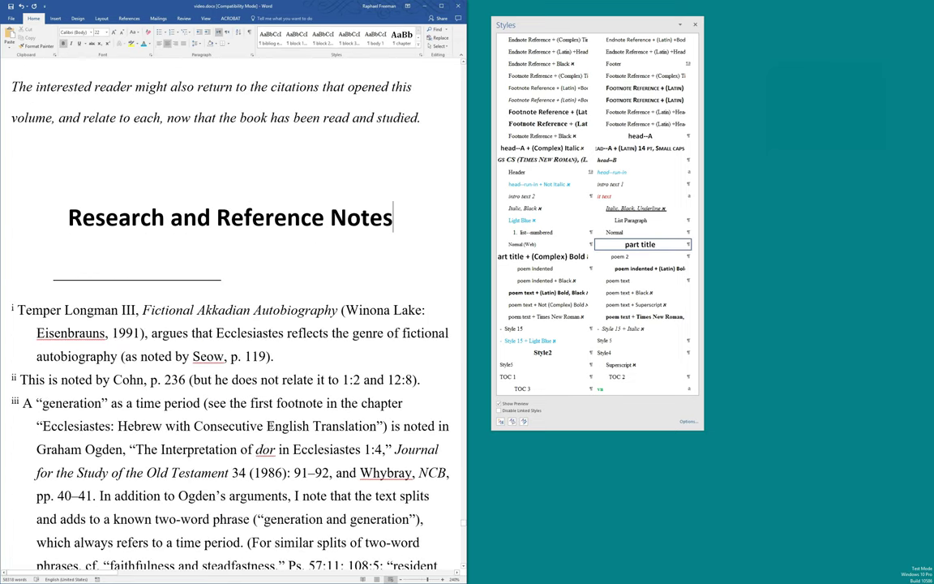
click(230, 309)
double_click(220, 309)
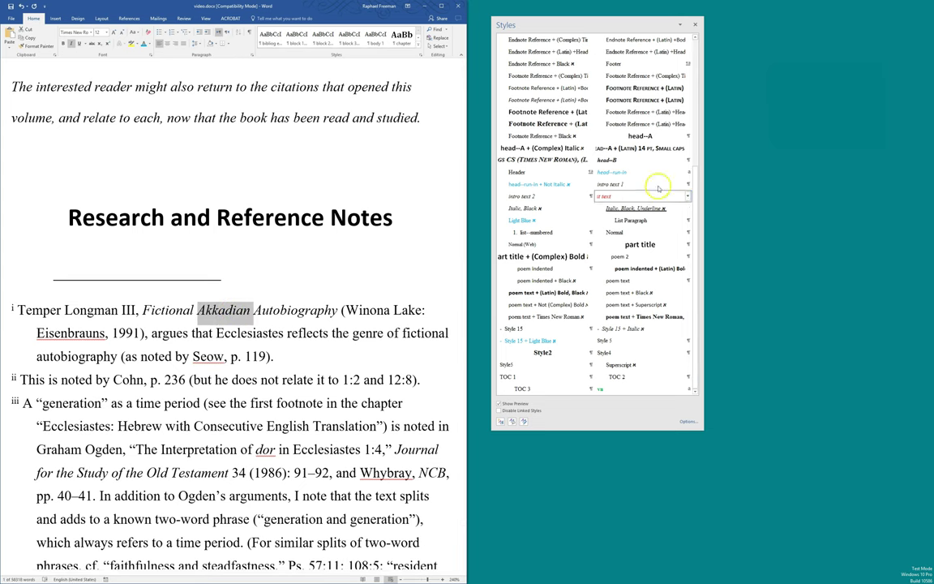
drag(693, 183, 682, 206)
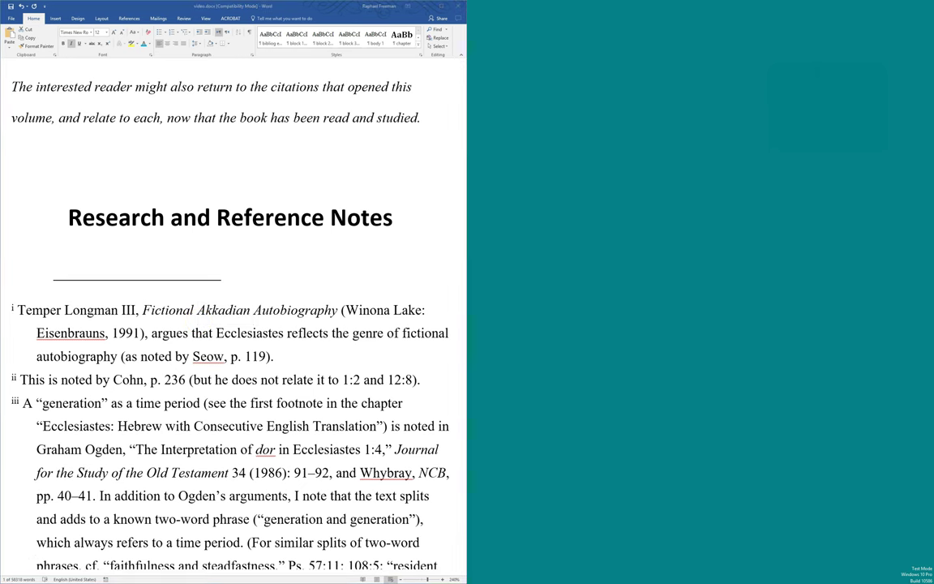
click(243, 357)
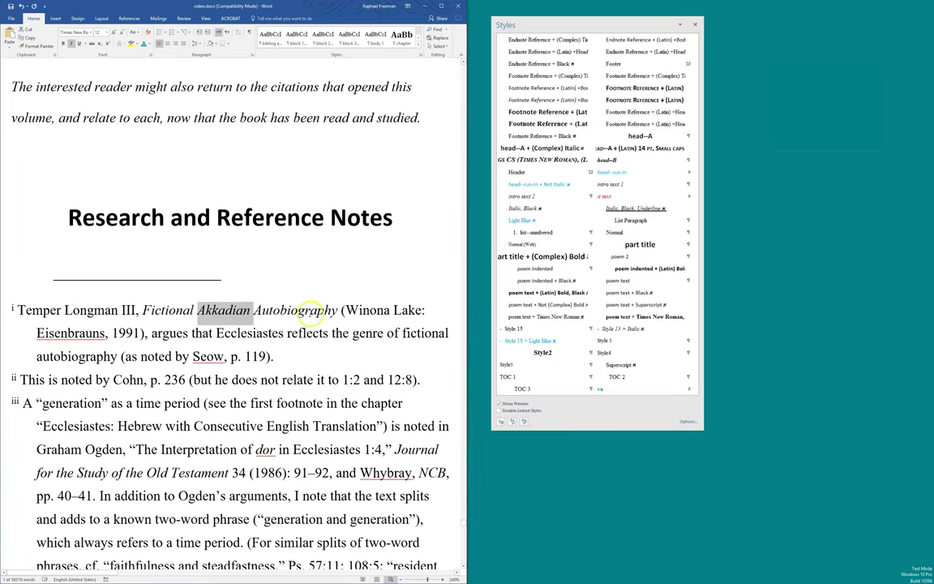
key(shift+F1)
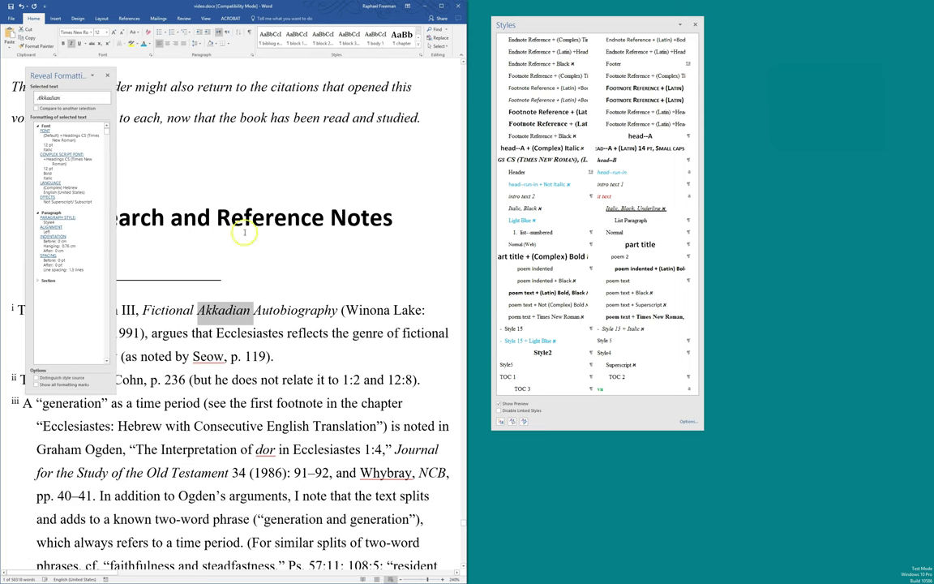
Step: Arrange the panels and select all text sharing Akkadian's italic-title formatting
drag(54, 76, 509, 75)
drag(584, 25, 677, 33)
drag(527, 74, 523, 55)
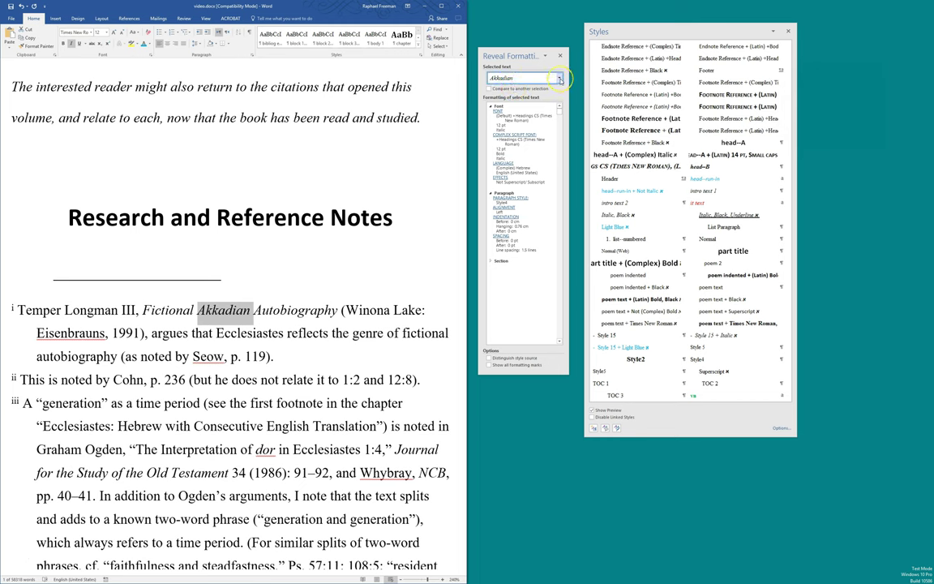
click(560, 78)
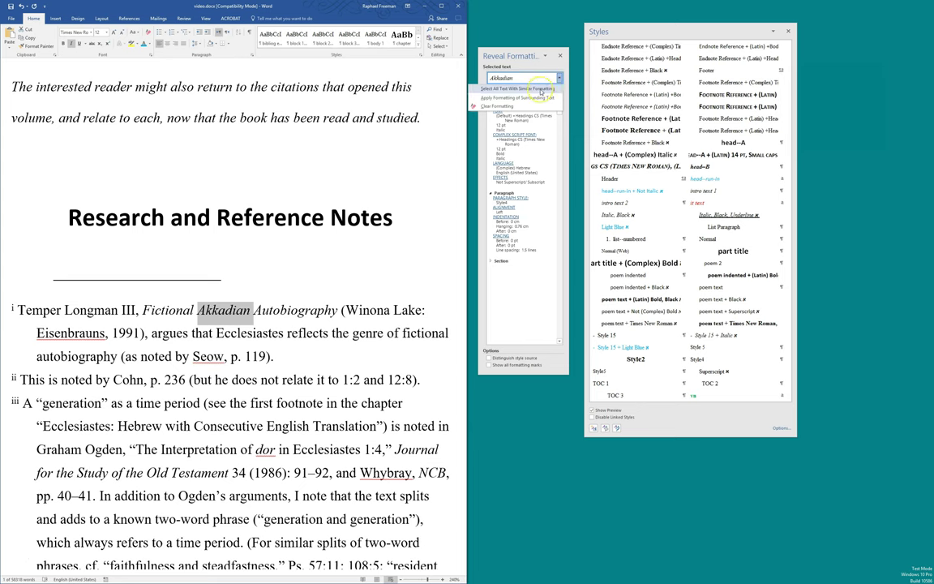
click(541, 89)
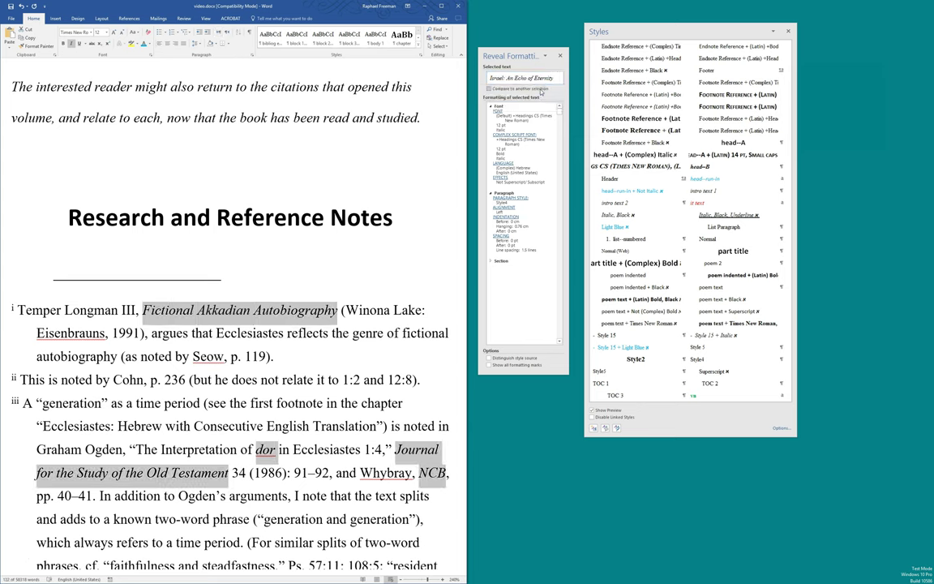
Step: Select all text formatted like the abbreviation OTG in the notes
scroll(265, 354, down, 3)
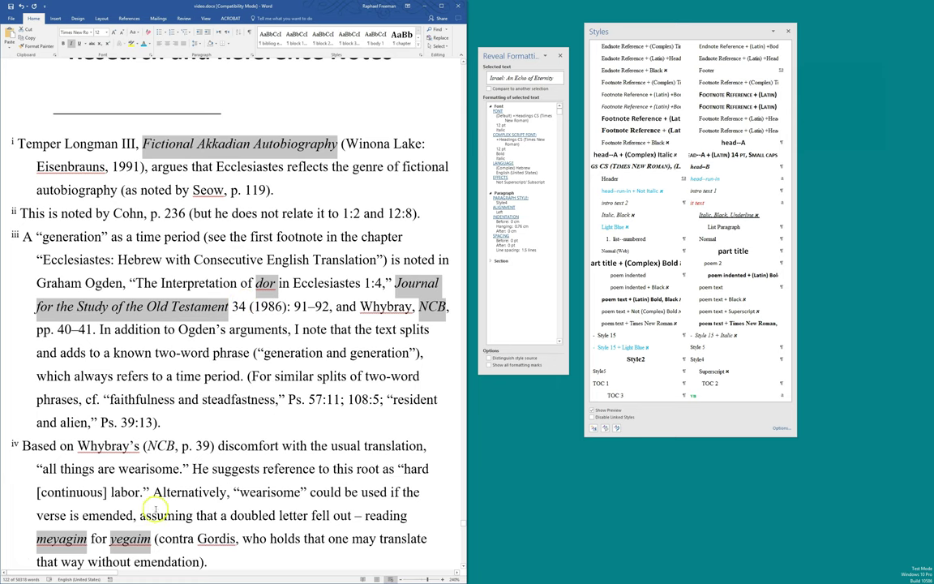
scroll(293, 423, down, 5)
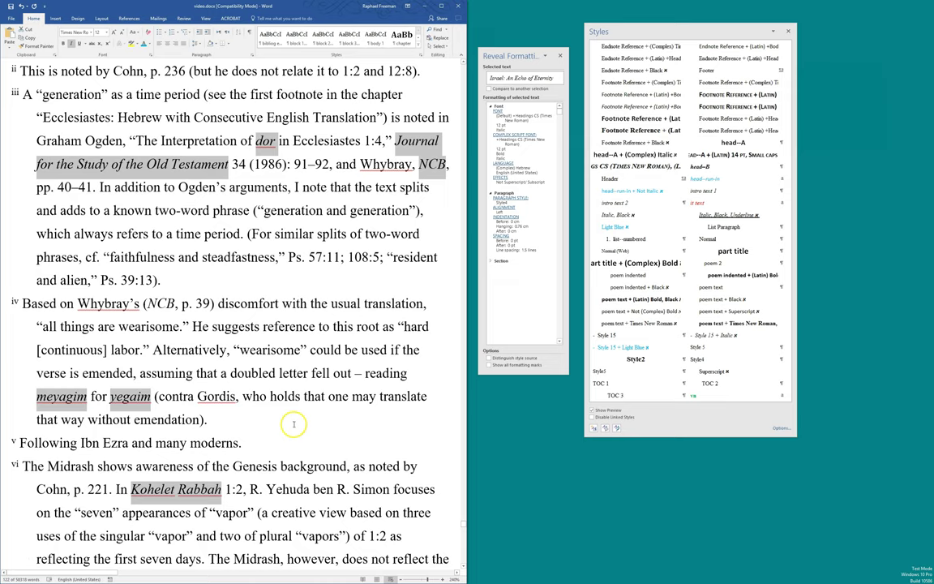
scroll(283, 394, down, 5)
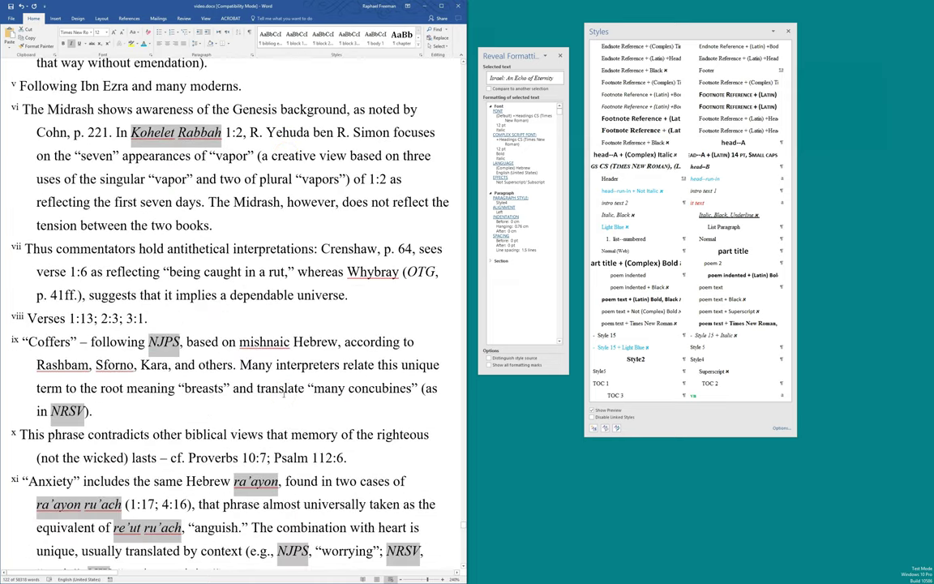
scroll(283, 393, down, 7)
scroll(283, 393, up, 6)
scroll(260, 355, up, 15)
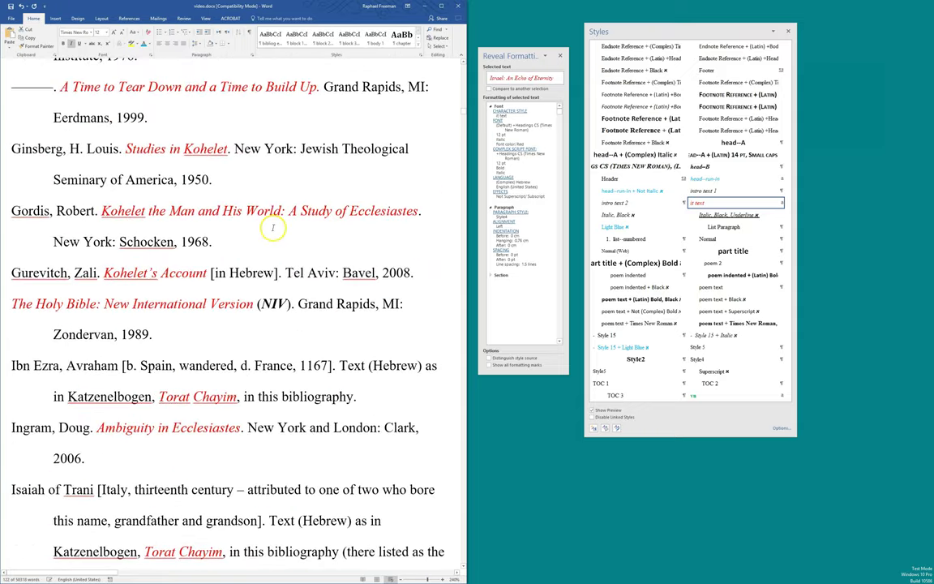
scroll(272, 228, up, 20)
scroll(273, 228, down, 3)
drag(463, 109, 462, 567)
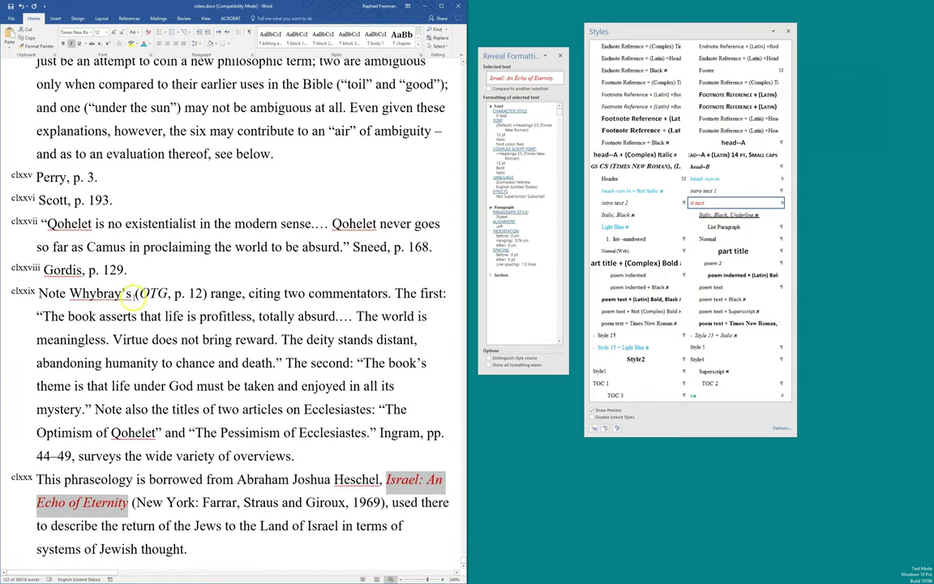
double_click(153, 292)
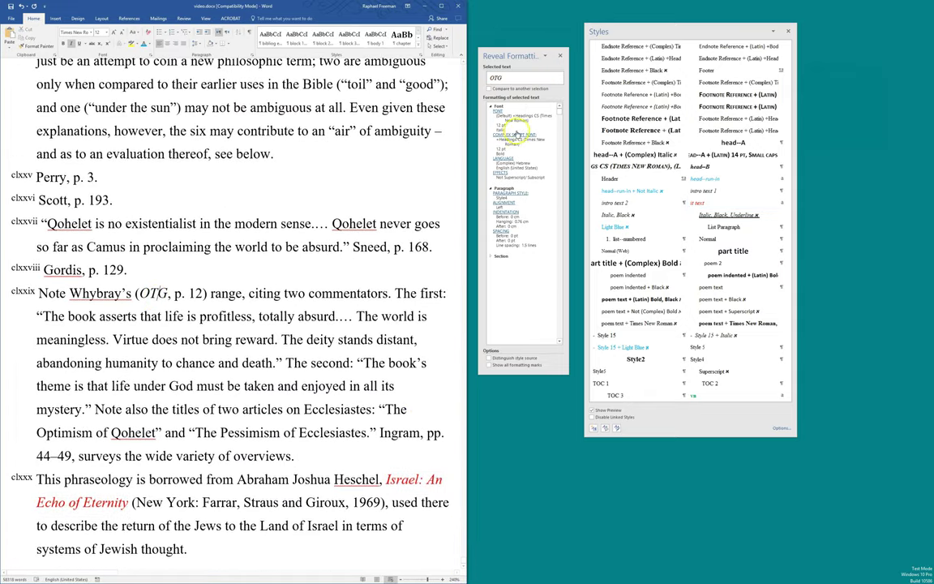
click(558, 79)
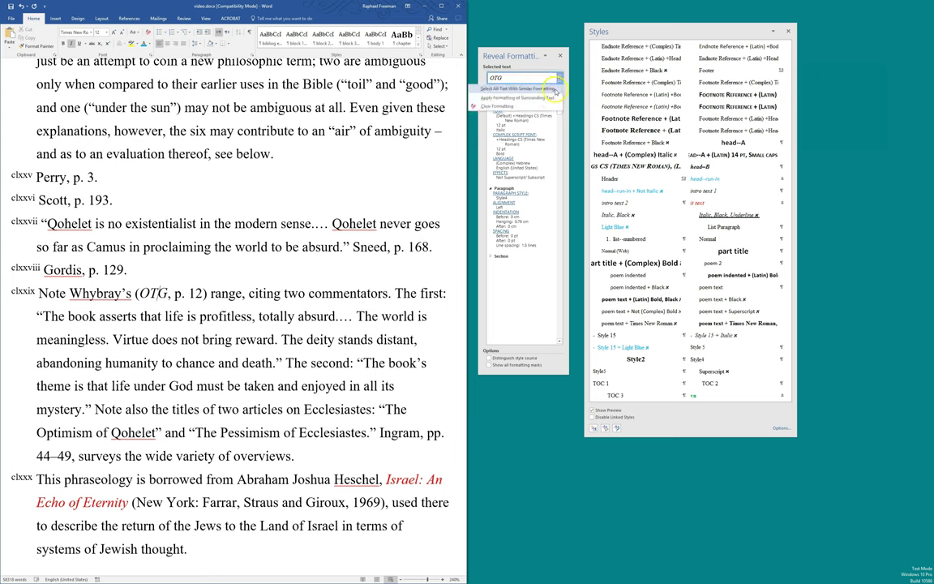
click(555, 90)
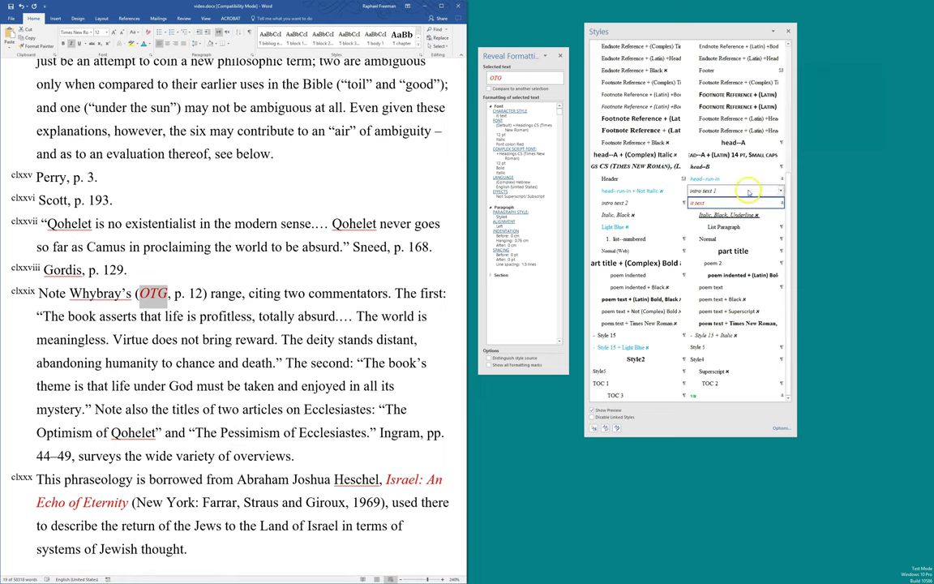
Step: Scroll back up through the selected notes and reposition the style list window
scroll(328, 280, up, 10)
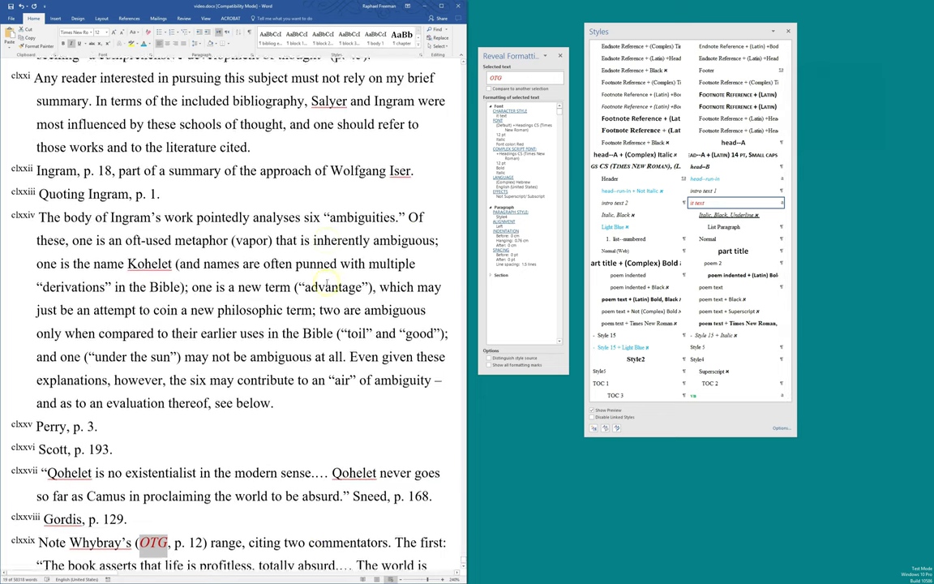
scroll(328, 282, up, 10)
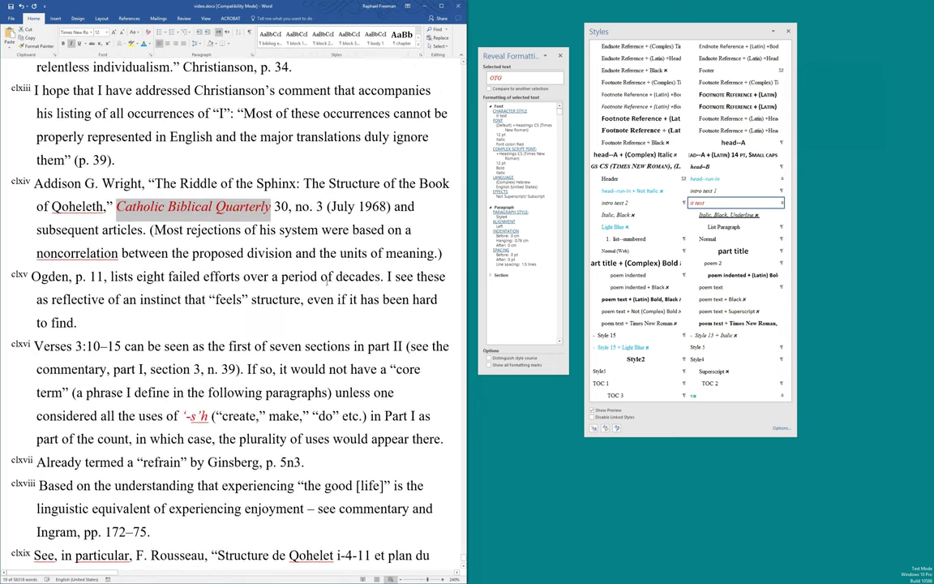
scroll(328, 282, up, 5)
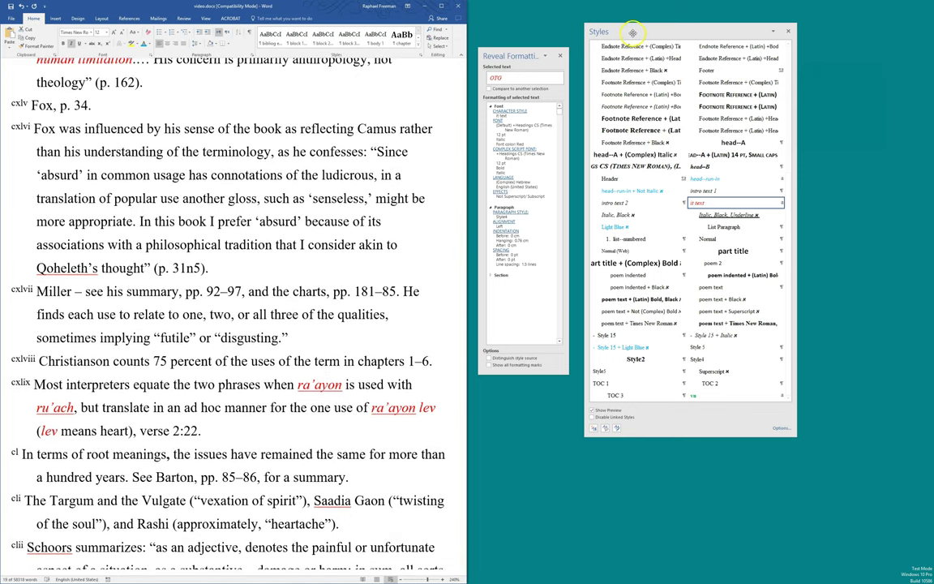
drag(631, 32, 622, 35)
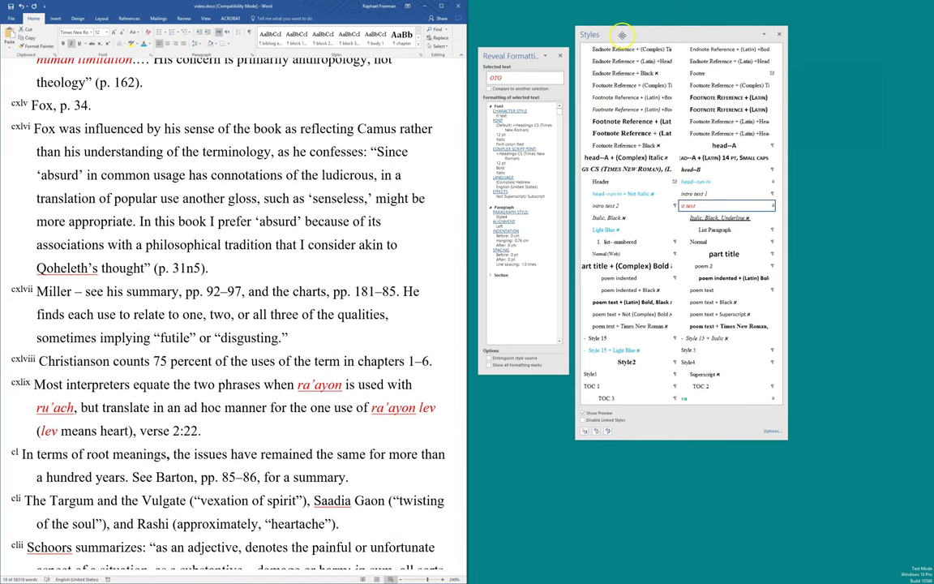
mouse_move(577, 35)
mouse_down()
mouse_move(563, 35)
mouse_move(579, 35)
mouse_up()
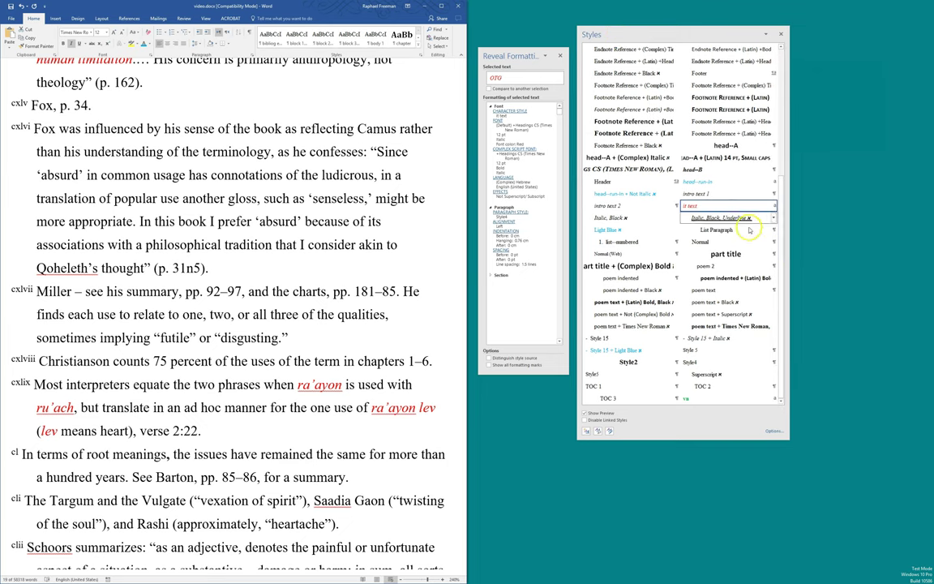
scroll(647, 127, up, 4)
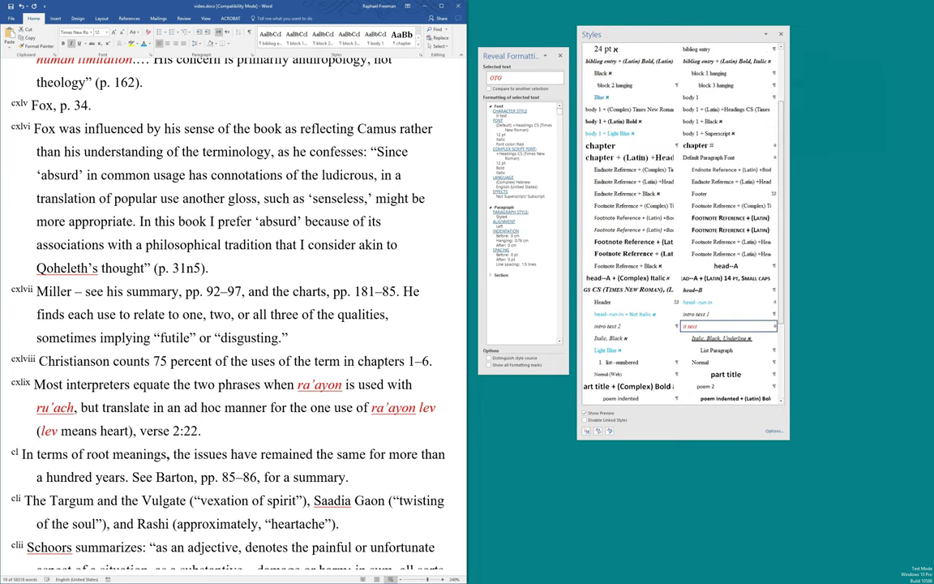
scroll(238, 365, up, 5)
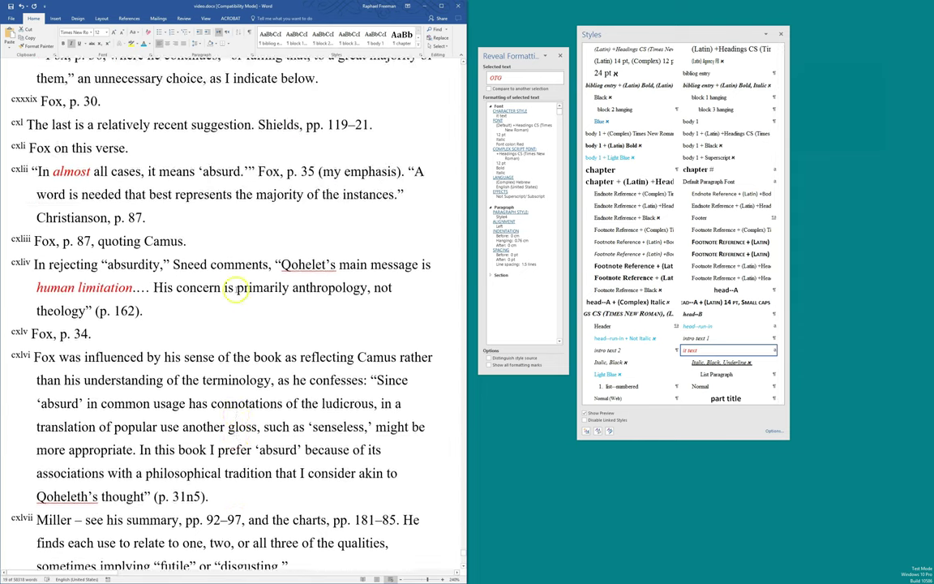
scroll(238, 365, up, 8)
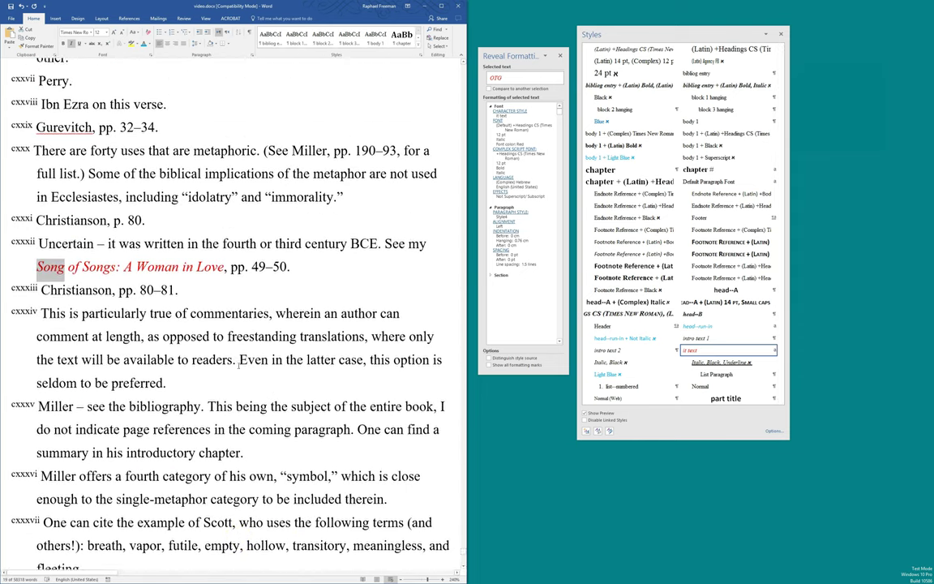
scroll(239, 365, up, 3)
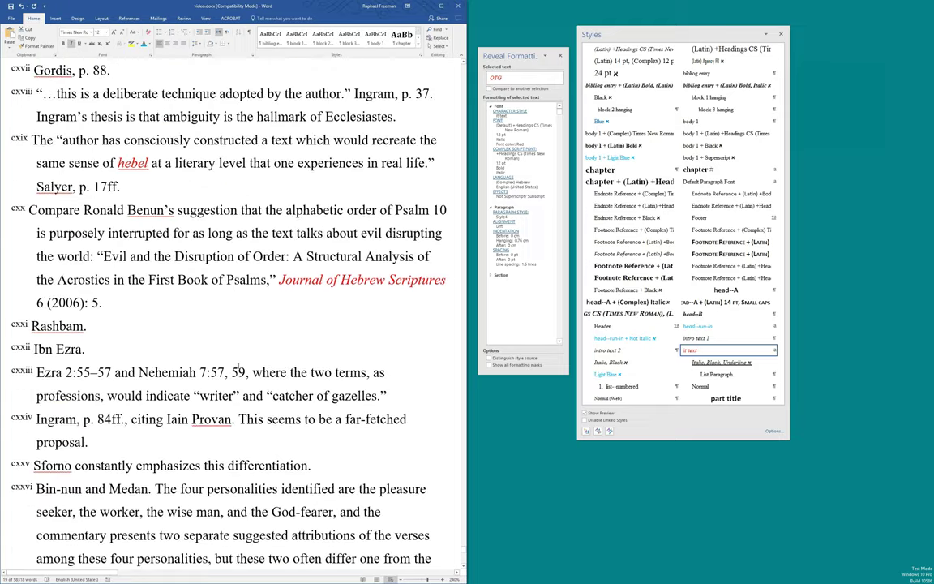
scroll(238, 367, up, 2)
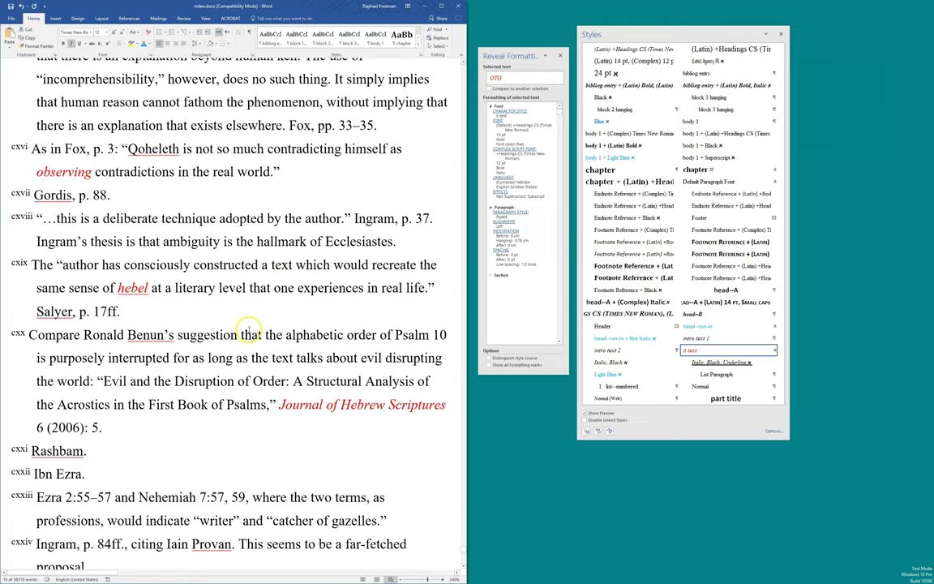
scroll(250, 332, up, 3)
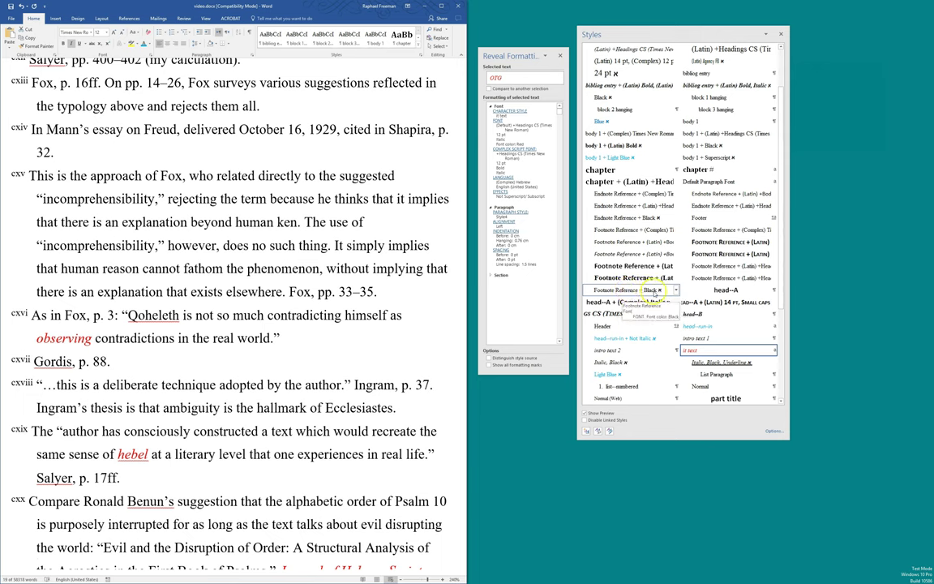
scroll(253, 288, up, 9)
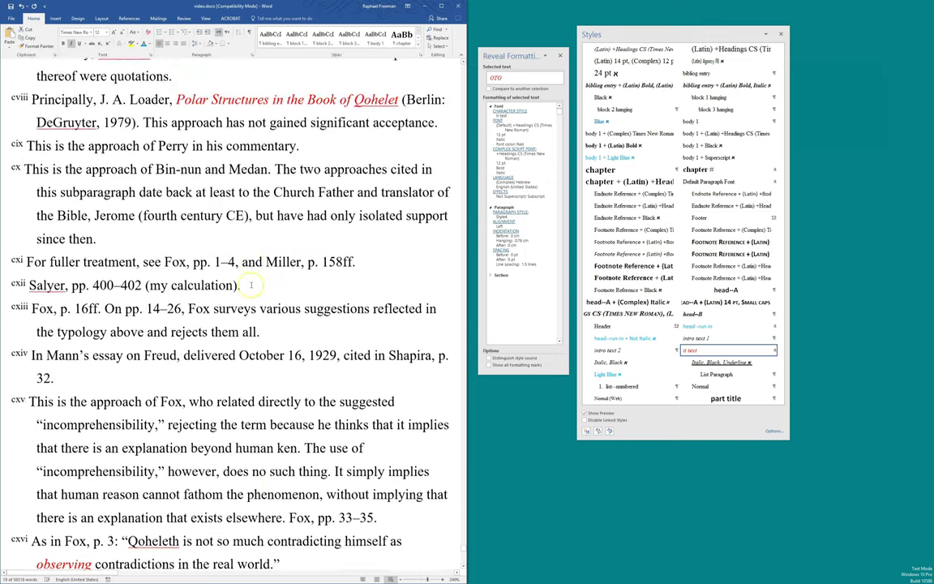
scroll(251, 283, up, 8)
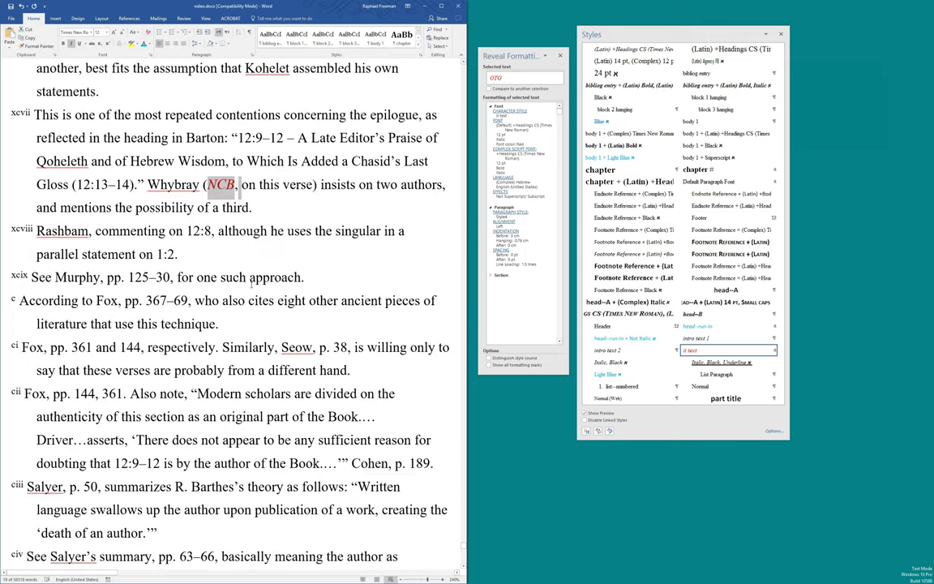
scroll(267, 276, up, 4)
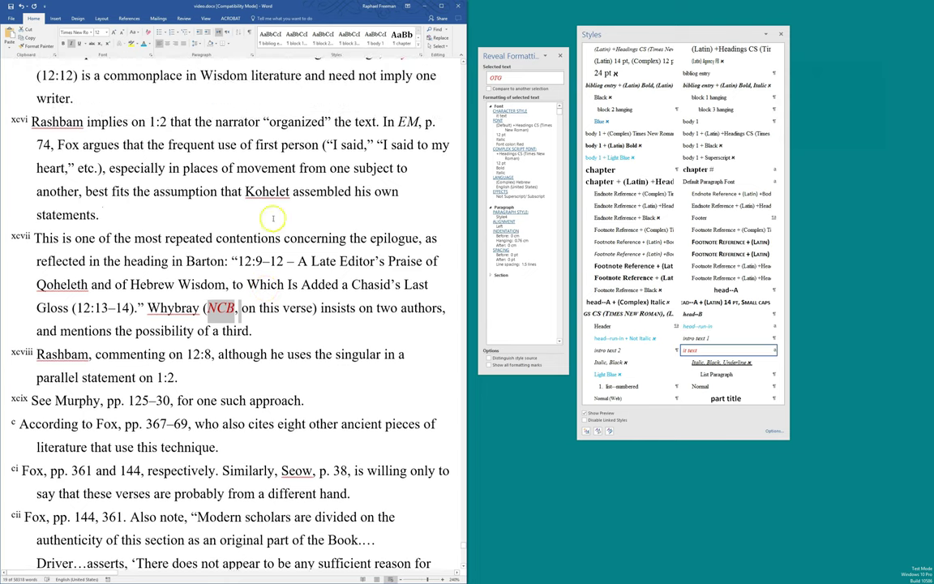
click(272, 323)
scroll(340, 244, up, 3)
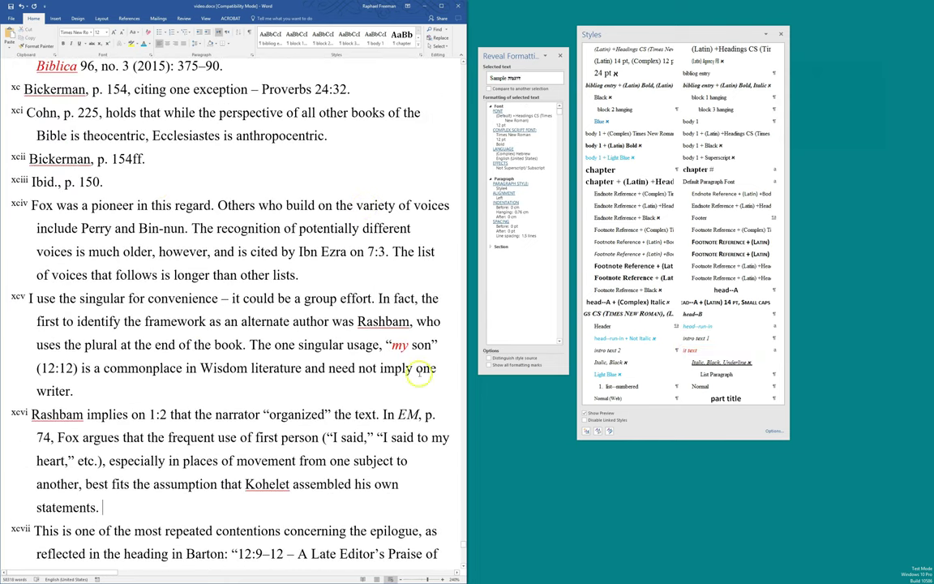
click(407, 415)
click(559, 78)
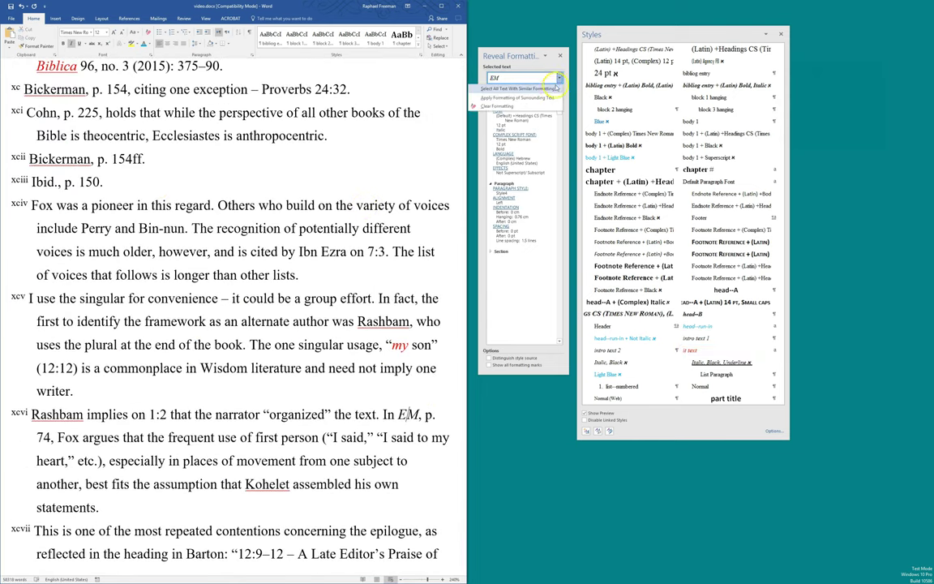
click(552, 91)
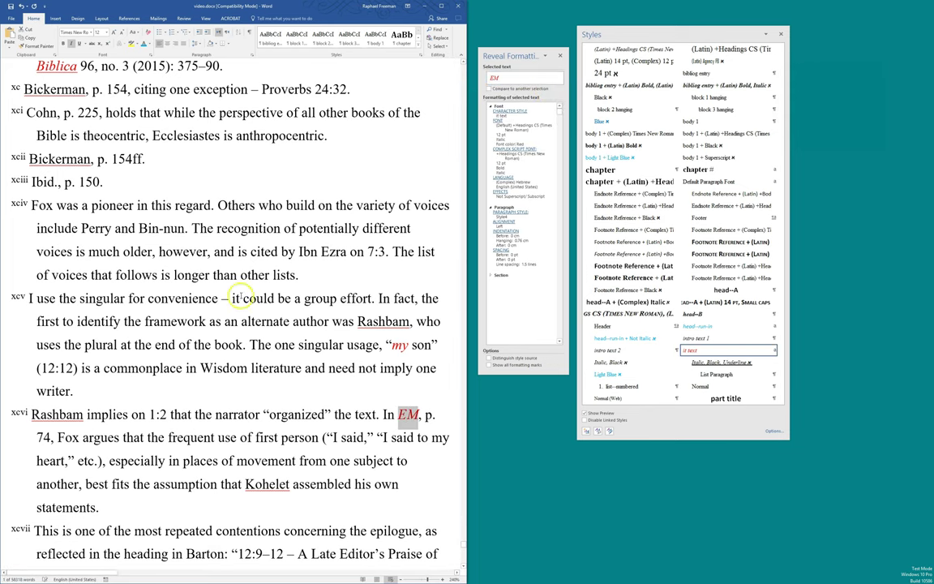
scroll(243, 296, up, 10)
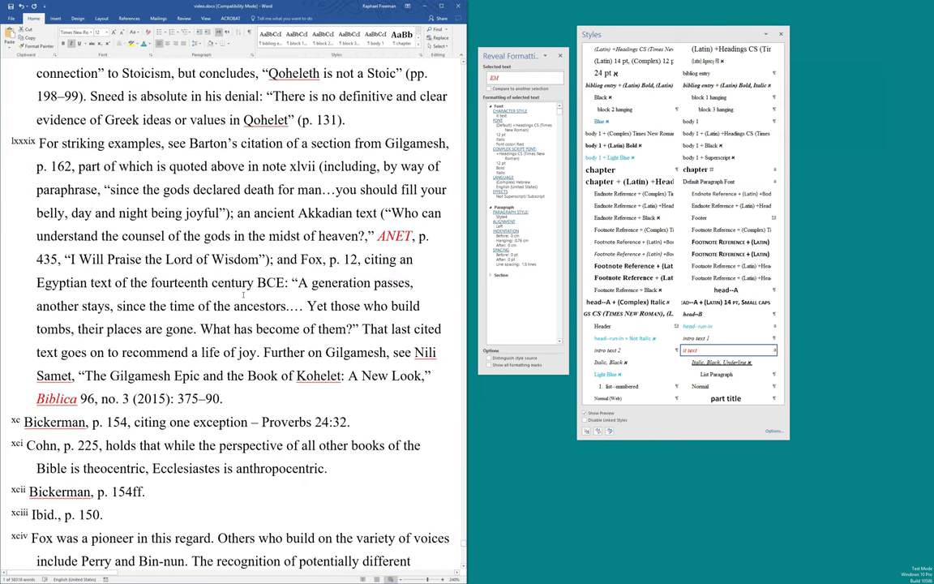
scroll(243, 295, up, 13)
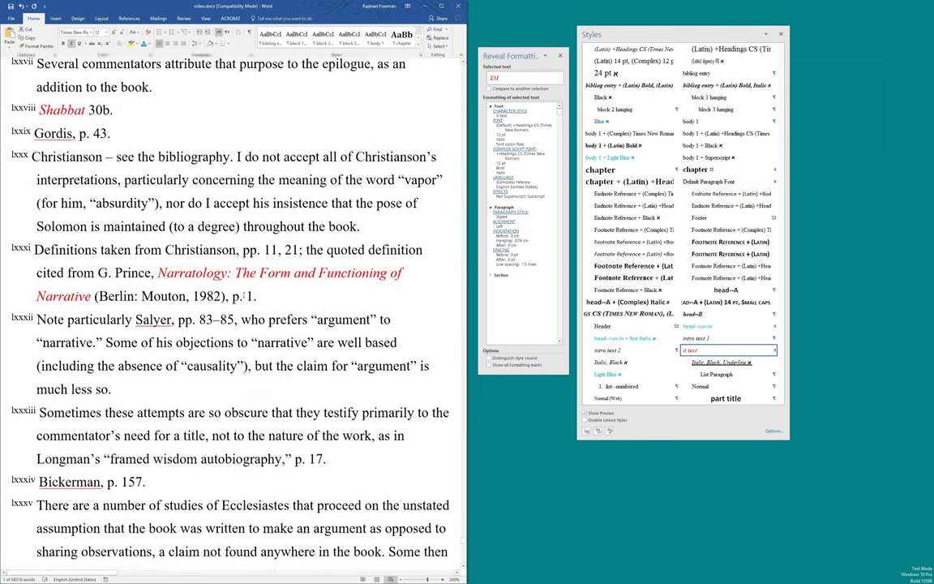
scroll(244, 292, up, 2)
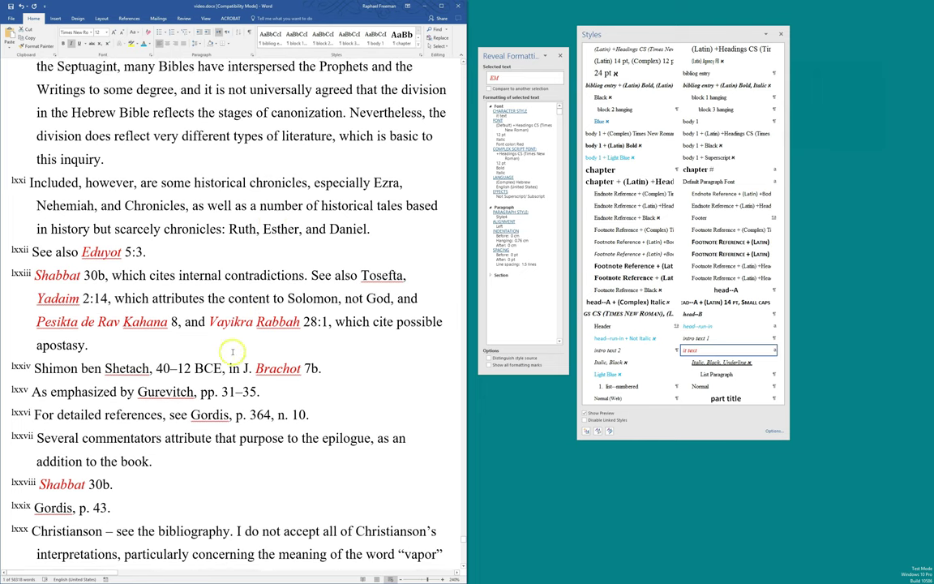
scroll(232, 351, up, 4)
scroll(220, 354, up, 5)
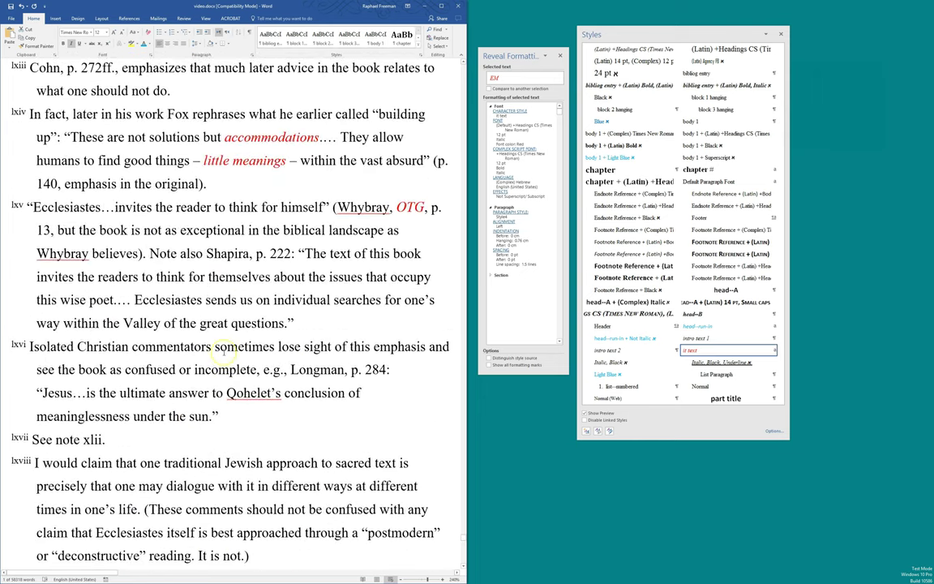
scroll(224, 353, up, 9)
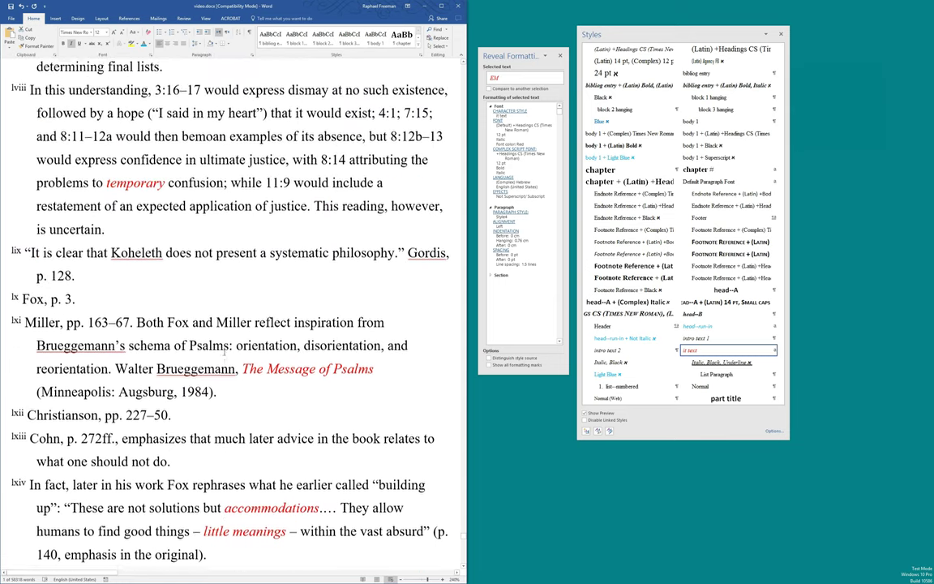
scroll(224, 352, up, 10)
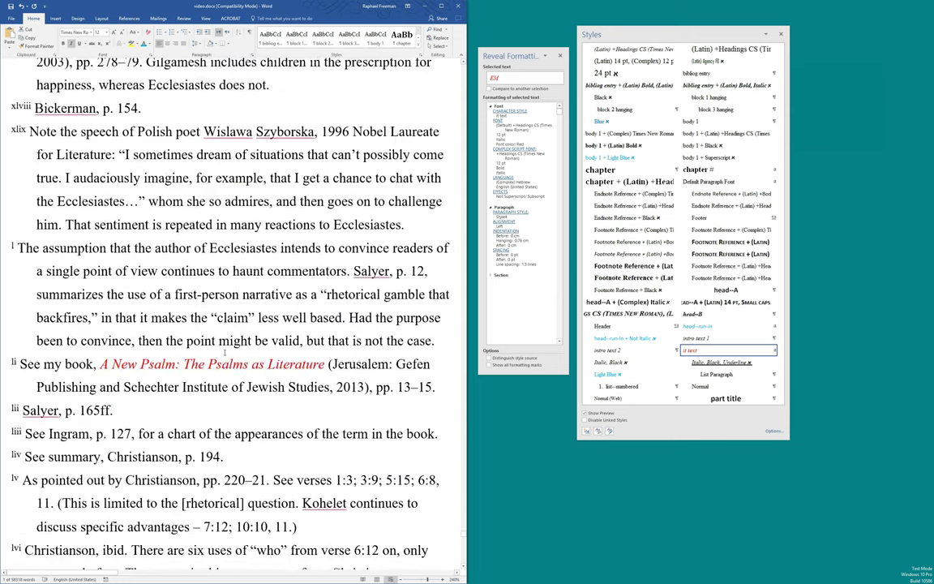
scroll(223, 353, up, 10)
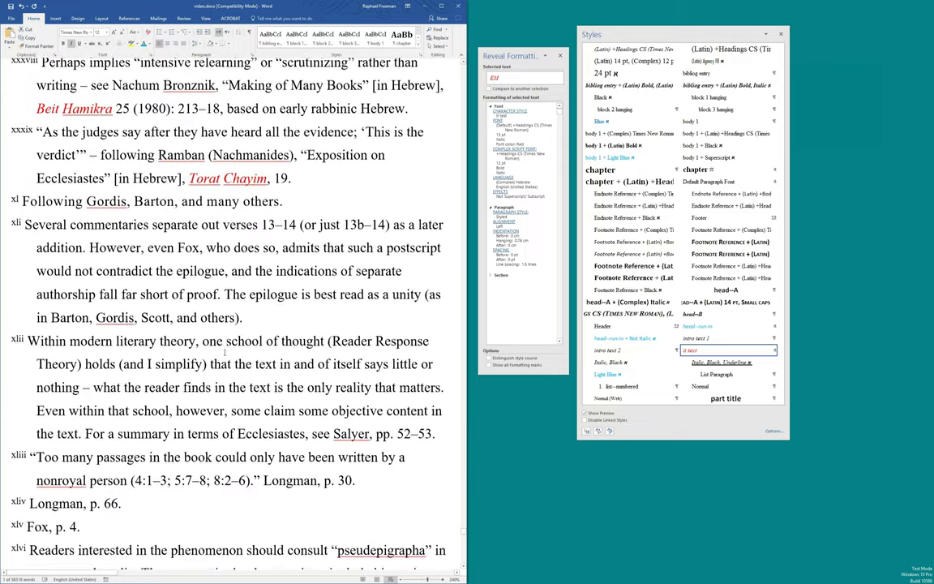
scroll(329, 320, up, 4)
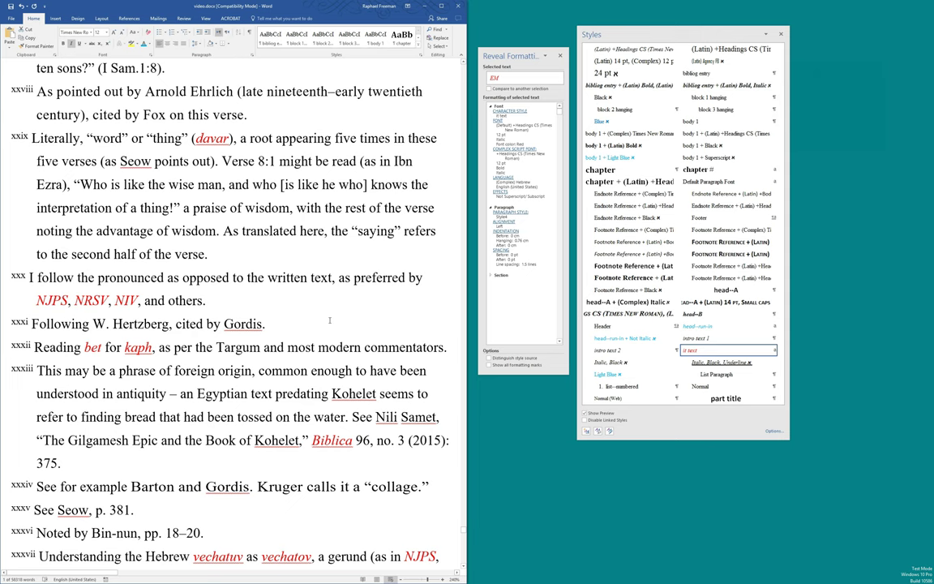
click(234, 186)
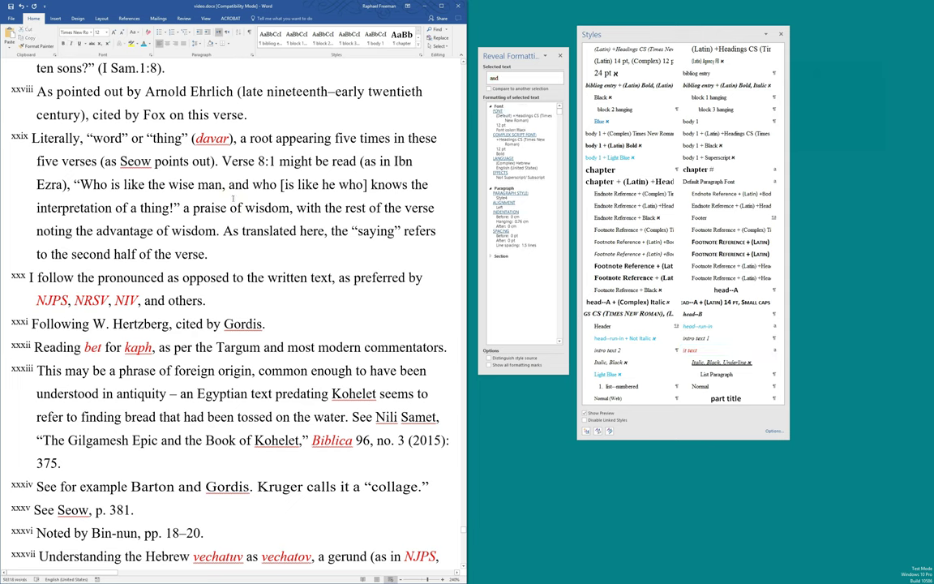
scroll(233, 198, up, 15)
click(234, 192)
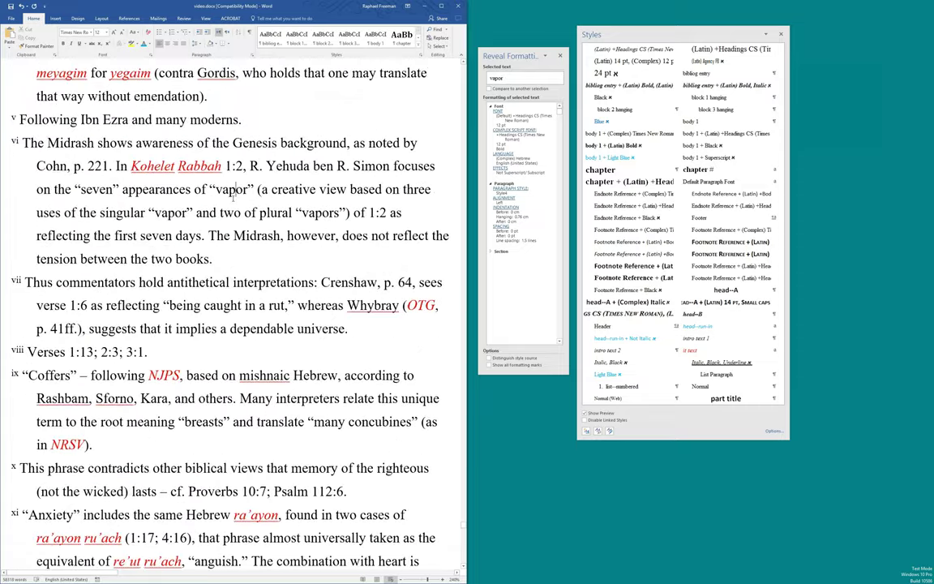
scroll(233, 198, up, 10)
click(235, 195)
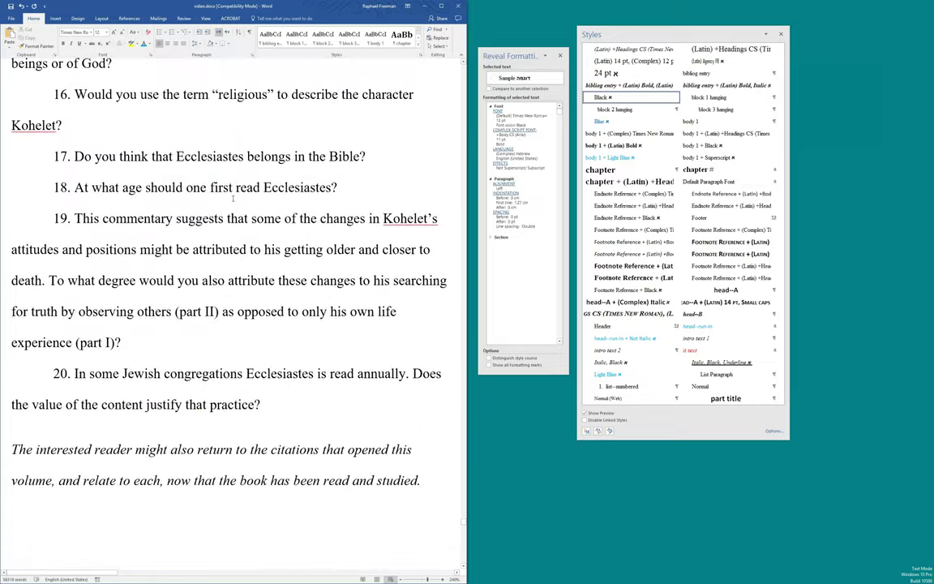
scroll(233, 198, down, 5)
click(235, 175)
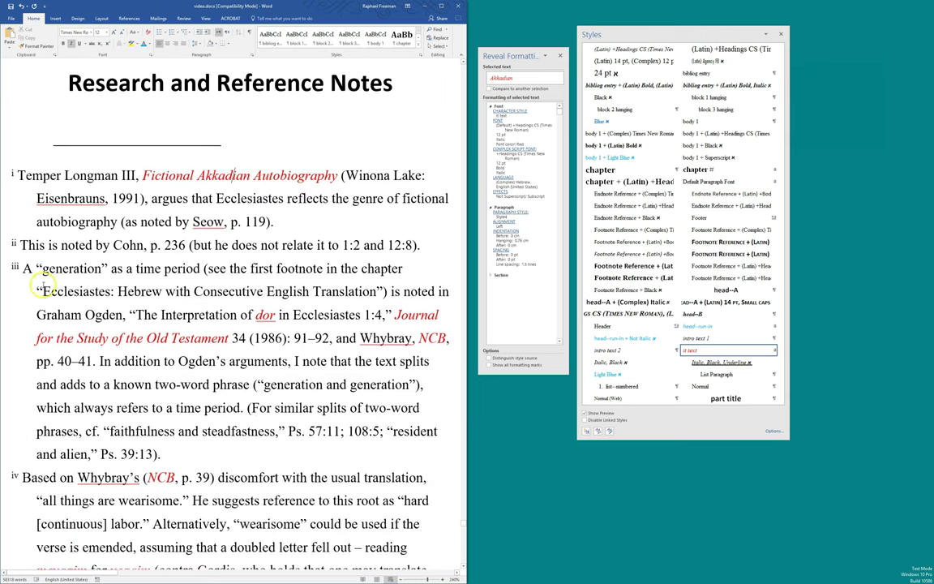
scroll(258, 286, up, 5)
scroll(258, 285, up, 5)
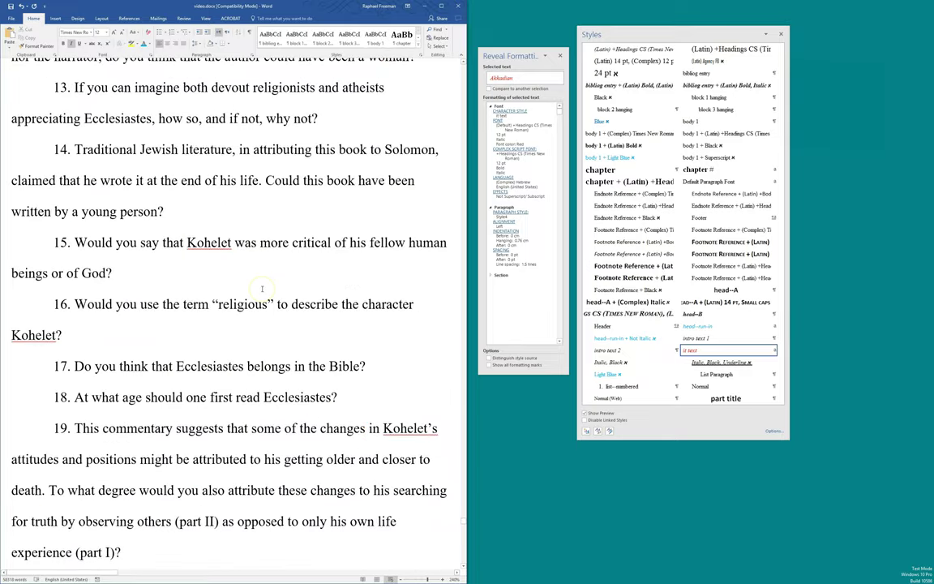
scroll(262, 288, up, 5)
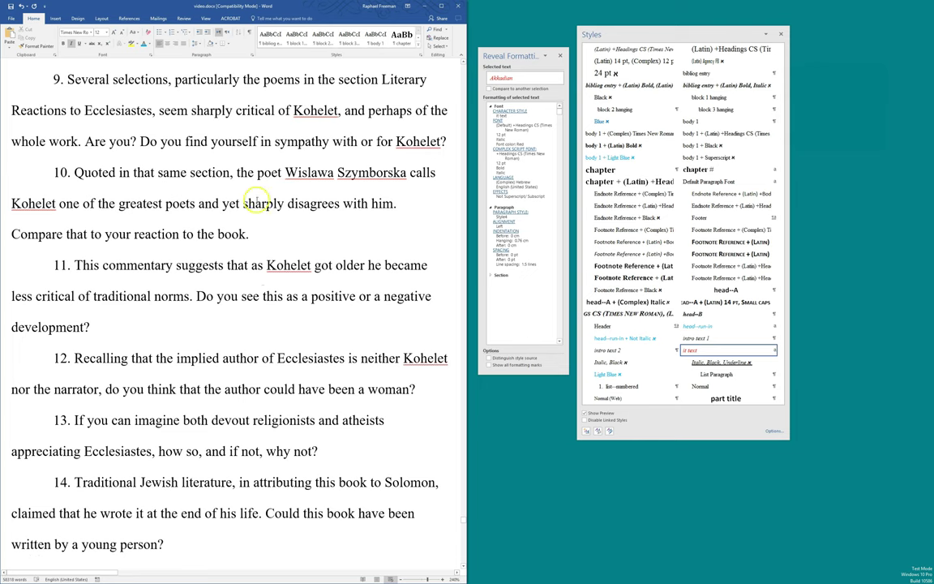
click(256, 201)
scroll(244, 243, up, 9)
scroll(235, 281, up, 15)
scroll(234, 281, up, 15)
scroll(234, 281, up, 15)
scroll(234, 282, up, 15)
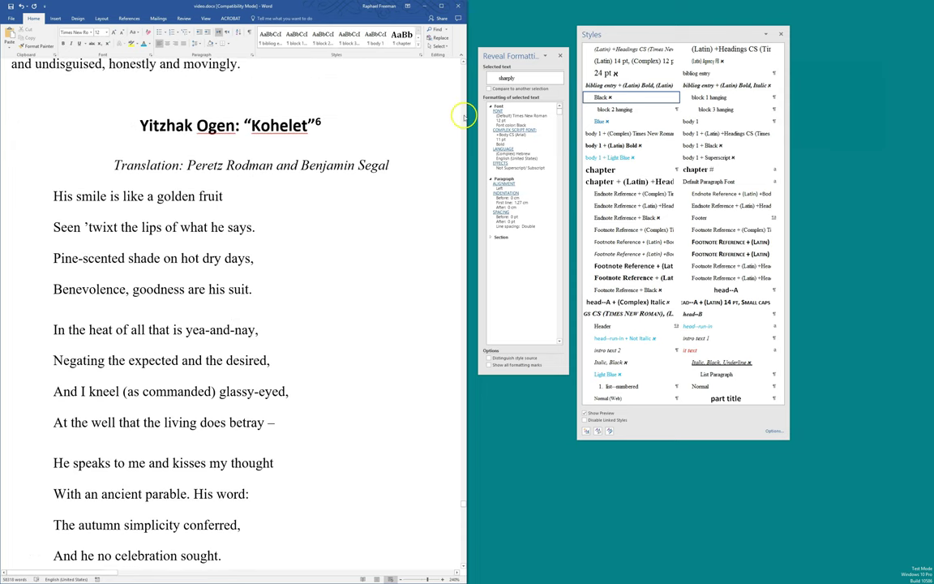
scroll(464, 116, up, 15)
scroll(465, 116, up, 15)
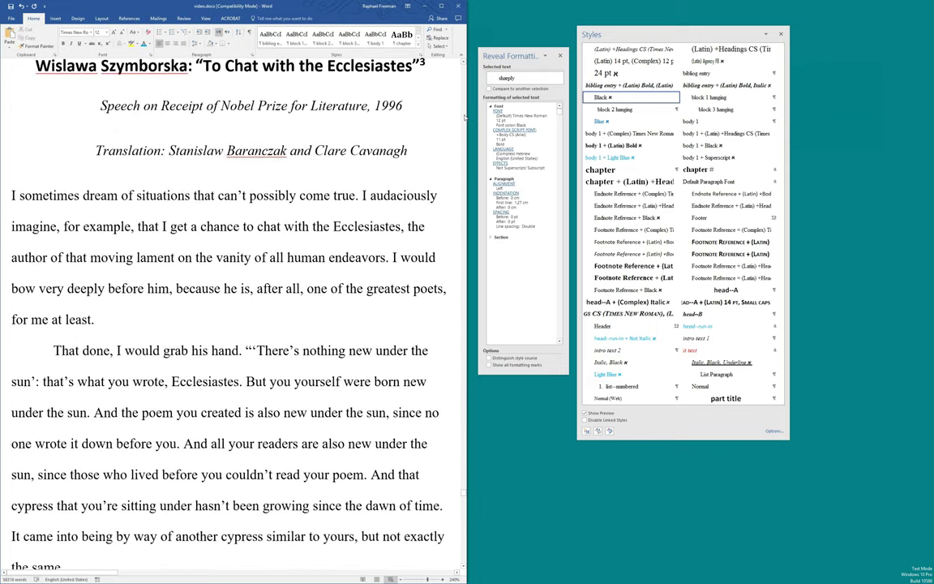
scroll(465, 116, up, 6)
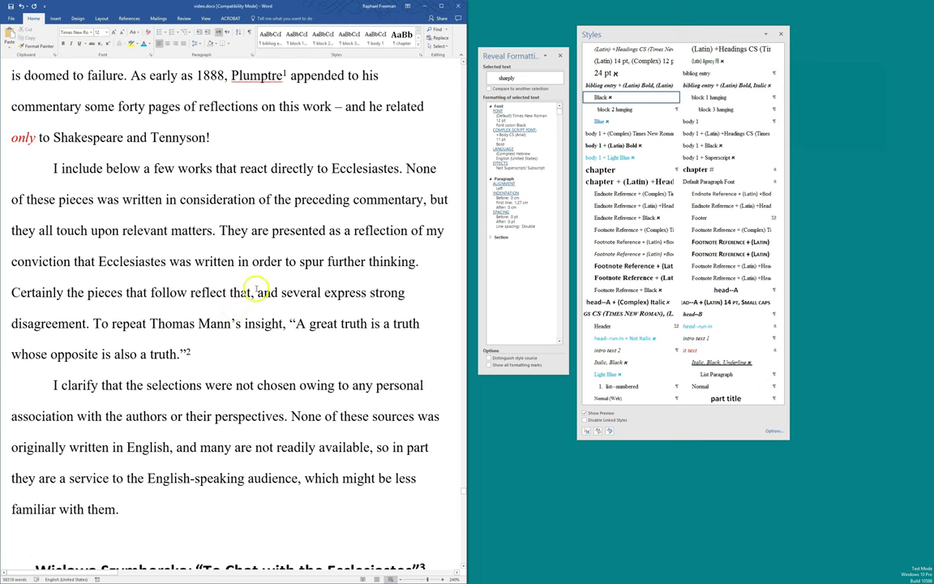
click(142, 201)
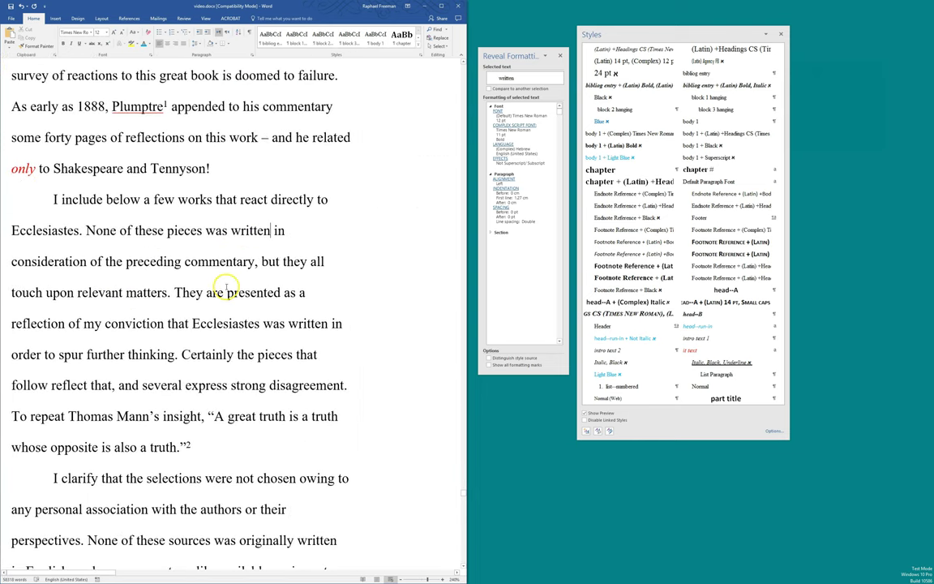
key(ctrl+h)
Step: Set the Find search format to Hebrew-language text
click(199, 201)
click(206, 256)
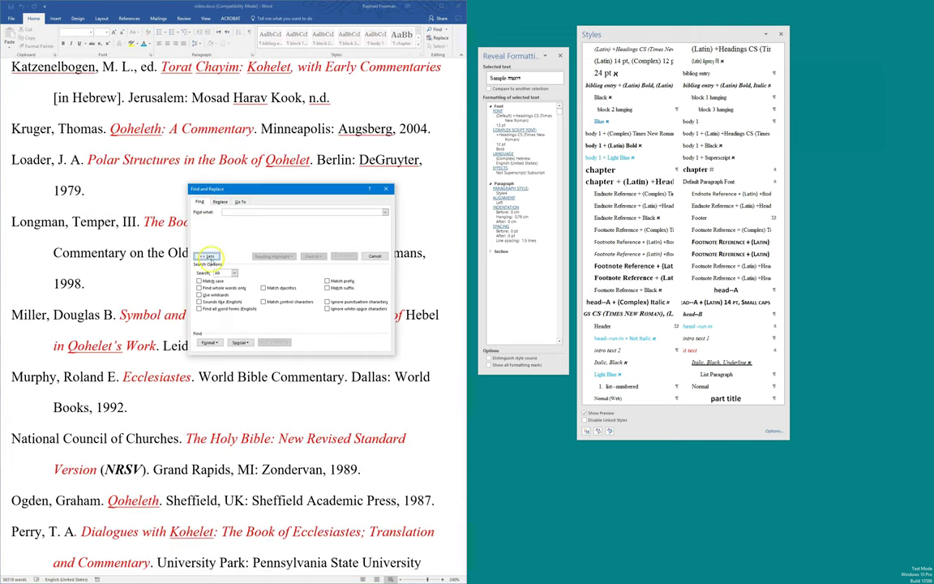
click(209, 342)
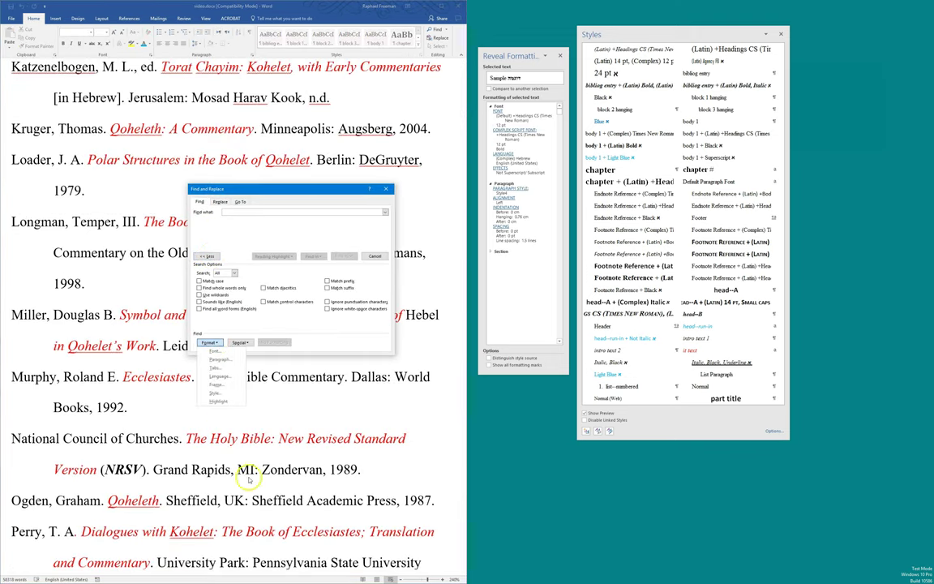
click(229, 377)
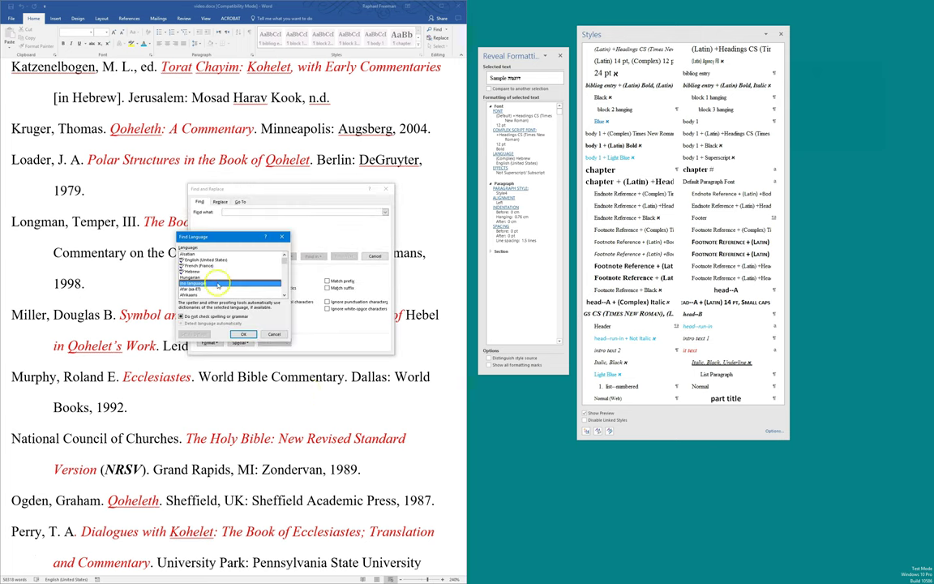
click(243, 334)
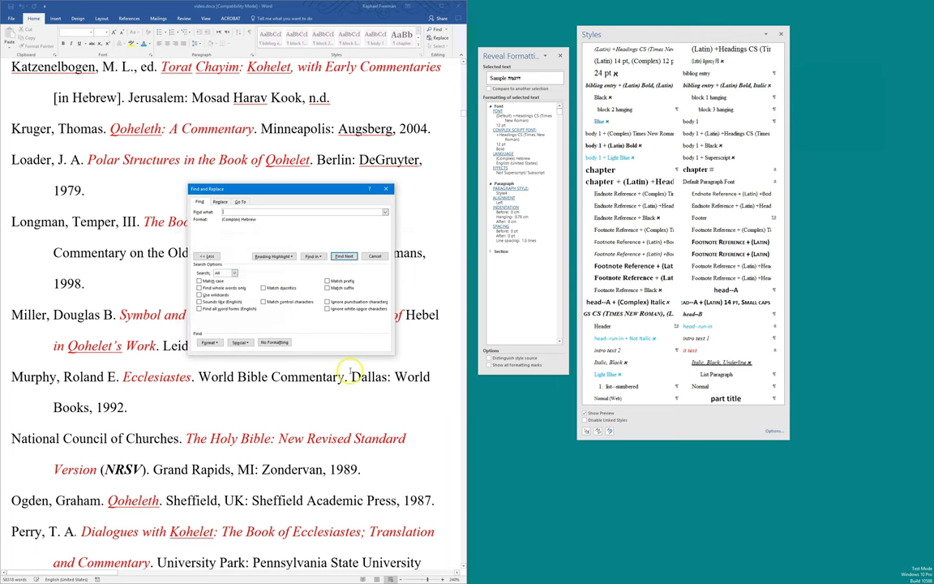
Step: Move the search box aside and check the language of the Cohn note text
drag(262, 198, 327, 200)
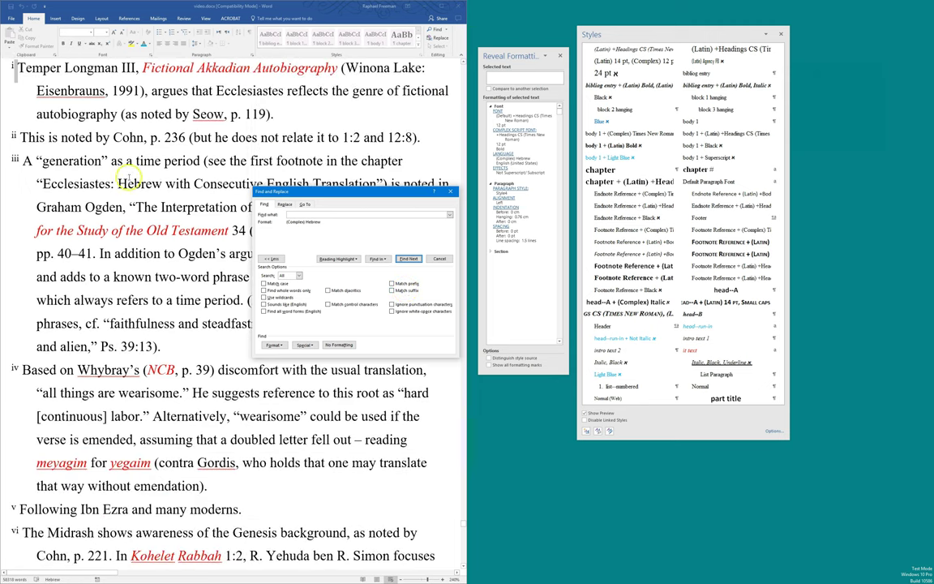
scroll(93, 219, up, 1)
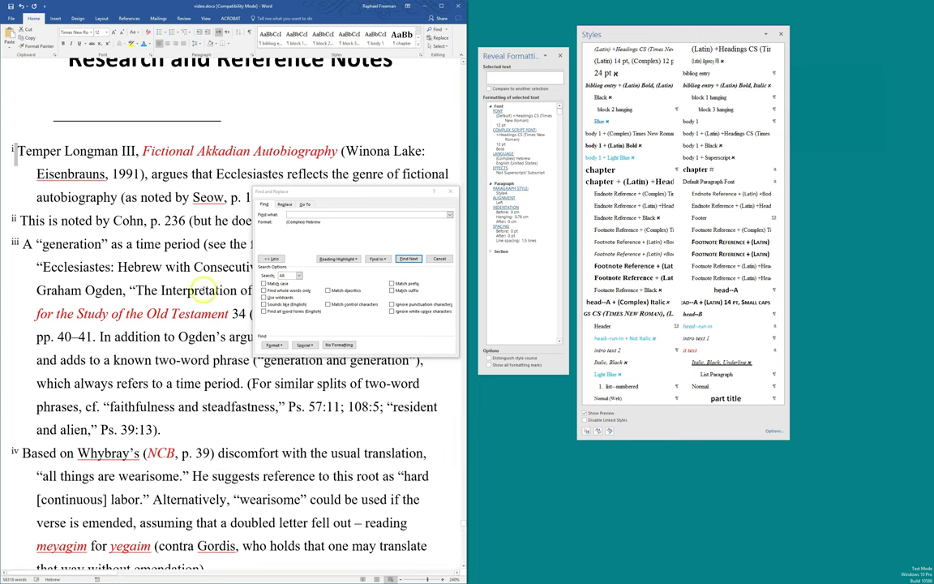
drag(318, 192, 396, 157)
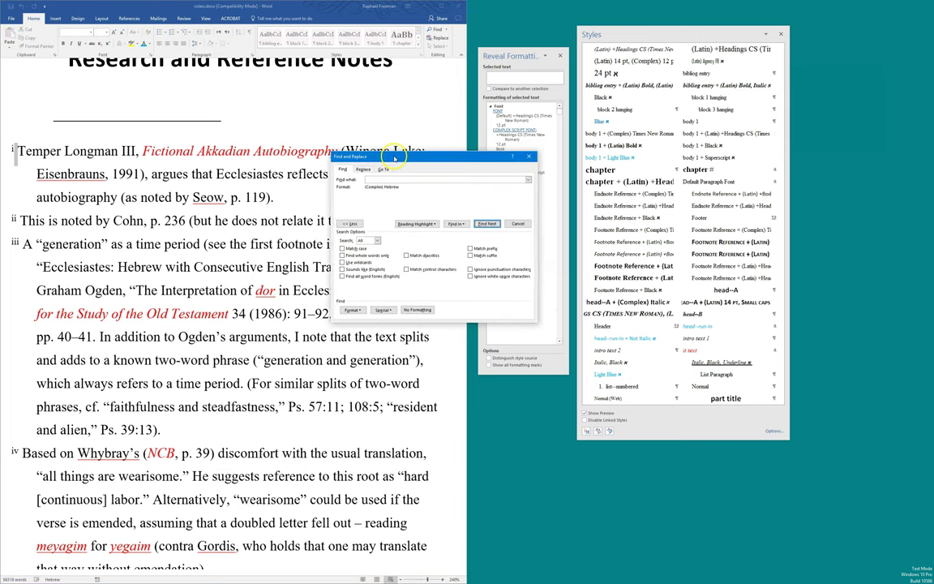
click(223, 231)
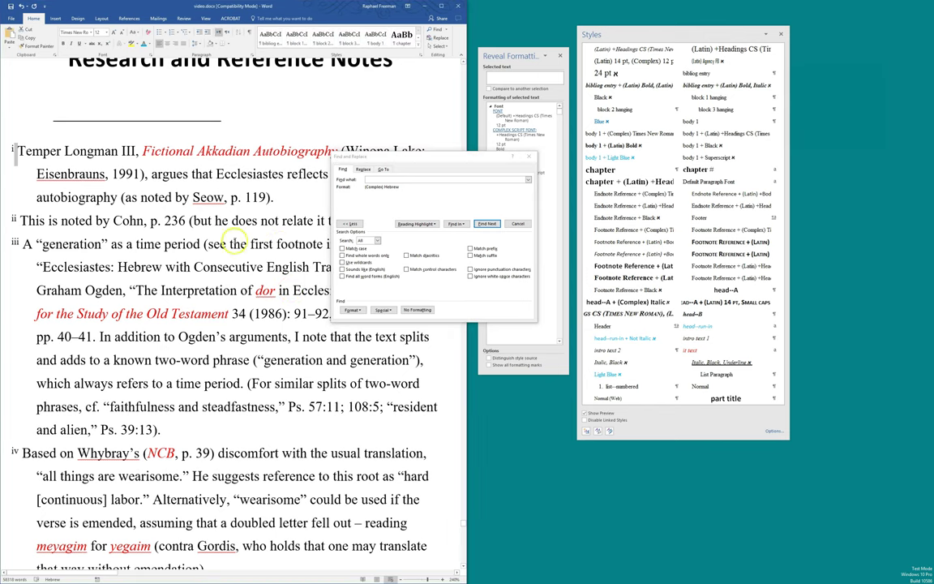
click(232, 220)
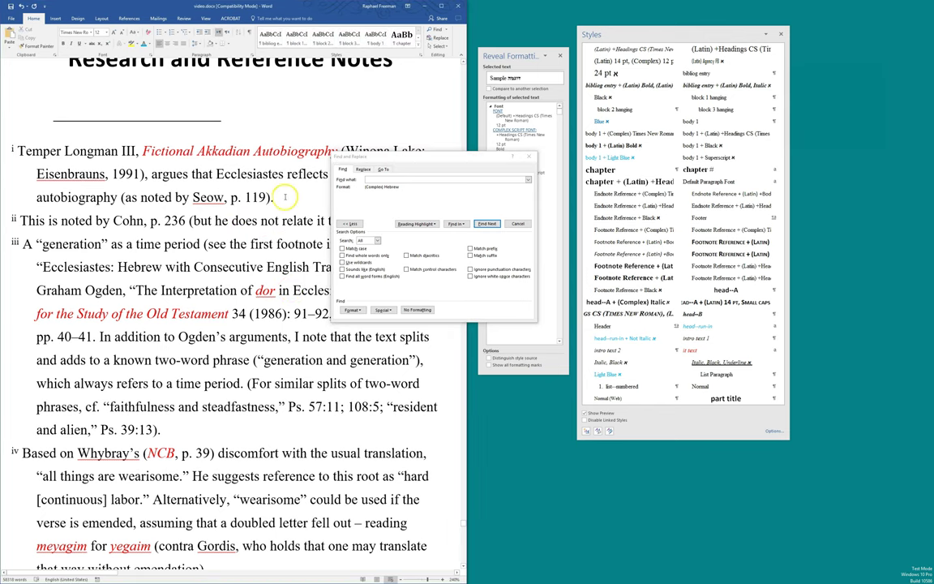
scroll(284, 196, up, 3)
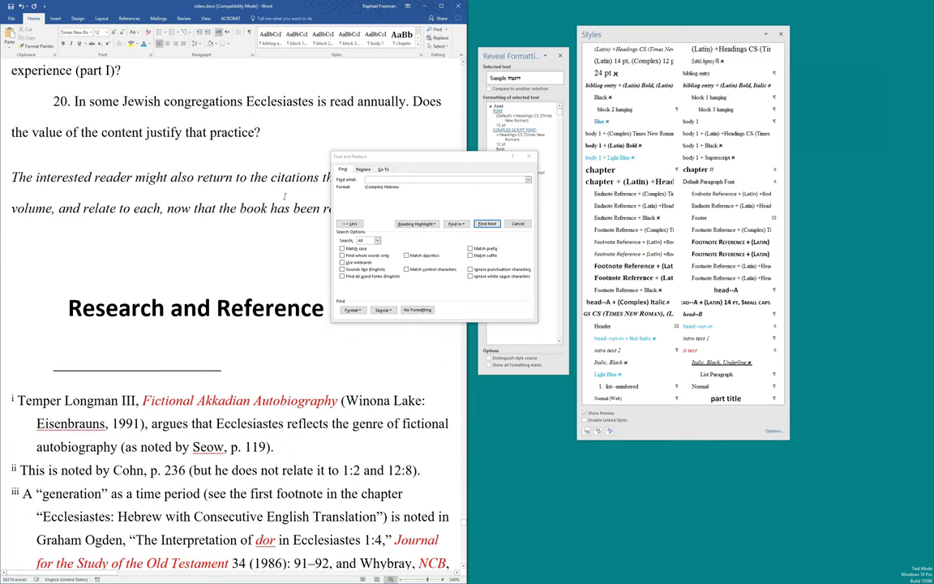
scroll(284, 196, up, 3)
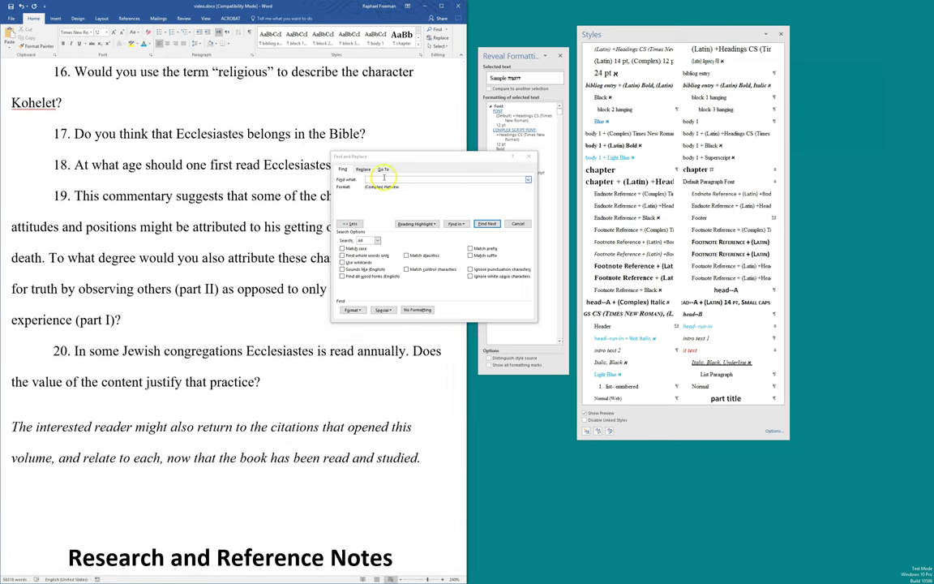
click(339, 167)
click(417, 310)
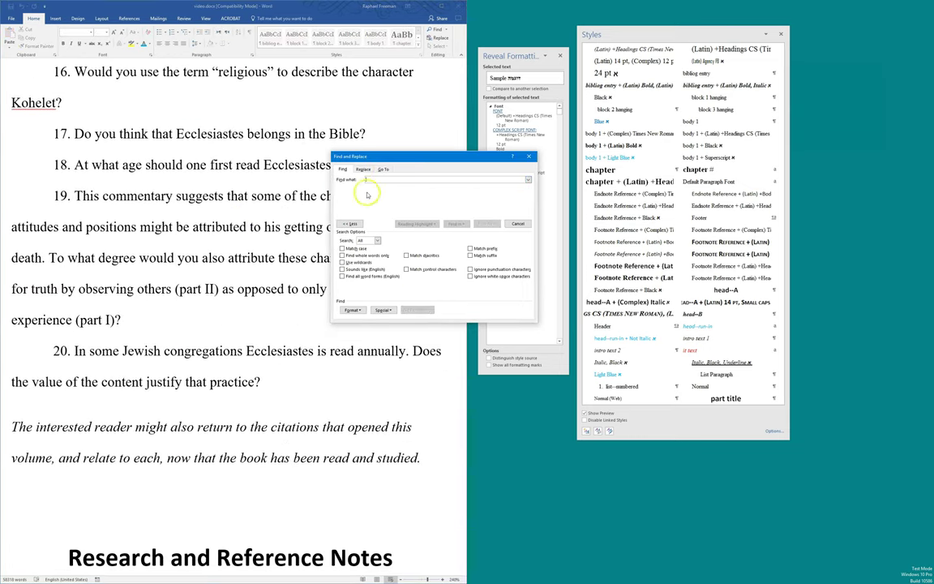
click(351, 310)
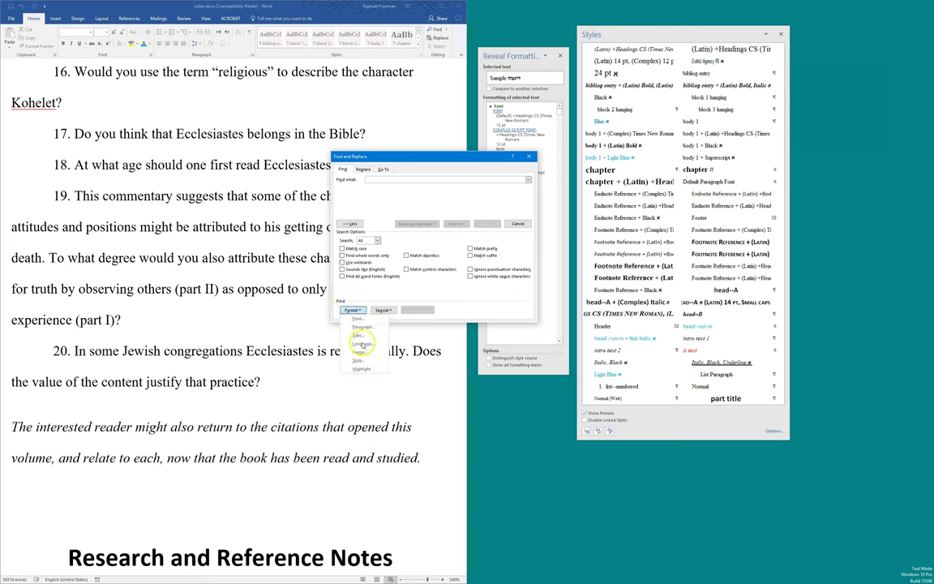
click(360, 343)
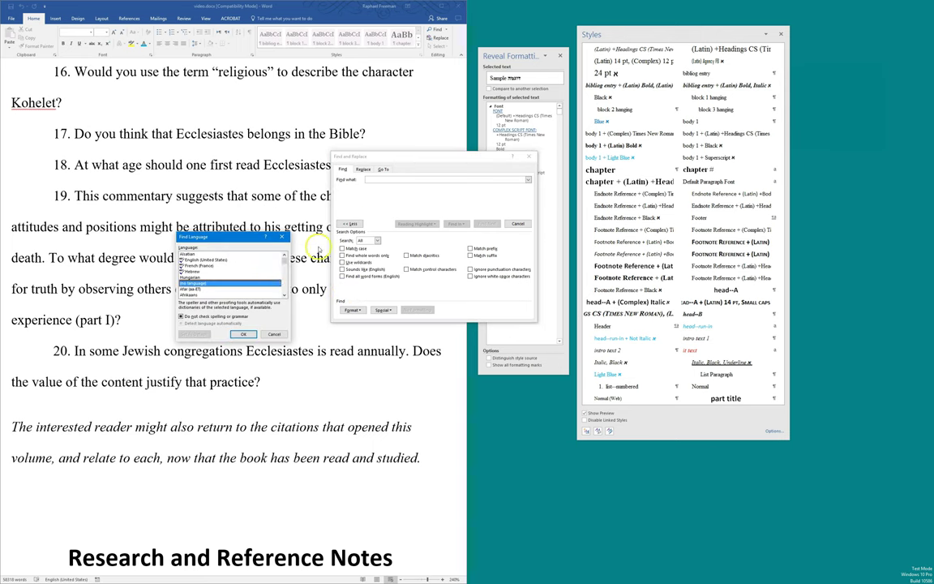
click(198, 265)
click(244, 334)
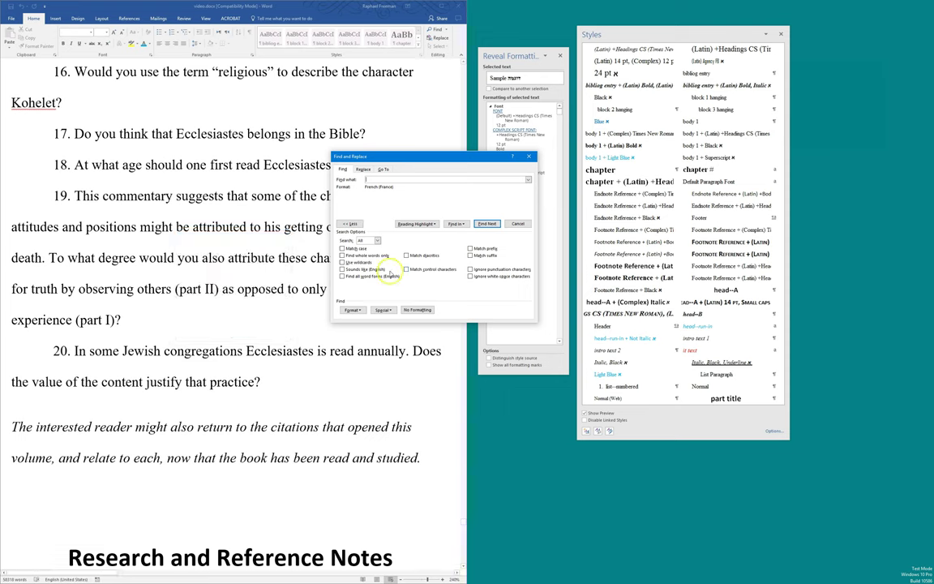
click(486, 223)
drag(374, 157, 421, 157)
click(198, 219)
scroll(271, 235, up, 10)
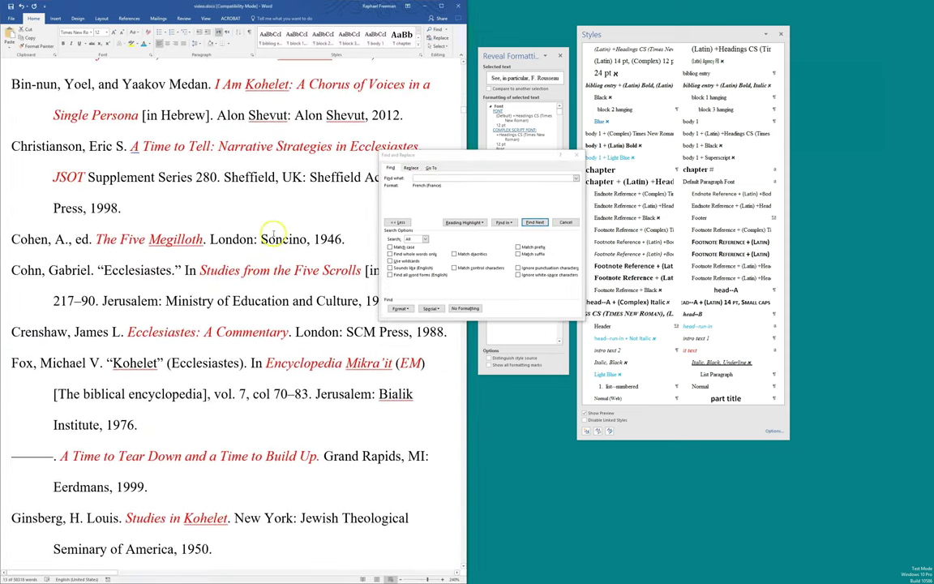
scroll(271, 282, down, 7)
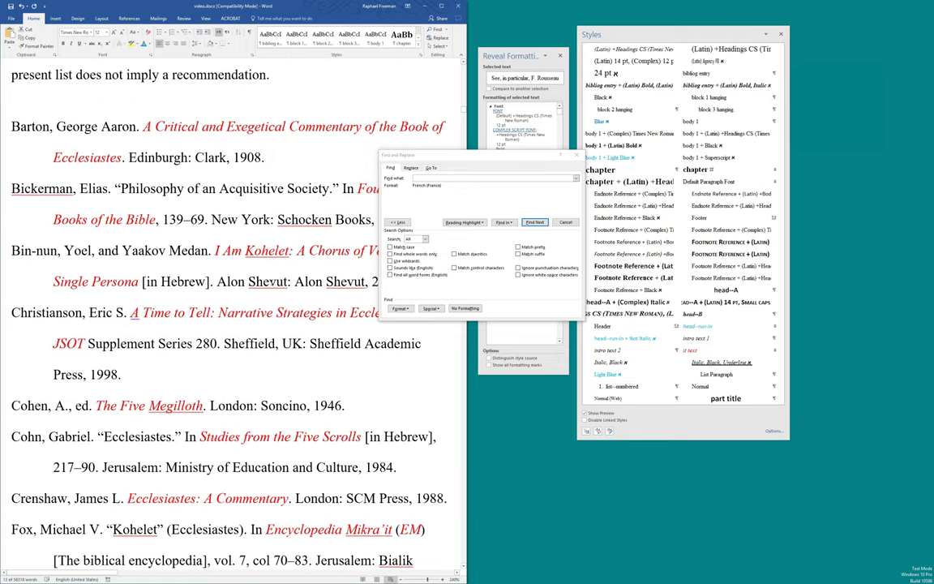
scroll(271, 282, down, 7)
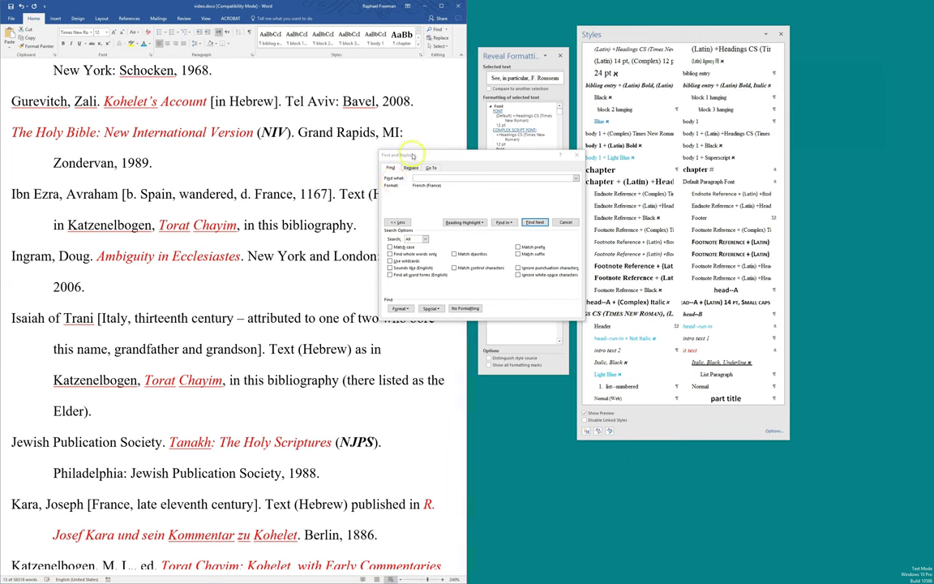
drag(410, 154, 405, 157)
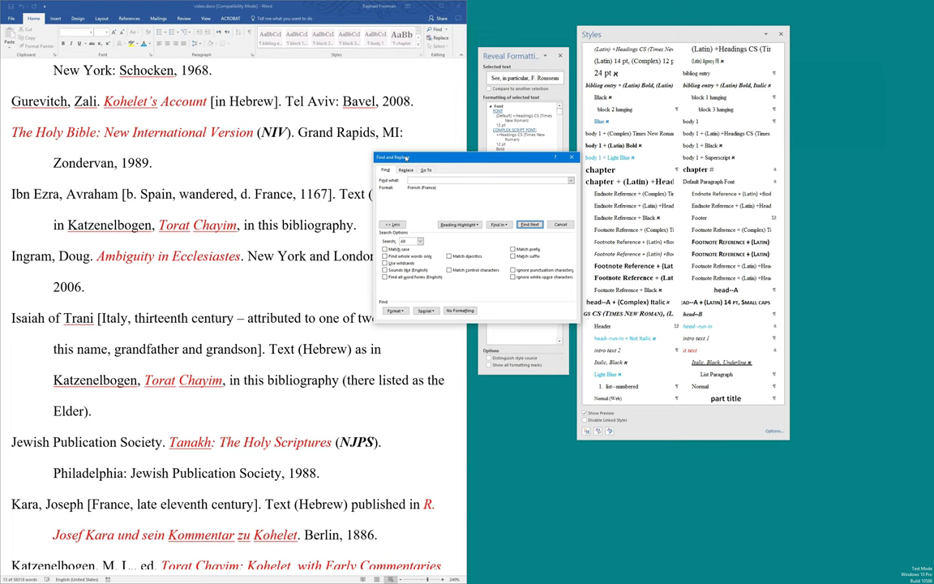
click(146, 208)
scroll(146, 208, up, 4)
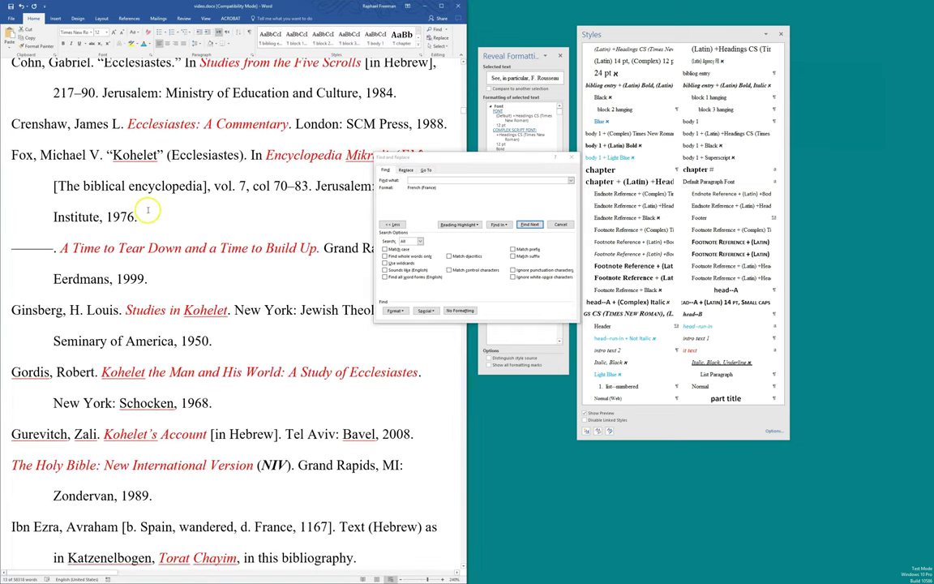
scroll(146, 209, up, 3)
drag(412, 158, 528, 148)
click(463, 96)
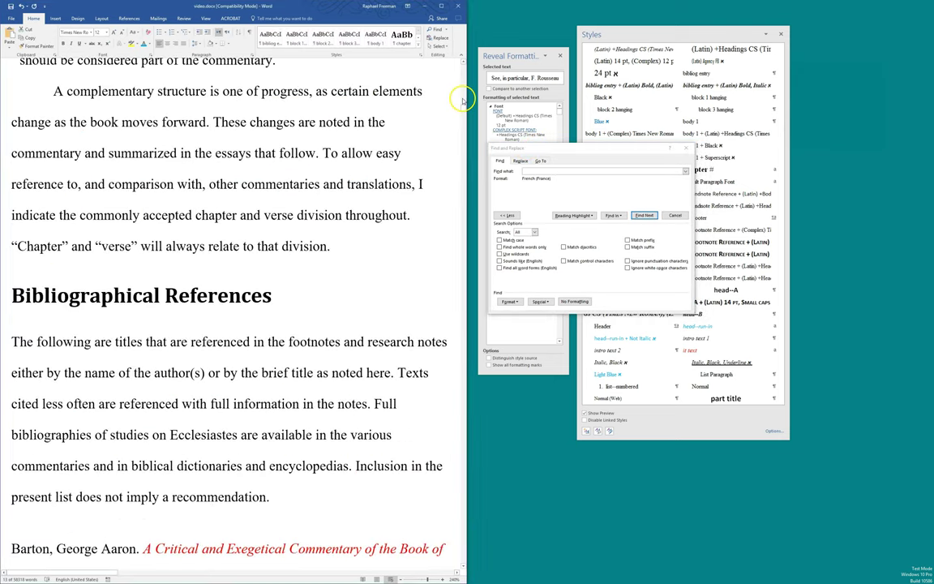
click(464, 86)
scroll(464, 85, up, 2)
drag(519, 148, 329, 115)
click(344, 138)
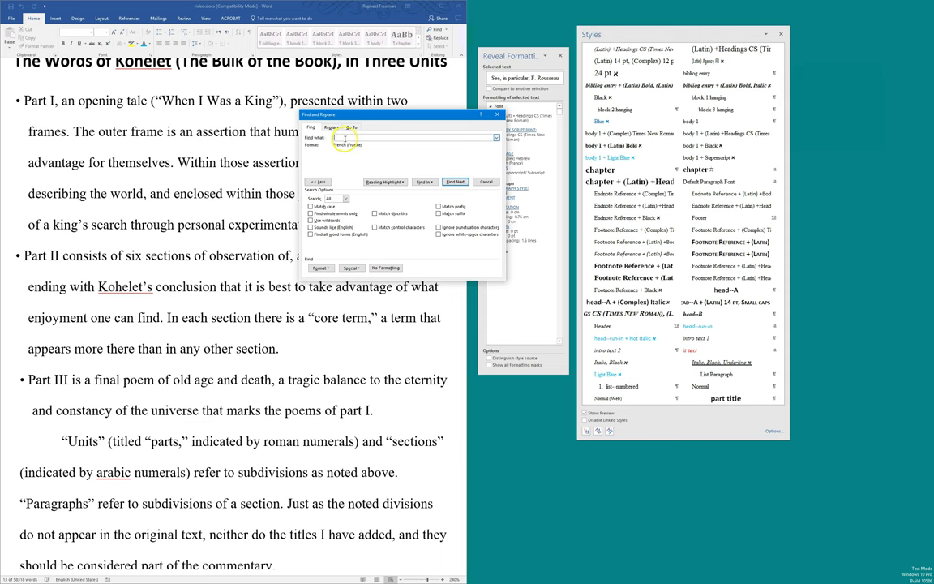
drag(339, 114, 508, 106)
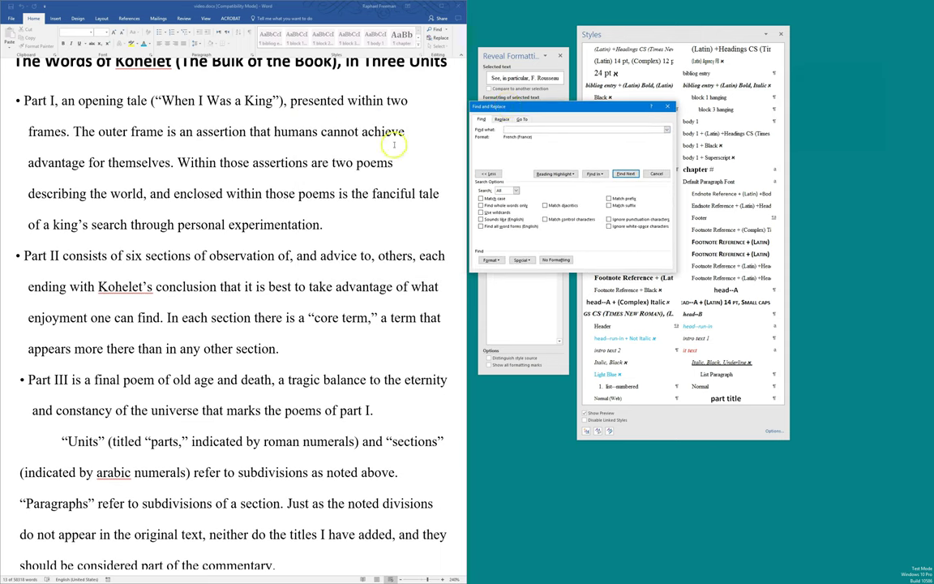
scroll(247, 253, down, 7)
scroll(257, 258, down, 5)
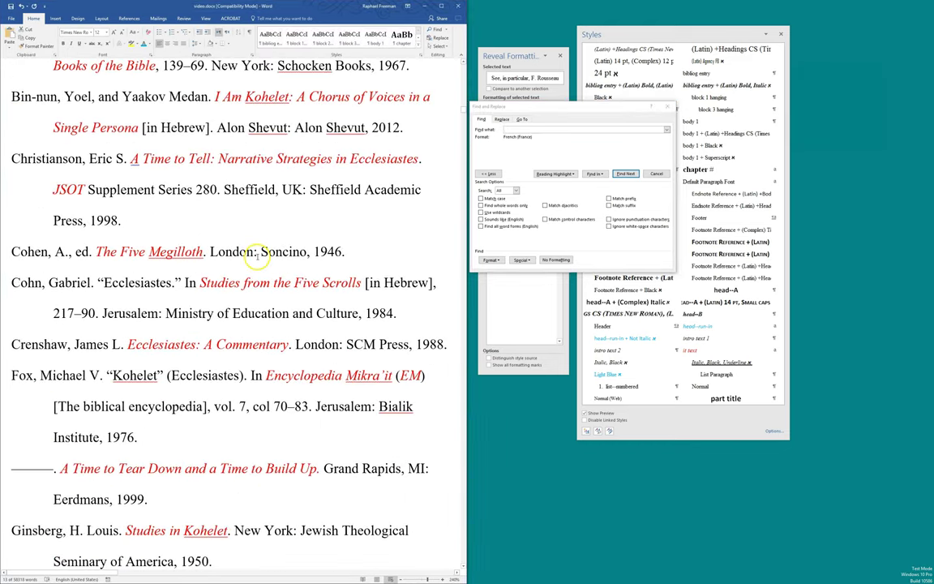
scroll(257, 253, down, 3)
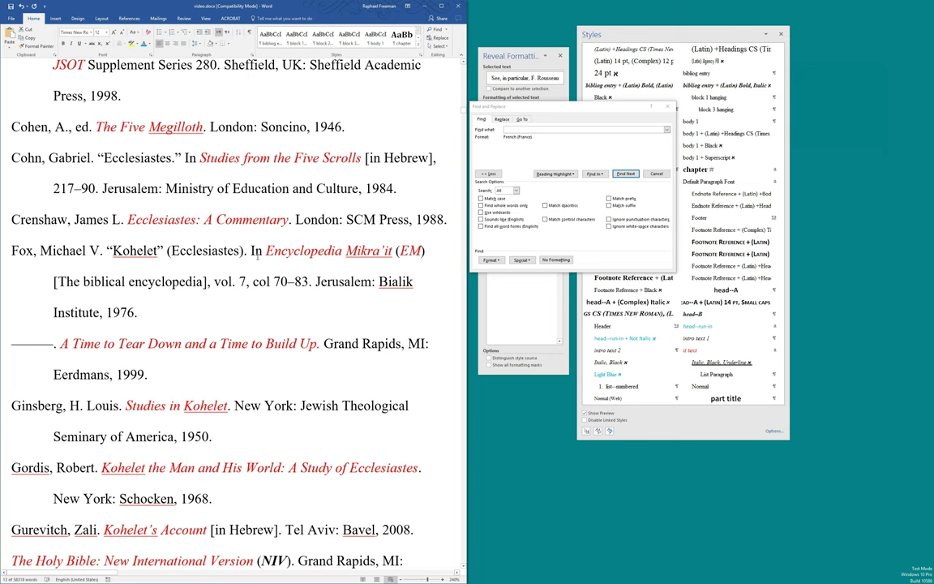
drag(498, 109, 521, 180)
scroll(256, 298, down, 3)
scroll(256, 298, down, 10)
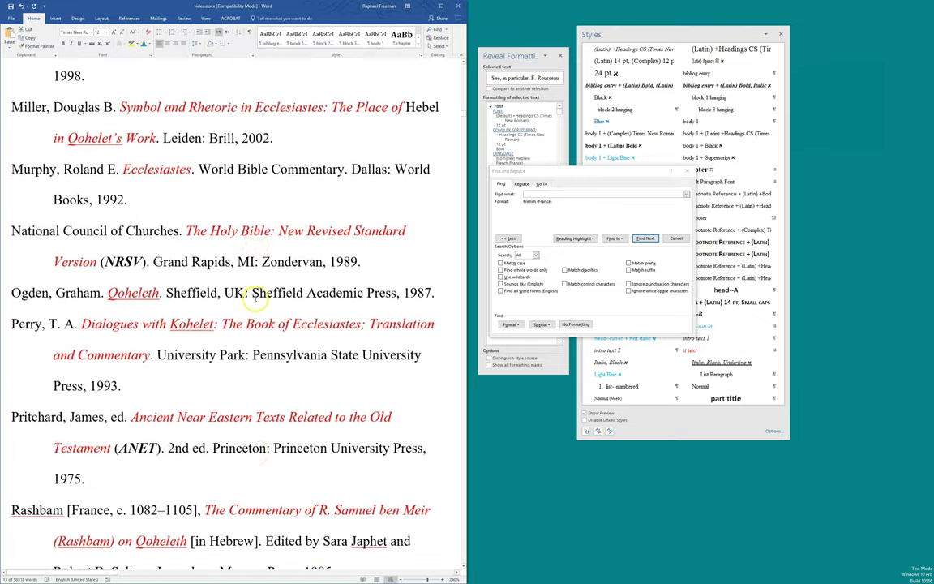
scroll(255, 298, down, 2)
scroll(255, 299, up, 8)
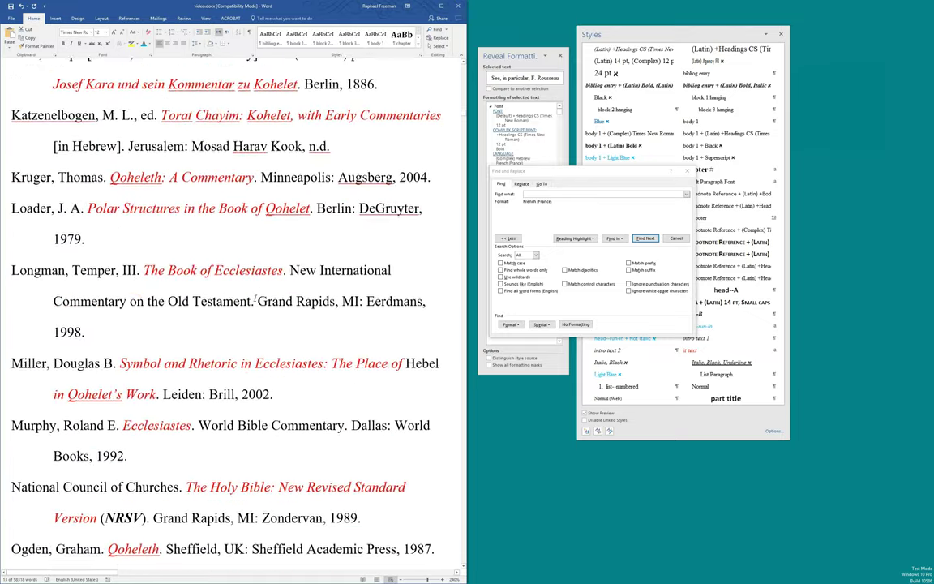
scroll(255, 298, up, 4)
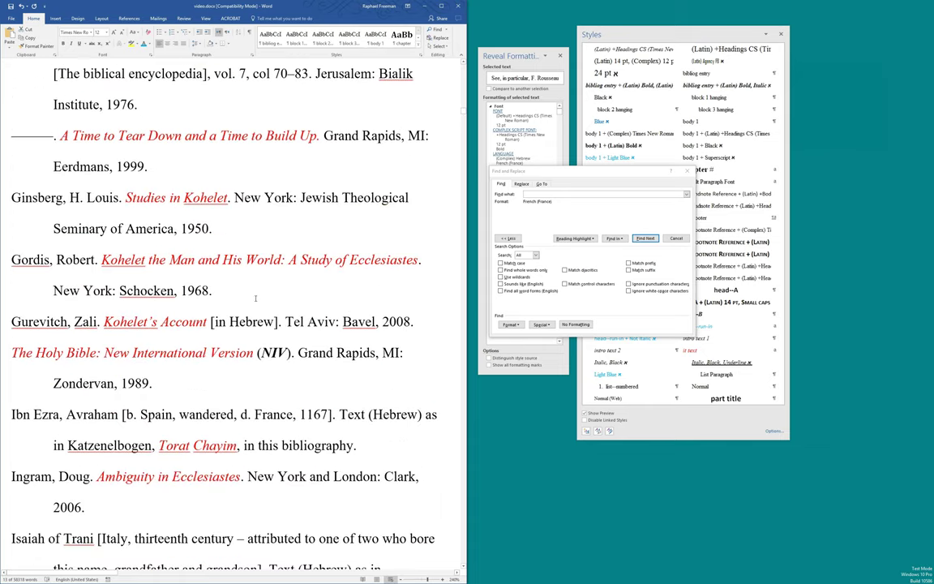
scroll(256, 299, up, 3)
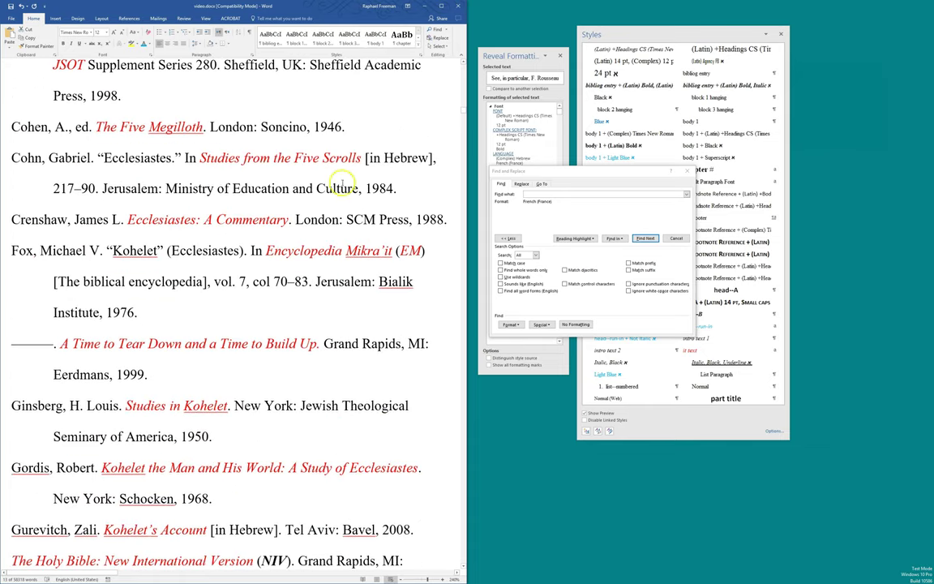
double_click(416, 344)
click(517, 172)
drag(517, 172, 268, 115)
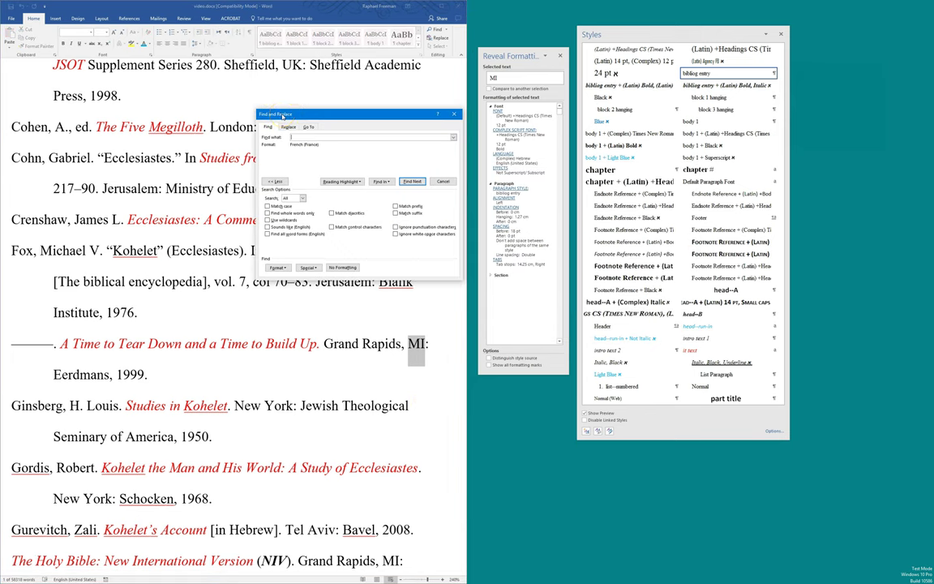
drag(323, 115, 309, 115)
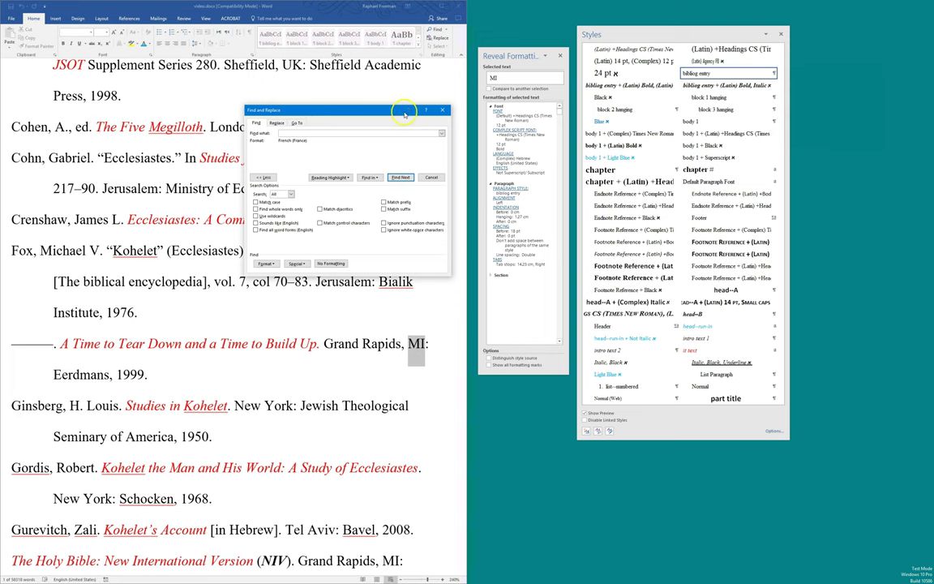
Step: Close the search window and scroll to the 'thirteenth century' passage
key(Escape)
scroll(324, 276, up, 4)
scroll(323, 264, up, 14)
scroll(279, 240, up, 5)
click(213, 260)
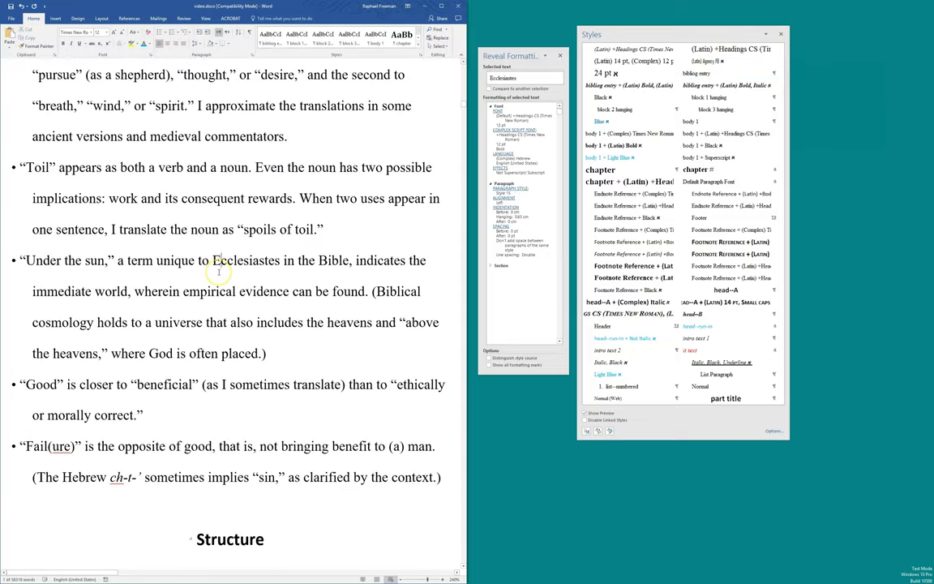
scroll(218, 273, up, 5)
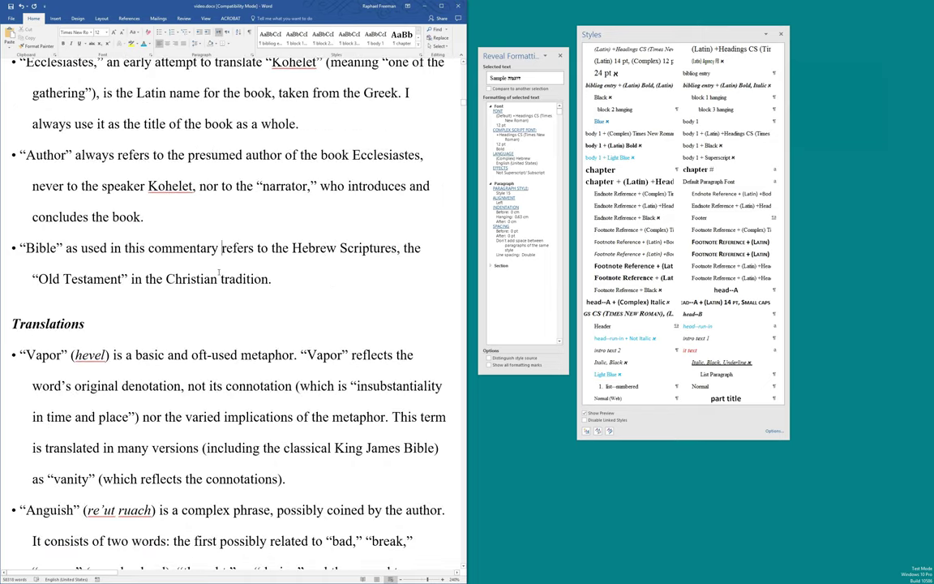
scroll(219, 272, down, 5)
scroll(218, 273, up, 5)
scroll(234, 282, down, 10)
scroll(146, 227, up, 2)
Step: Apply small caps to CE through the Font dialog
double_click(128, 247)
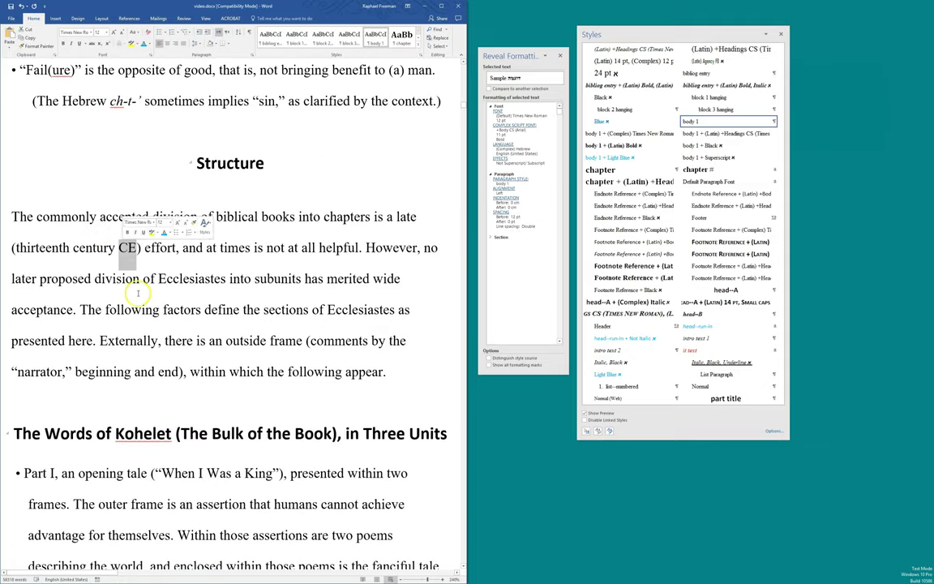
right_click(127, 247)
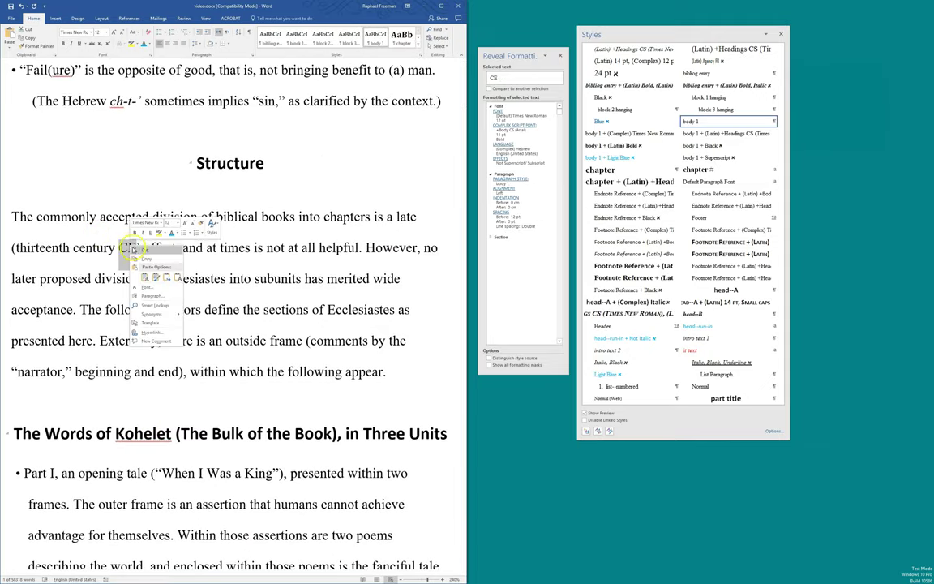
click(146, 288)
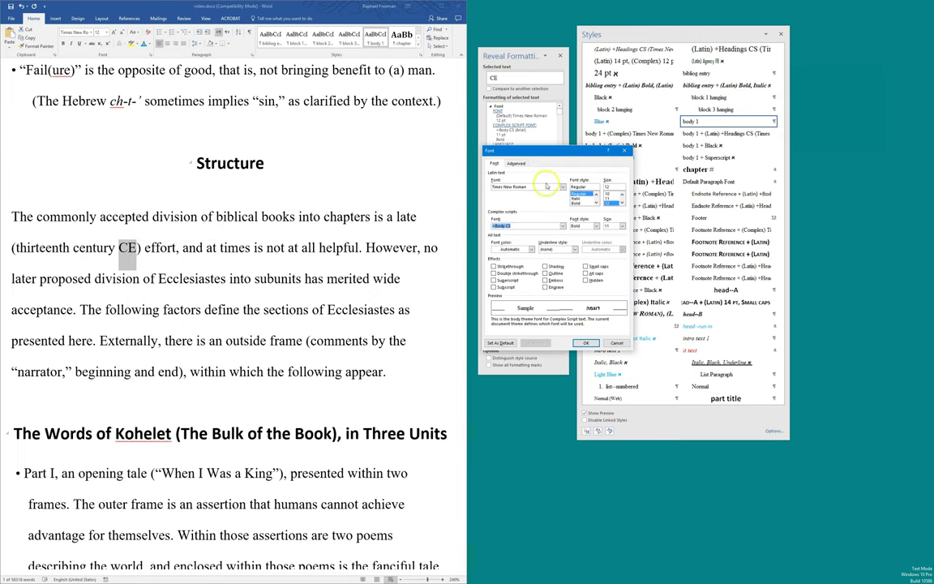
drag(491, 135, 279, 138)
click(316, 230)
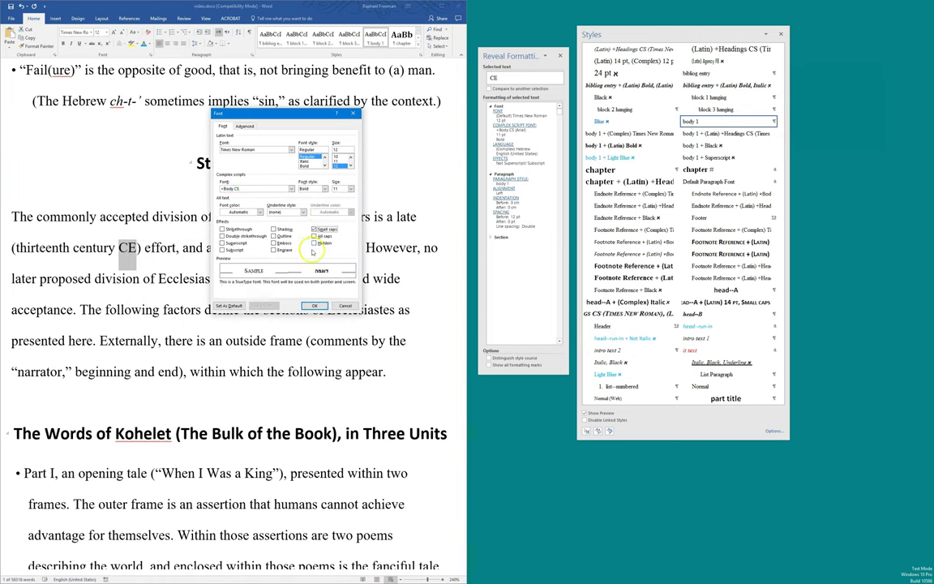
click(315, 305)
Step: Reselect CE, retype it, then undo to restore the original uppercase CE
click(138, 278)
double_click(126, 247)
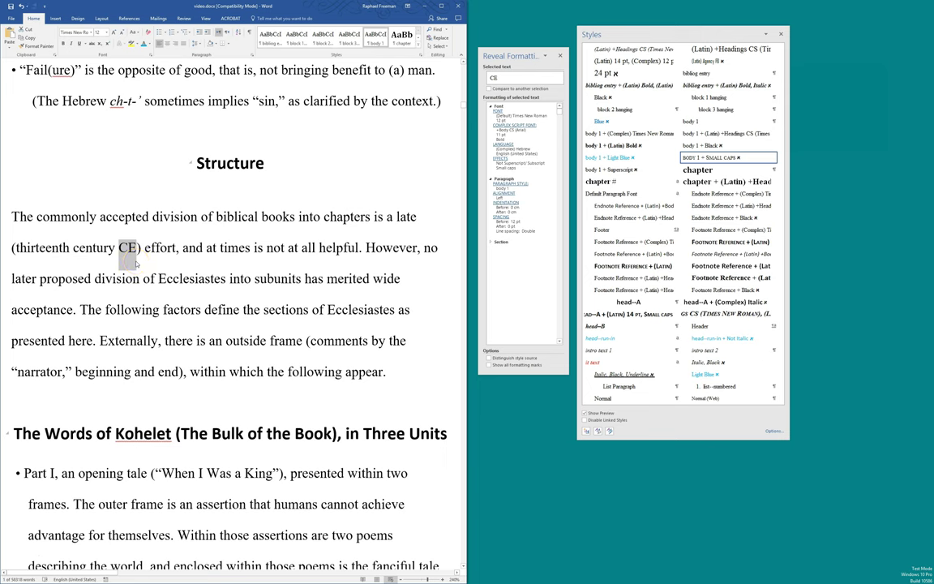
text(ce)
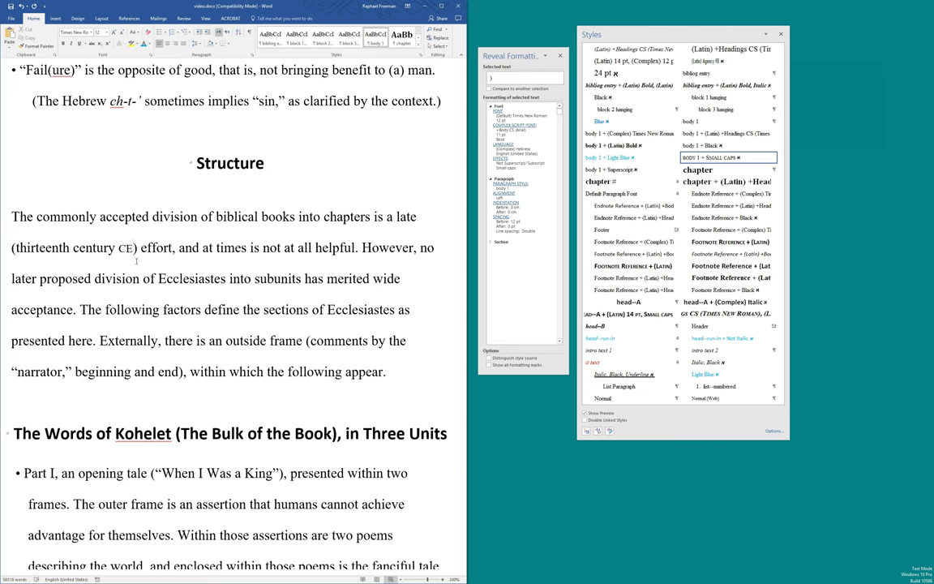
key(BackSpace)
key(ctrl+z)
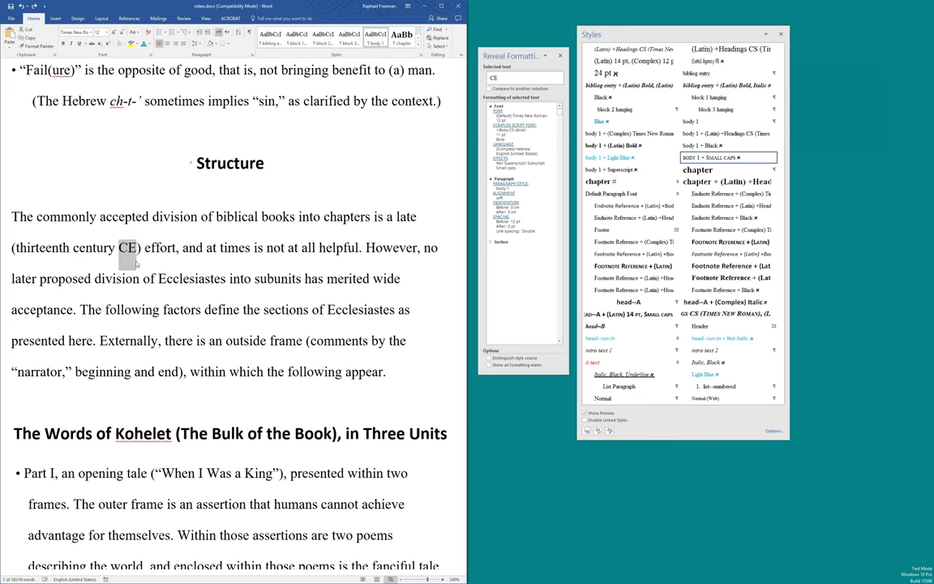
Step: Reset CE to body 1 and start a new character style named sc from it
click(124, 263)
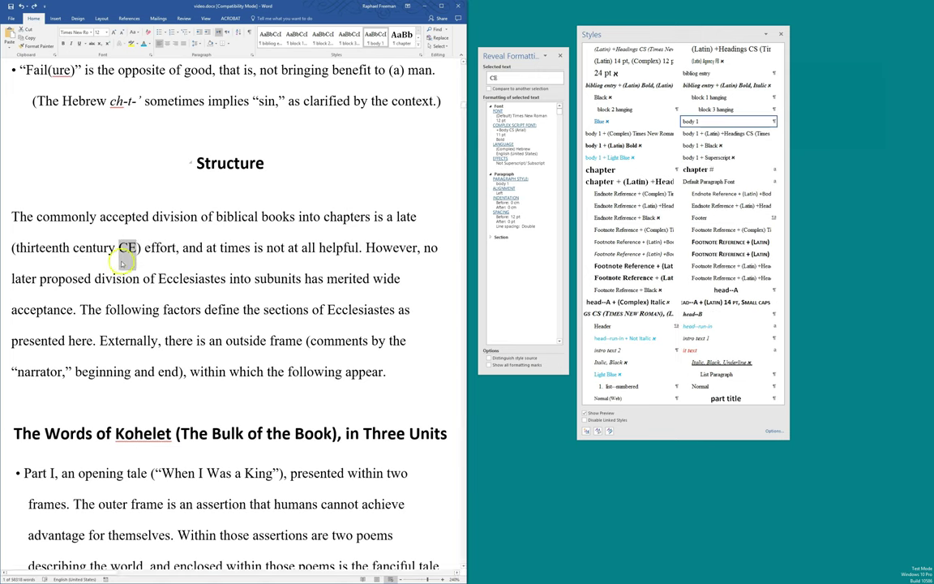
right_click(126, 249)
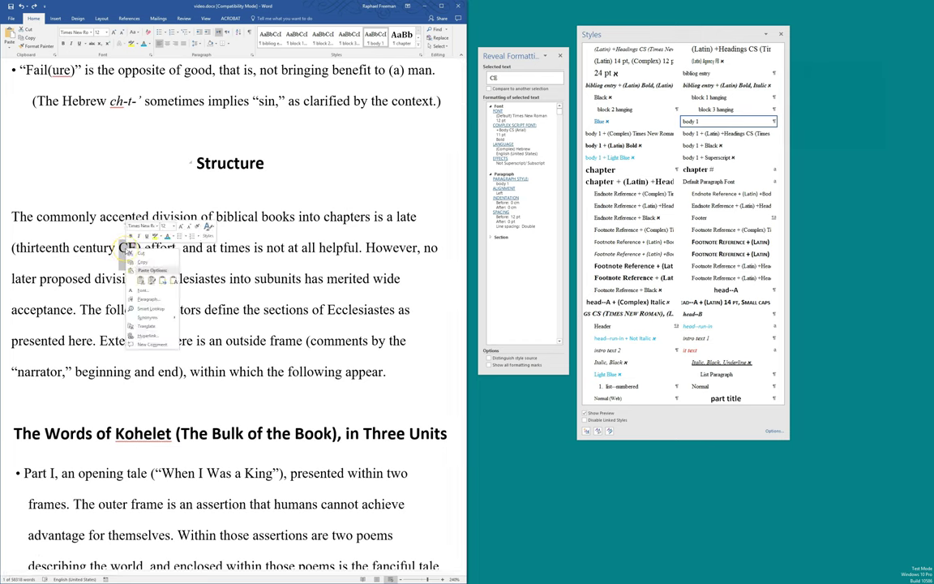
click(587, 432)
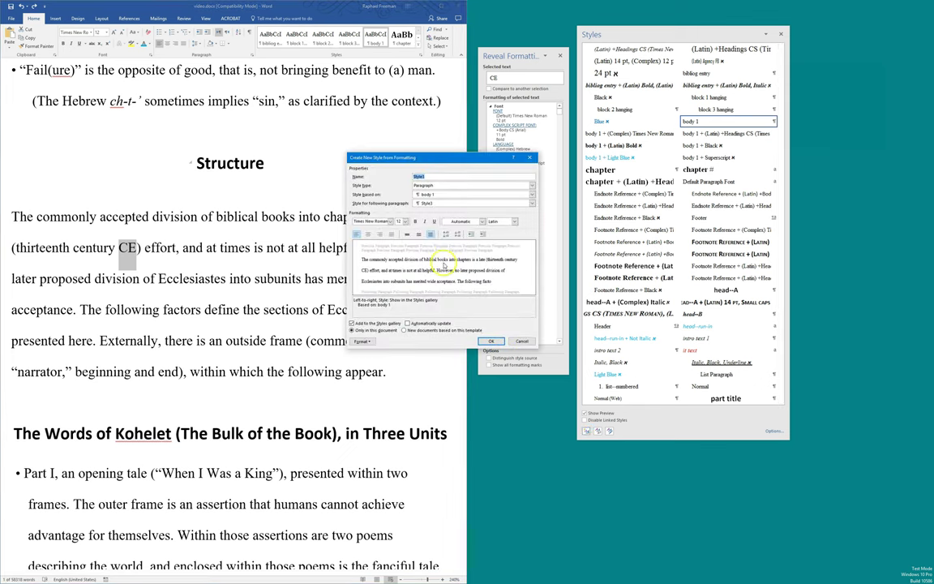
text(ic)
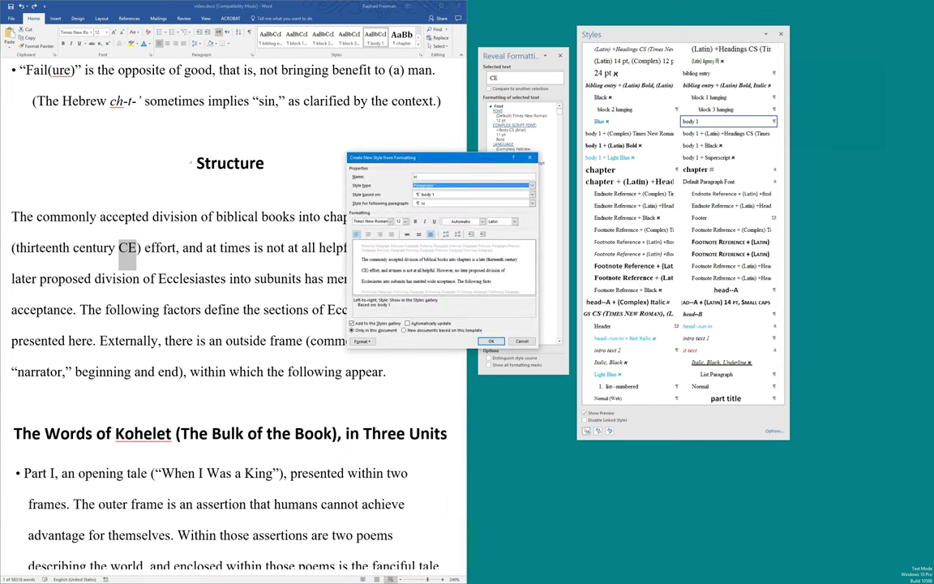
key(Tab)
key(Down)
key(Tab)
Step: Give the sc style a custom pink font colour and create it
click(481, 221)
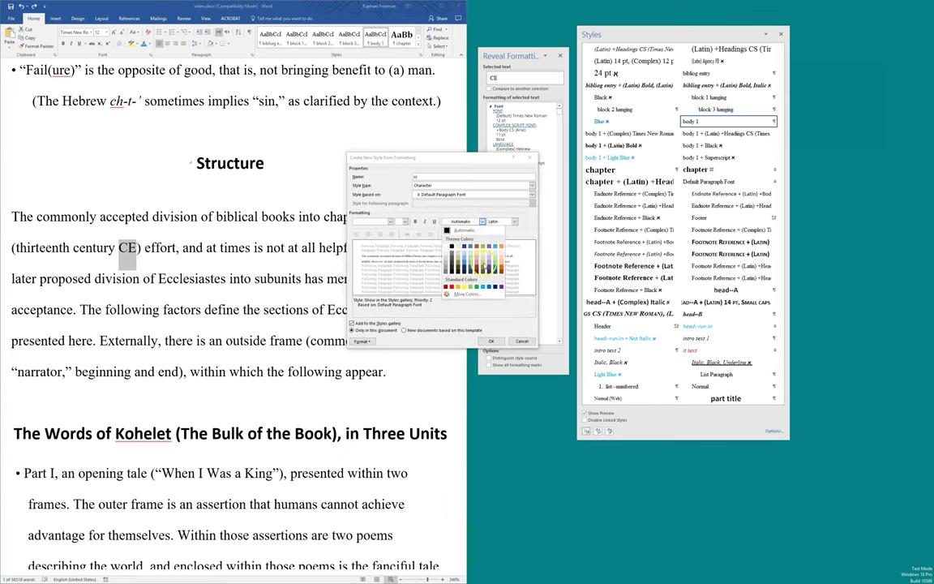
click(429, 268)
click(215, 341)
click(262, 291)
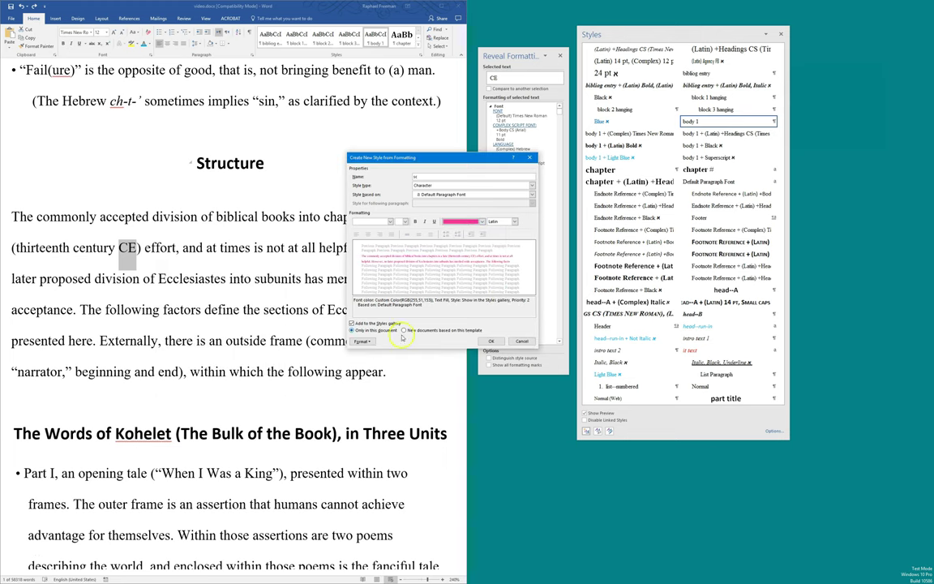
click(490, 340)
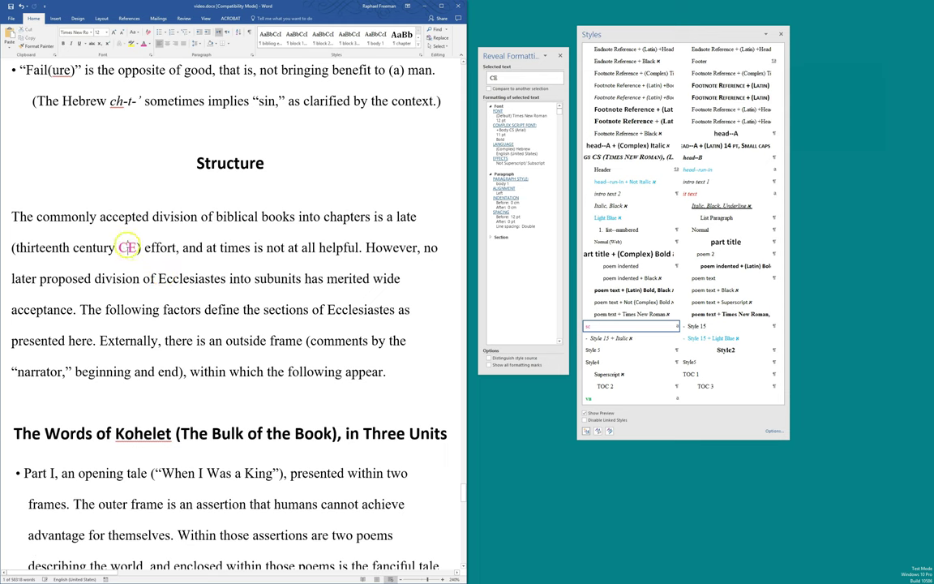
Step: Apply the pink sc style to the Part I and Part II numerals
double_click(127, 247)
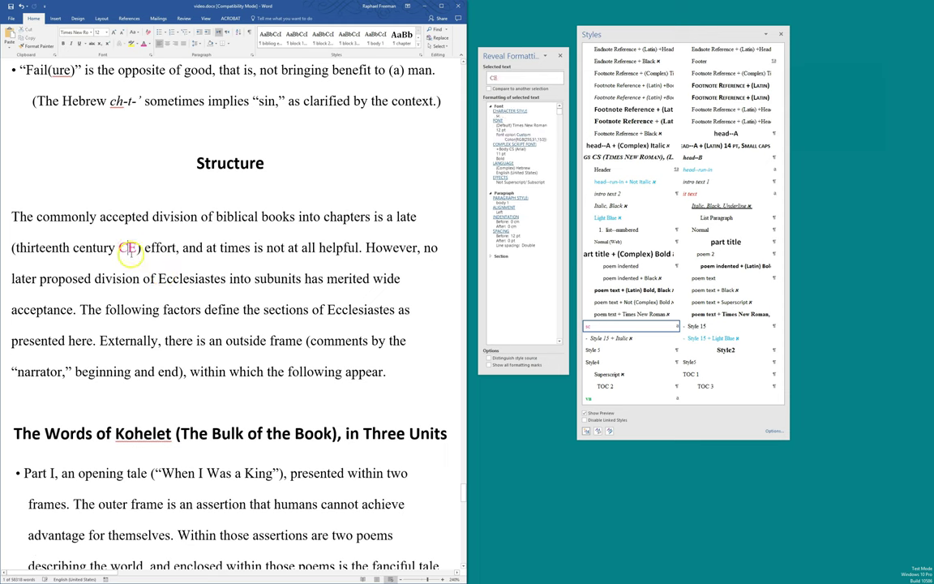
scroll(212, 219, down, 3)
scroll(219, 271, up, 3)
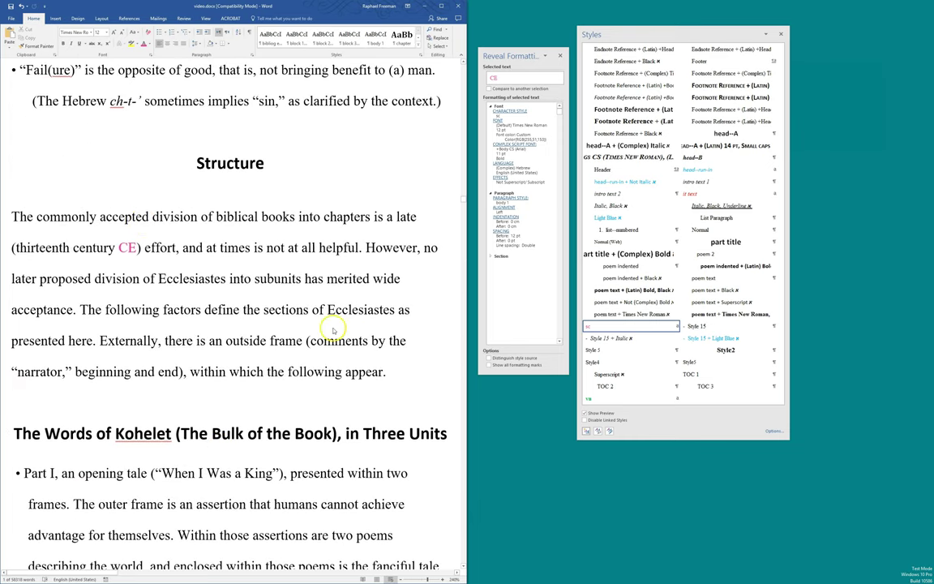
scroll(248, 262, down, 2)
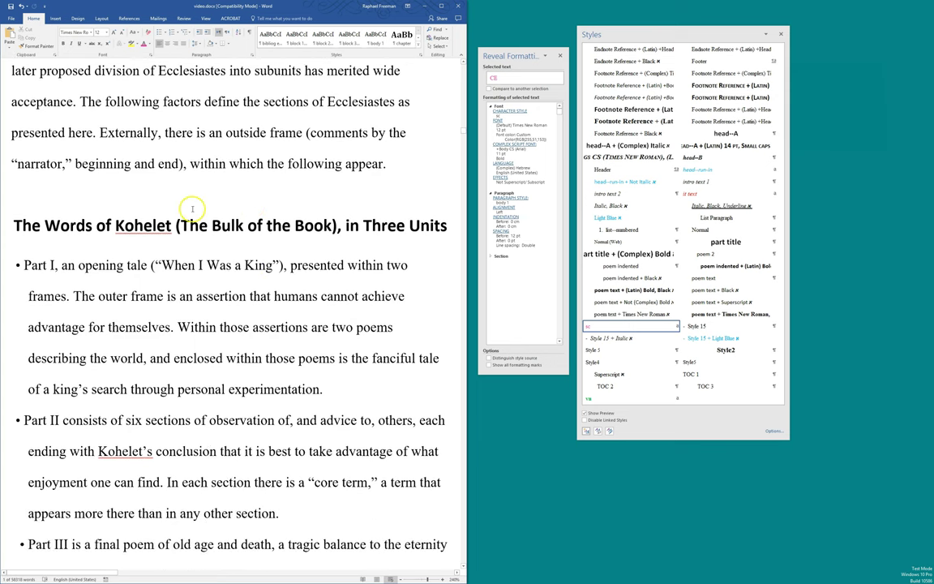
scroll(192, 208, up, 1)
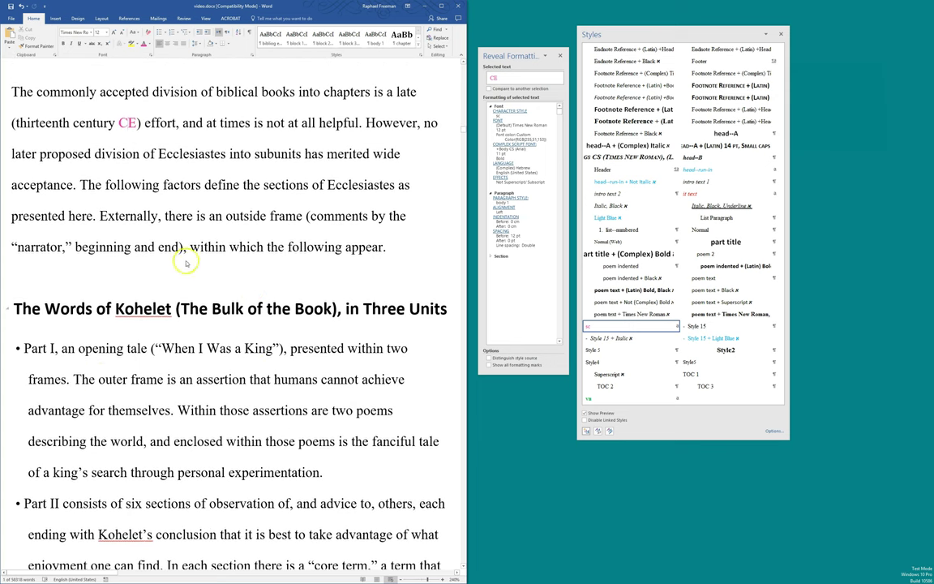
double_click(51, 347)
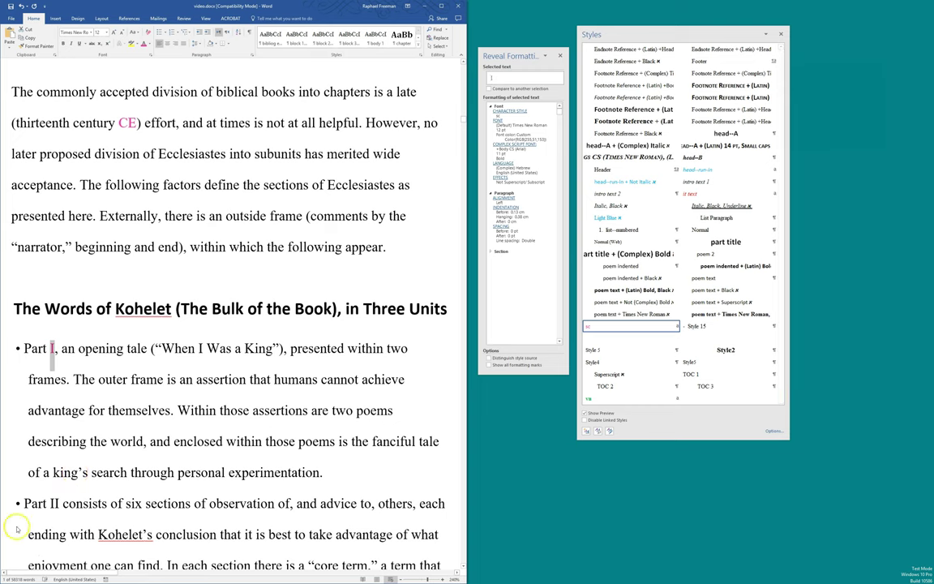
double_click(55, 503)
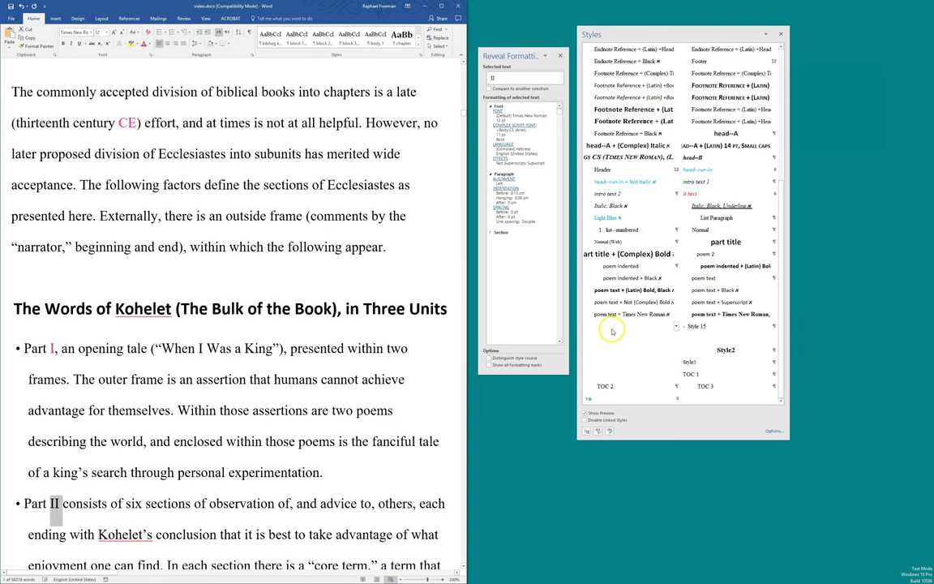
click(167, 354)
Step: Select the Part III numeral and the numeral in the phrase 'part I'
scroll(187, 349, down, 5)
scroll(193, 356, down, 5)
scroll(199, 358, up, 5)
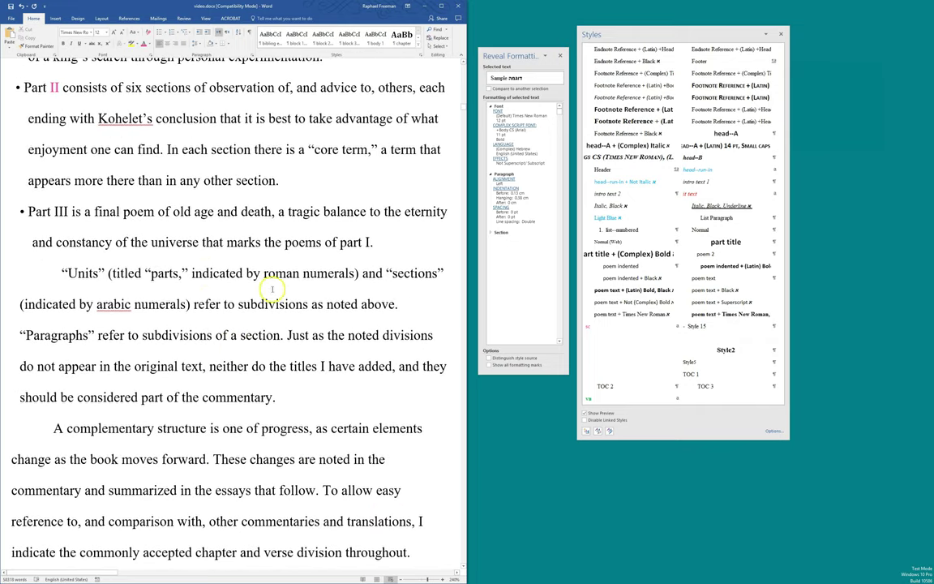
scroll(273, 289, up, 2)
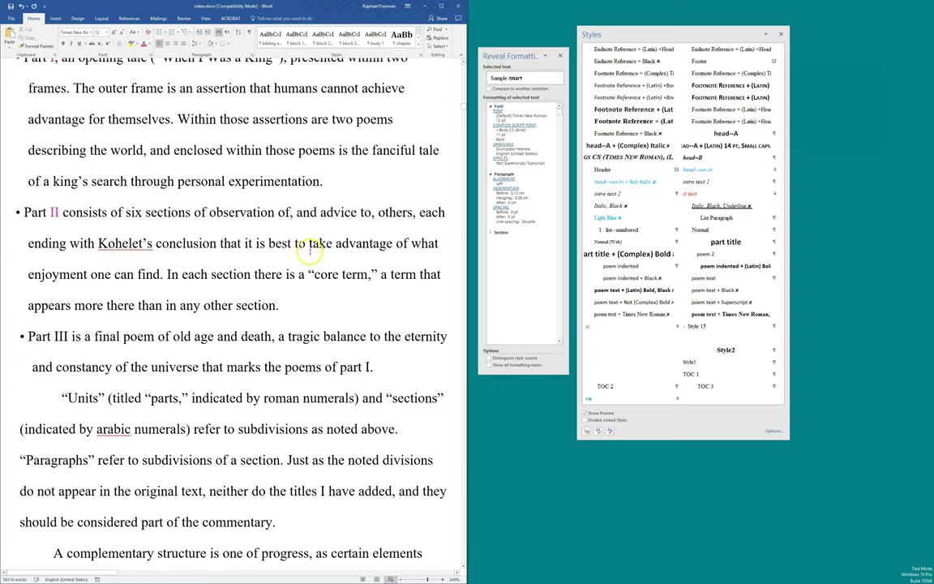
double_click(59, 336)
double_click(367, 367)
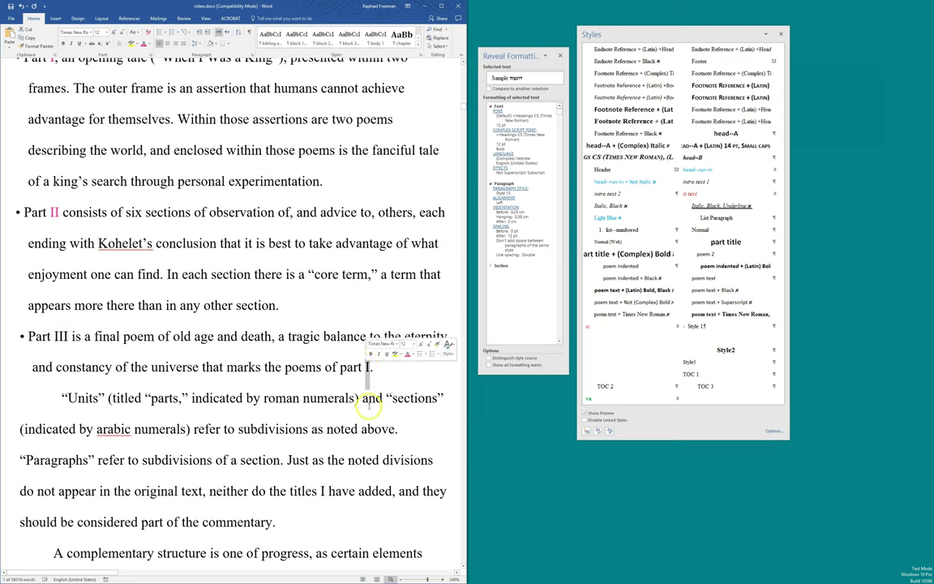
scroll(369, 406, up, 12)
scroll(284, 280, up, 4)
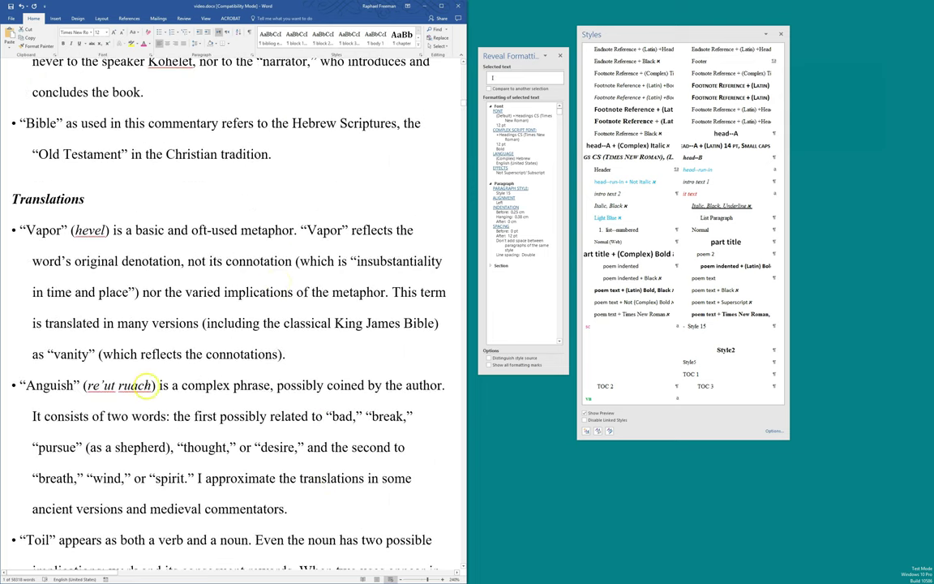
Step: Select every instance of the 'Style 15 + Italic' formatting used by the transliteration ruach
double_click(137, 385)
right_click(606, 341)
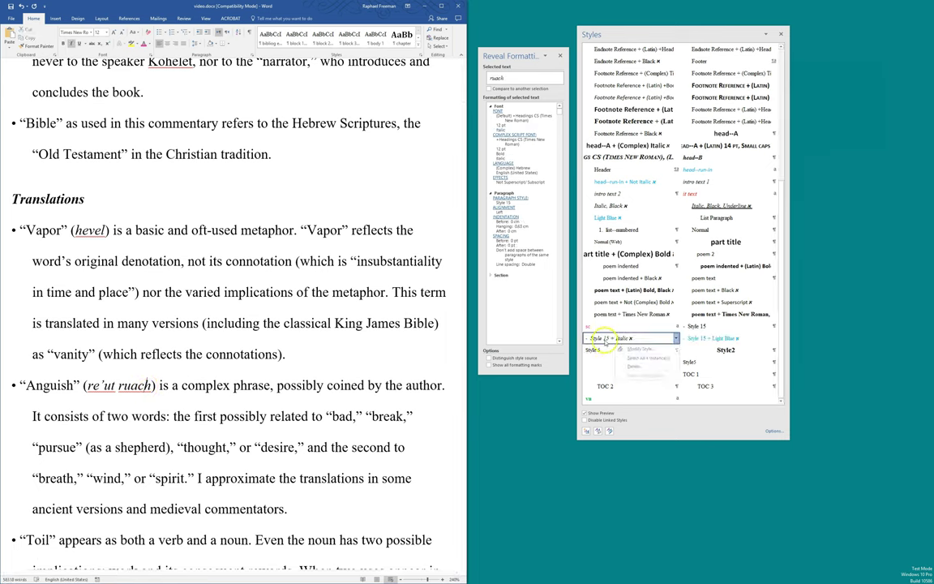
click(645, 357)
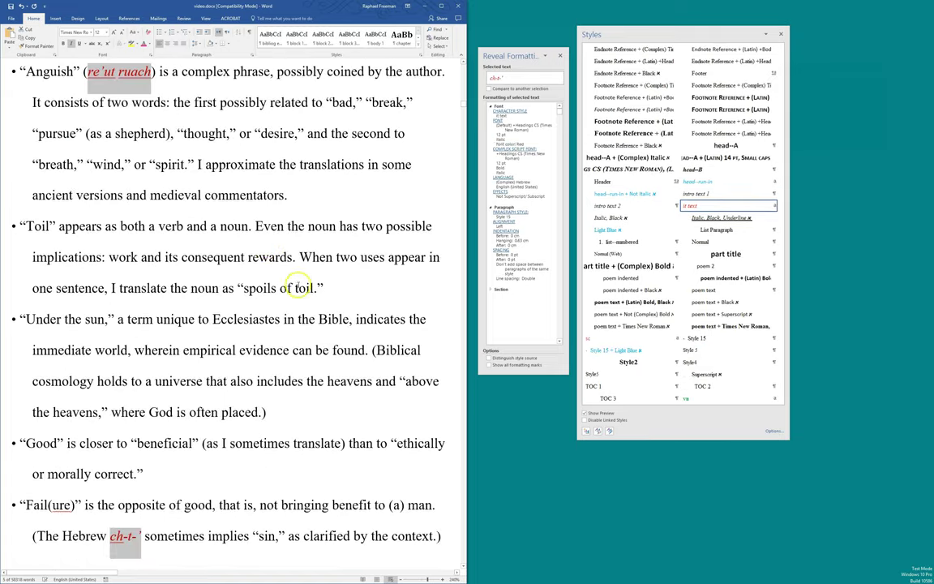
scroll(273, 308, up, 3)
Step: Deselect and check that hevel, re’ut ruach and ch-t-’ now appear in red italic
click(162, 310)
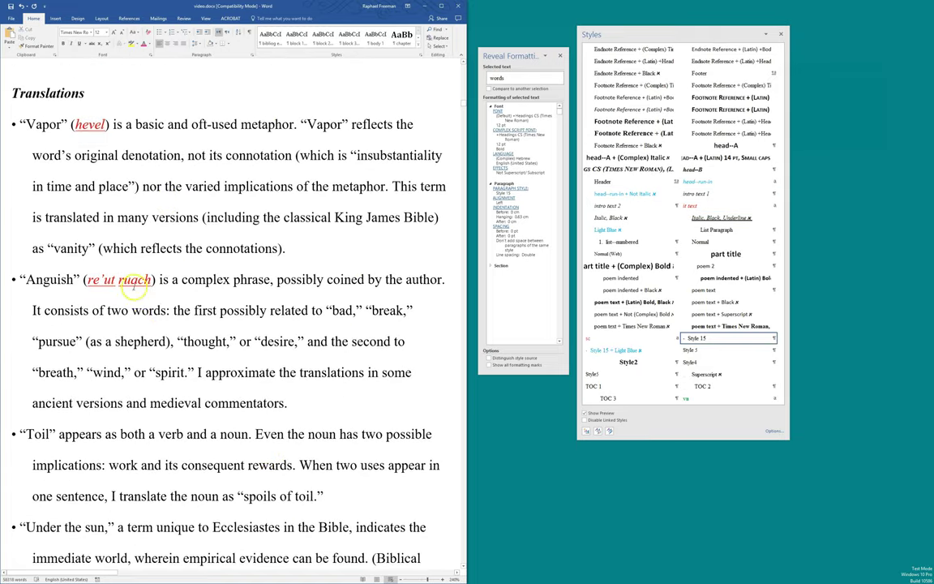
scroll(199, 310, down, 2)
scroll(226, 390, down, 3)
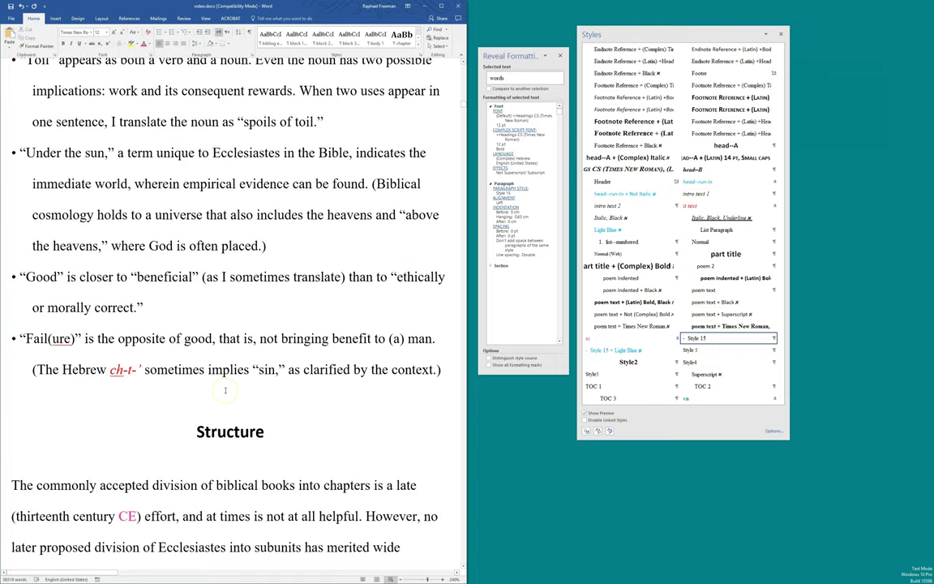
scroll(226, 390, up, 4)
scroll(226, 390, up, 1)
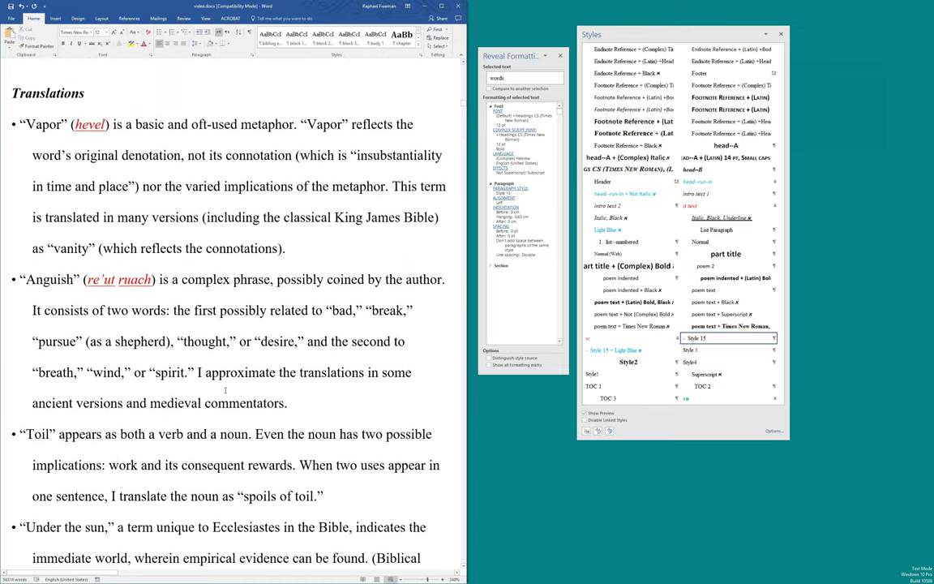
scroll(226, 390, up, 2)
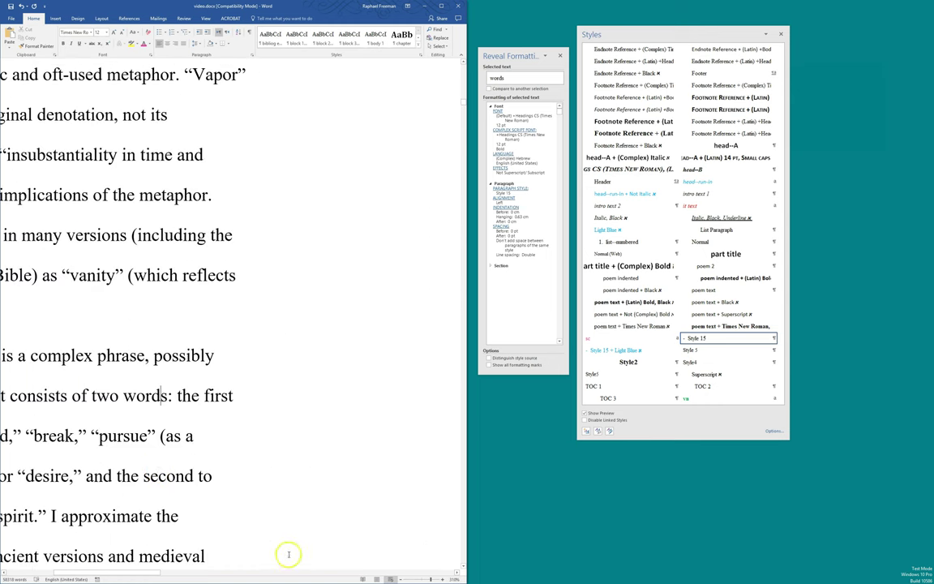
drag(151, 575, 84, 558)
scroll(139, 205, up, 3)
scroll(135, 225, up, 6)
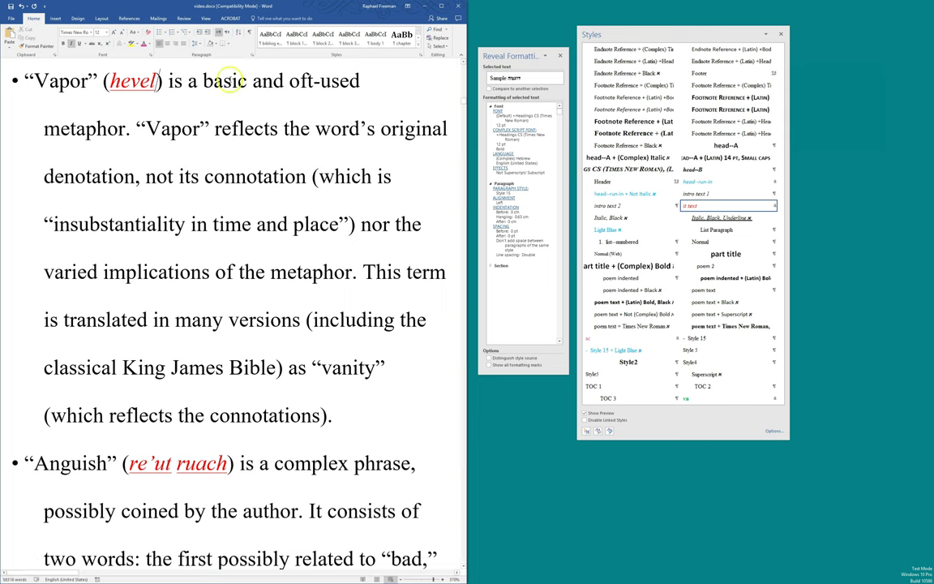
double_click(134, 82)
click(167, 98)
ctrl+scroll(171, 109, down, 5)
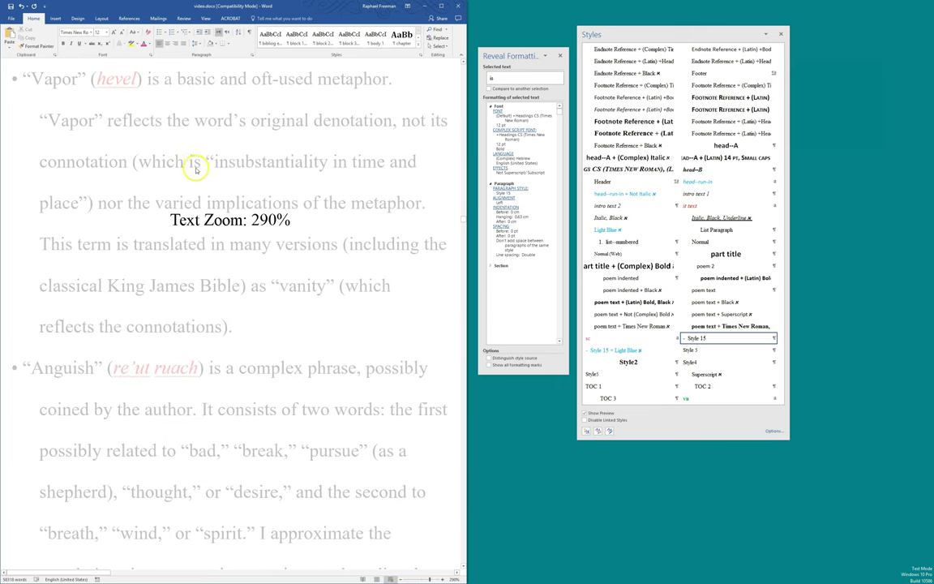
scroll(202, 195, up, 4)
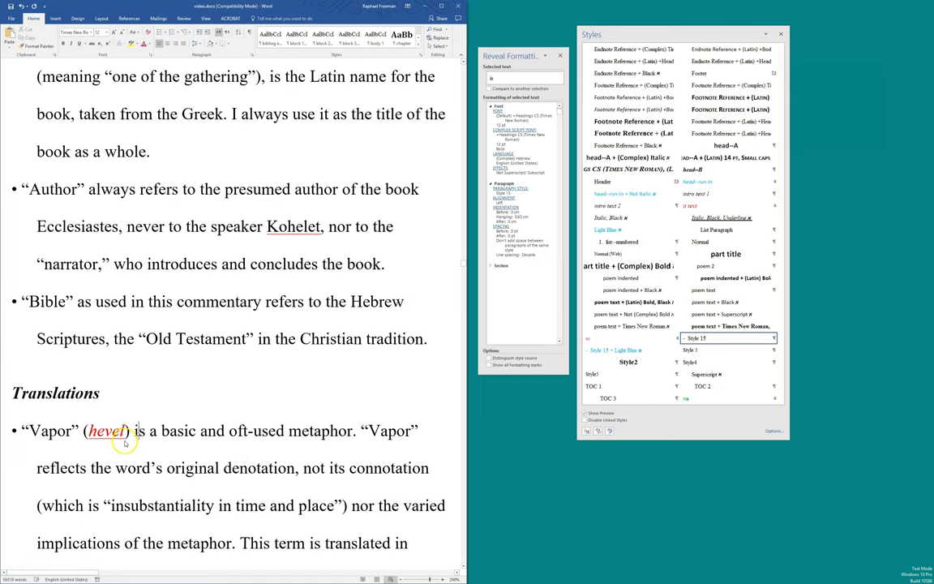
scroll(138, 332, down, 3)
scroll(128, 230, up, 6)
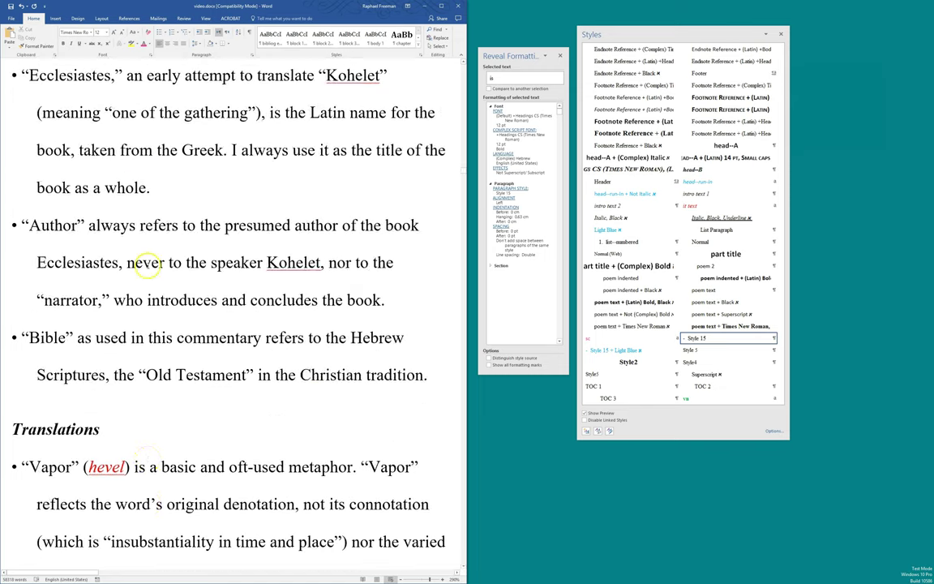
scroll(278, 267, down, 4)
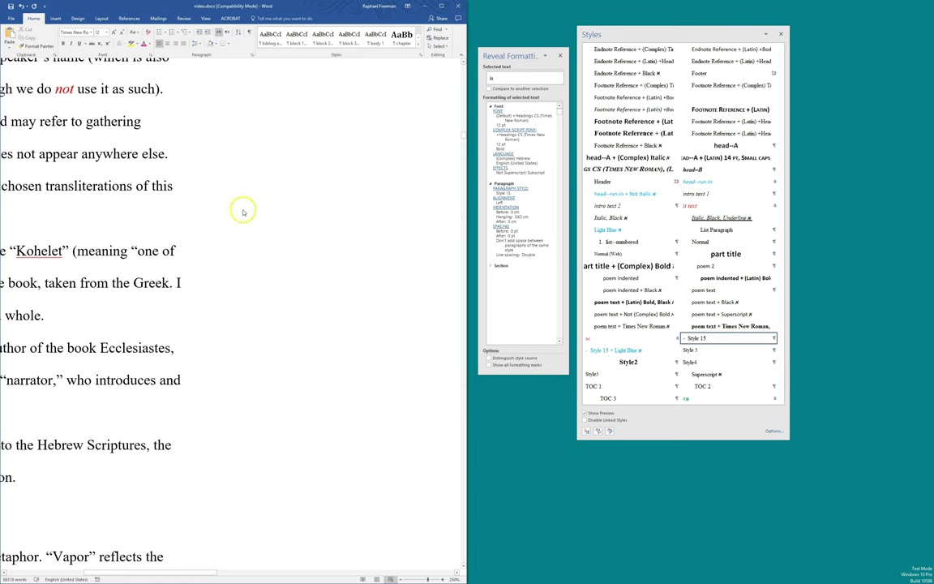
scroll(125, 235, left, 5)
scroll(201, 283, down, 3)
scroll(210, 252, down, 5)
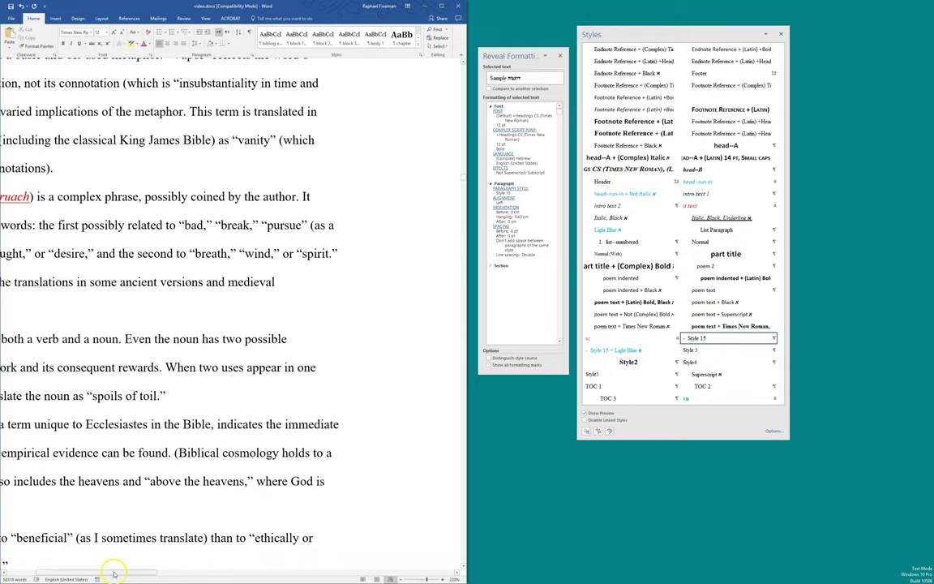
scroll(58, 567, left, 5)
scroll(191, 310, up, 10)
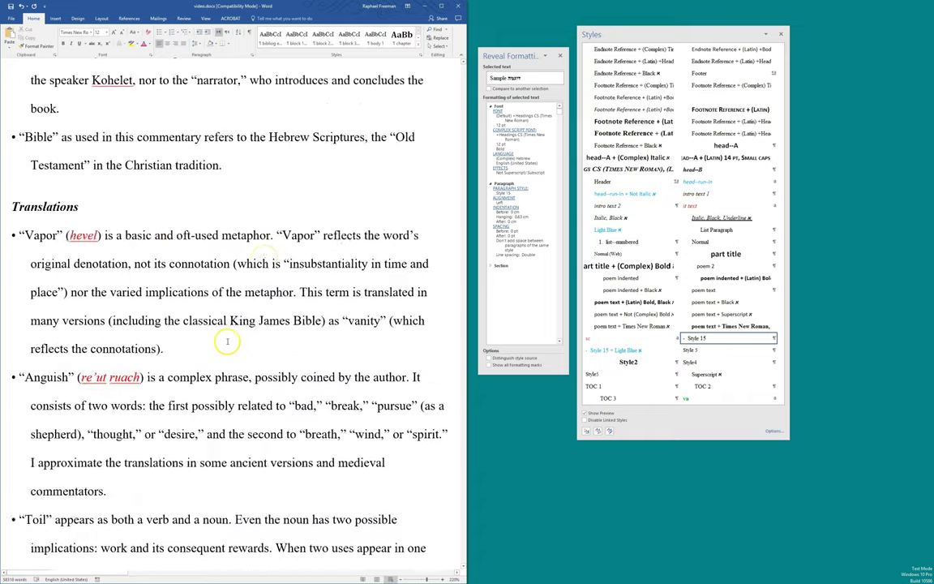
scroll(265, 368, up, 8)
scroll(264, 367, up, 3)
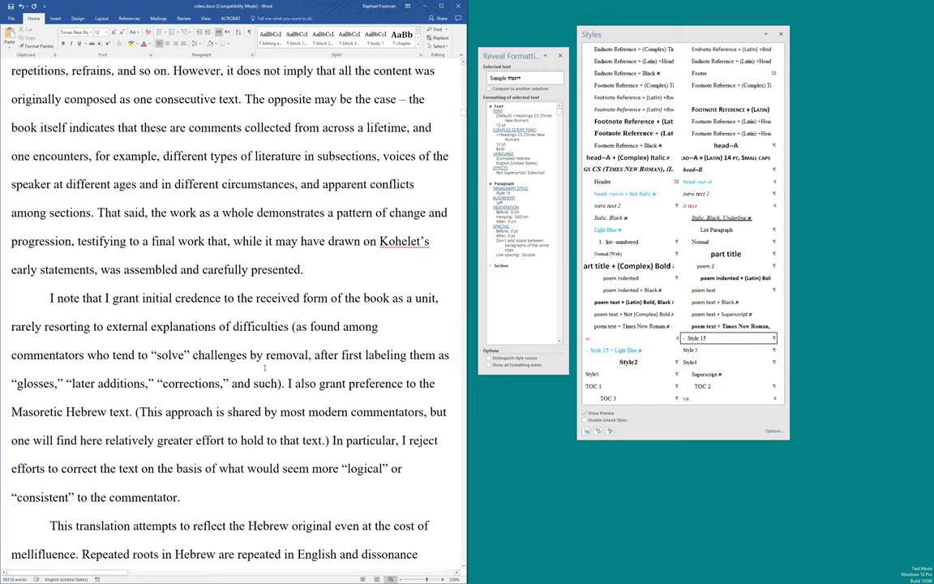
scroll(265, 368, up, 15)
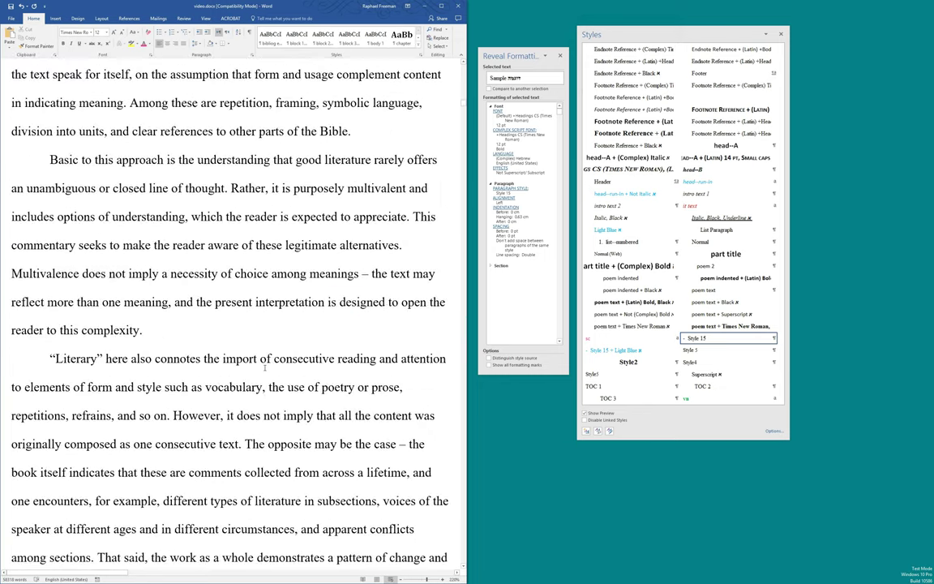
scroll(265, 368, up, 15)
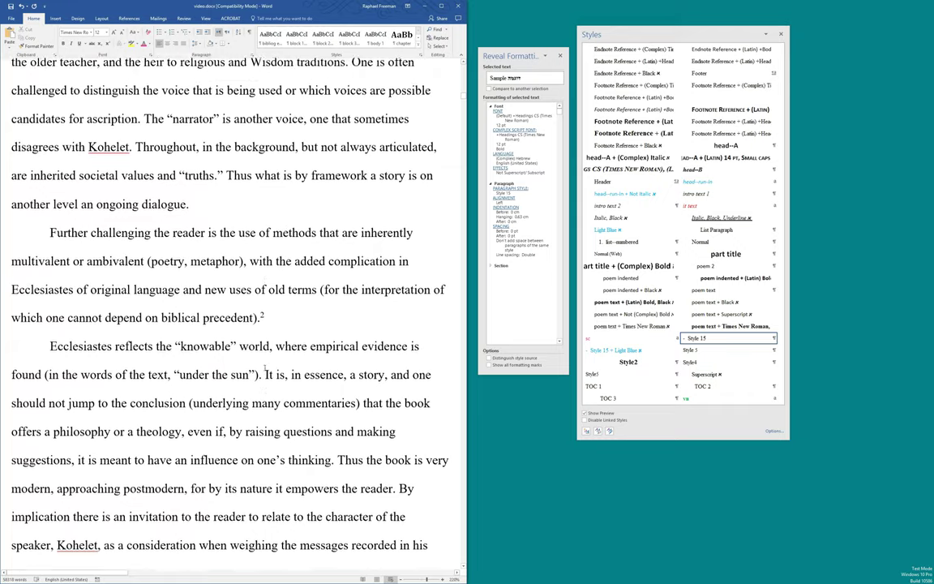
scroll(264, 367, up, 1)
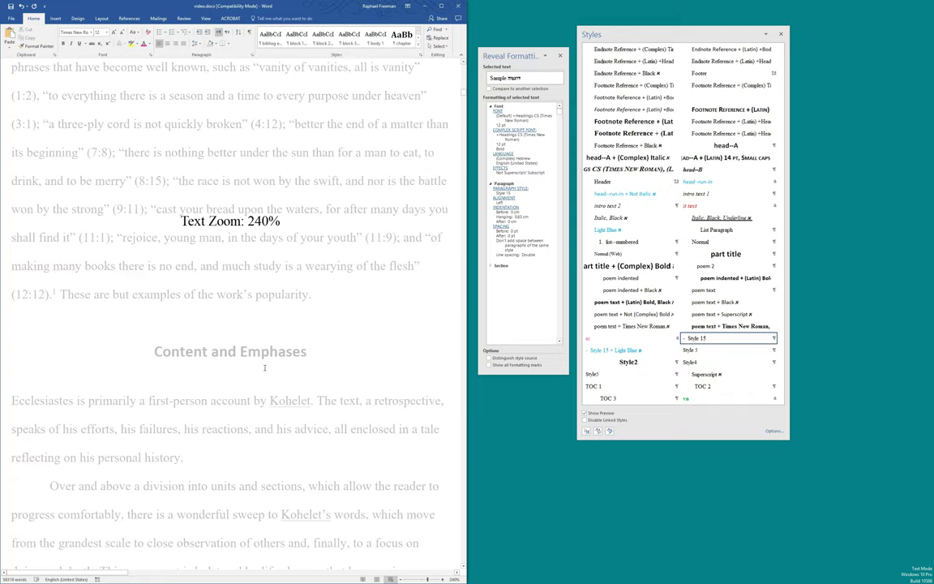
scroll(264, 367, up, 5)
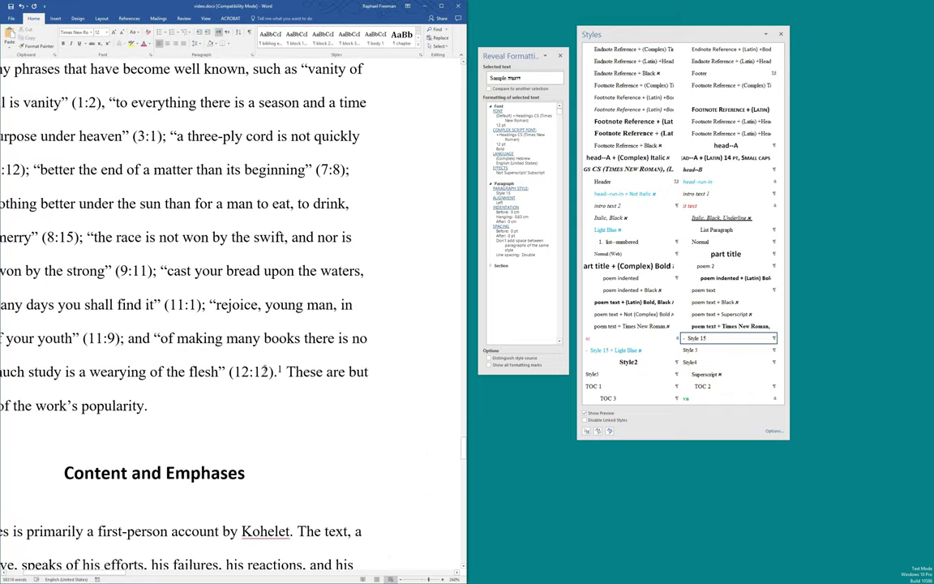